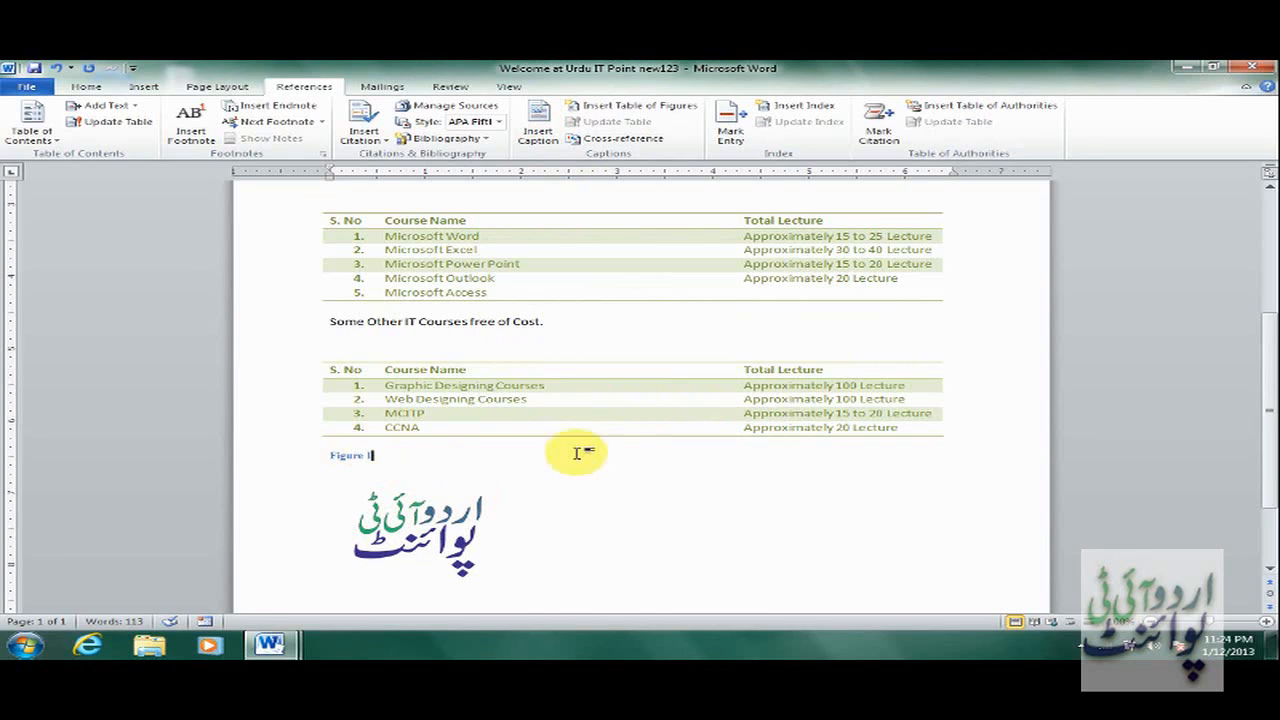
{"action": "left_click_drag", "start_coordinate": [1268, 368], "coordinate": [1257, 271]}
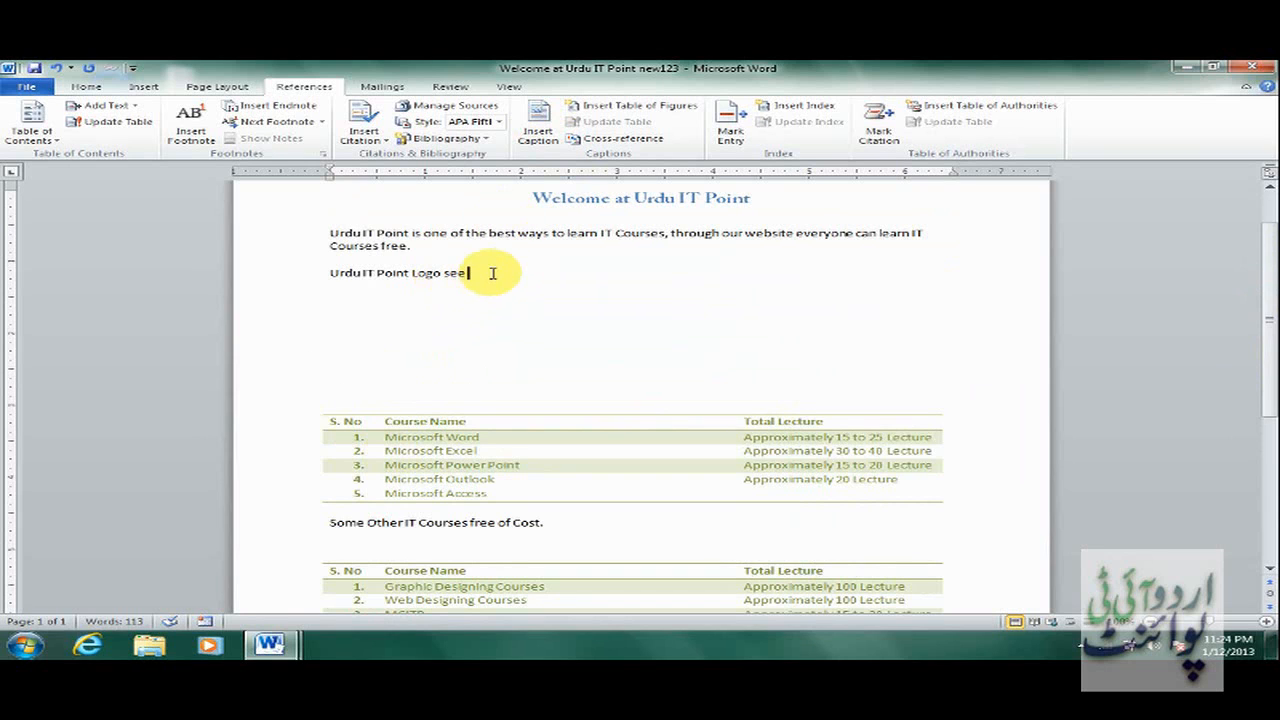
{"action": "left_click_drag", "start_coordinate": [1266, 229], "coordinate": [1275, 309]}
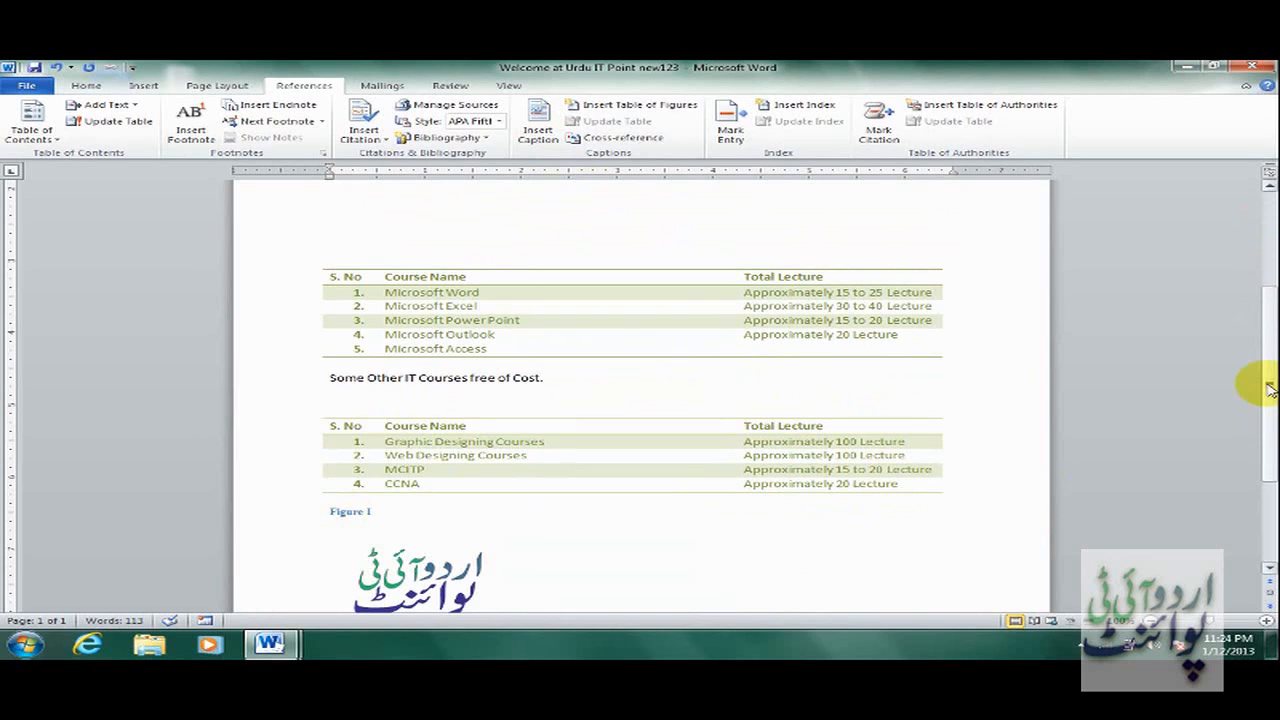
{"action": "left_click_drag", "start_coordinate": [1272, 383], "coordinate": [1272, 321]}
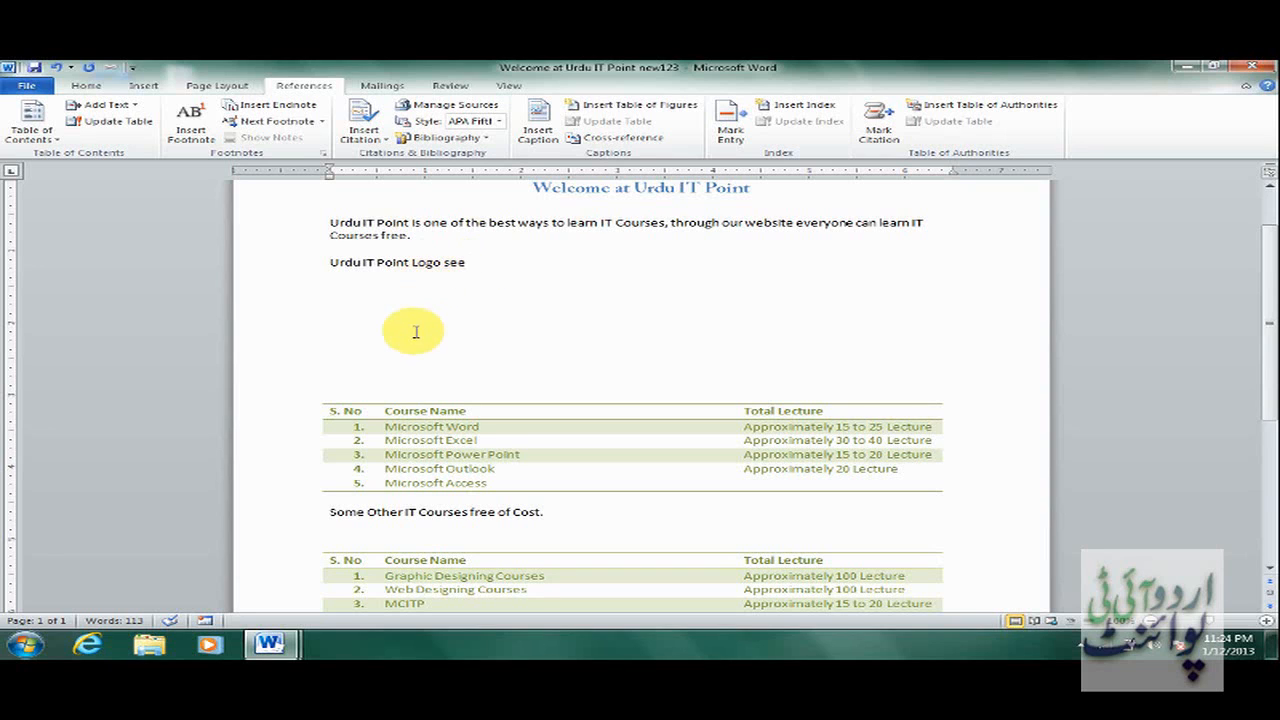
Insert an entire-caption cross-reference to Figure I after 'Urdu IT Point Logo see', then test the link.
{"action": "left_click", "coordinate": [607, 143]}
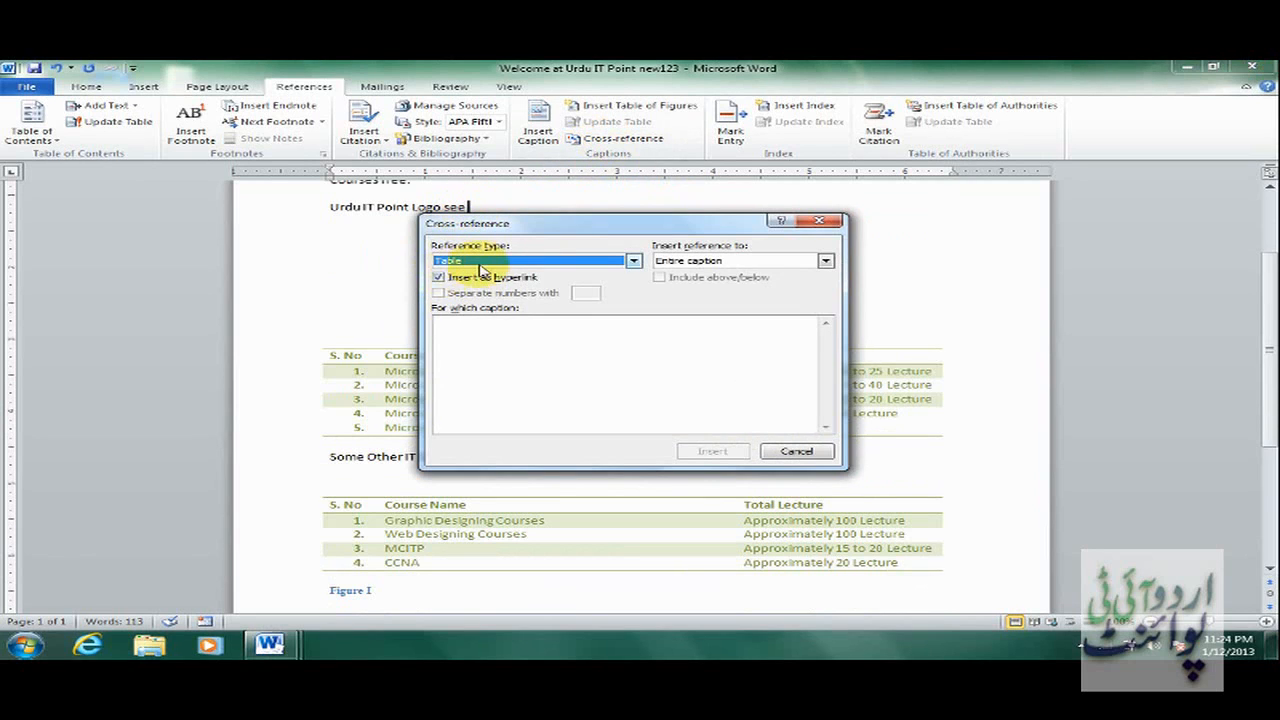
{"action": "left_click", "coordinate": [553, 262]}
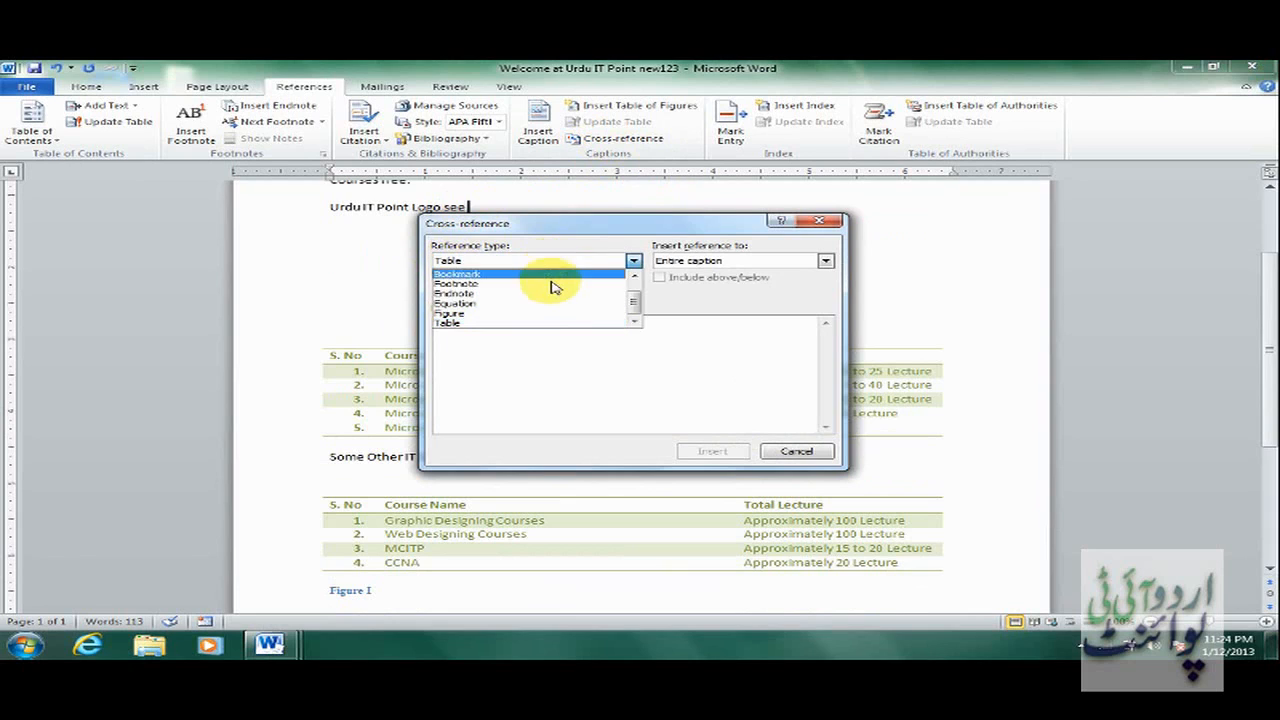
{"action": "left_click", "coordinate": [552, 312]}
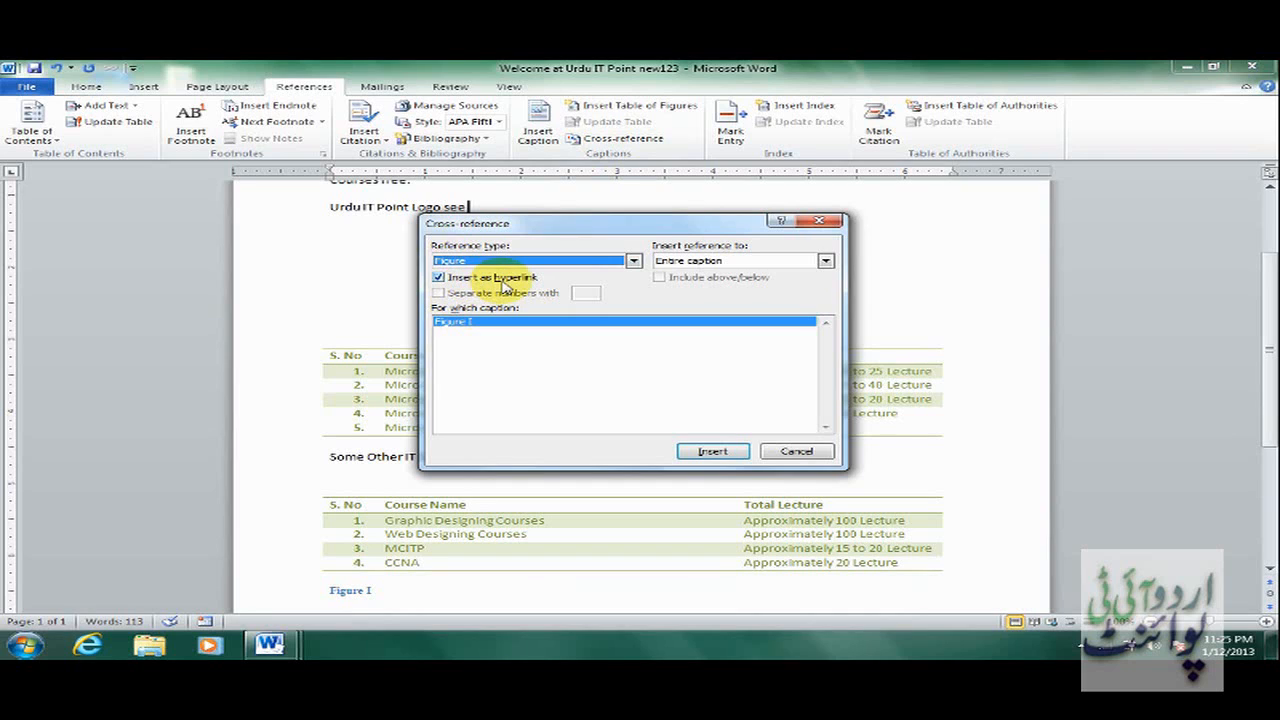
{"action": "left_click", "coordinate": [824, 260]}
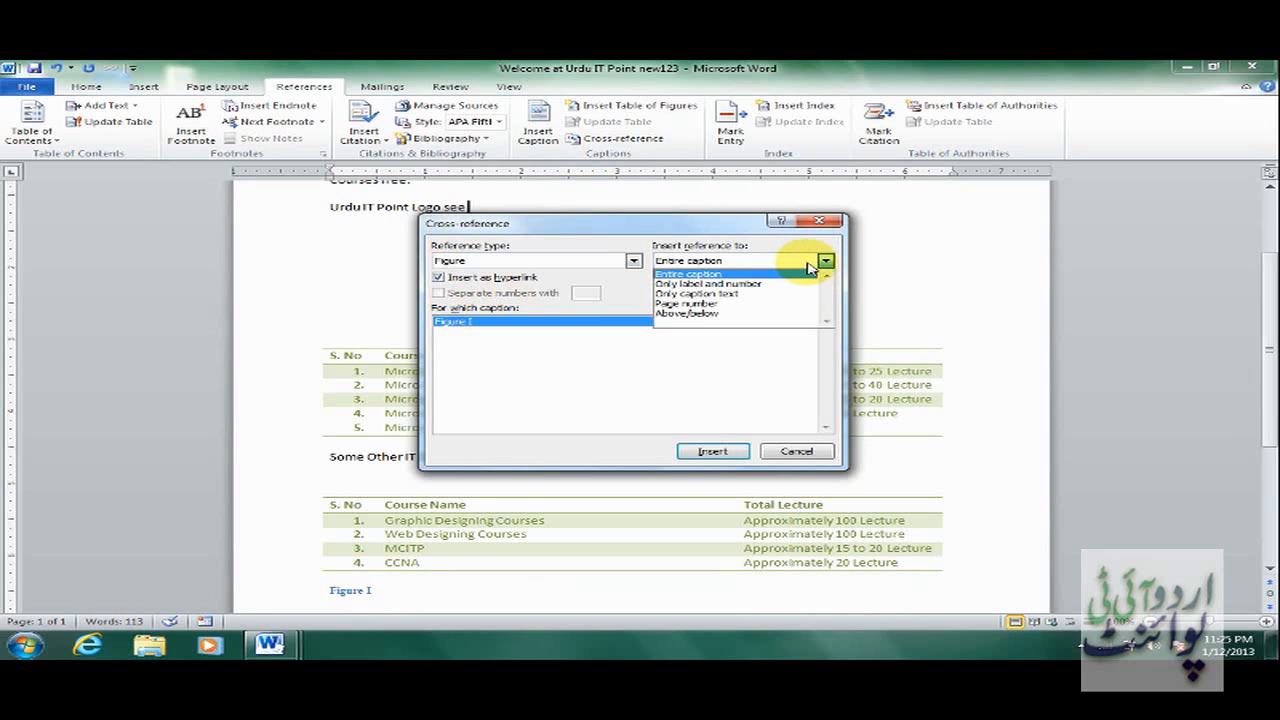
{"action": "left_click", "coordinate": [808, 265]}
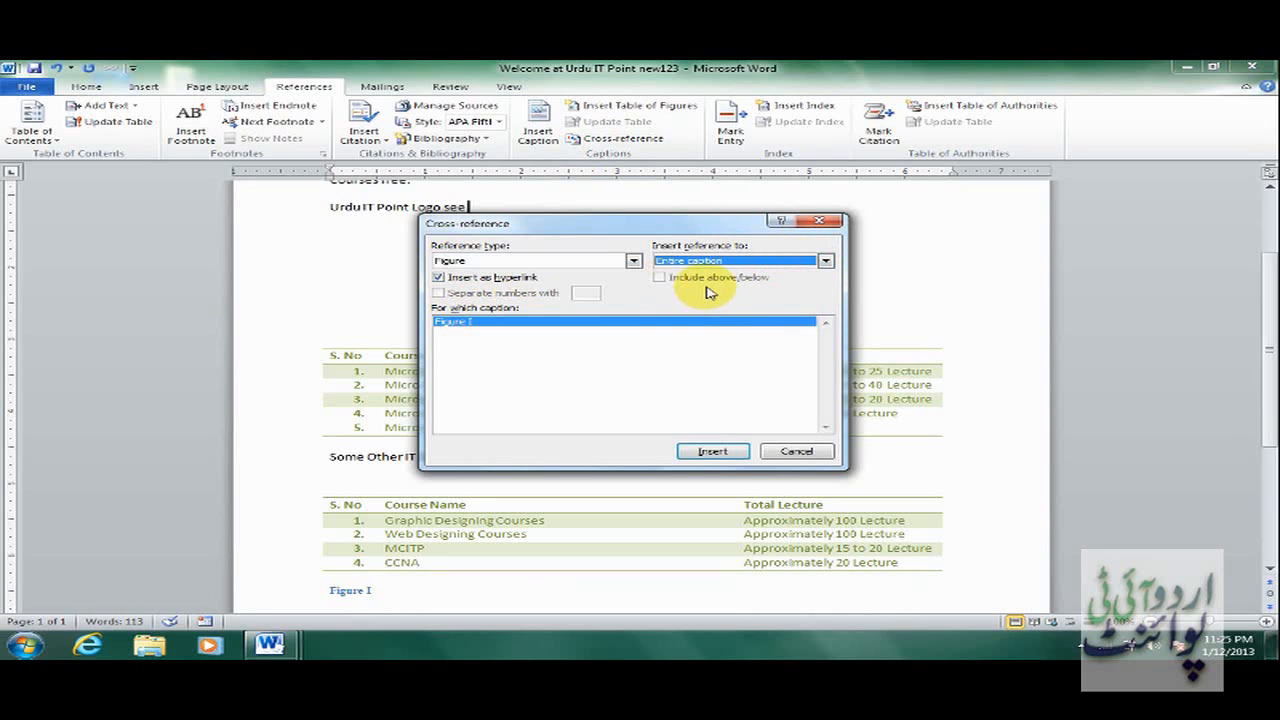
{"action": "left_click", "coordinate": [713, 452]}
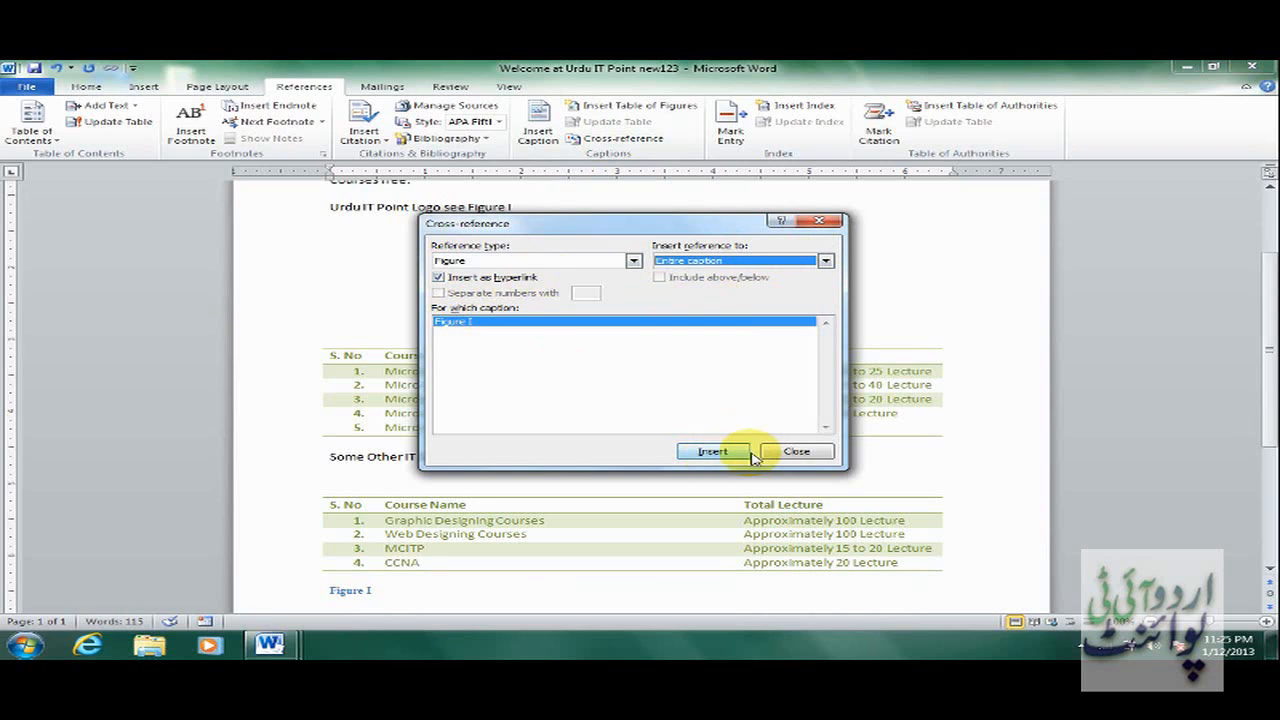
{"action": "left_click", "coordinate": [797, 452]}
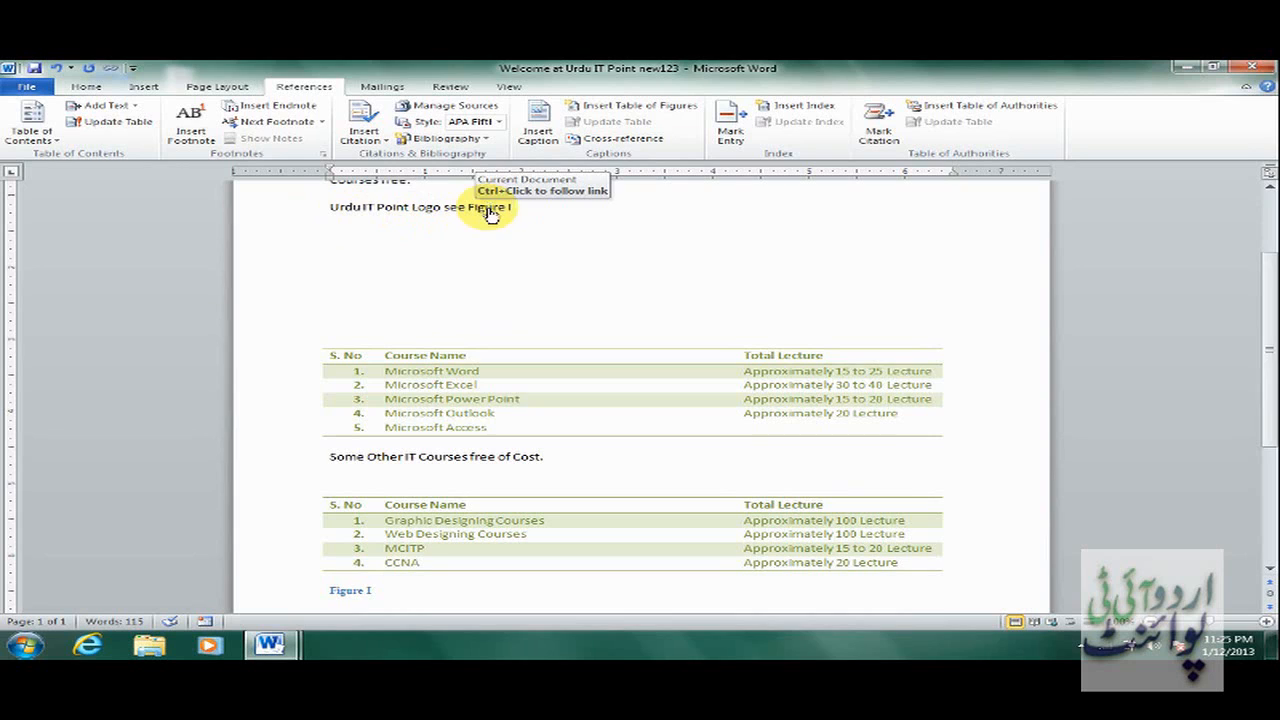
{"action": "left_click", "coordinate": [488, 209], "text": "ctrl"}
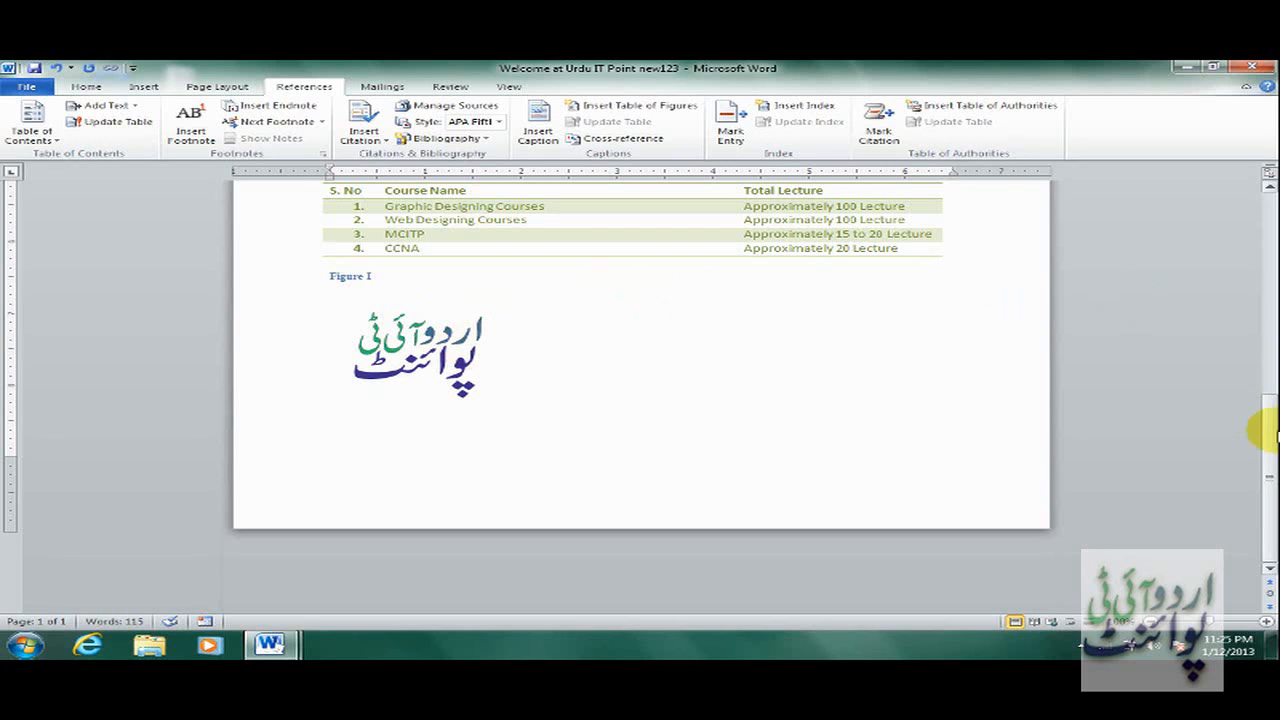
{"action": "left_click_drag", "start_coordinate": [1264, 430], "coordinate": [1259, 251]}
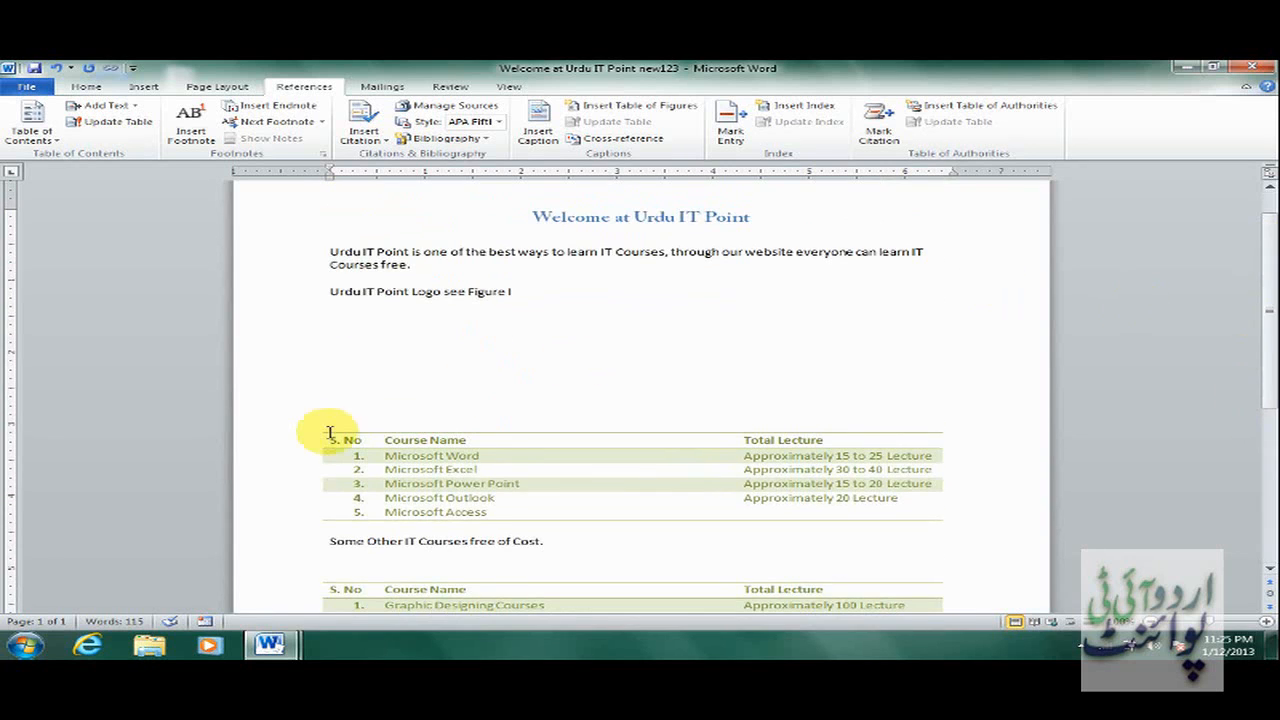
Add a 'Table 1' caption above the first course table.
{"action": "left_click", "coordinate": [360, 404]}
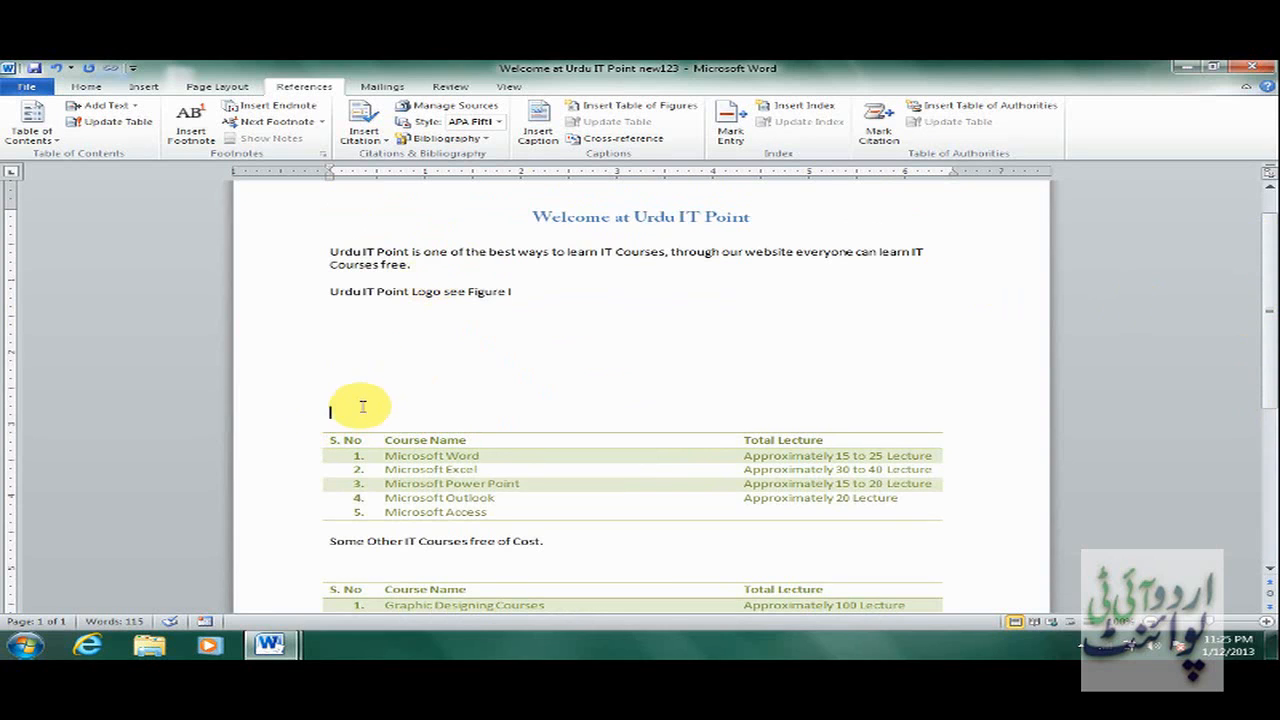
{"action": "left_click", "coordinate": [540, 138]}
{"action": "left_click", "coordinate": [690, 328]}
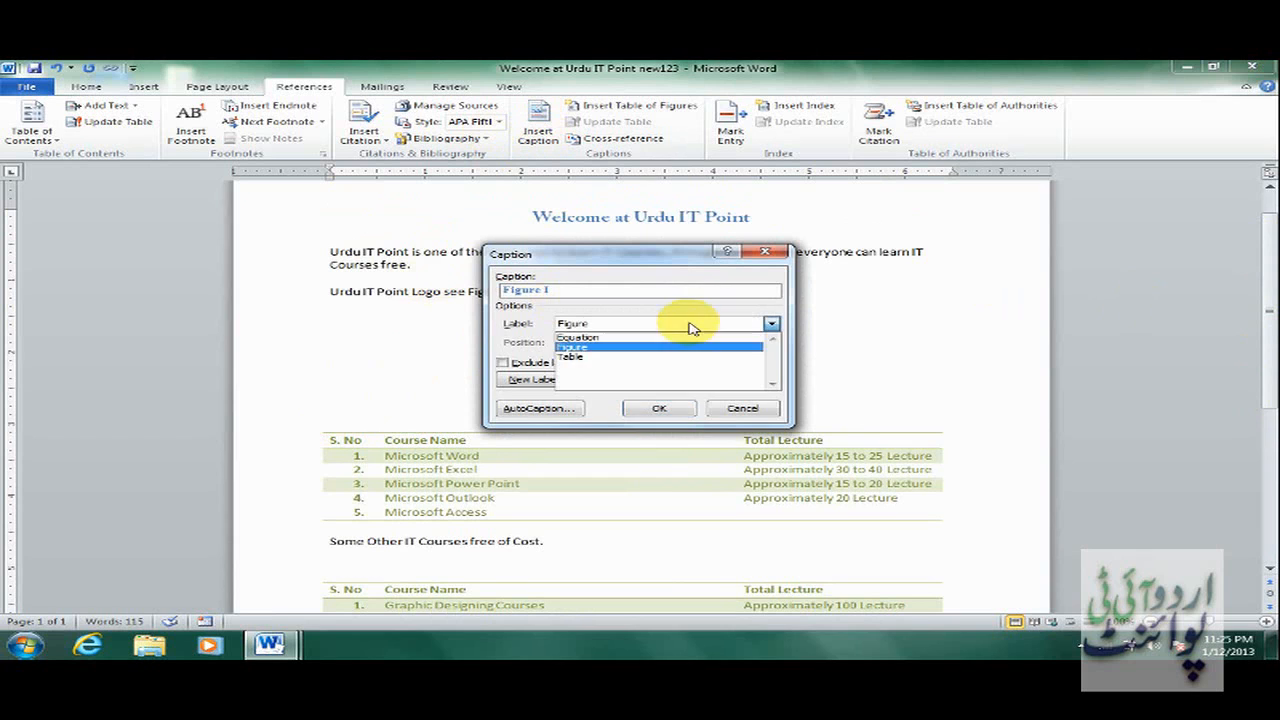
{"action": "left_click", "coordinate": [650, 357]}
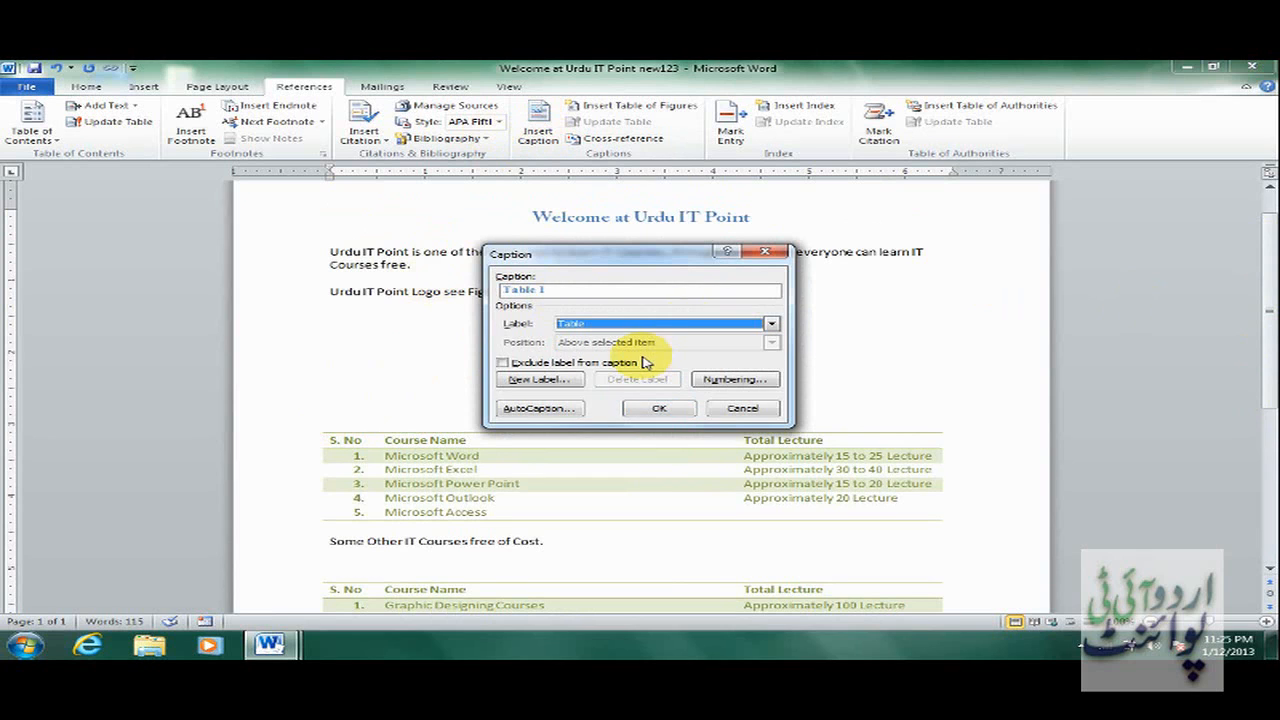
{"action": "left_click", "coordinate": [659, 408]}
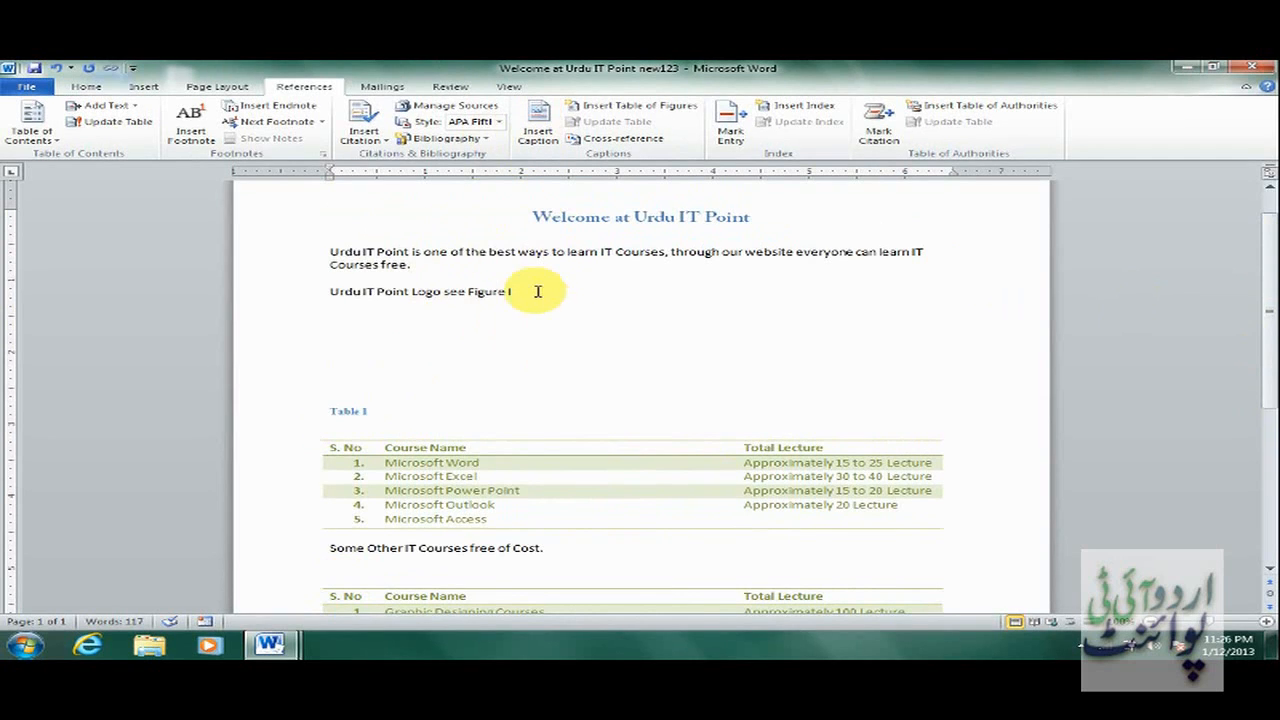
Add a 'Table 2' caption above the second course table.
{"action": "left_click", "coordinate": [537, 143]}
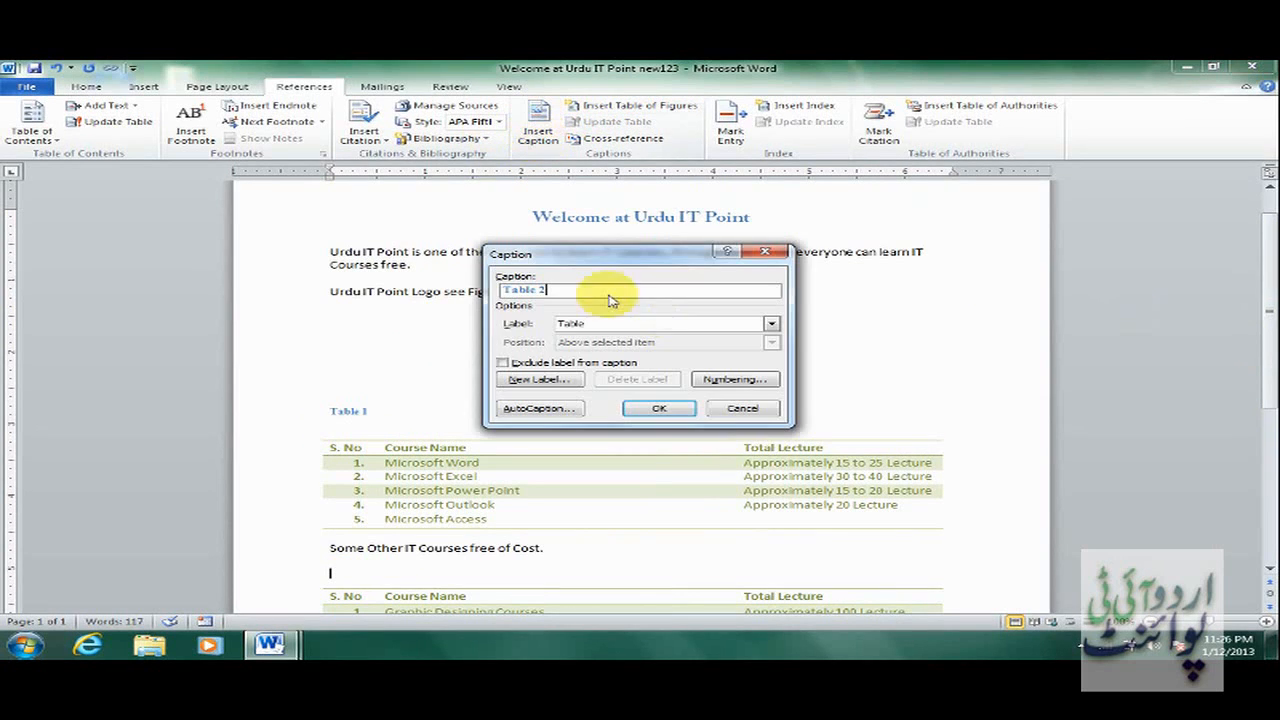
{"action": "left_click", "coordinate": [671, 414]}
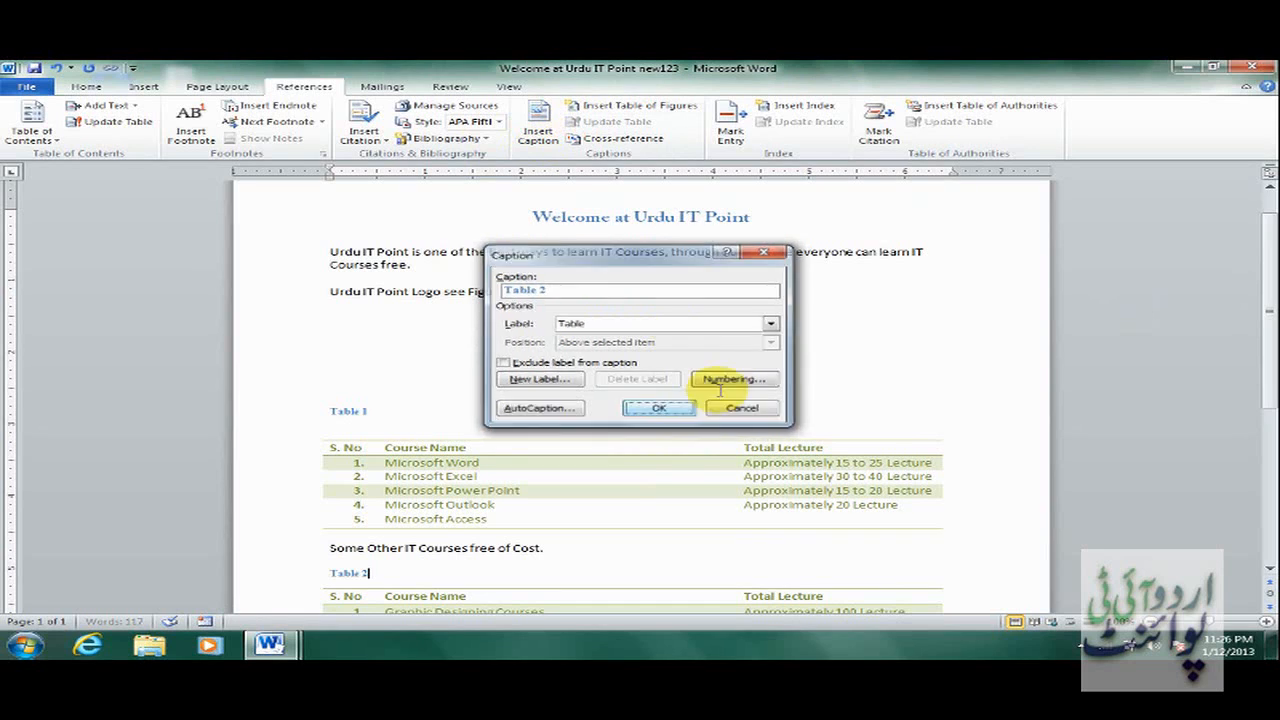
{"action": "left_click", "coordinate": [418, 330]}
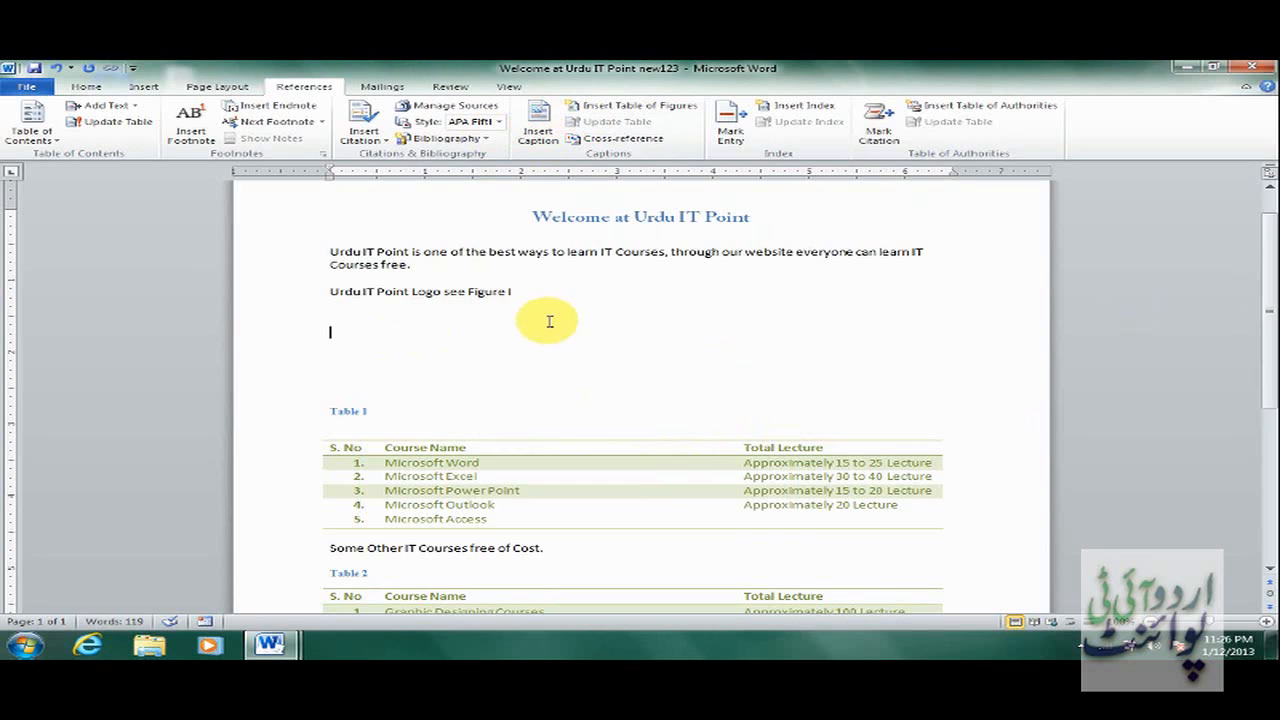
Write 'For course detail see' followed by linked cross-references to Table 1 & Table 2.
{"action": "type", "text": "For cour"}
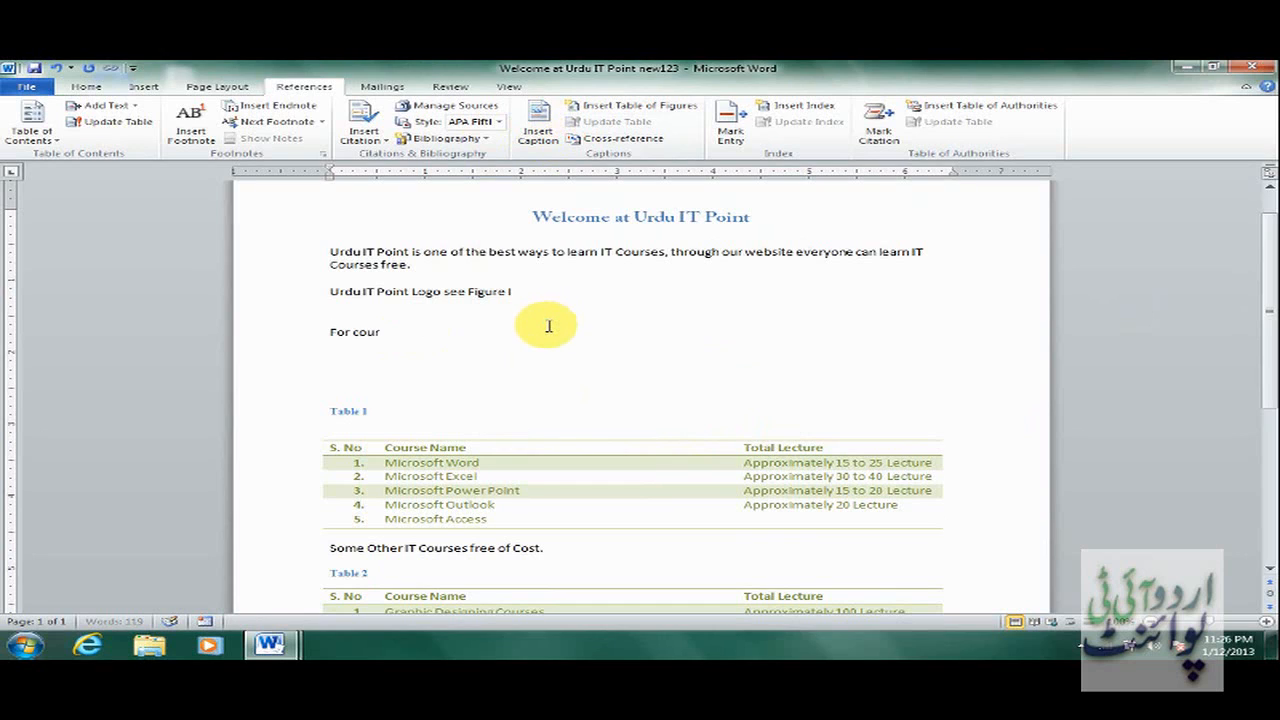
{"action": "type", "text": "se detail see"}
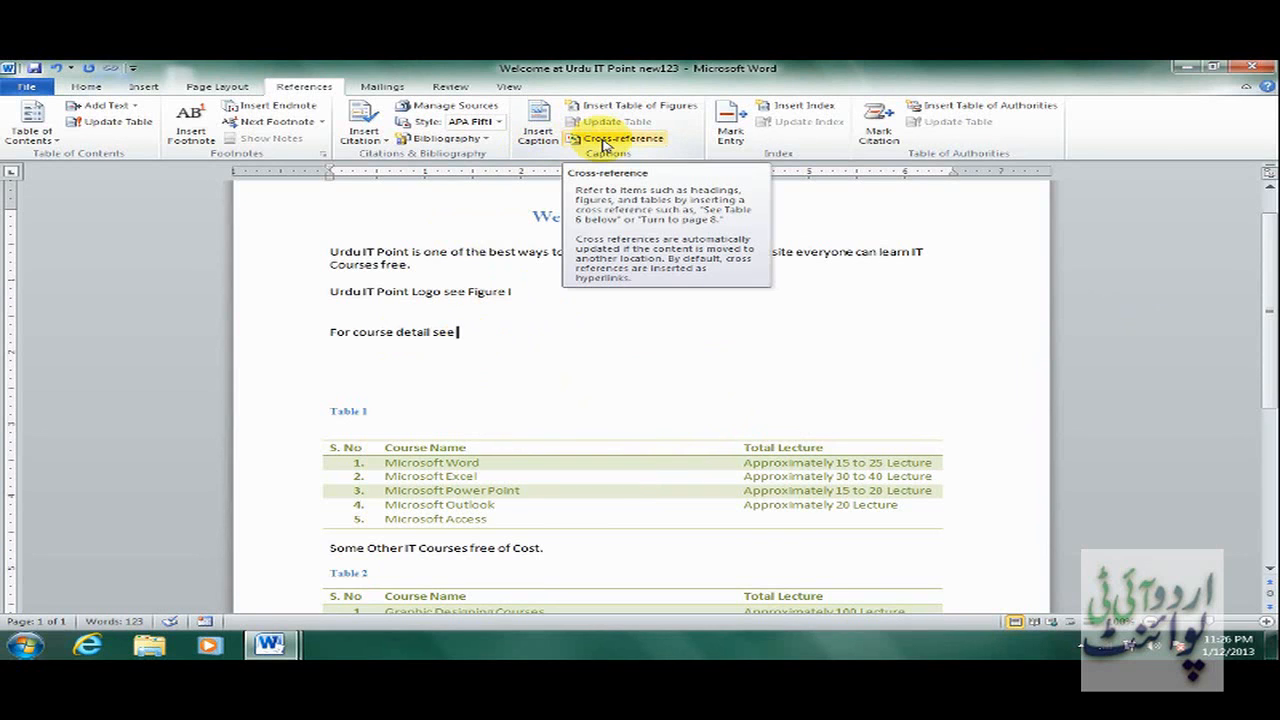
{"action": "left_click", "coordinate": [605, 140]}
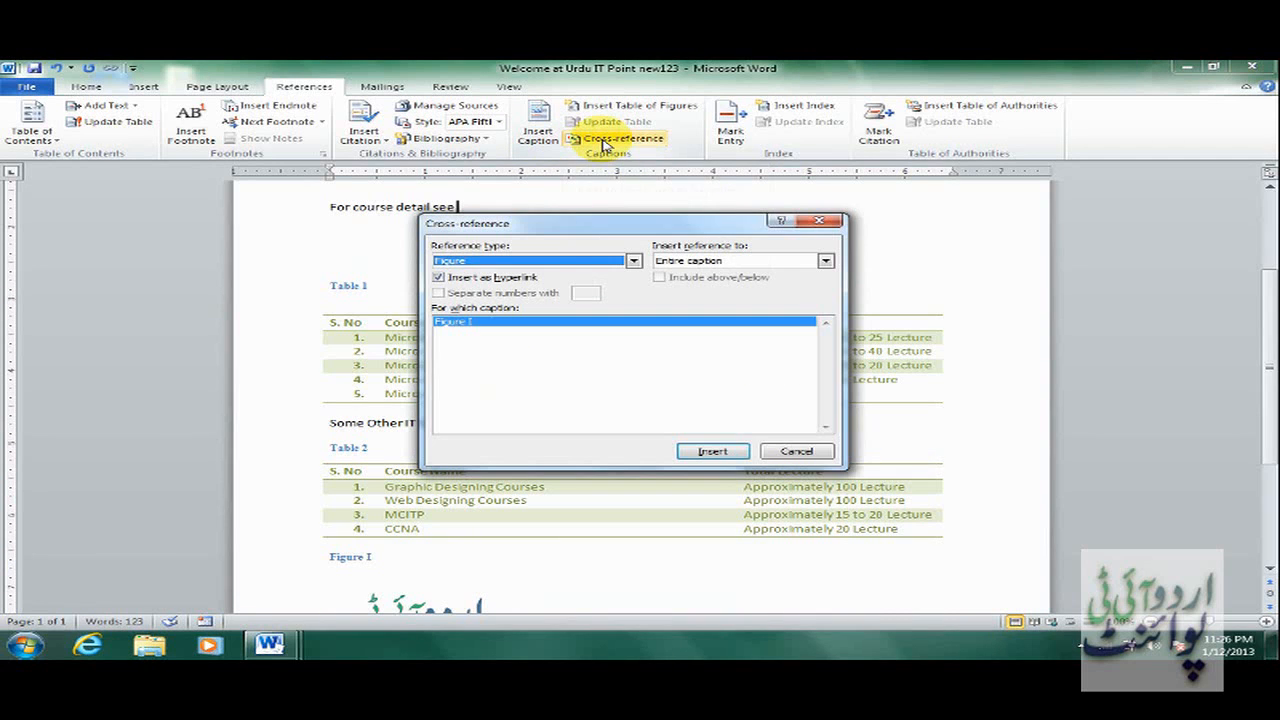
{"action": "left_click", "coordinate": [577, 262]}
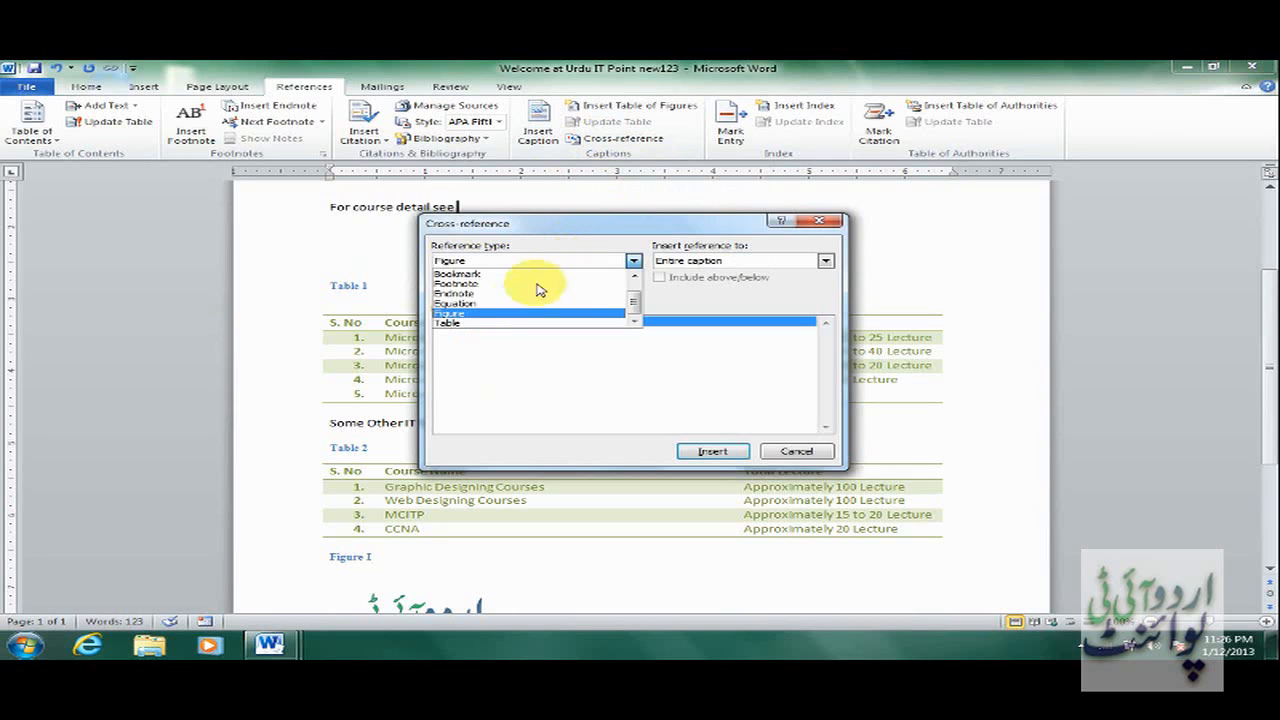
{"action": "left_click", "coordinate": [531, 323]}
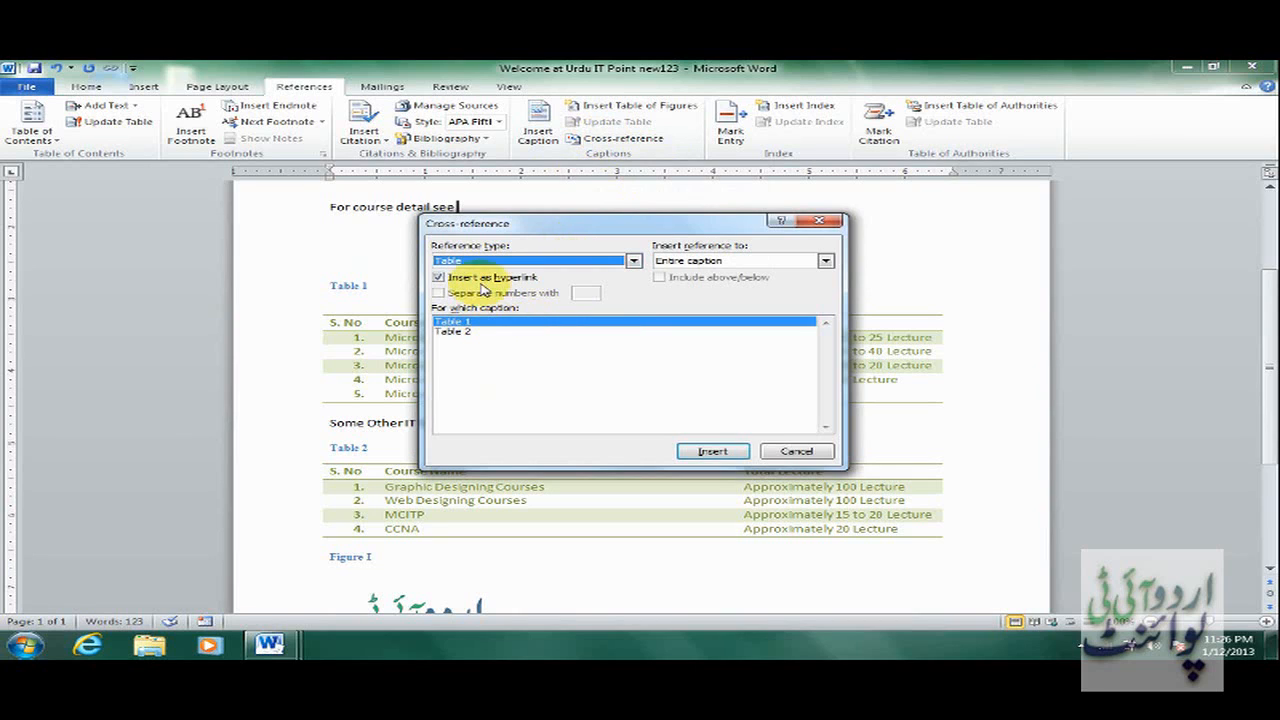
{"action": "left_click", "coordinate": [722, 450]}
{"action": "left_click", "coordinate": [528, 204]}
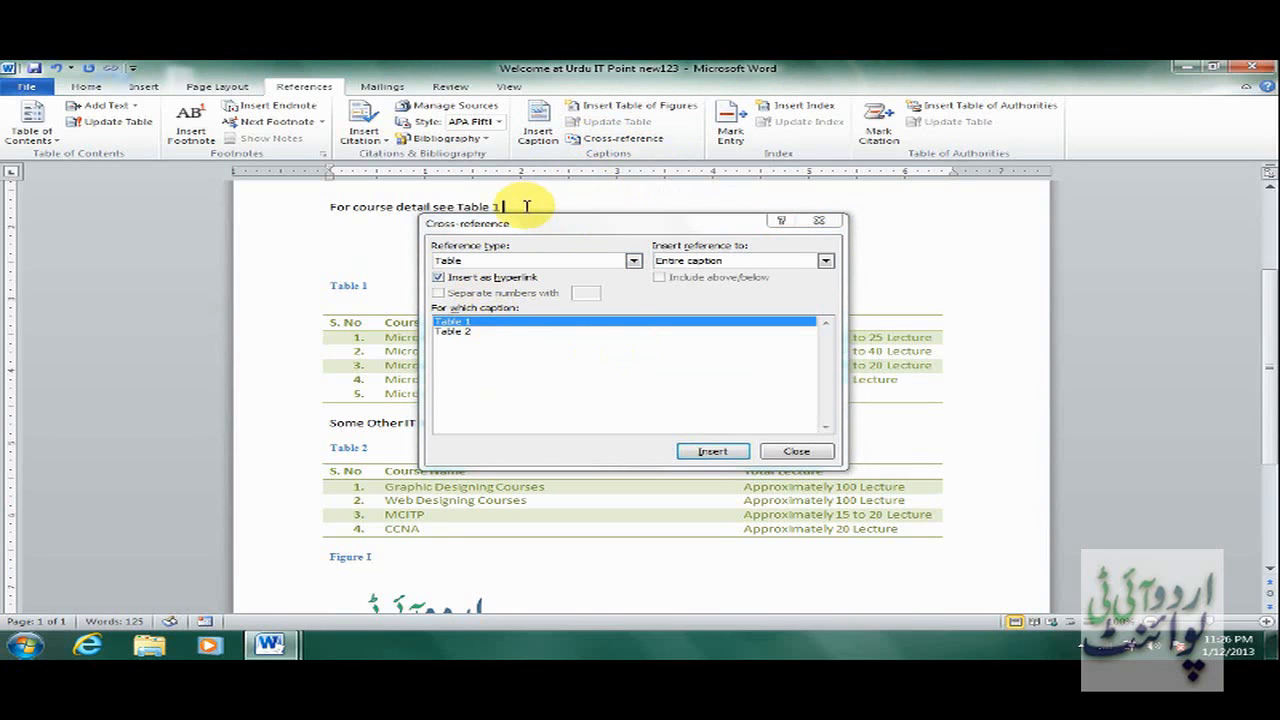
{"action": "type", "text": "&"}
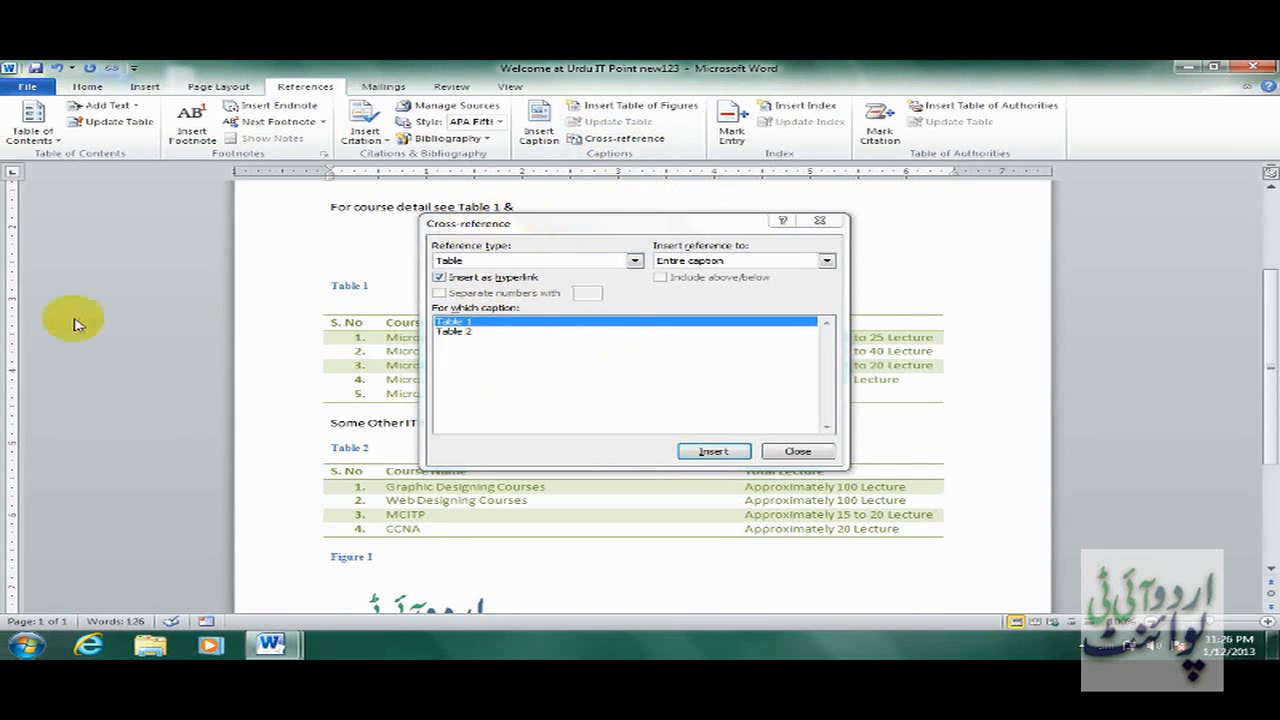
{"action": "left_click", "coordinate": [514, 333]}
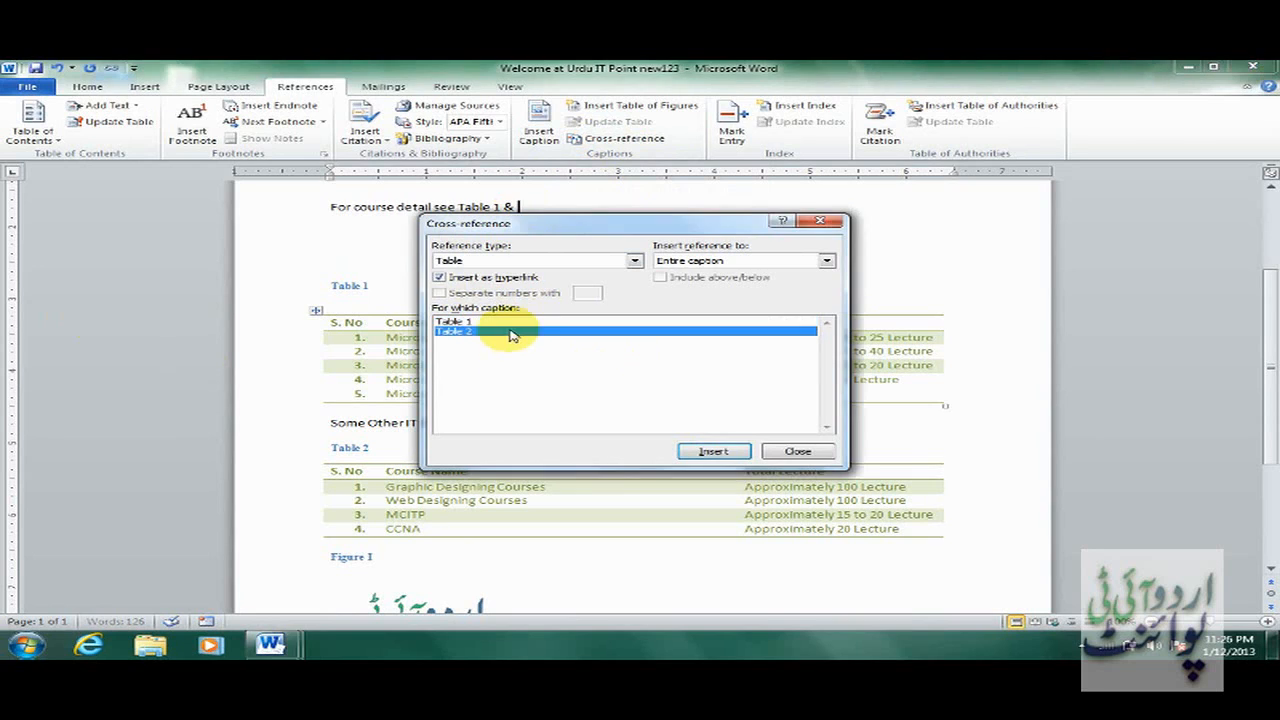
{"action": "left_click", "coordinate": [720, 451]}
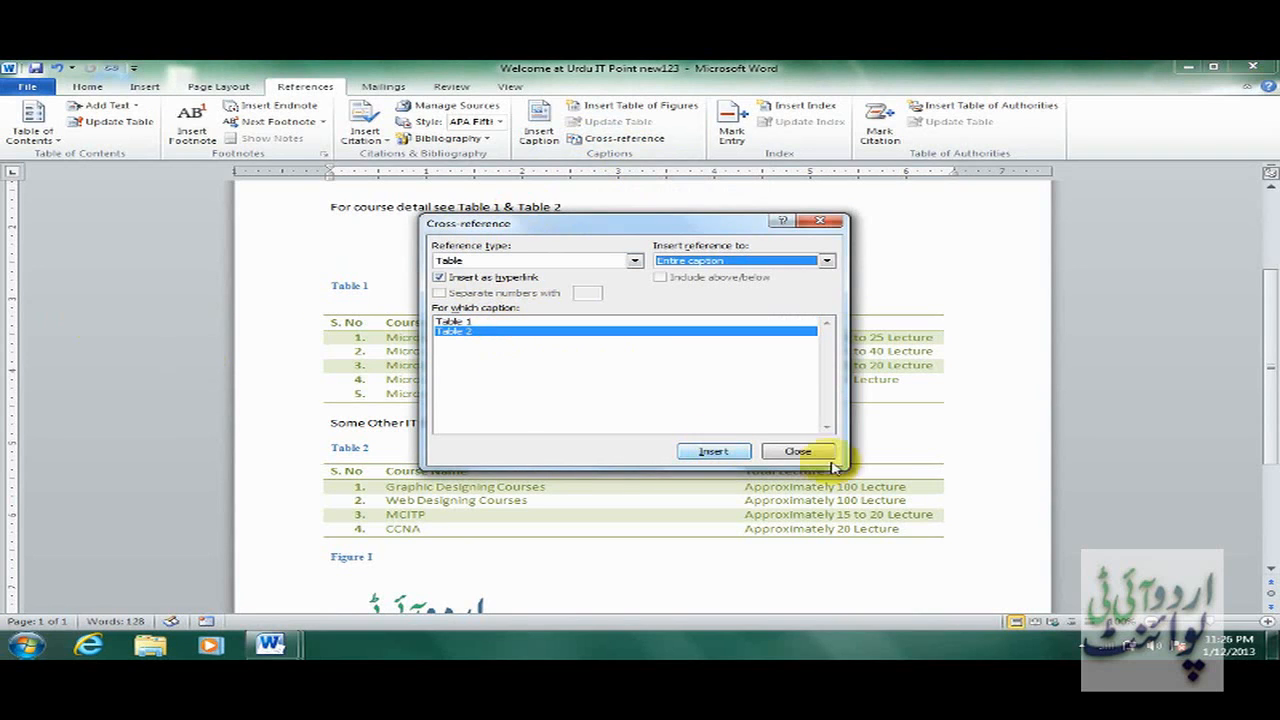
{"action": "left_click", "coordinate": [798, 452]}
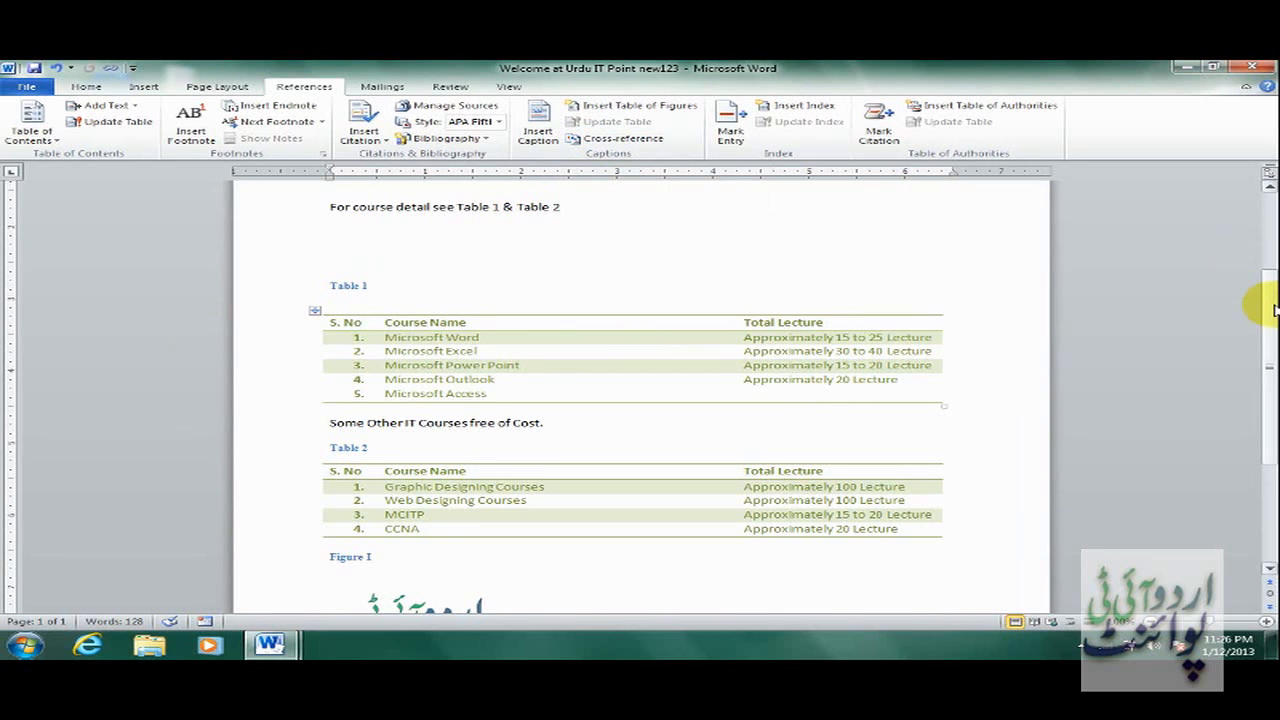
Follow the Table 2 link, then return to the blank line under the course-detail sentence.
{"action": "scroll", "coordinate": [1272, 272], "scroll_direction": "up", "scroll_amount": 2}
{"action": "scroll", "coordinate": [1272, 272], "scroll_direction": "up", "scroll_amount": 2}
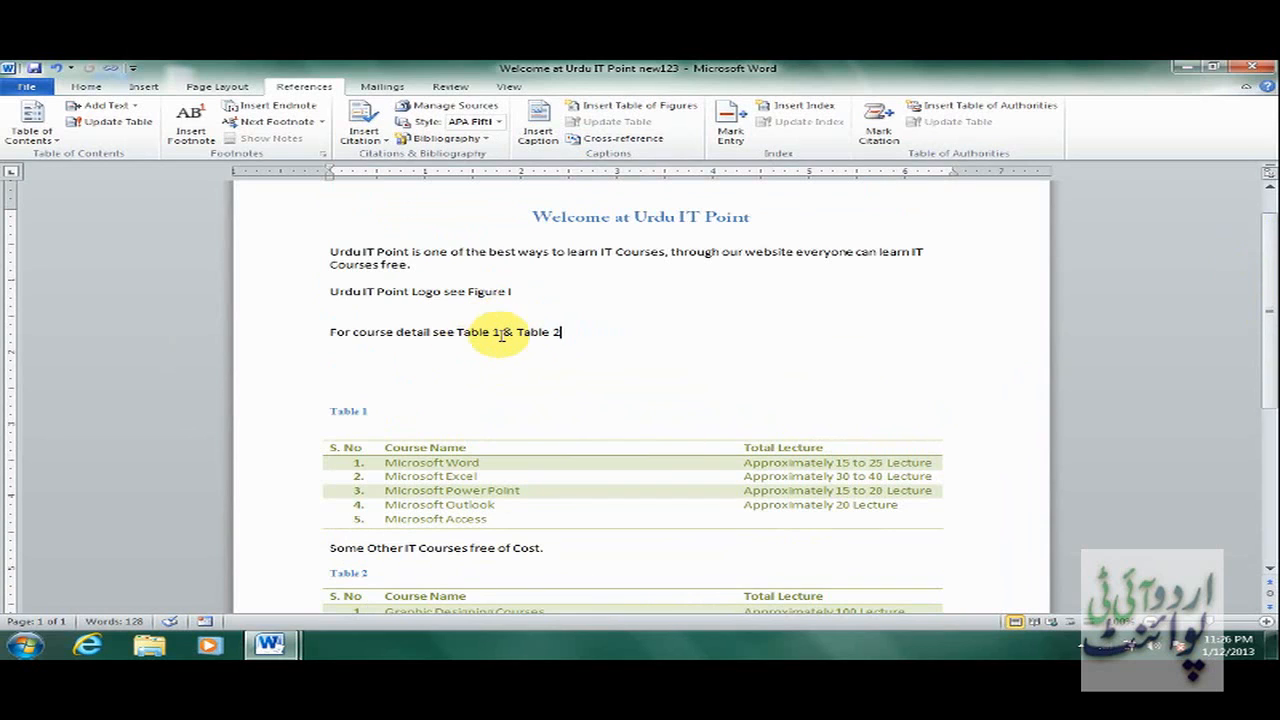
{"action": "left_click", "coordinate": [541, 333], "text": "ctrl"}
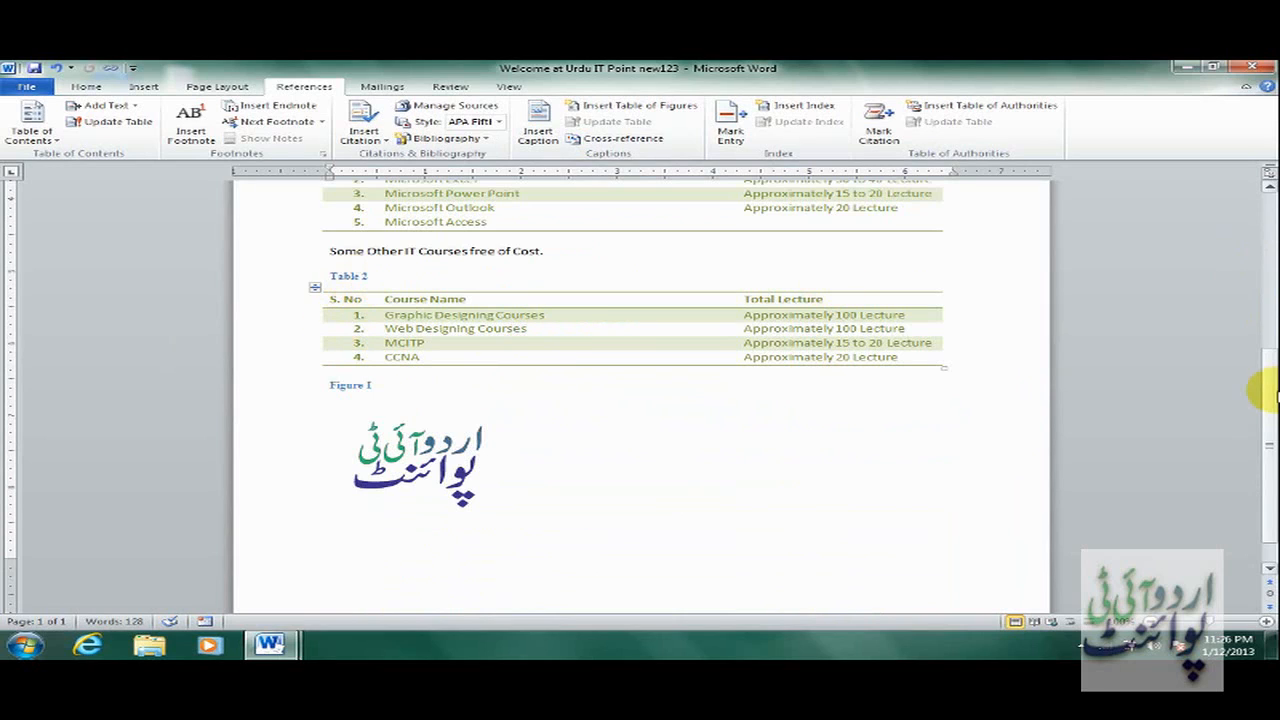
{"action": "left_click_drag", "start_coordinate": [1262, 405], "coordinate": [1257, 270]}
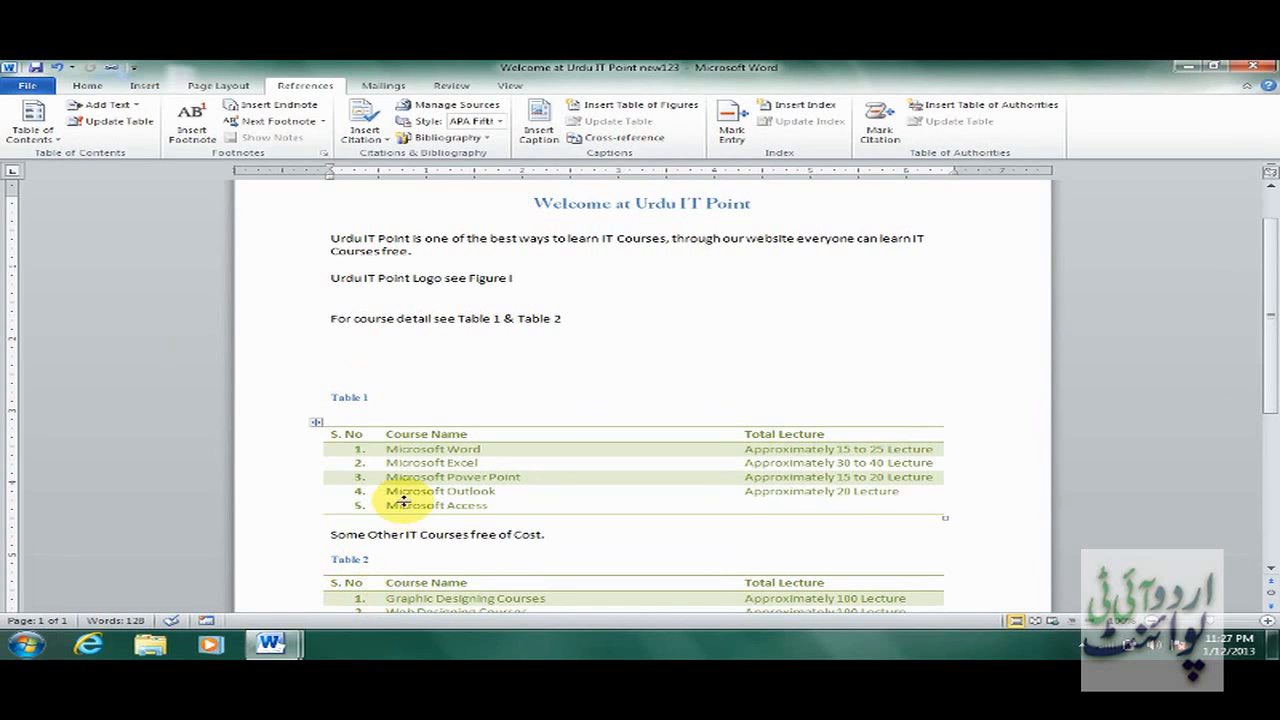
{"action": "left_click", "coordinate": [336, 354]}
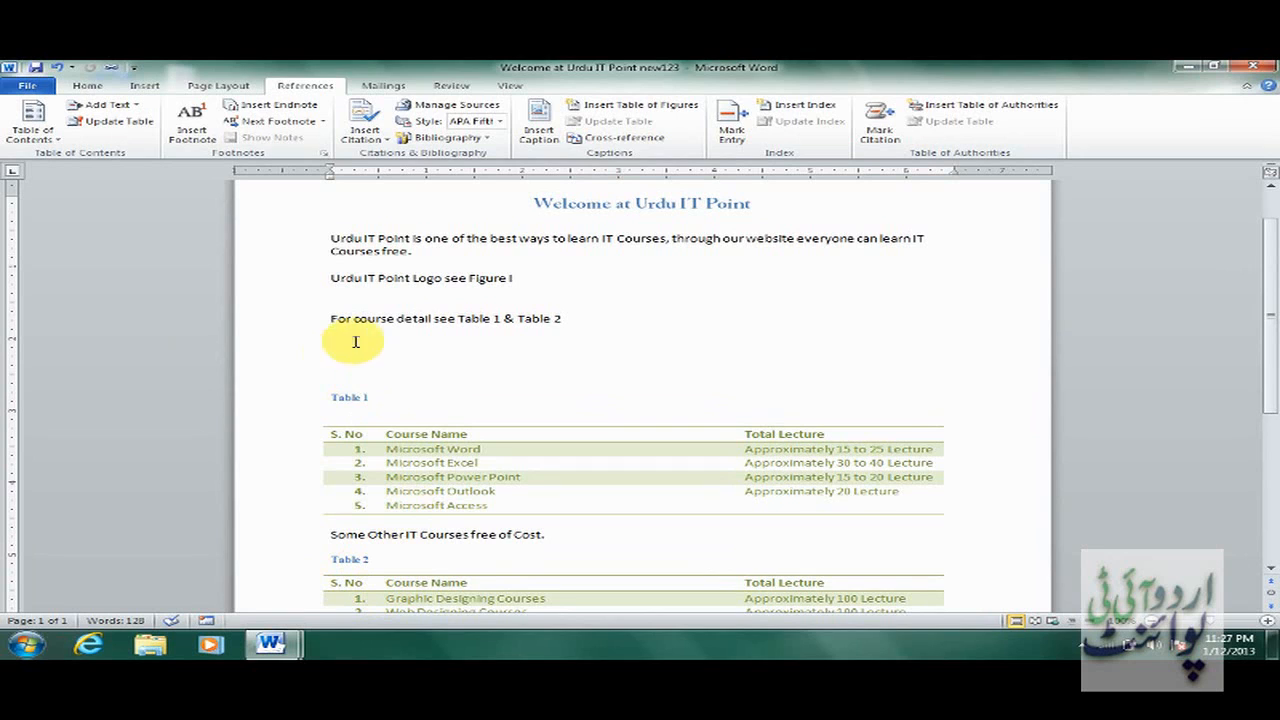
Insert a table of figures in the Distinctive format with no tab leader.
{"action": "left_click", "coordinate": [651, 111]}
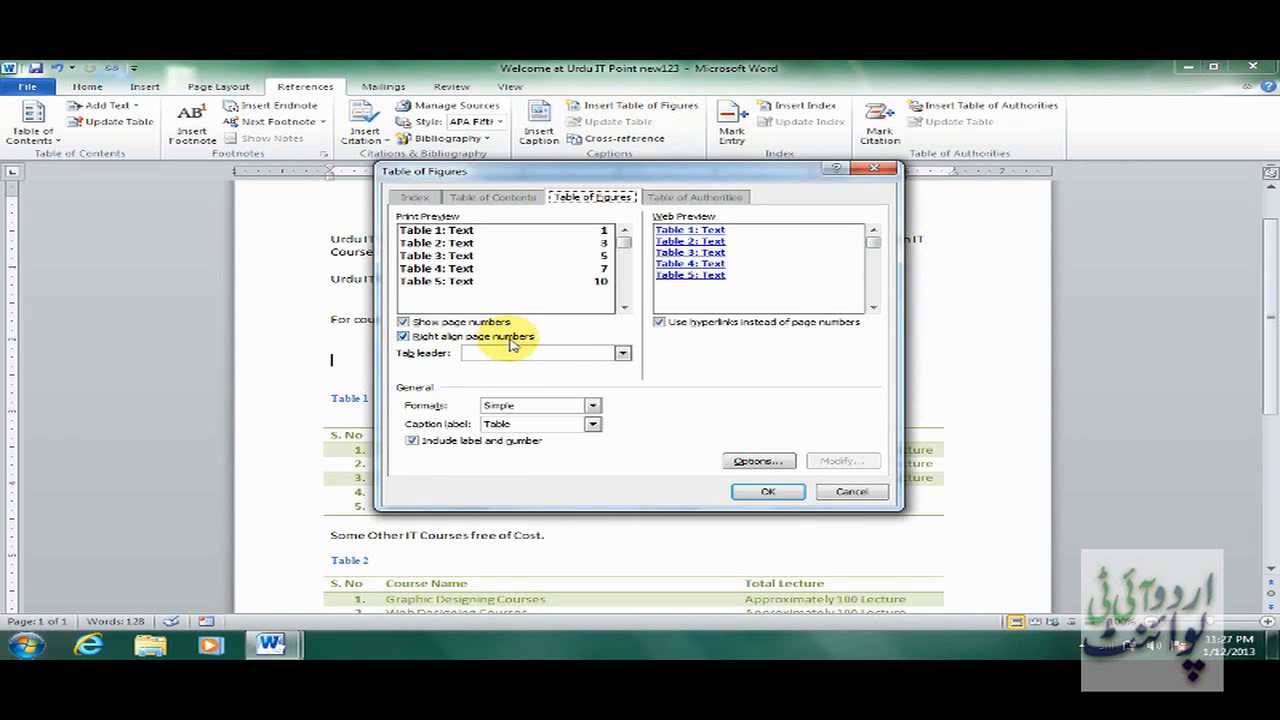
{"action": "left_click", "coordinate": [621, 353]}
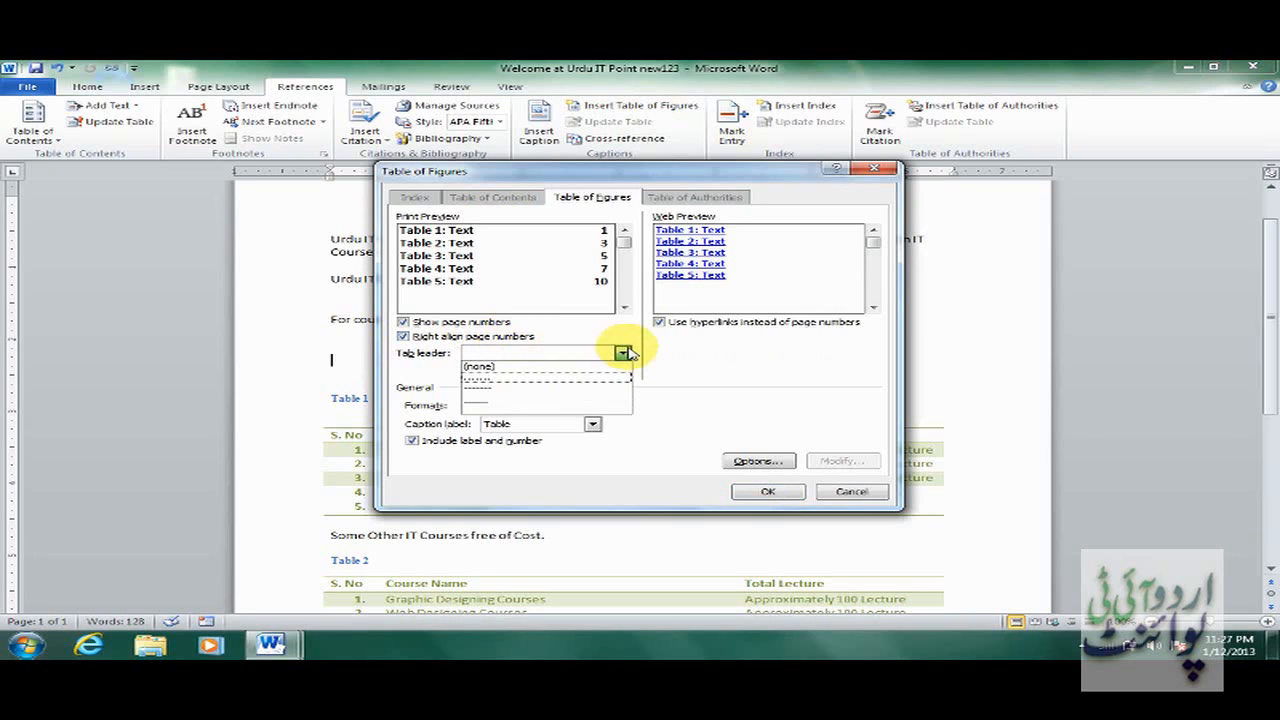
{"action": "left_click", "coordinate": [575, 390]}
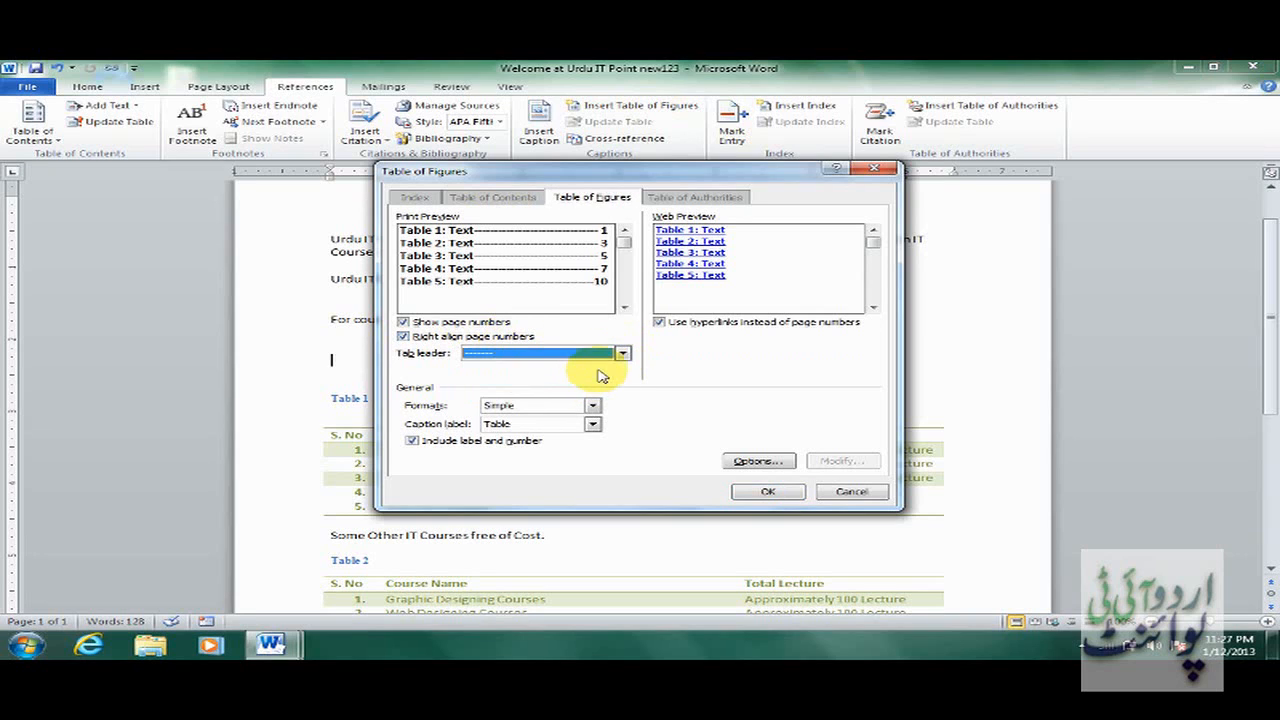
{"action": "left_click", "coordinate": [621, 353]}
{"action": "left_click", "coordinate": [589, 370]}
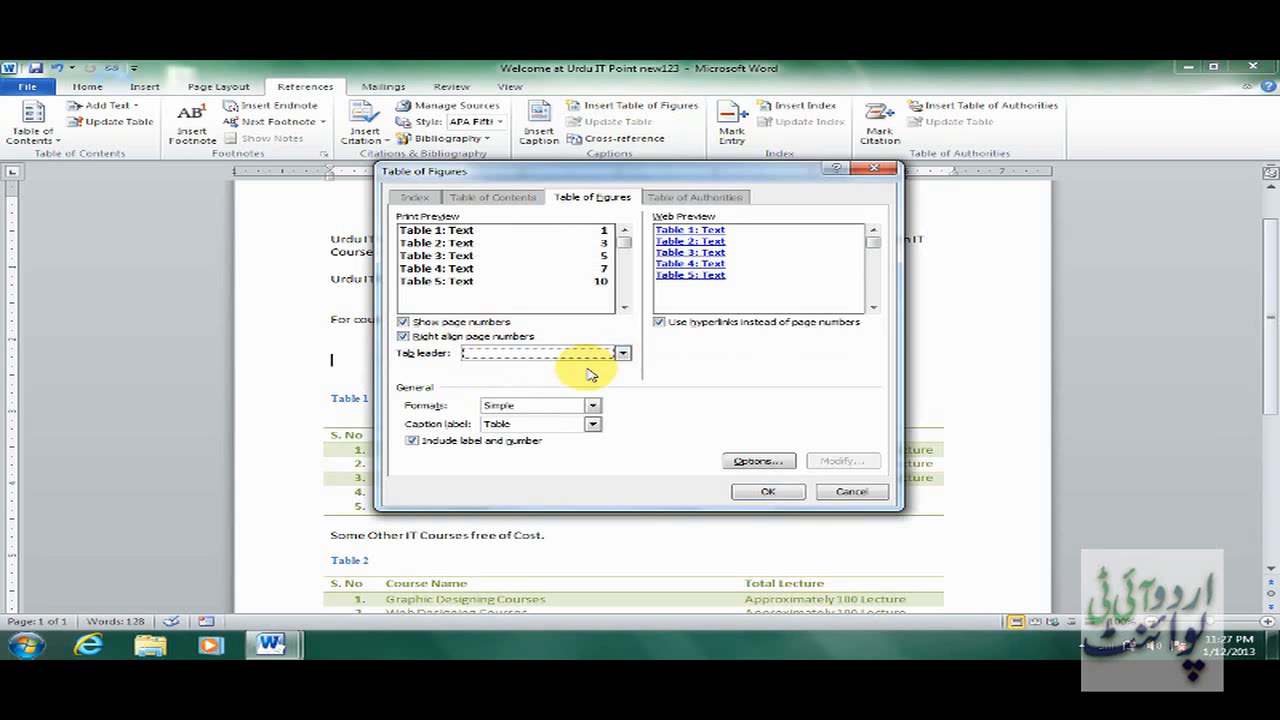
{"action": "left_click", "coordinate": [593, 405]}
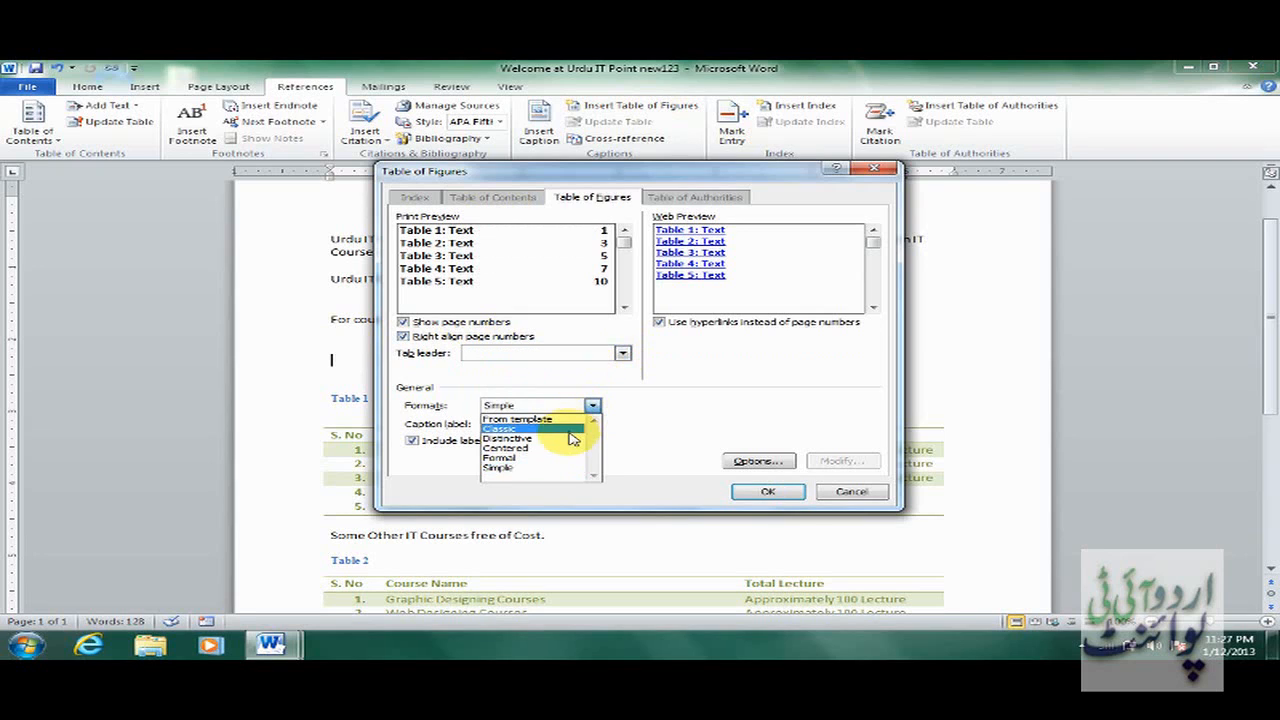
{"action": "left_click", "coordinate": [565, 428]}
{"action": "left_click", "coordinate": [593, 405]}
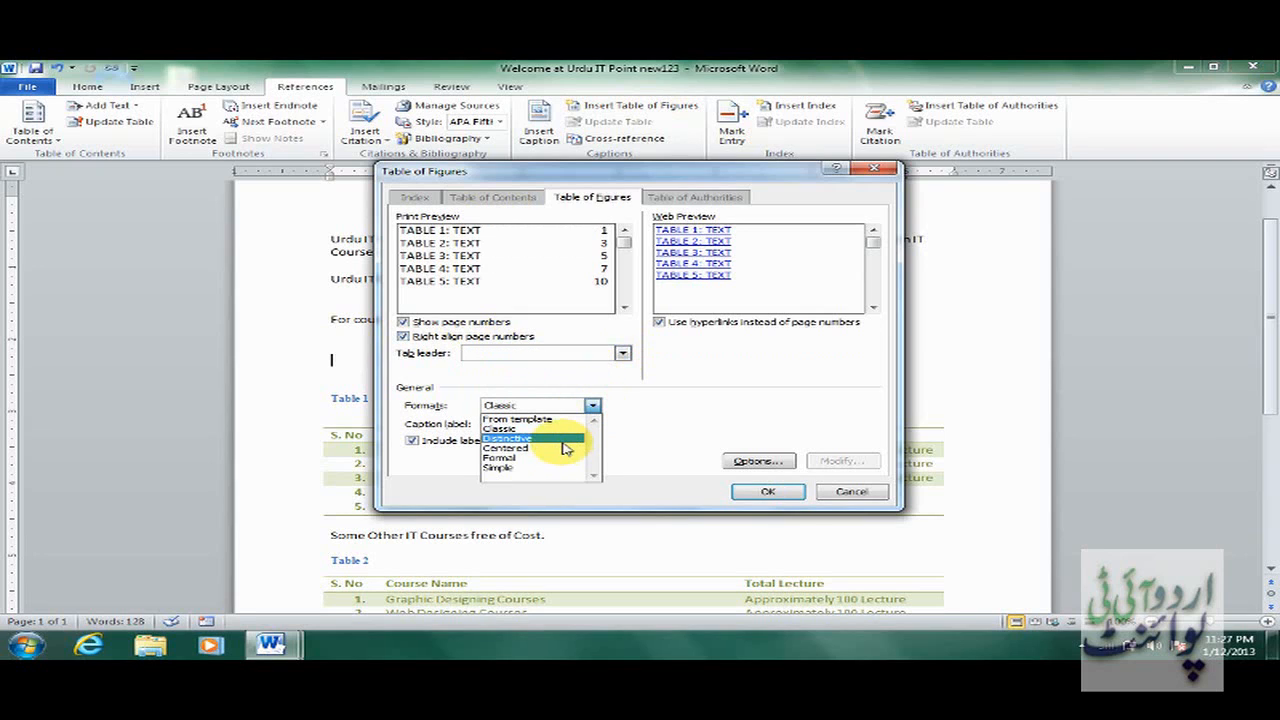
{"action": "left_click", "coordinate": [565, 438]}
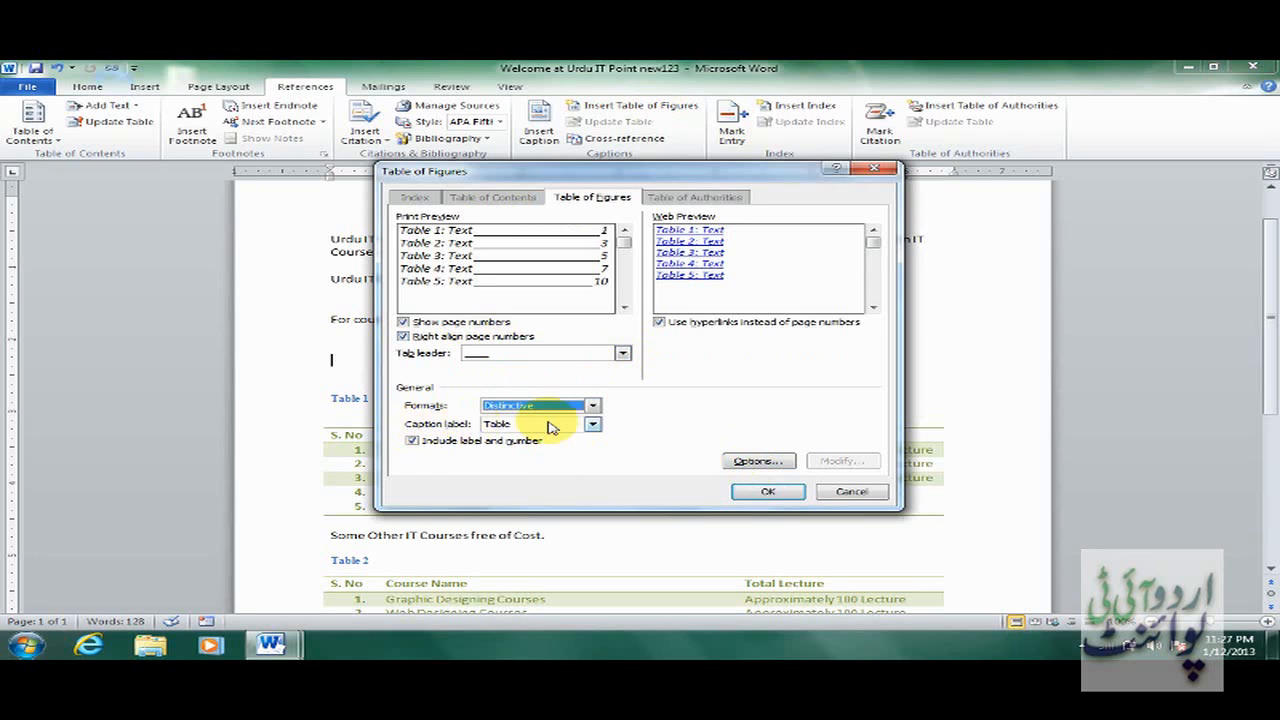
{"action": "left_click", "coordinate": [767, 493]}
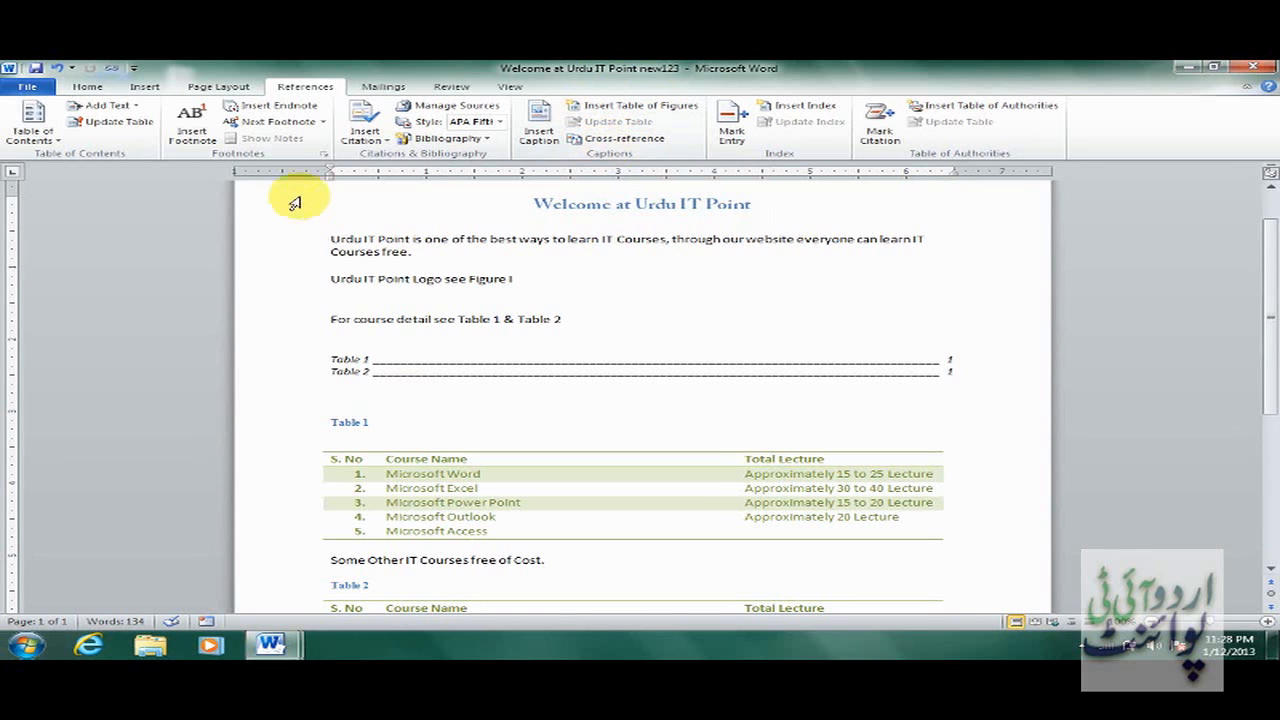
Open the Manual document from recent files and bring its window to the front.
{"action": "left_click", "coordinate": [30, 88]}
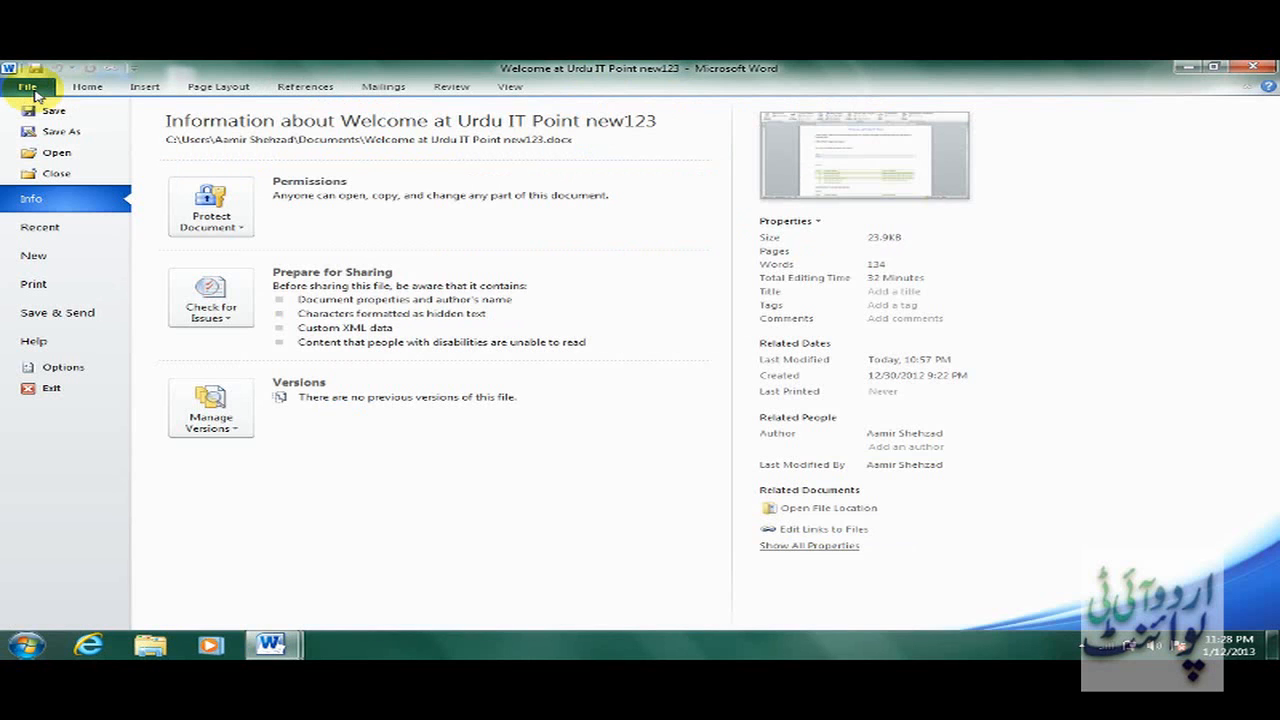
{"action": "left_click", "coordinate": [88, 230]}
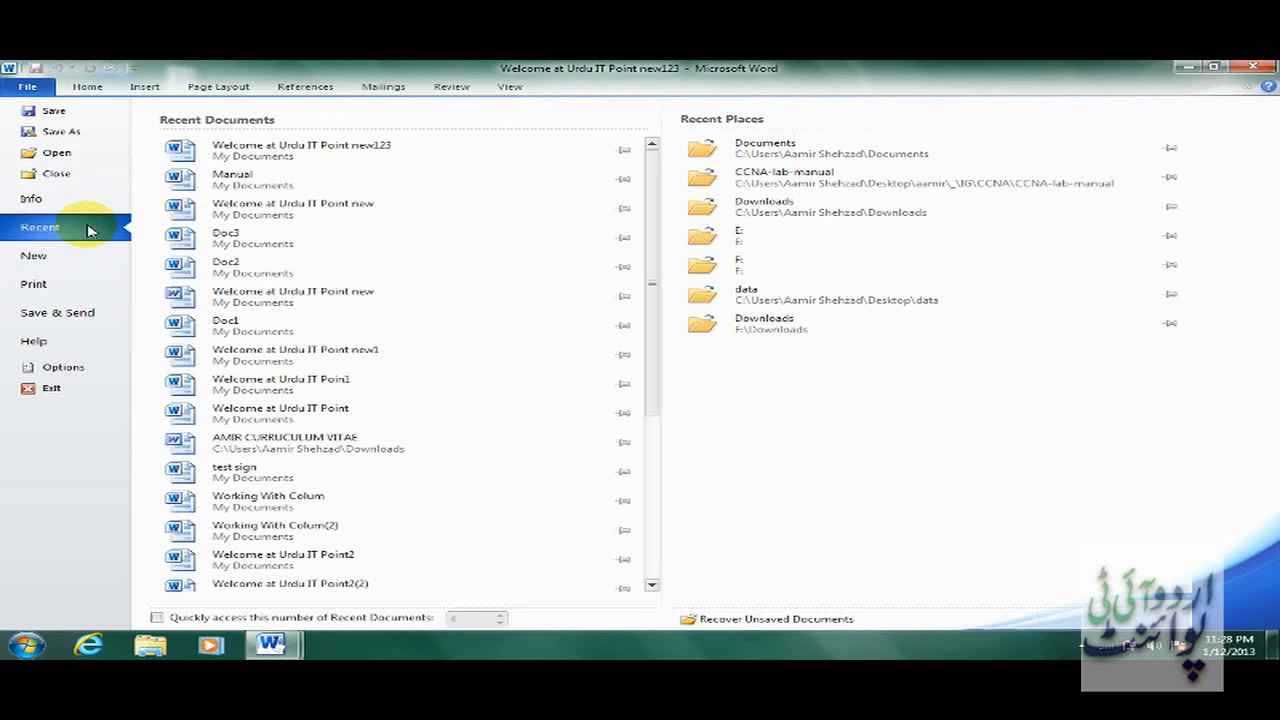
{"action": "left_click", "coordinate": [309, 186]}
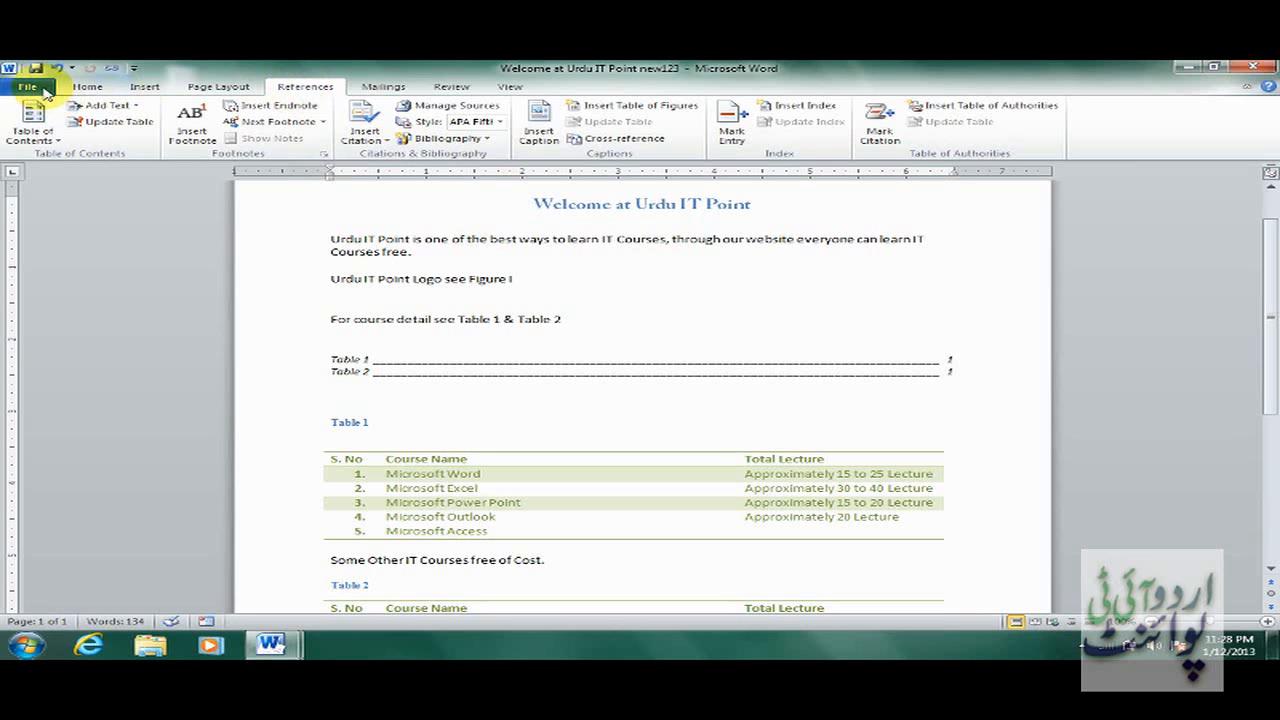
{"action": "mouse_move", "coordinate": [270, 645]}
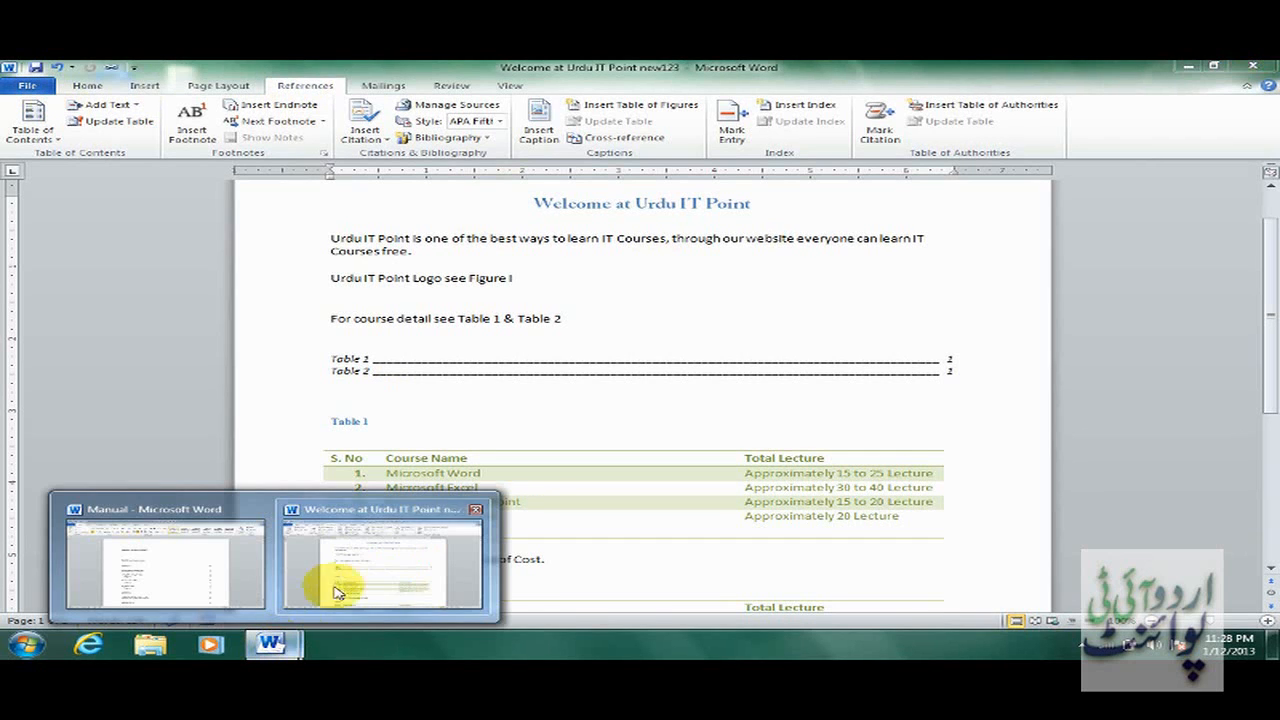
{"action": "left_click", "coordinate": [212, 572]}
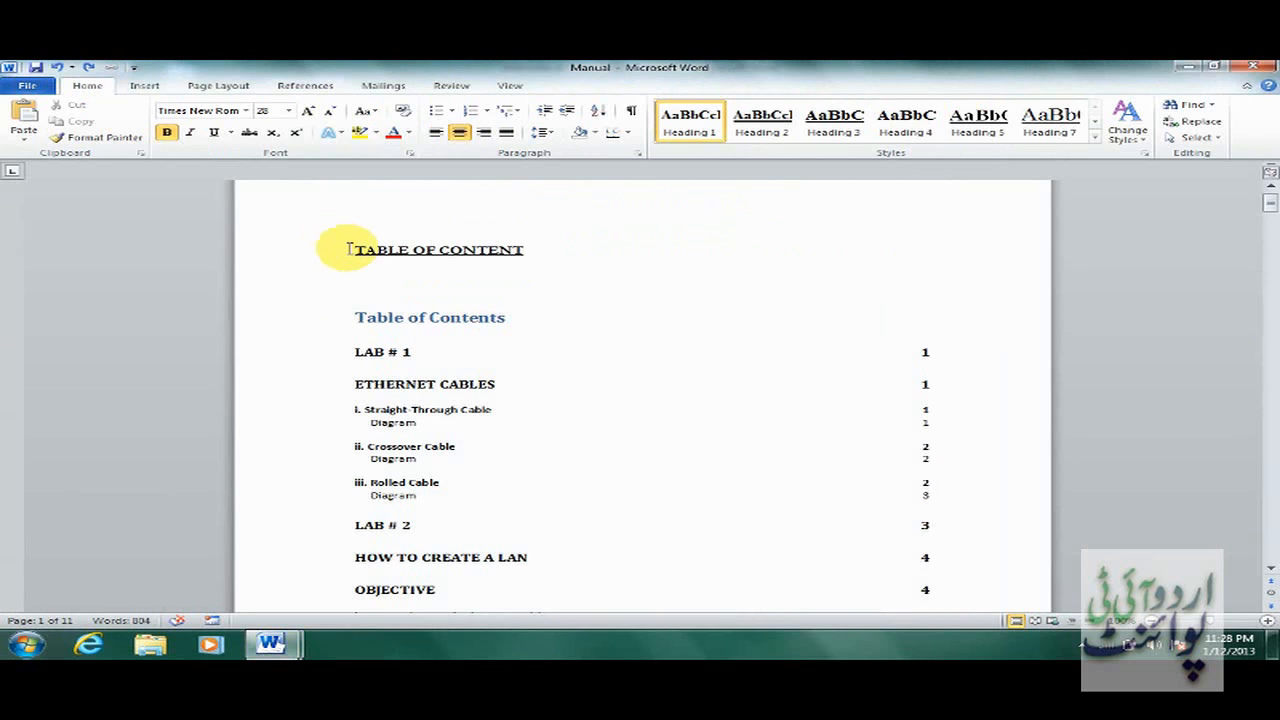
Delete the 'TABLE OF CONTENT' title line above the Manual's contents list.
{"action": "left_click_drag", "start_coordinate": [350, 249], "coordinate": [531, 249]}
{"action": "key", "text": "Delete"}
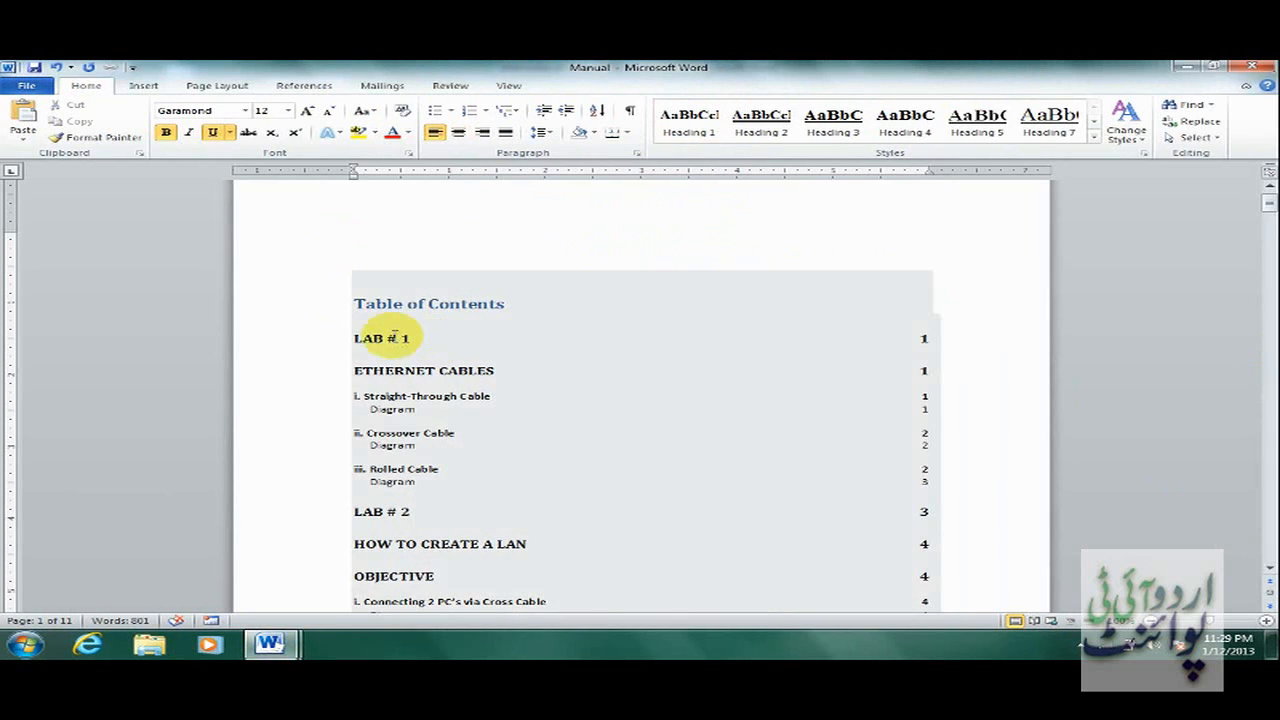
{"action": "left_click", "coordinate": [399, 338]}
{"action": "left_click_drag", "start_coordinate": [1268, 203], "coordinate": [1270, 206]}
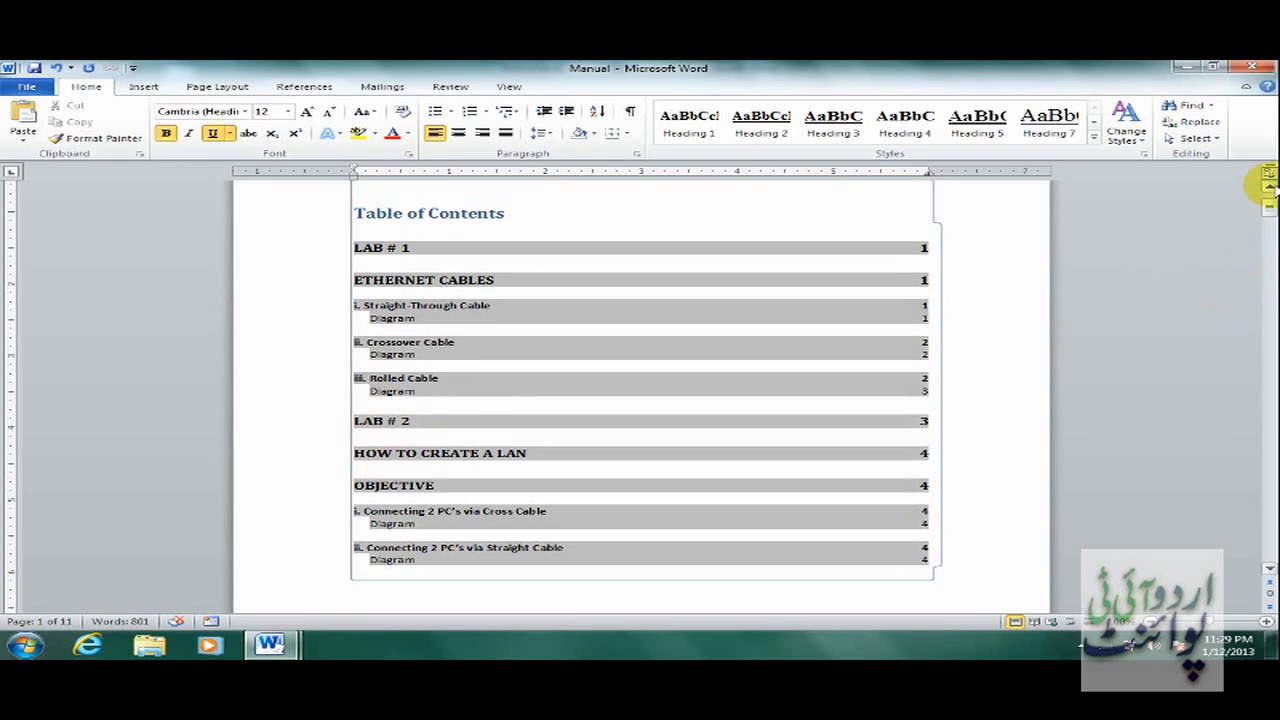
{"action": "scroll", "coordinate": [1268, 186], "scroll_direction": "up", "scroll_amount": 2}
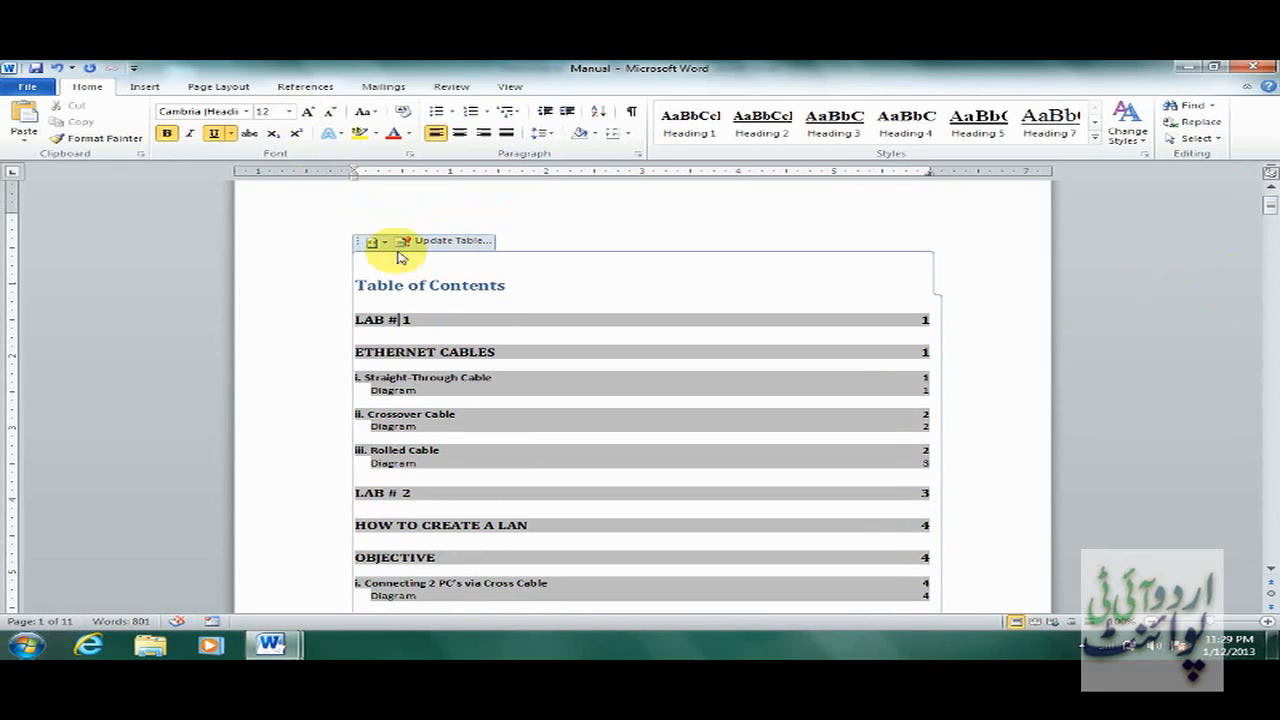
{"action": "left_click", "coordinate": [305, 86]}
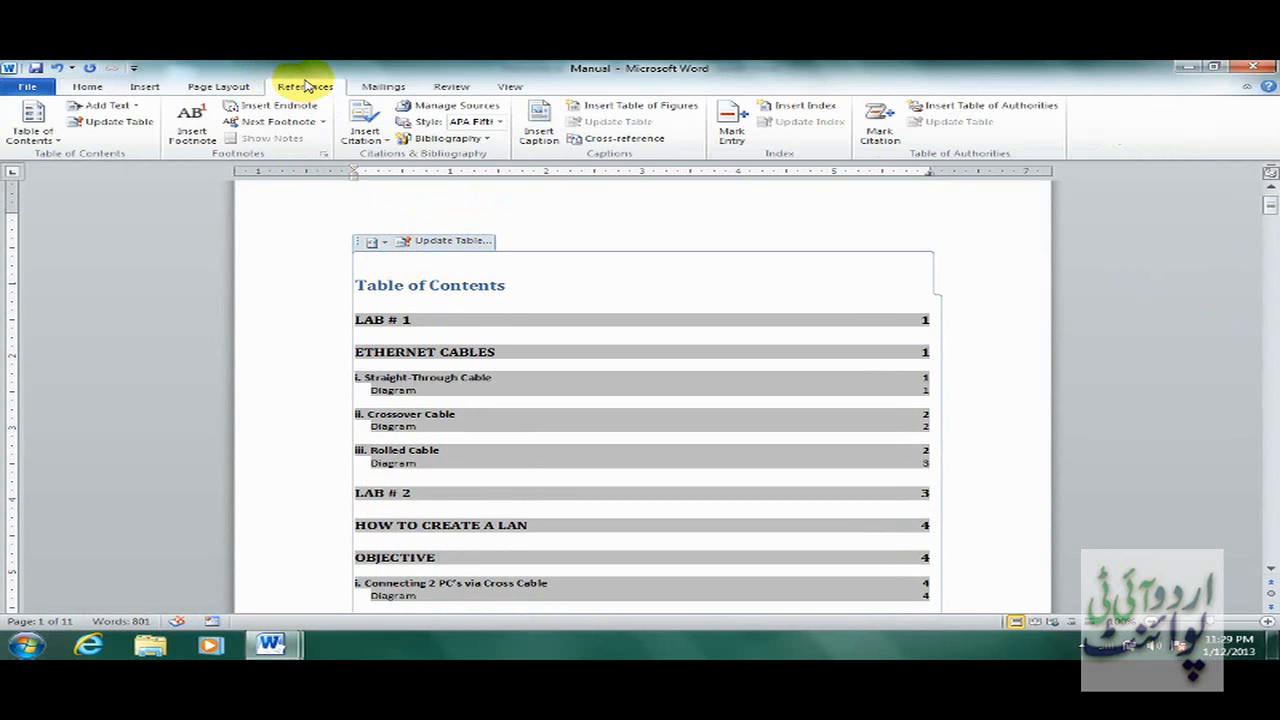
Remove the table of contents using the Table of Contents menu's remove option.
{"action": "left_click", "coordinate": [33, 125]}
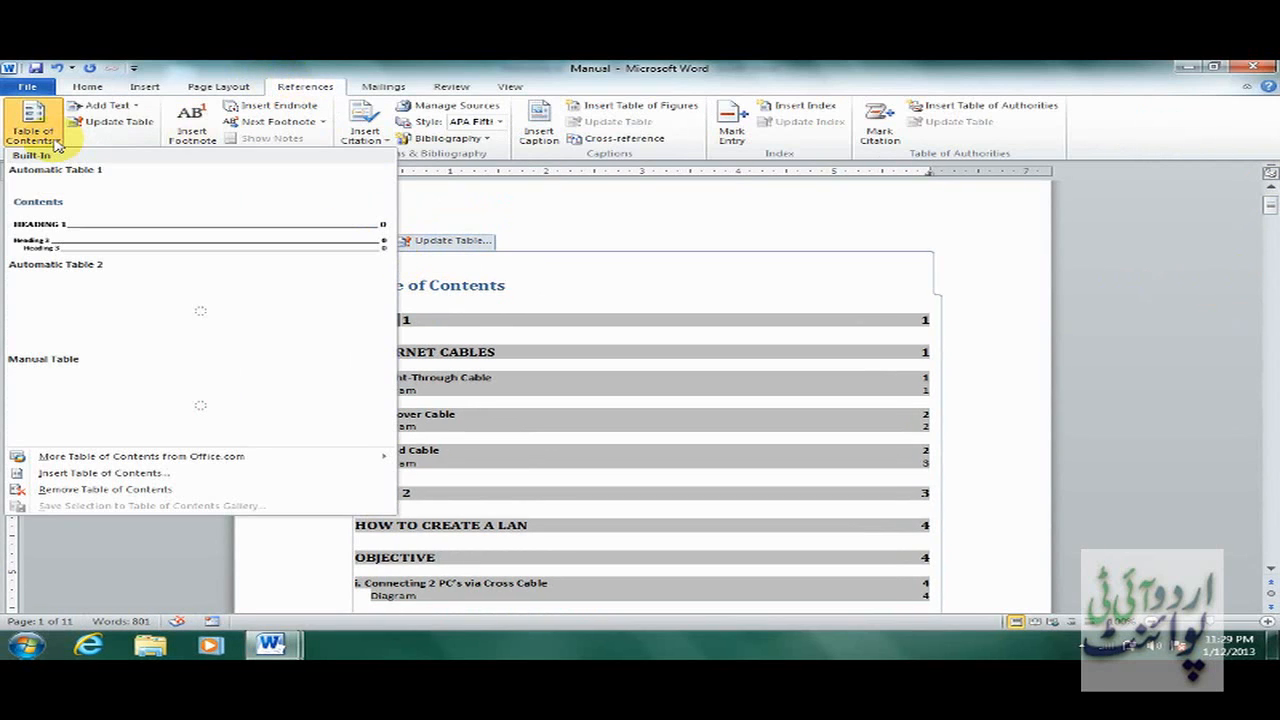
{"action": "left_click", "coordinate": [167, 490]}
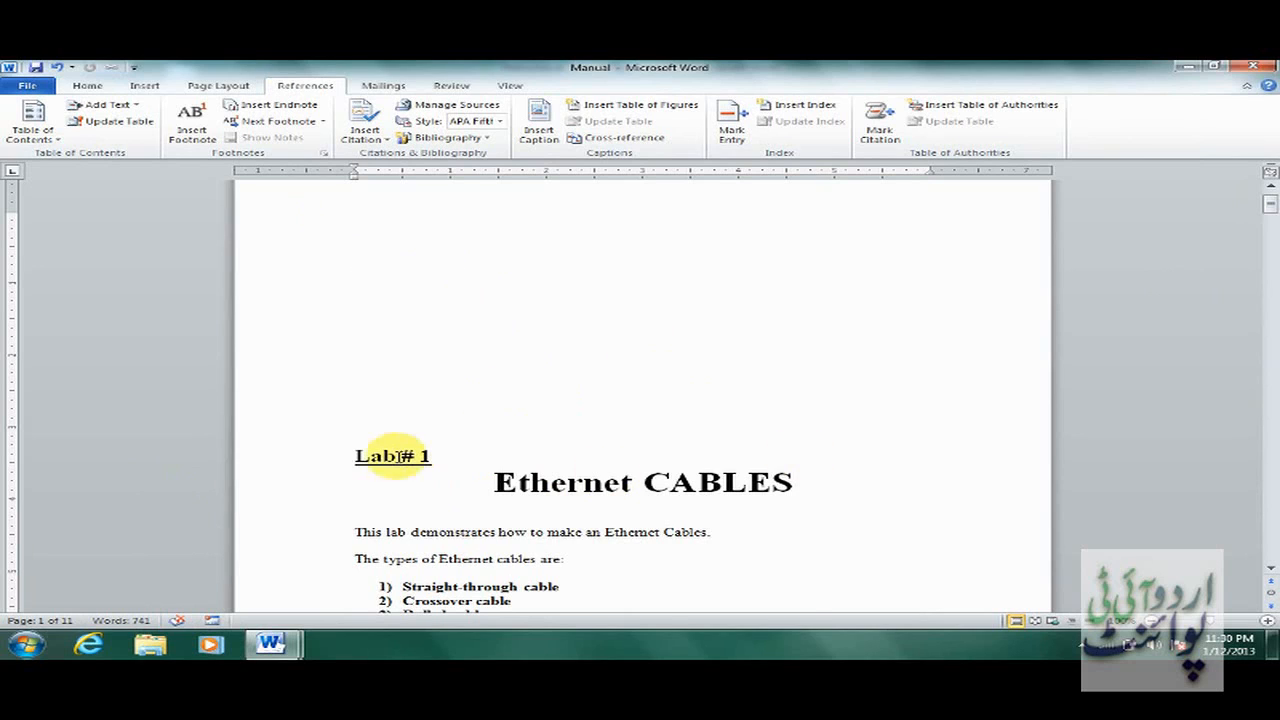
Select the Lab # 1 heading, dismiss the colour-scheme prompt, and view its Level 1 setting.
{"action": "left_click_drag", "start_coordinate": [340, 458], "coordinate": [428, 457]}
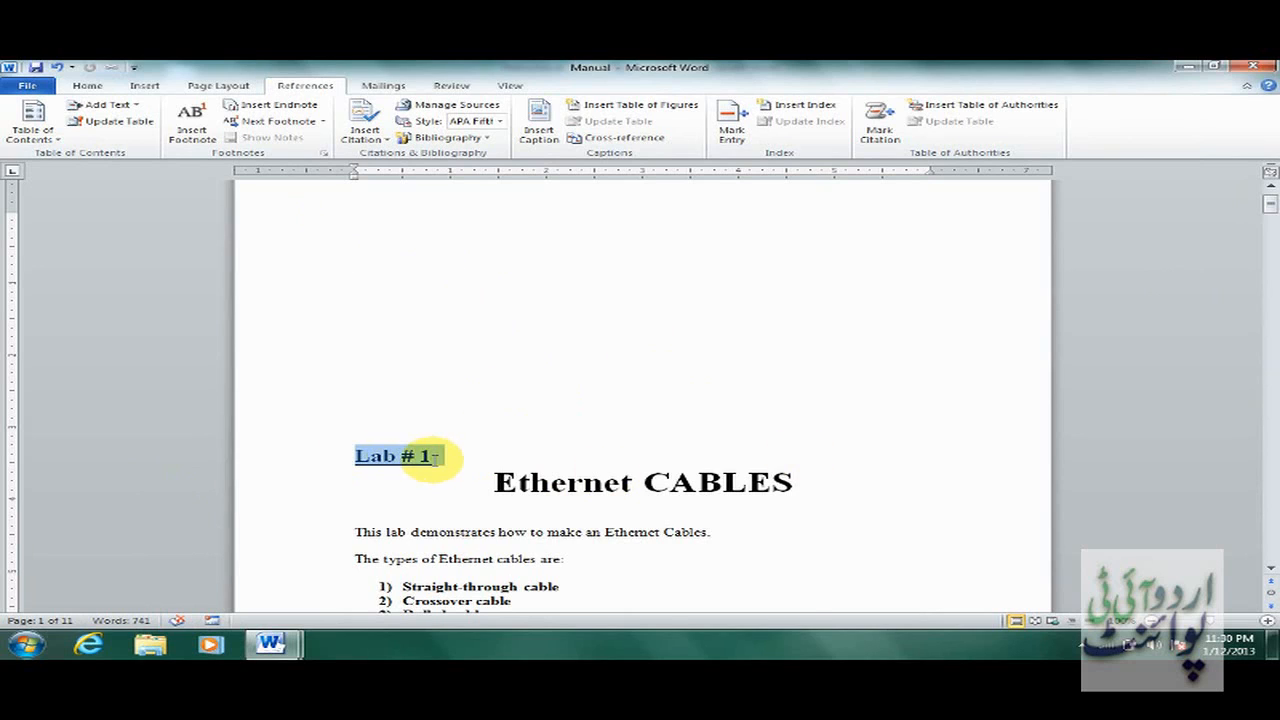
{"action": "left_click_drag", "start_coordinate": [493, 483], "coordinate": [782, 485]}
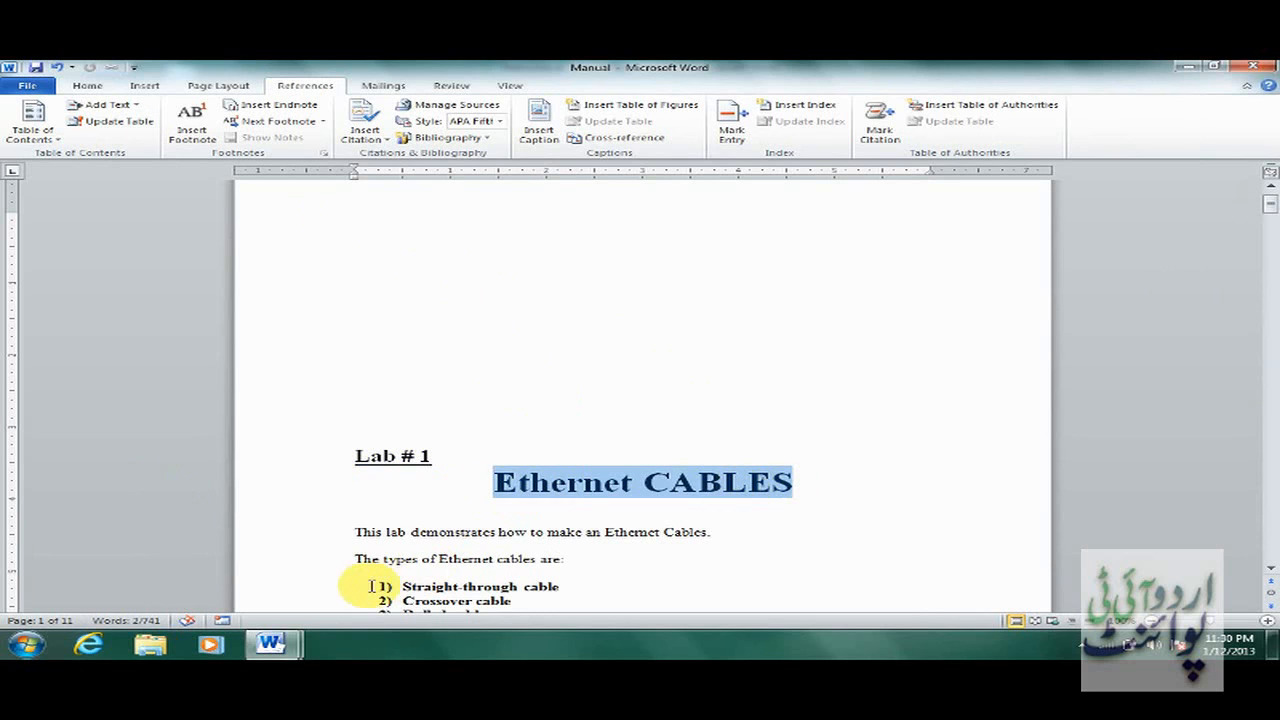
{"action": "left_click_drag", "start_coordinate": [398, 586], "coordinate": [553, 586]}
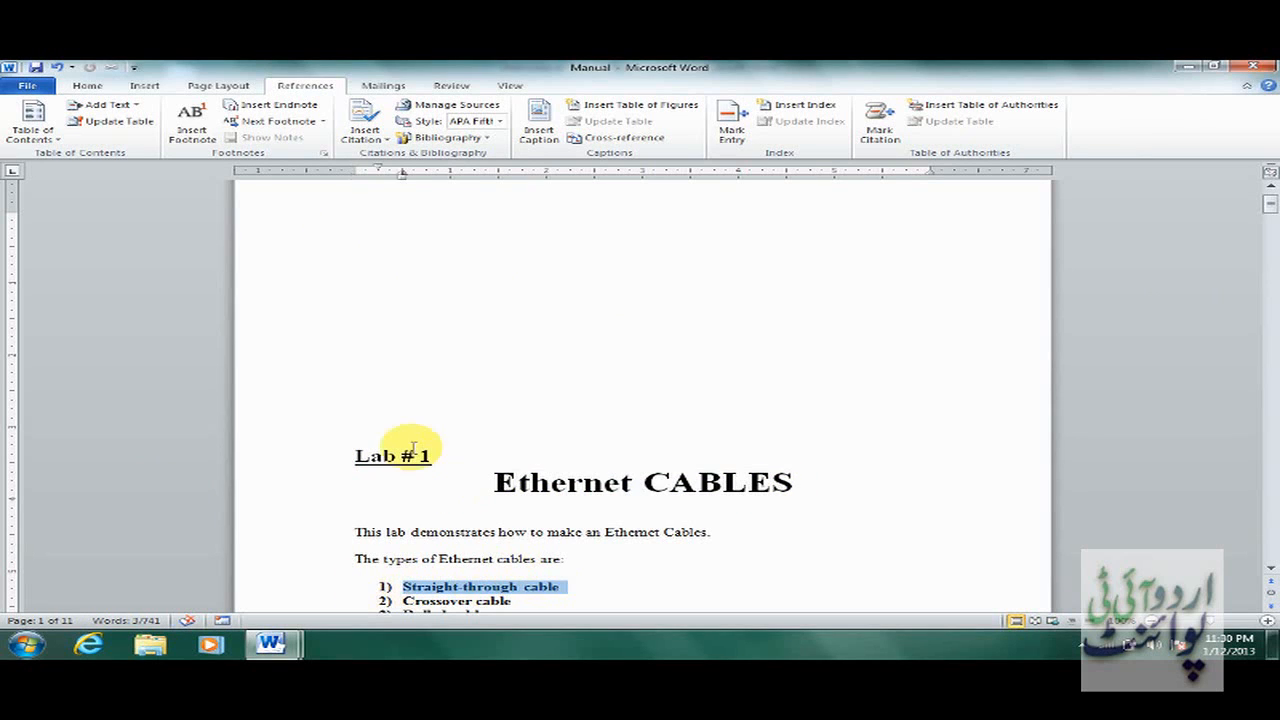
{"action": "left_click_drag", "start_coordinate": [350, 456], "coordinate": [433, 460]}
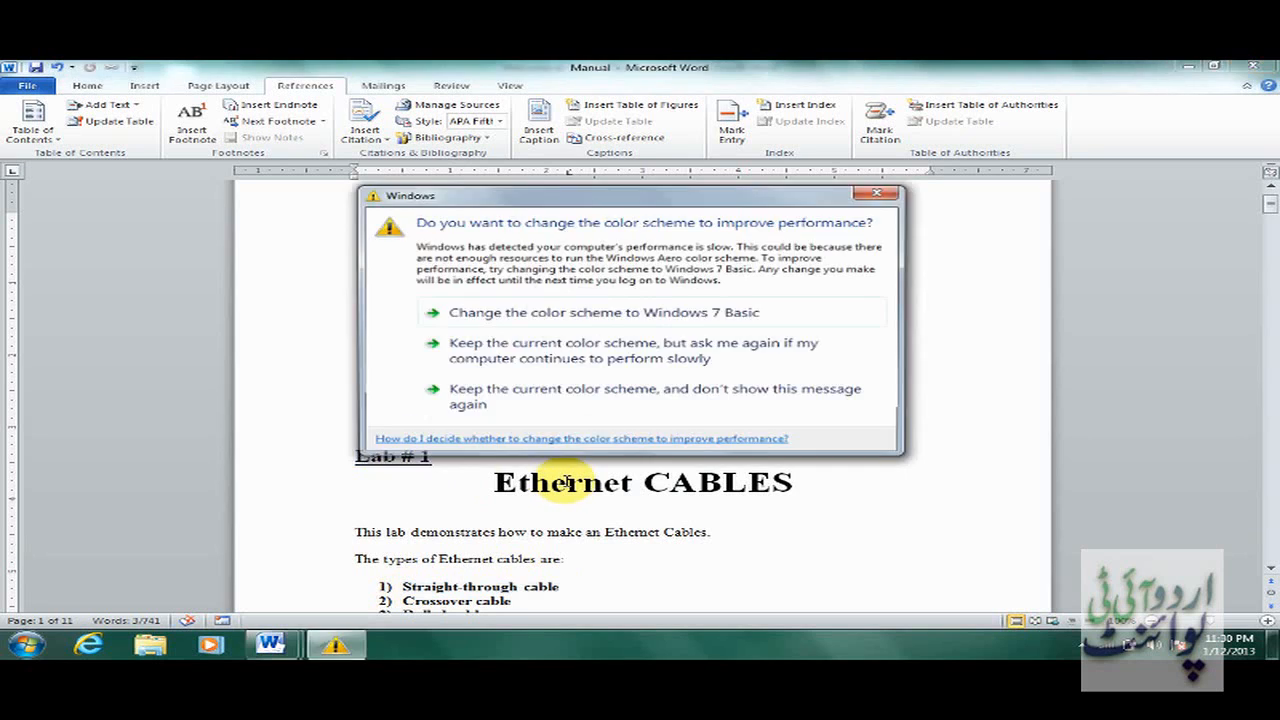
{"action": "left_click", "coordinate": [666, 400]}
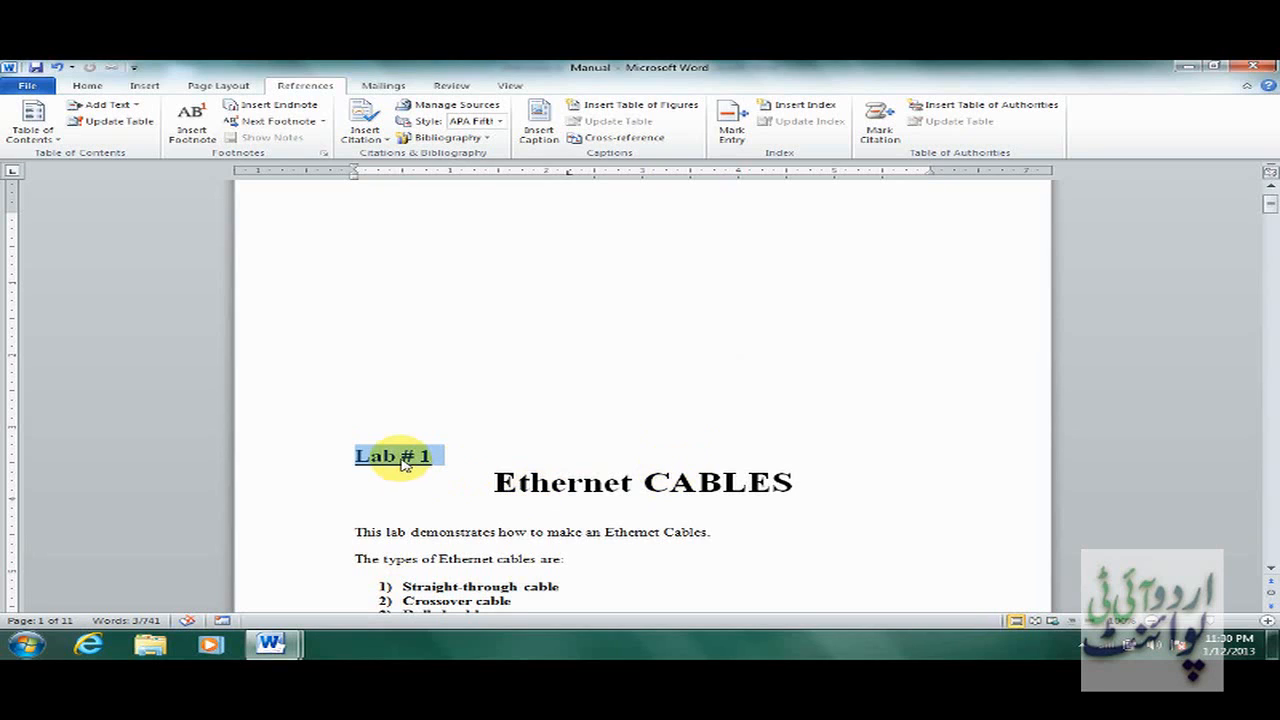
{"action": "left_click", "coordinate": [136, 106]}
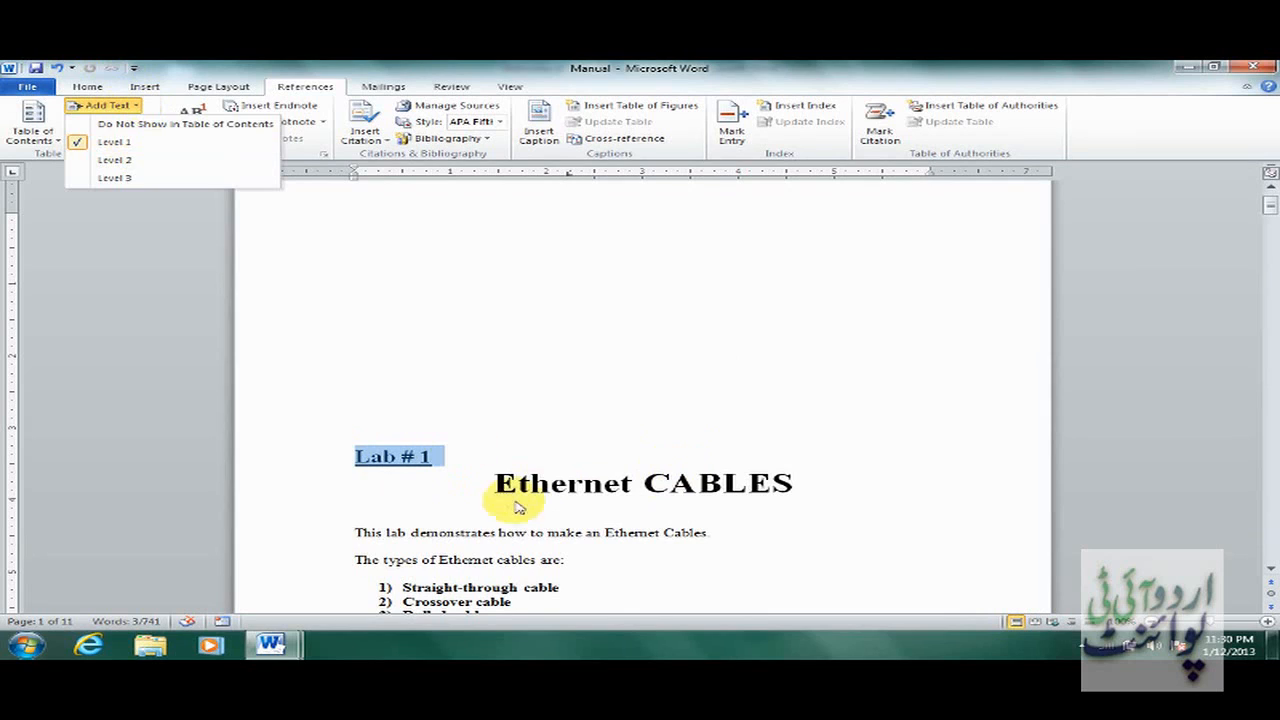
Check the table-of-contents level of the Ethernet CABLES heading.
{"action": "left_click", "coordinate": [491, 480]}
{"action": "left_click_drag", "start_coordinate": [496, 483], "coordinate": [776, 487]}
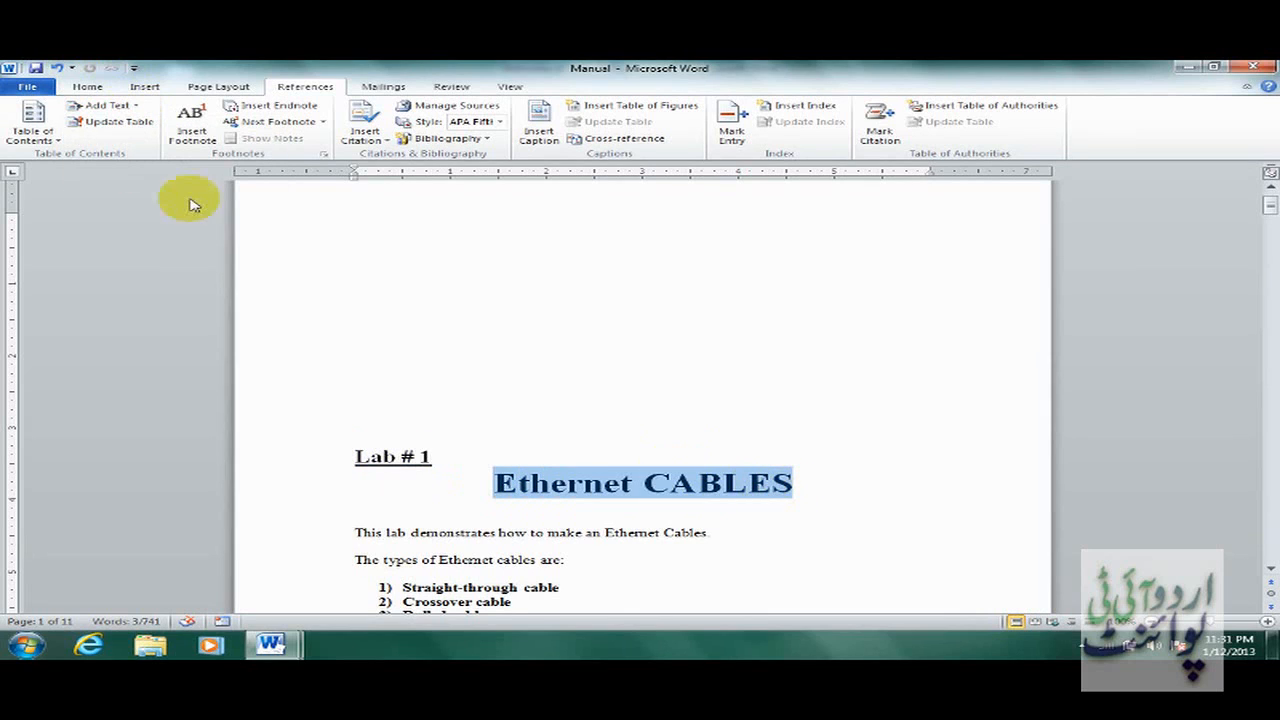
{"action": "left_click", "coordinate": [107, 105]}
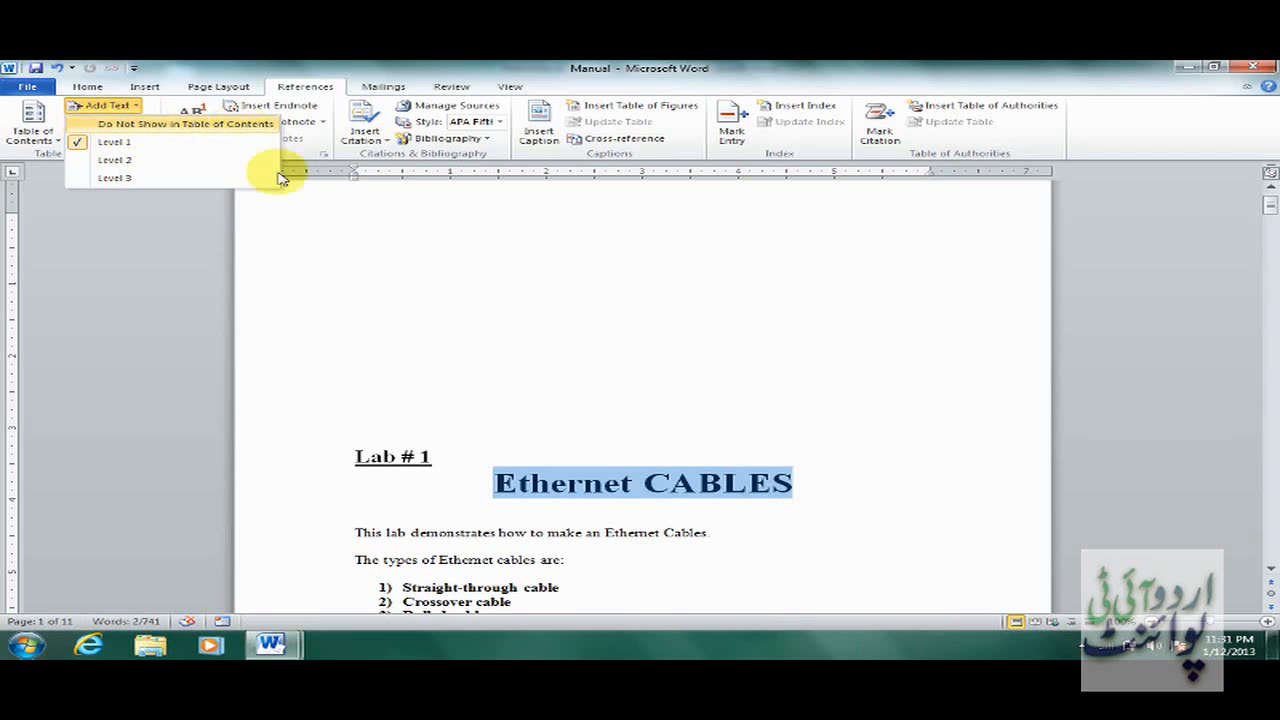
{"action": "left_click", "coordinate": [92, 88]}
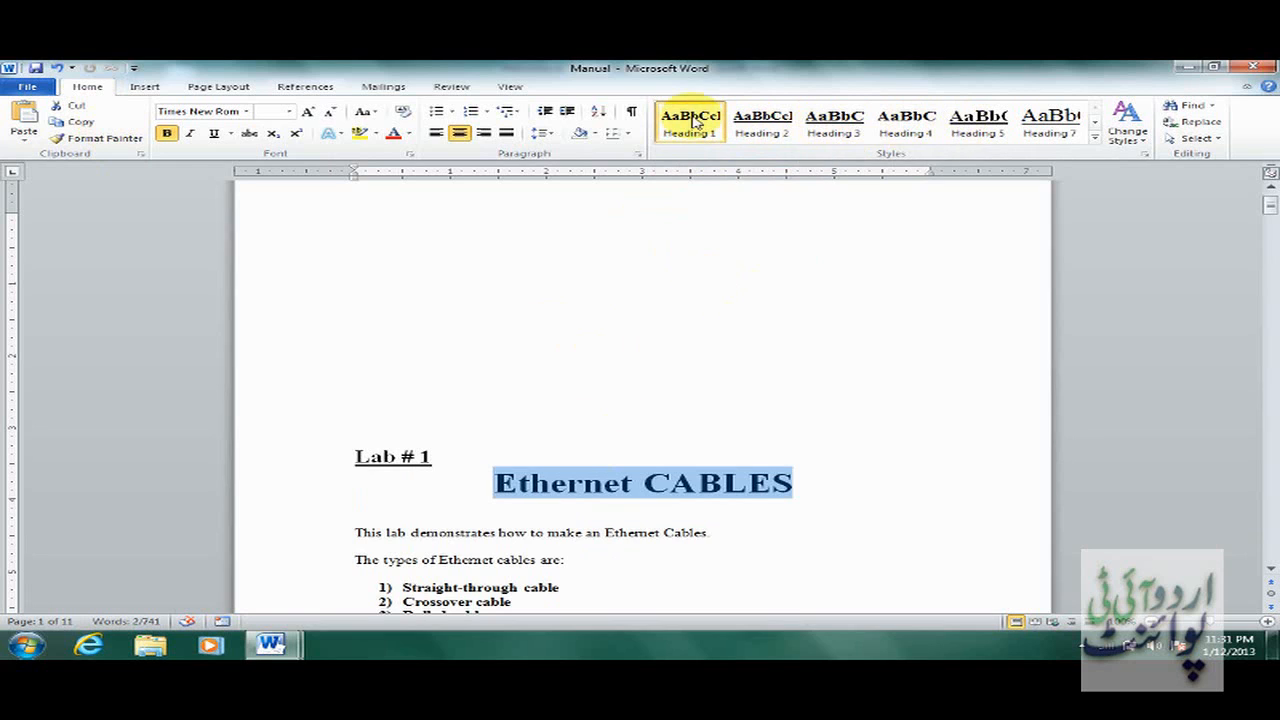
{"action": "left_click", "coordinate": [305, 87]}
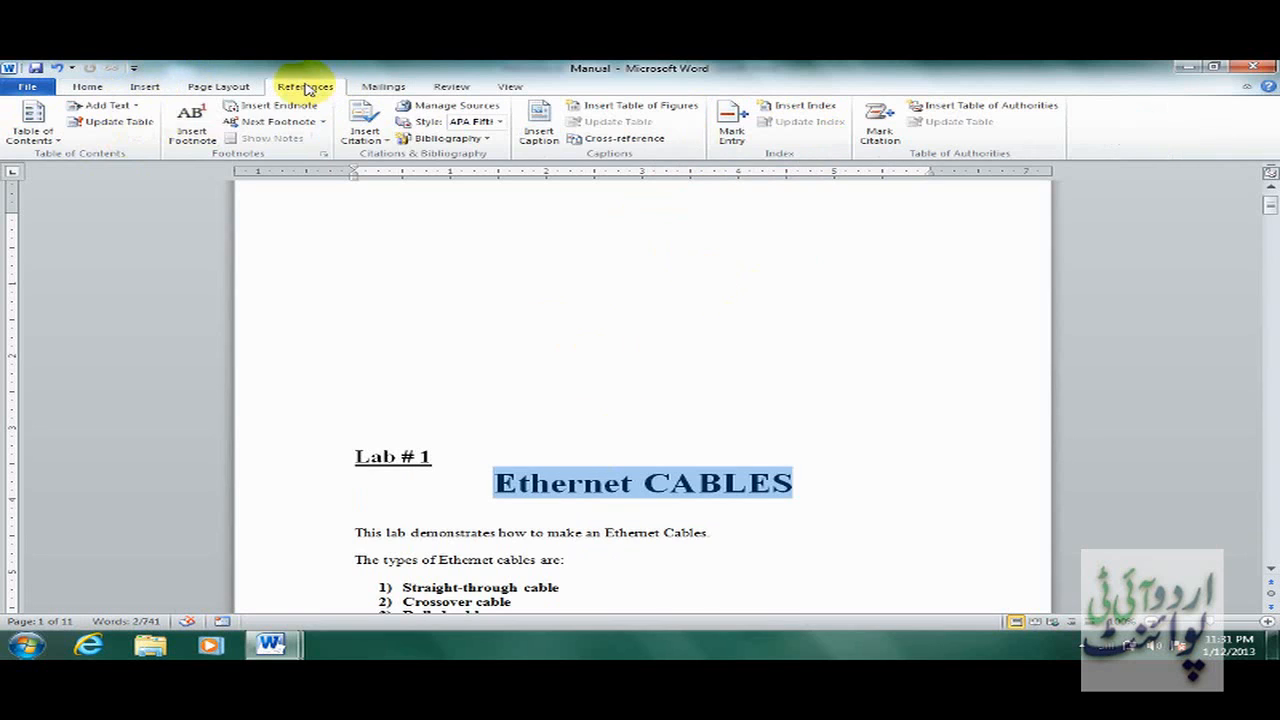
{"action": "left_click", "coordinate": [107, 105]}
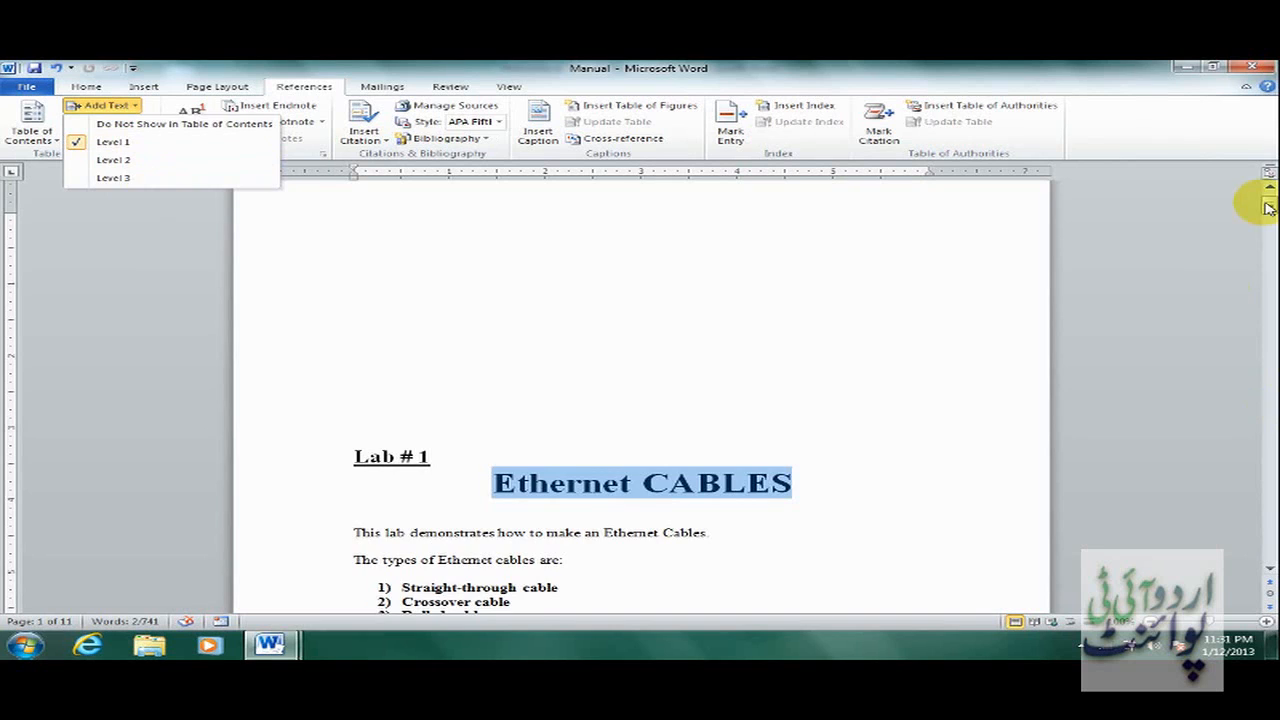
{"action": "left_click_drag", "start_coordinate": [1268, 208], "coordinate": [1268, 222]}
Mark the Straight-Through Cable and Crossover Cable headings as Level 2 contents entries.
{"action": "triple_click", "coordinate": [434, 295]}
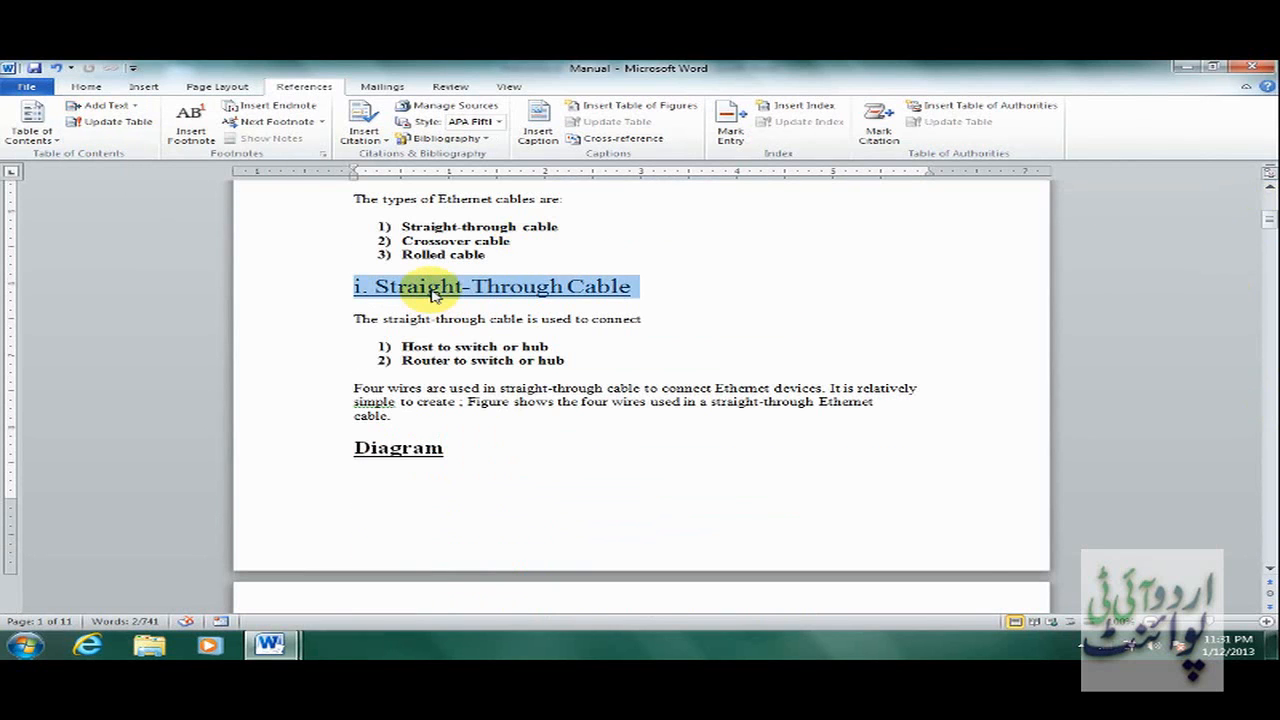
{"action": "left_click", "coordinate": [137, 106]}
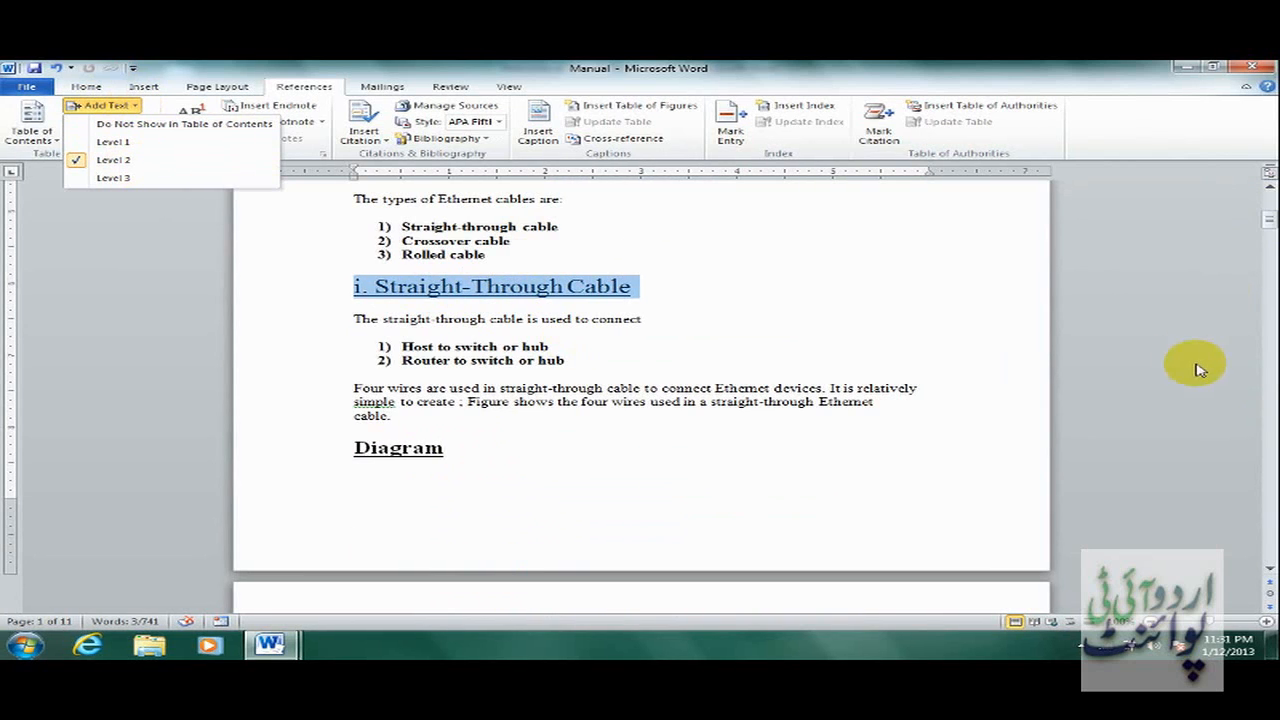
{"action": "left_click_drag", "start_coordinate": [1268, 220], "coordinate": [1268, 240]}
{"action": "triple_click", "coordinate": [449, 433]}
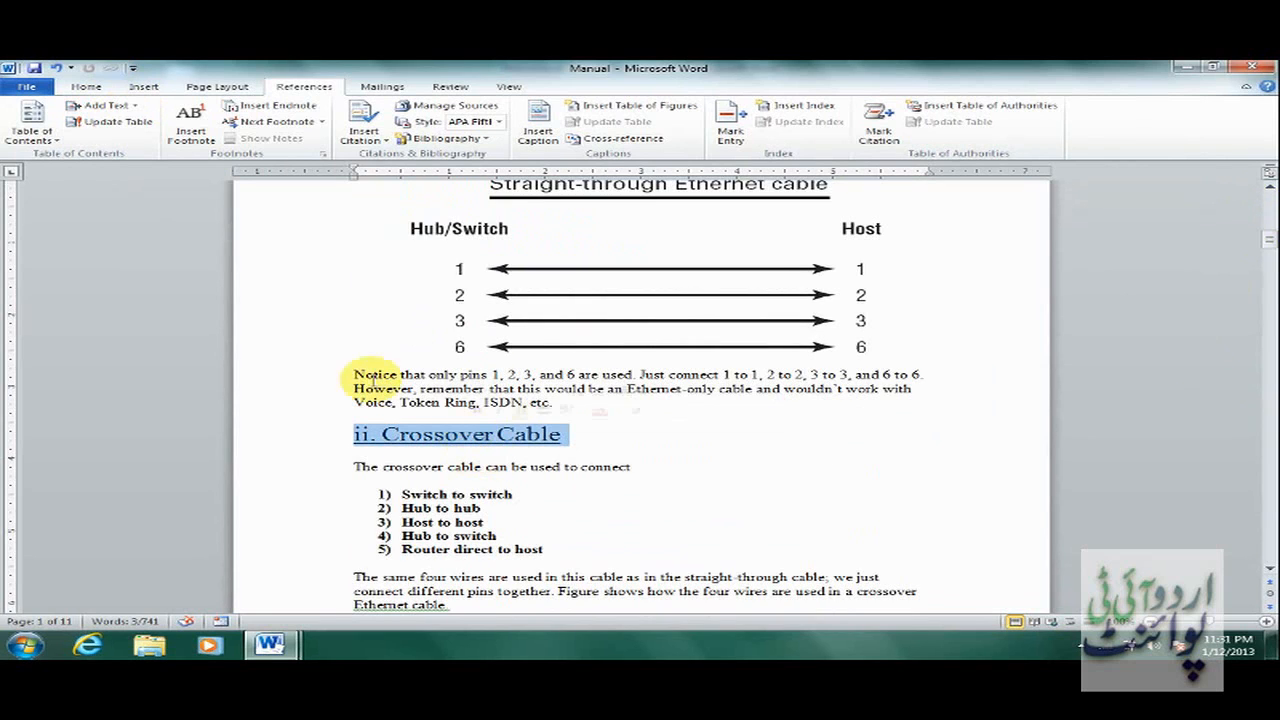
{"action": "left_click", "coordinate": [130, 108]}
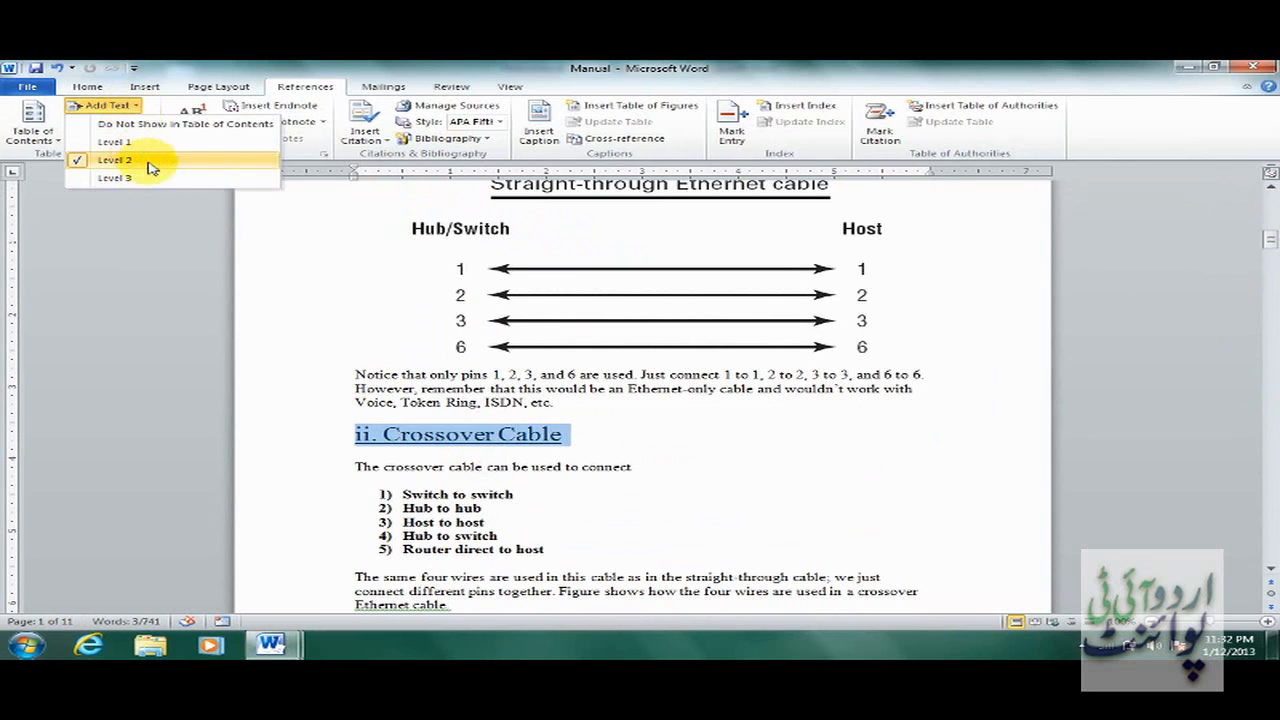
{"action": "left_click", "coordinate": [676, 444]}
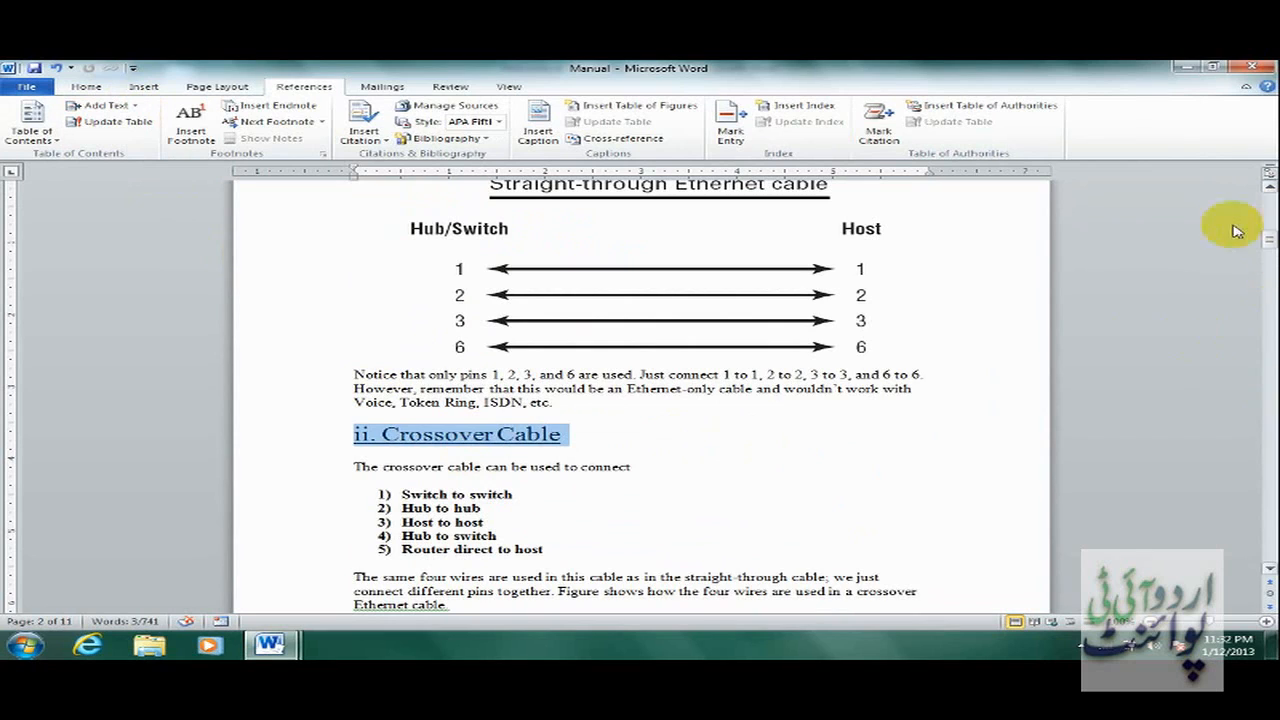
{"action": "left_click_drag", "start_coordinate": [1268, 228], "coordinate": [1268, 185]}
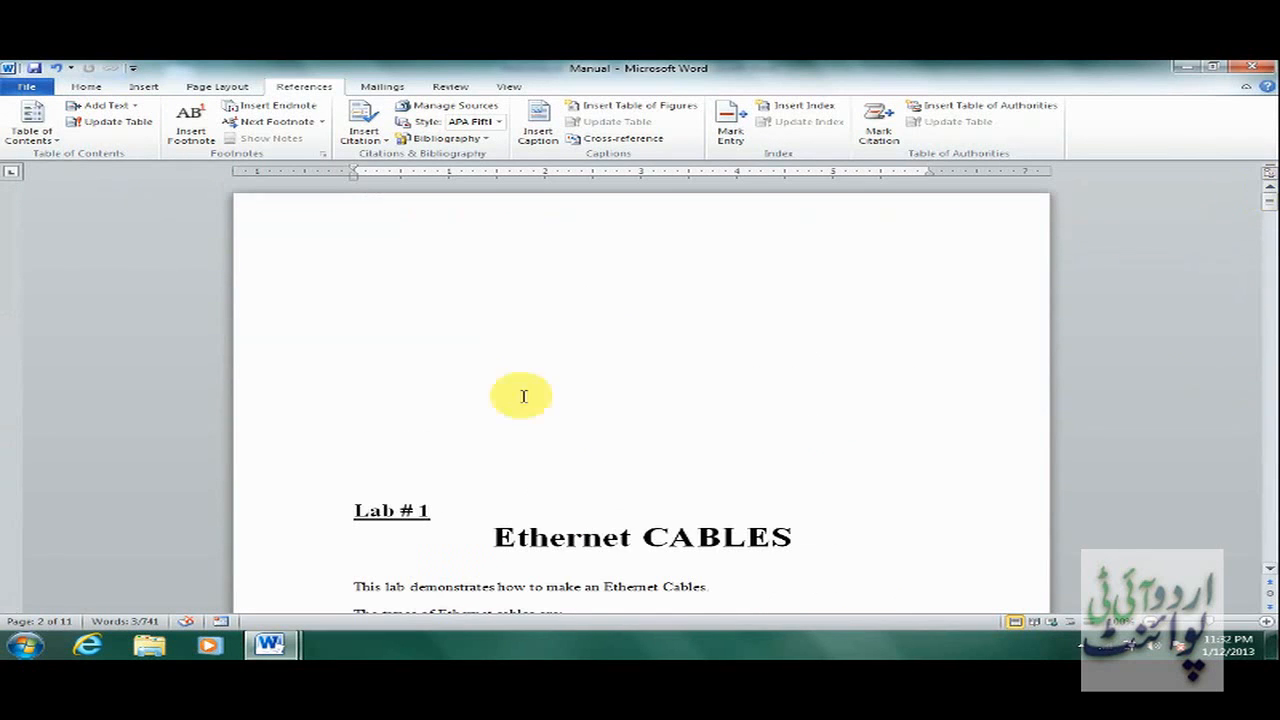
Insert a Classic-format table of contents with no tab leader at the top of page 1.
{"action": "left_click", "coordinate": [429, 343]}
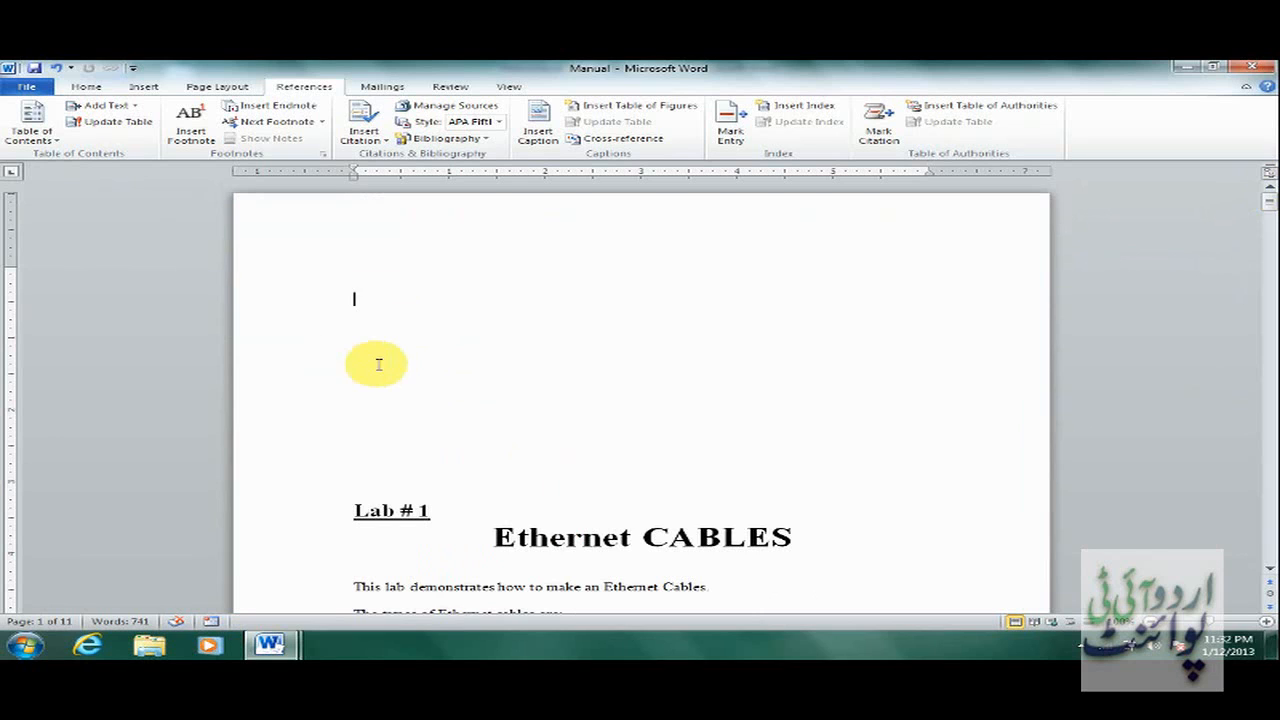
{"action": "left_click", "coordinate": [58, 140]}
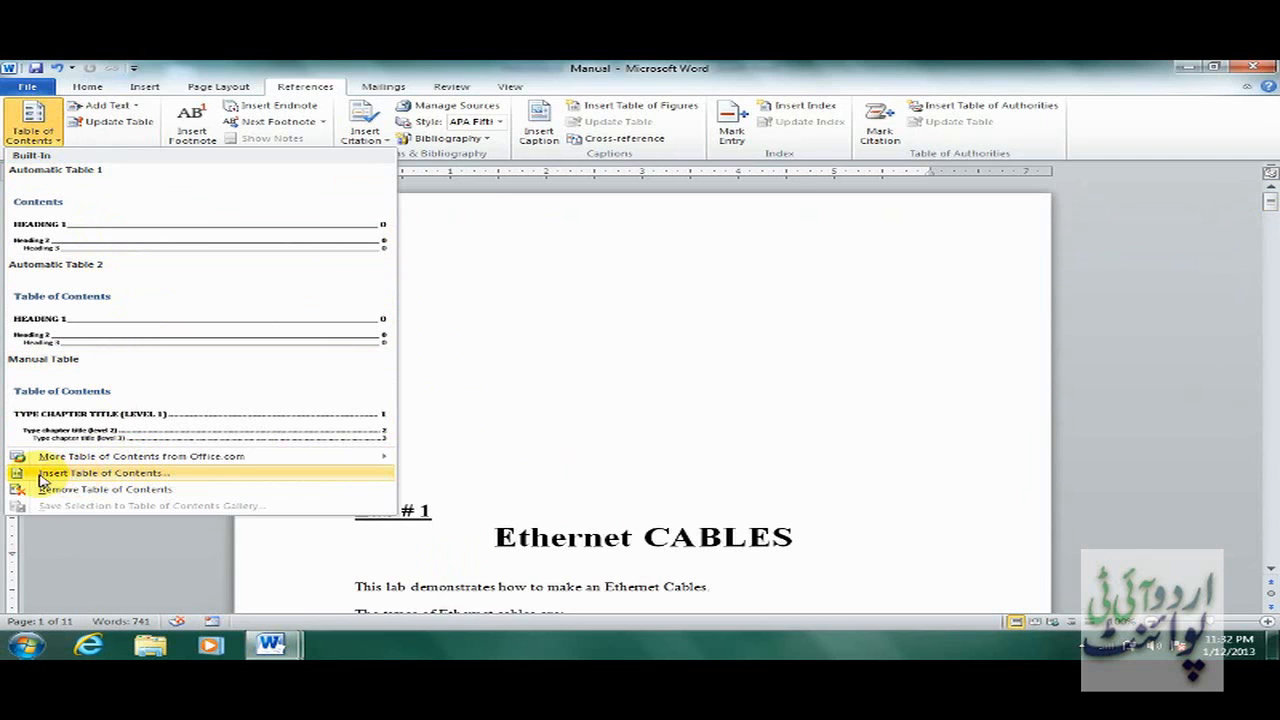
{"action": "left_click", "coordinate": [127, 480]}
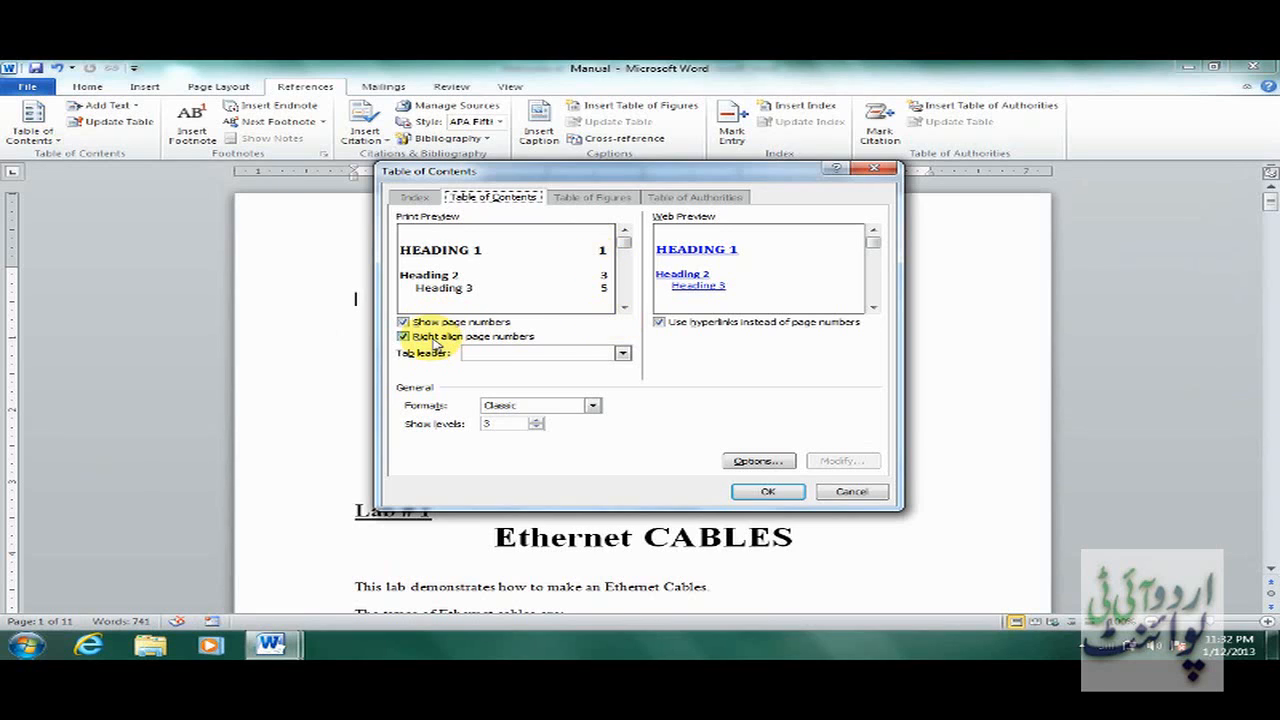
{"action": "left_click", "coordinate": [622, 354]}
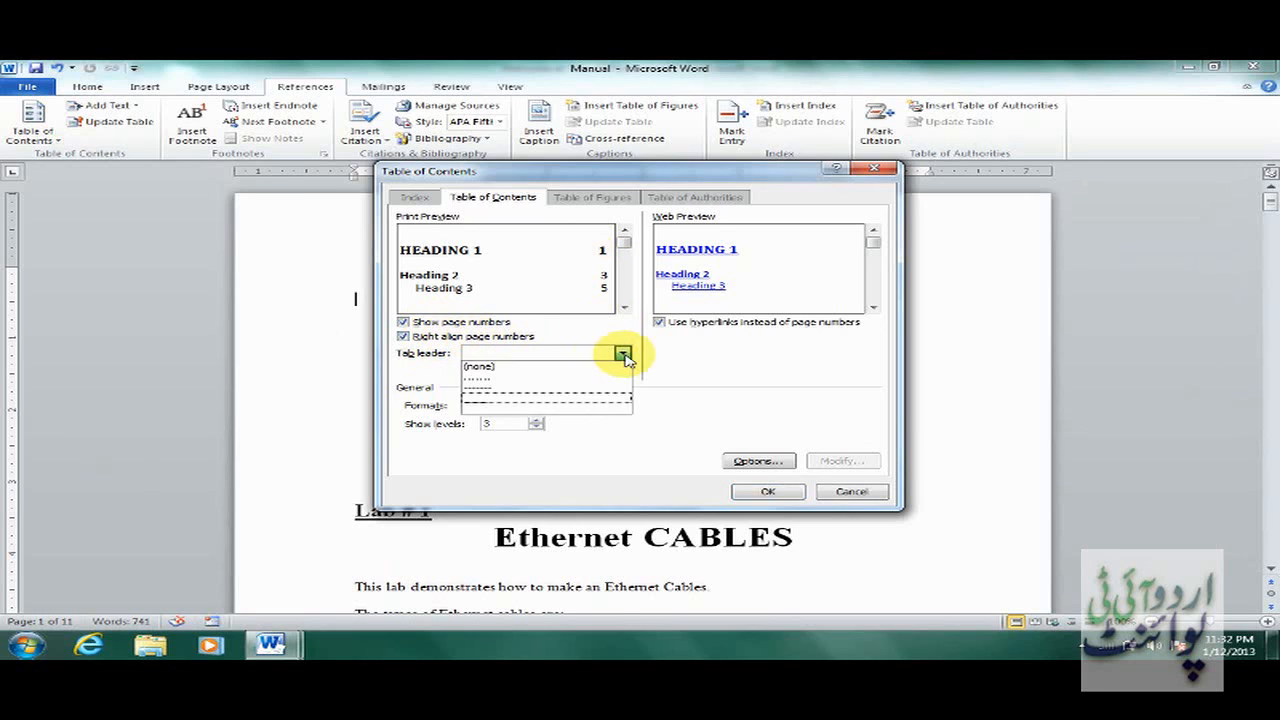
{"action": "left_click", "coordinate": [540, 403]}
{"action": "left_click", "coordinate": [621, 354]}
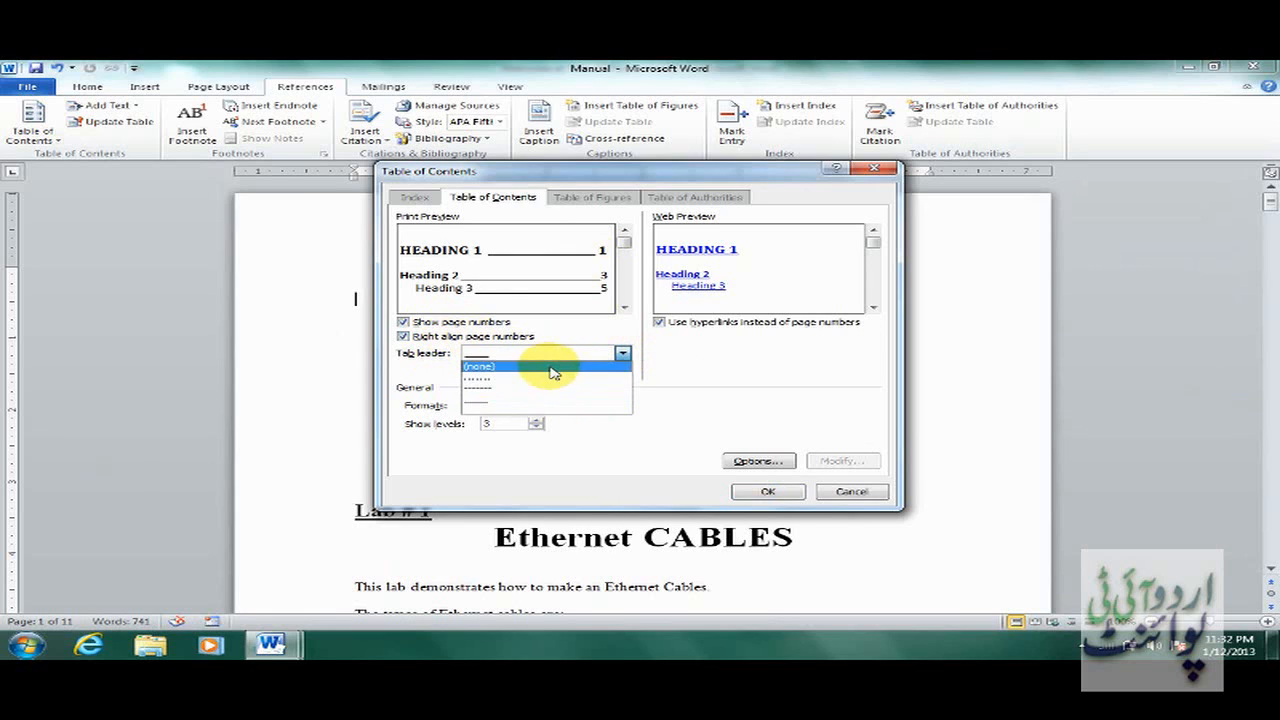
{"action": "left_click", "coordinate": [553, 368]}
{"action": "left_click", "coordinate": [566, 405]}
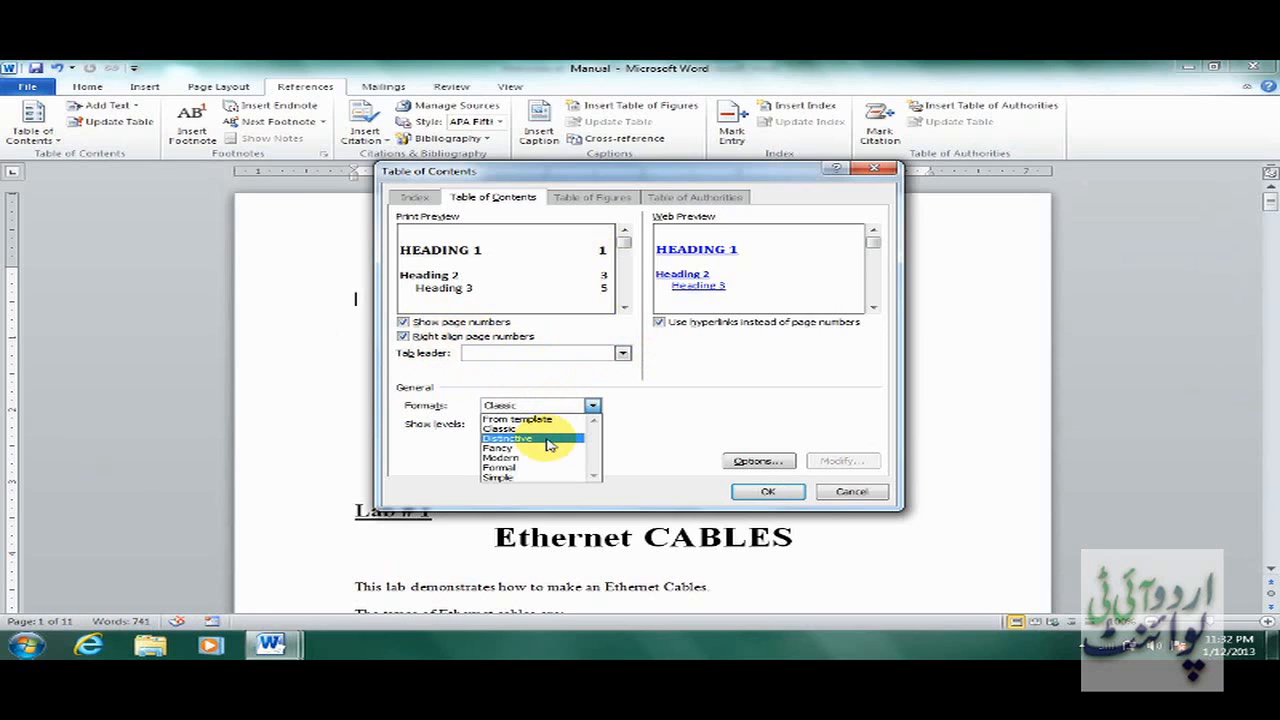
{"action": "left_click", "coordinate": [548, 443]}
{"action": "left_click", "coordinate": [566, 405]}
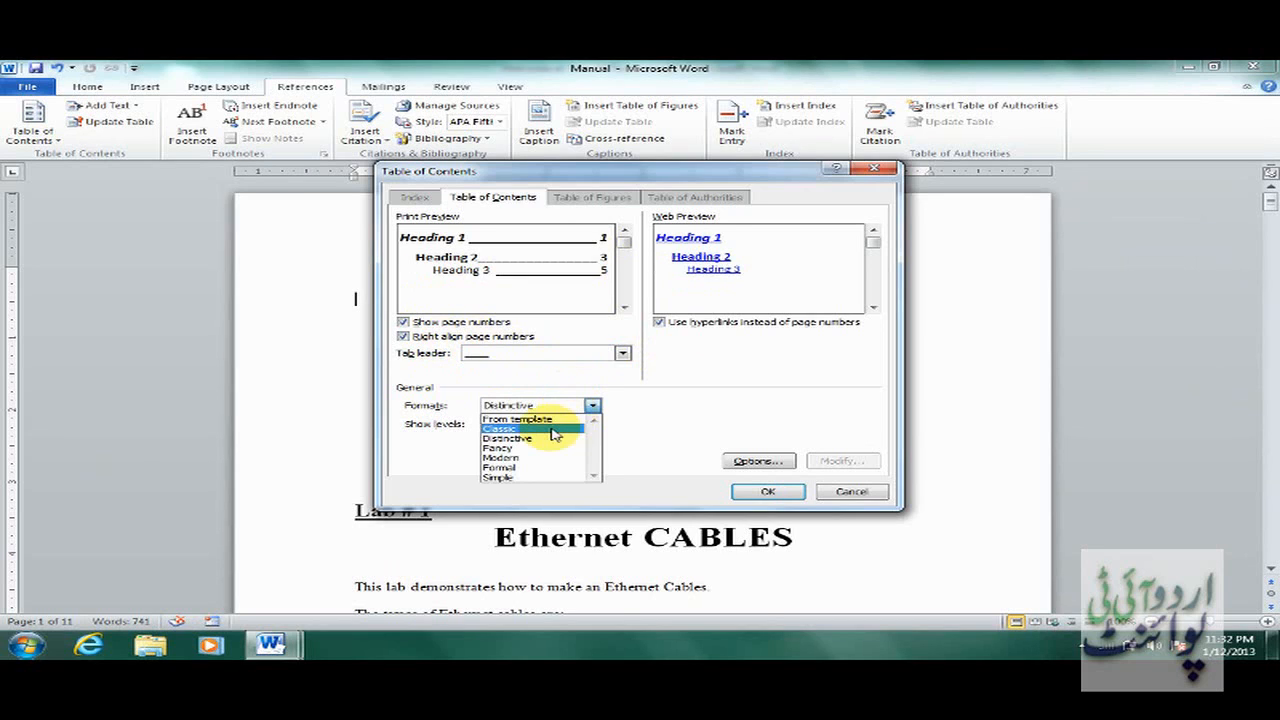
{"action": "left_click", "coordinate": [553, 430]}
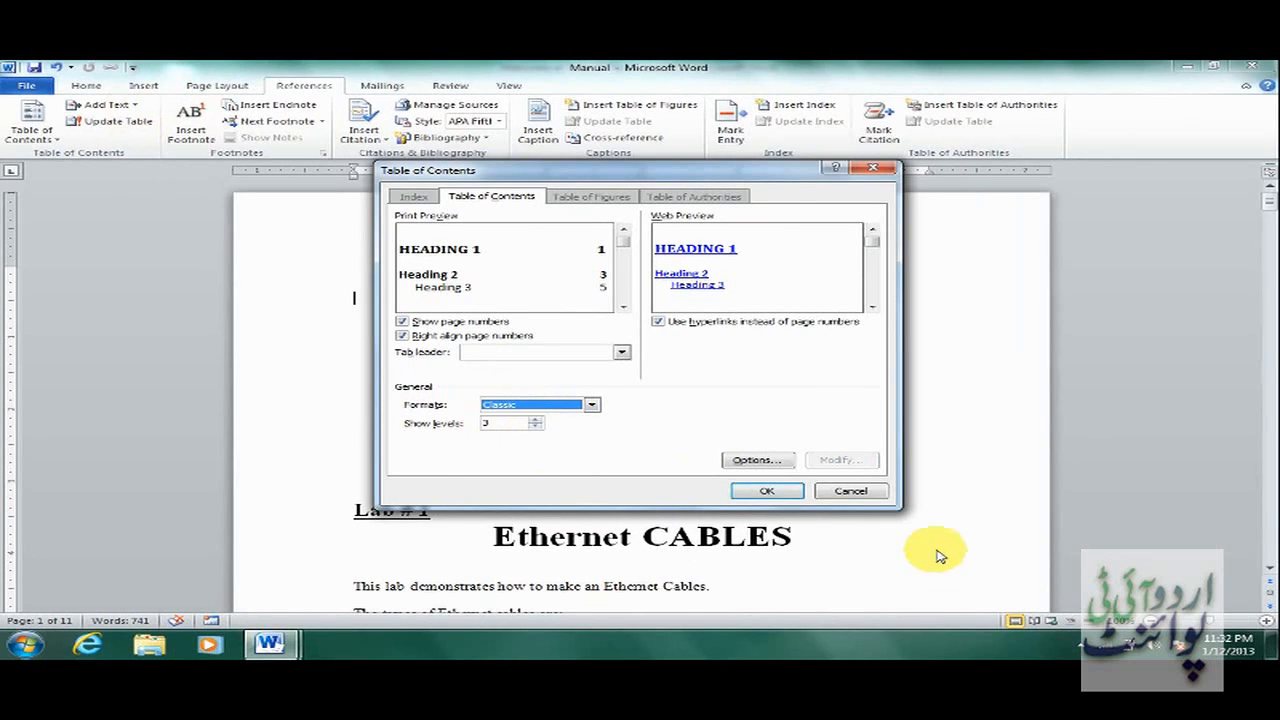
{"action": "left_click", "coordinate": [783, 491]}
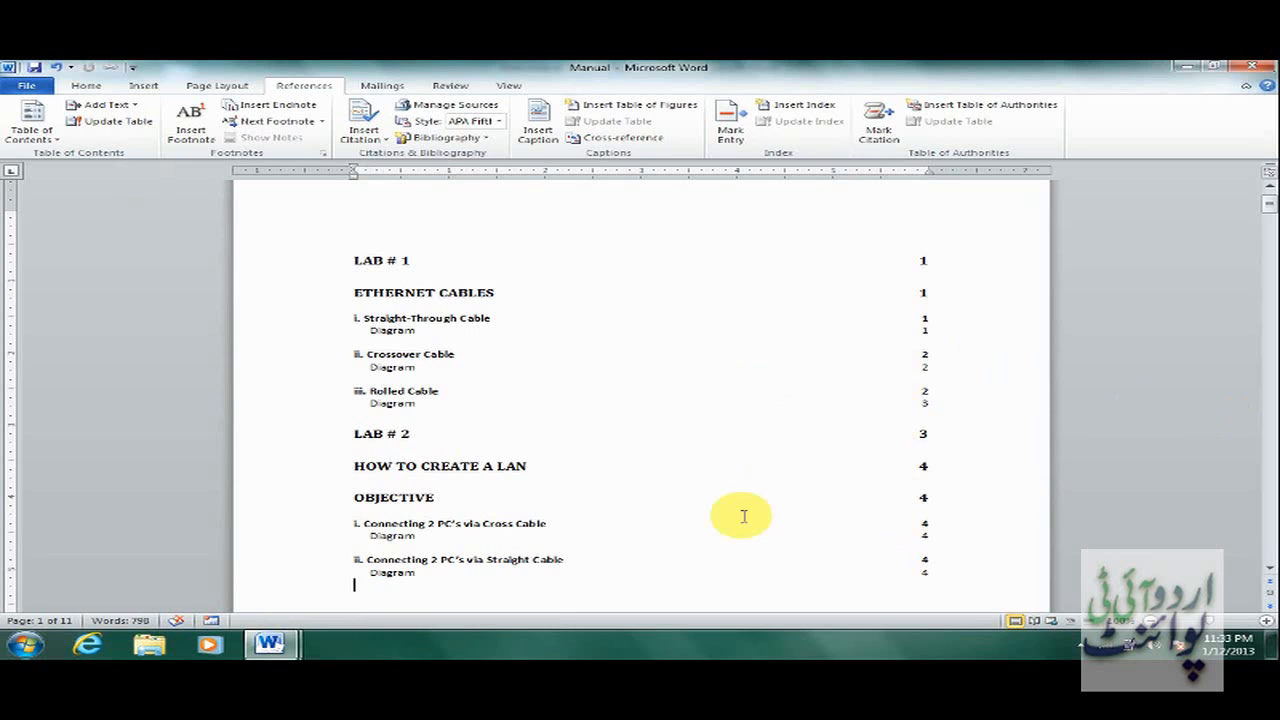
Switch from the Manual to the Welcome at Urdu IT Point document window and place the cursor in it.
{"action": "left_click", "coordinate": [266, 644]}
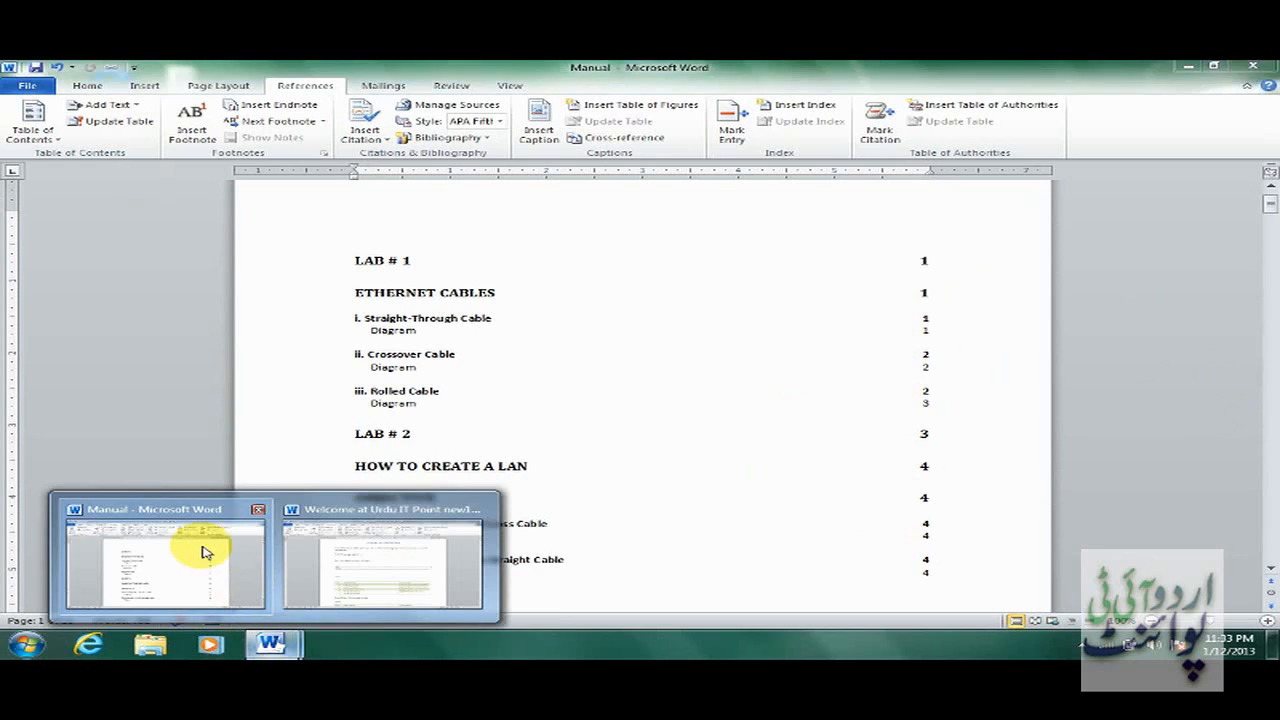
{"action": "left_click", "coordinate": [203, 552]}
{"action": "left_click", "coordinate": [270, 643]}
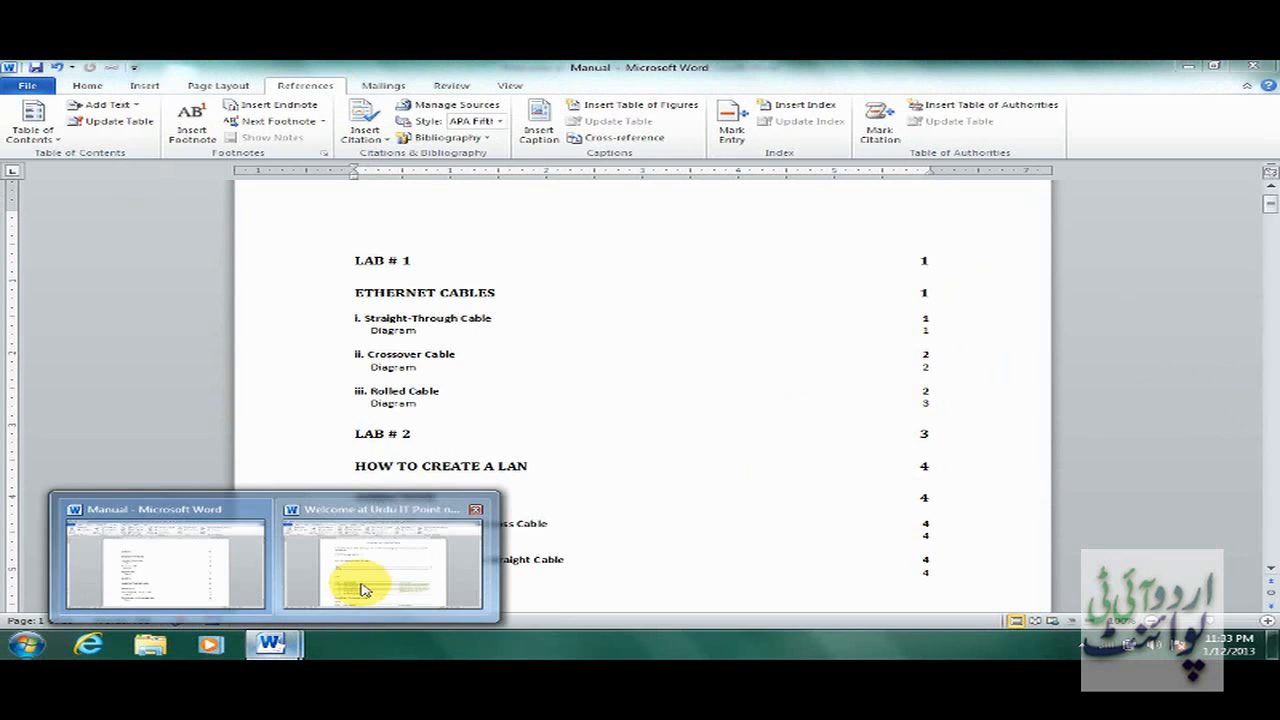
{"action": "left_click", "coordinate": [362, 590]}
{"action": "left_click", "coordinate": [348, 422]}
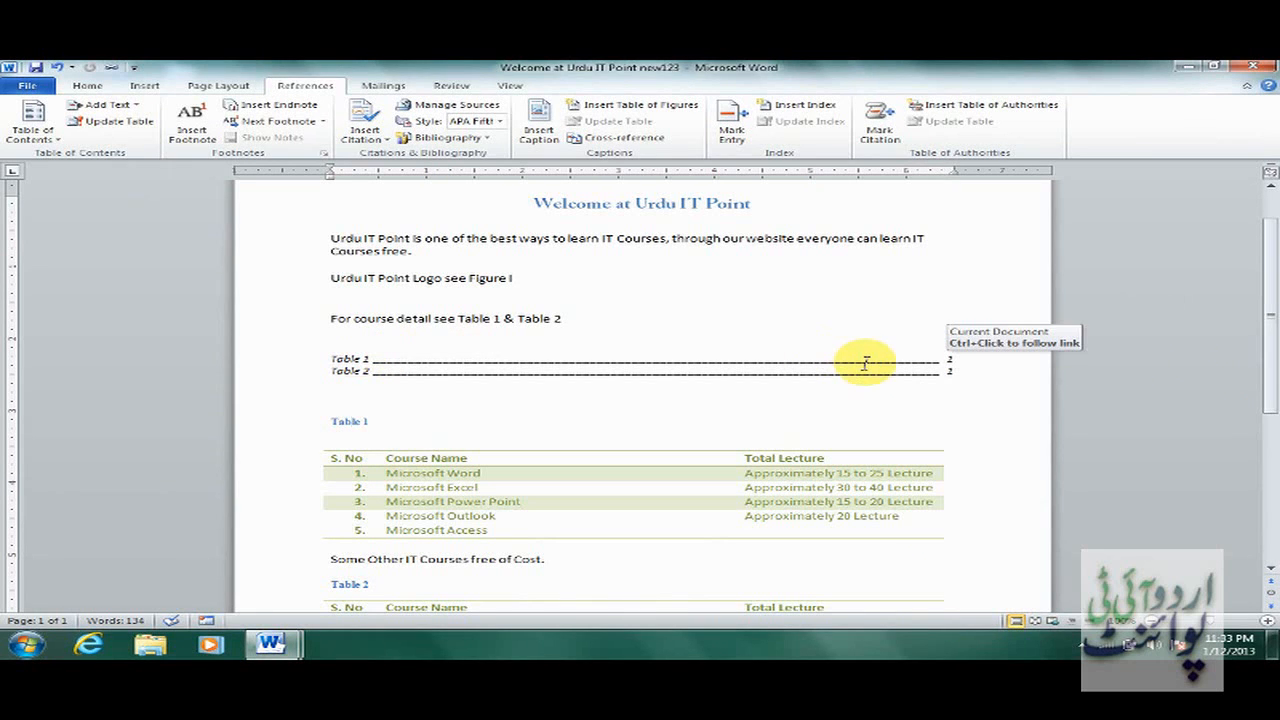
{"action": "left_click_drag", "start_coordinate": [1271, 347], "coordinate": [1272, 475]}
Insert a page break before the Table 2 caption so it starts on a new page.
{"action": "left_click", "coordinate": [335, 418]}
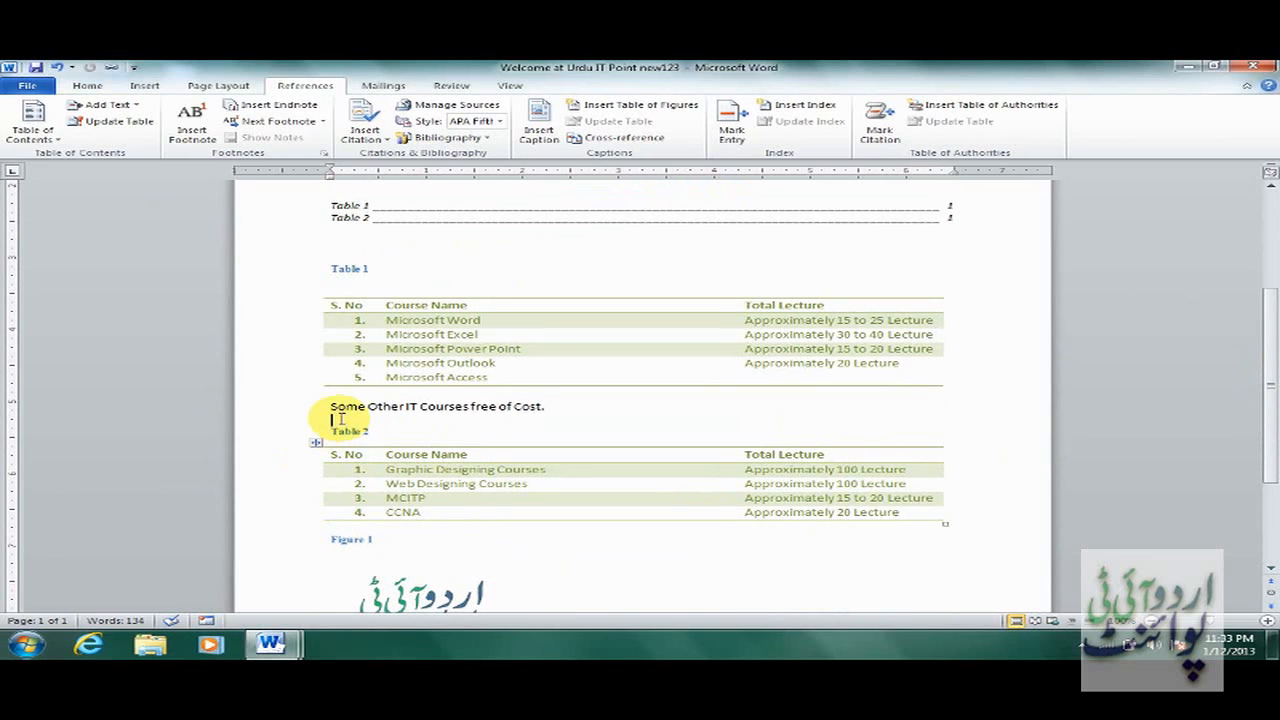
{"action": "left_click", "coordinate": [146, 87]}
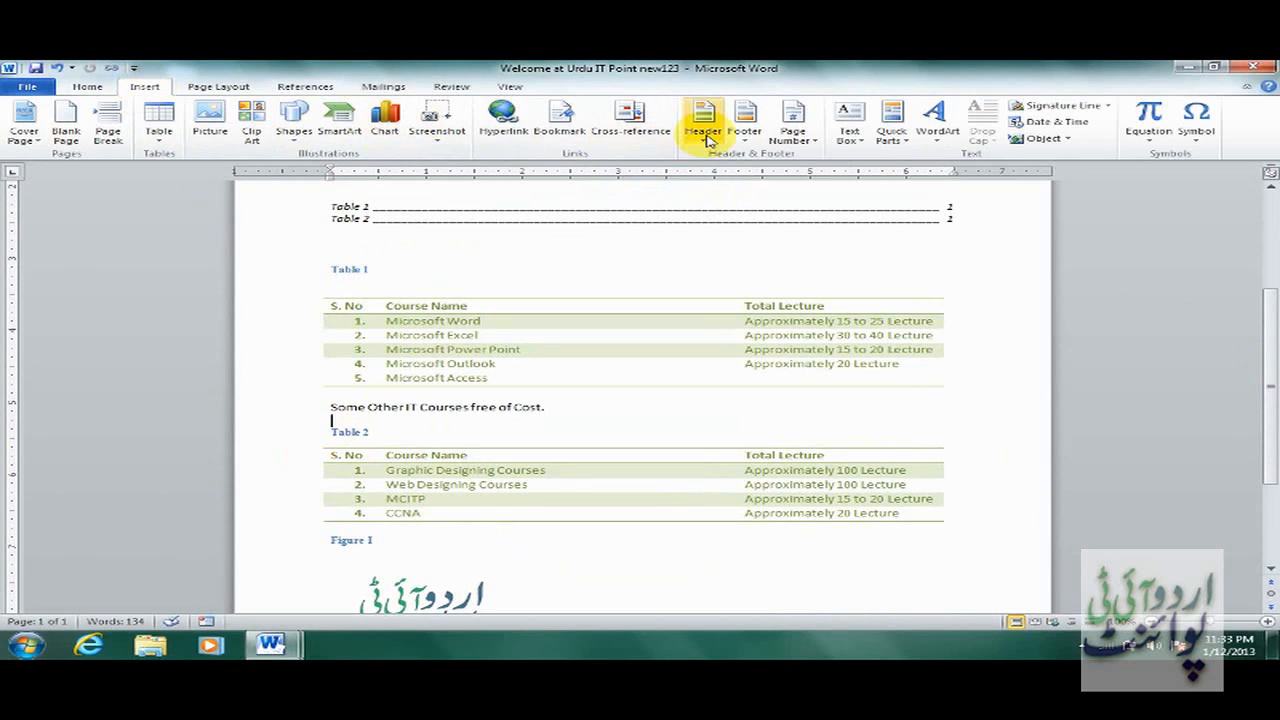
{"action": "left_click", "coordinate": [108, 130]}
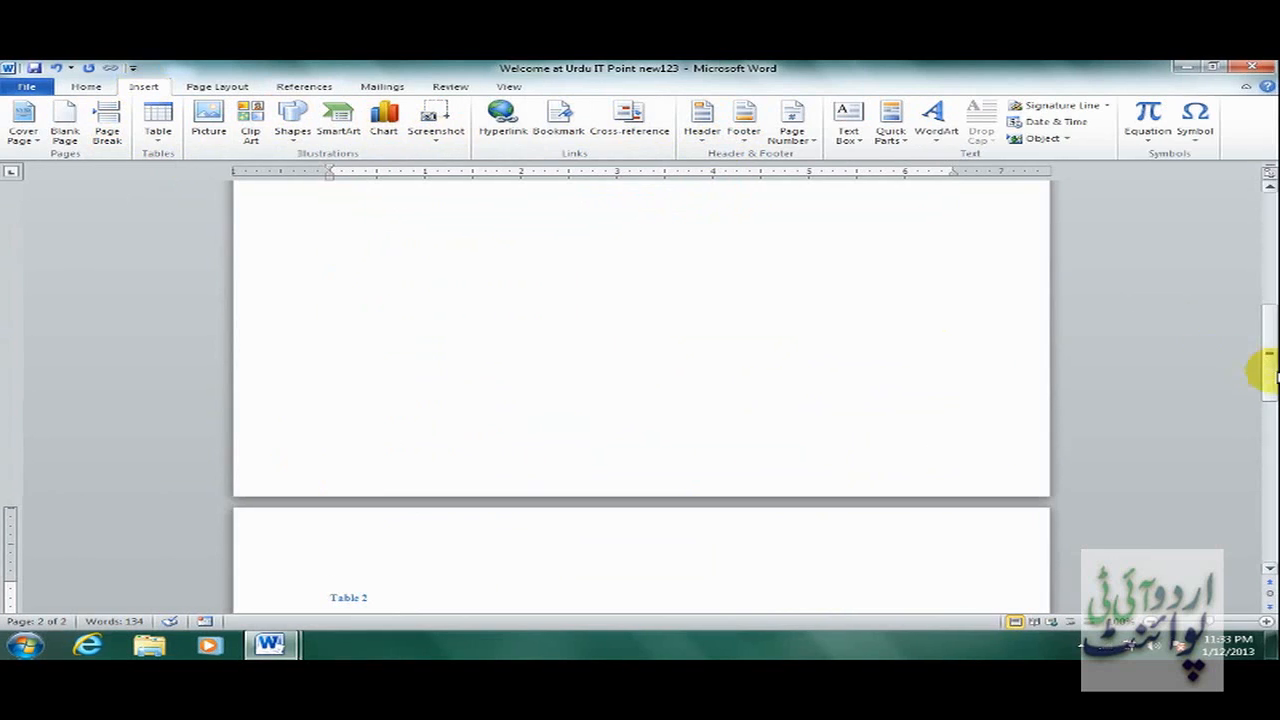
Update the entire table of figures so Table 2 lists page 2.
{"action": "left_click_drag", "start_coordinate": [1270, 368], "coordinate": [1260, 257]}
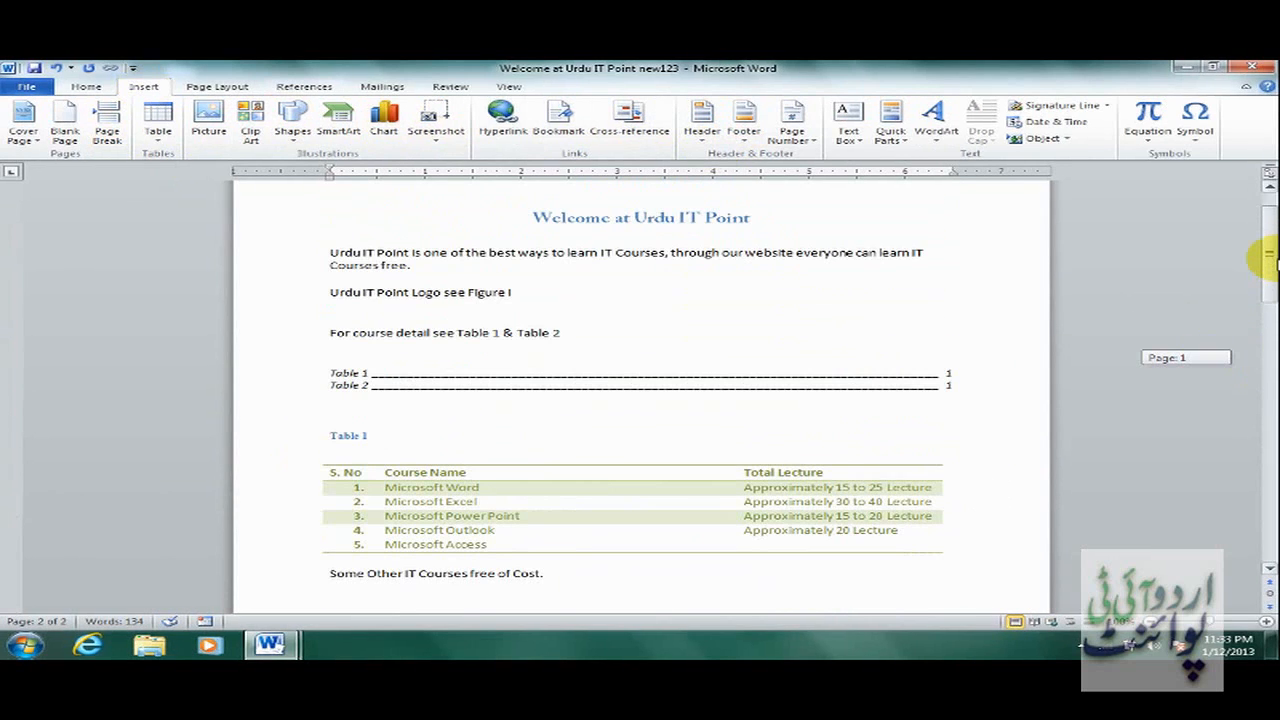
{"action": "left_click", "coordinate": [623, 384]}
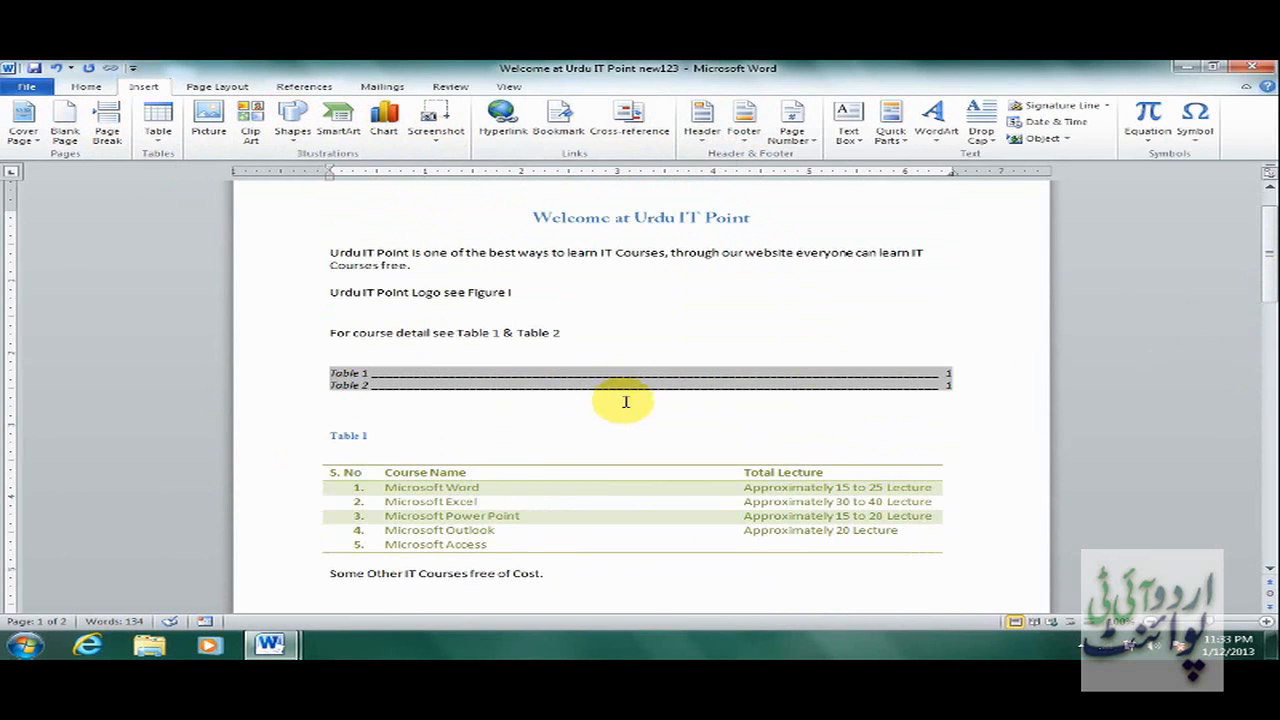
{"action": "left_click", "coordinate": [308, 87]}
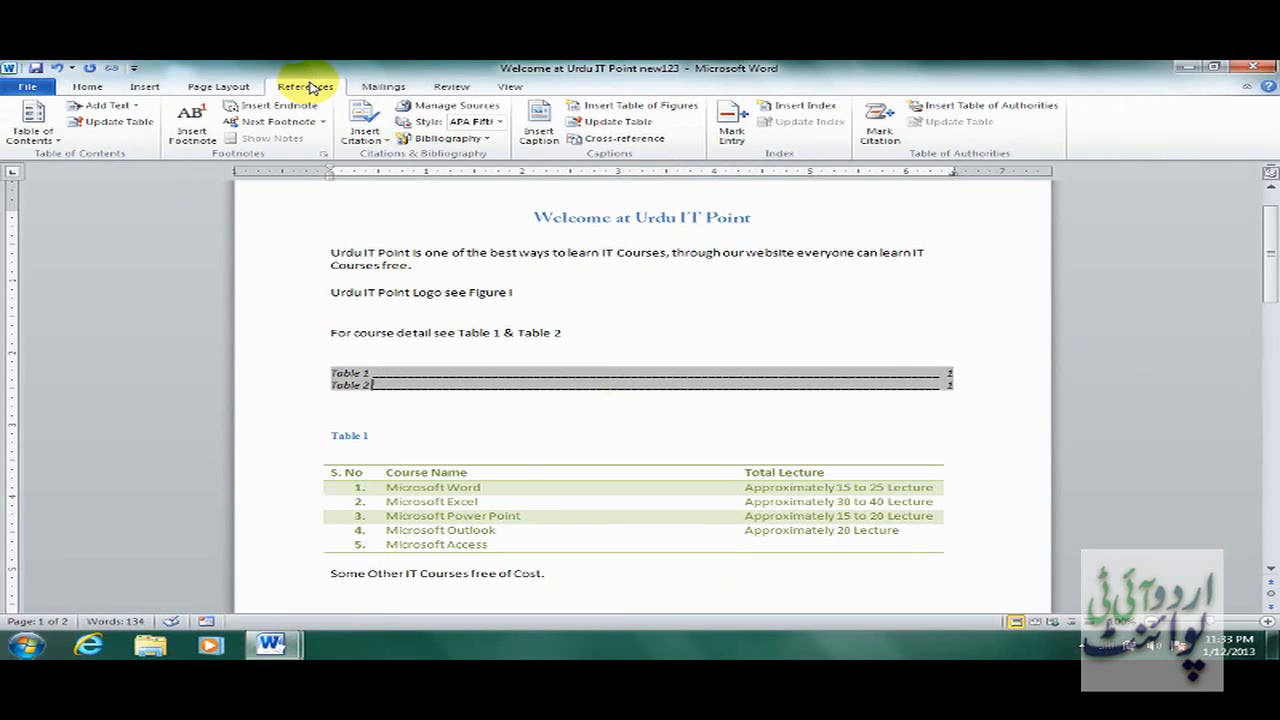
{"action": "left_click", "coordinate": [643, 122]}
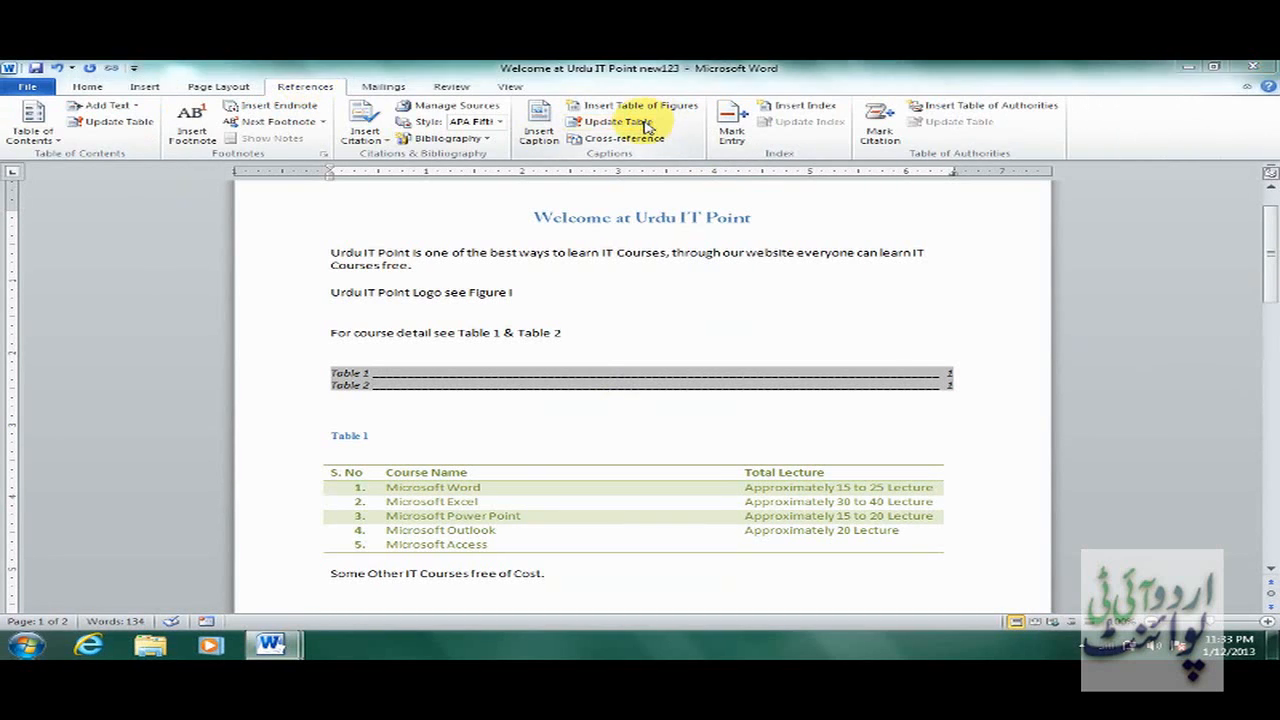
{"action": "left_click", "coordinate": [615, 352]}
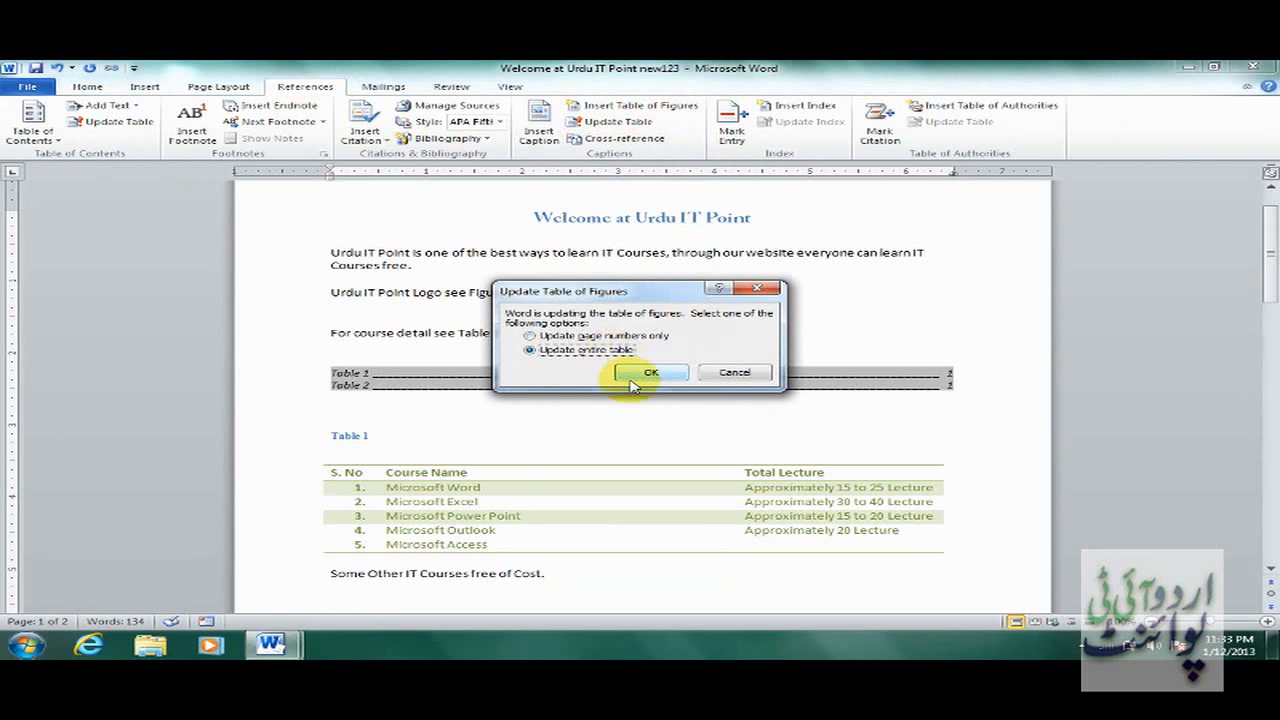
{"action": "left_click", "coordinate": [645, 374]}
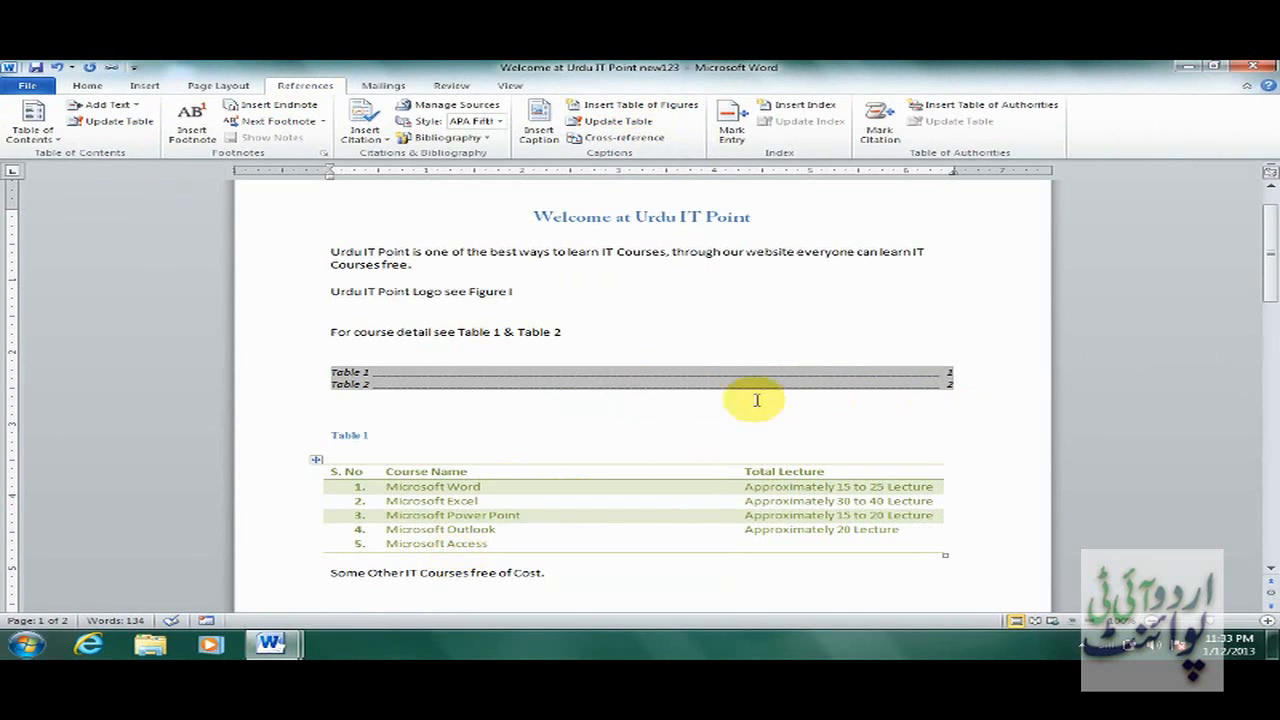
Return to the Manual and jump to the Straight Cable section via its contents entry.
{"action": "mouse_move", "coordinate": [270, 645]}
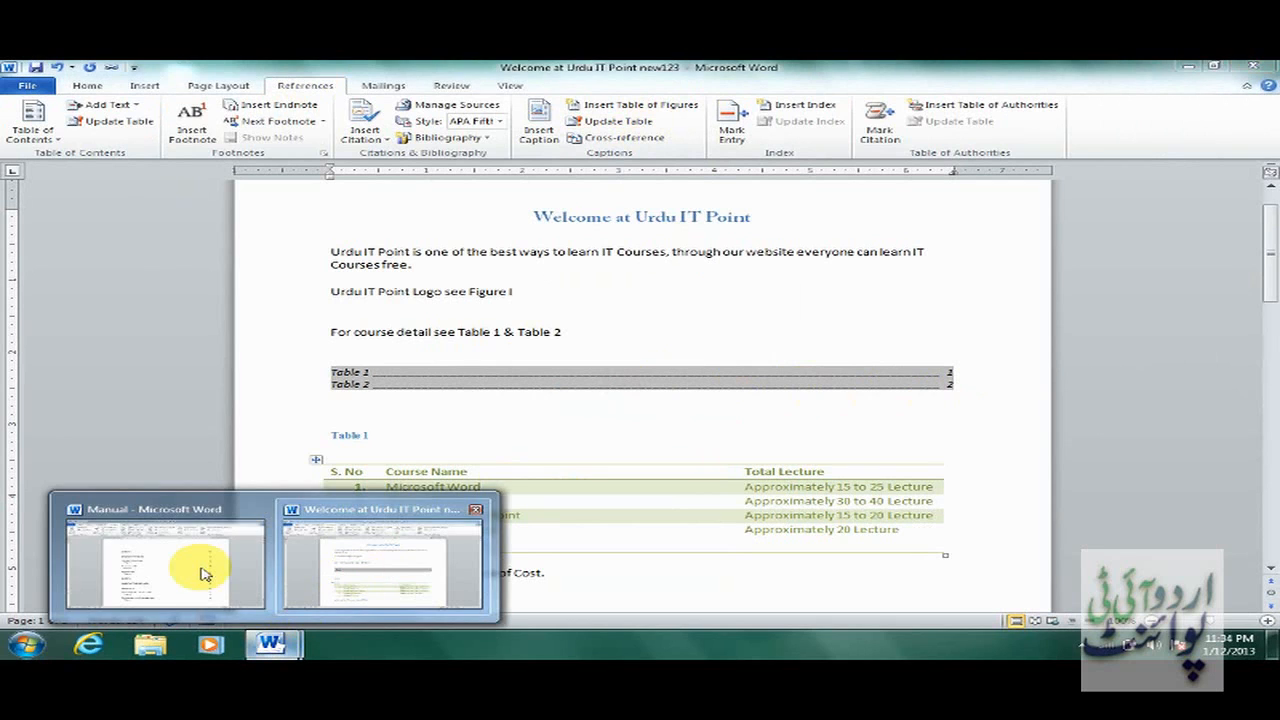
{"action": "left_click", "coordinate": [203, 573]}
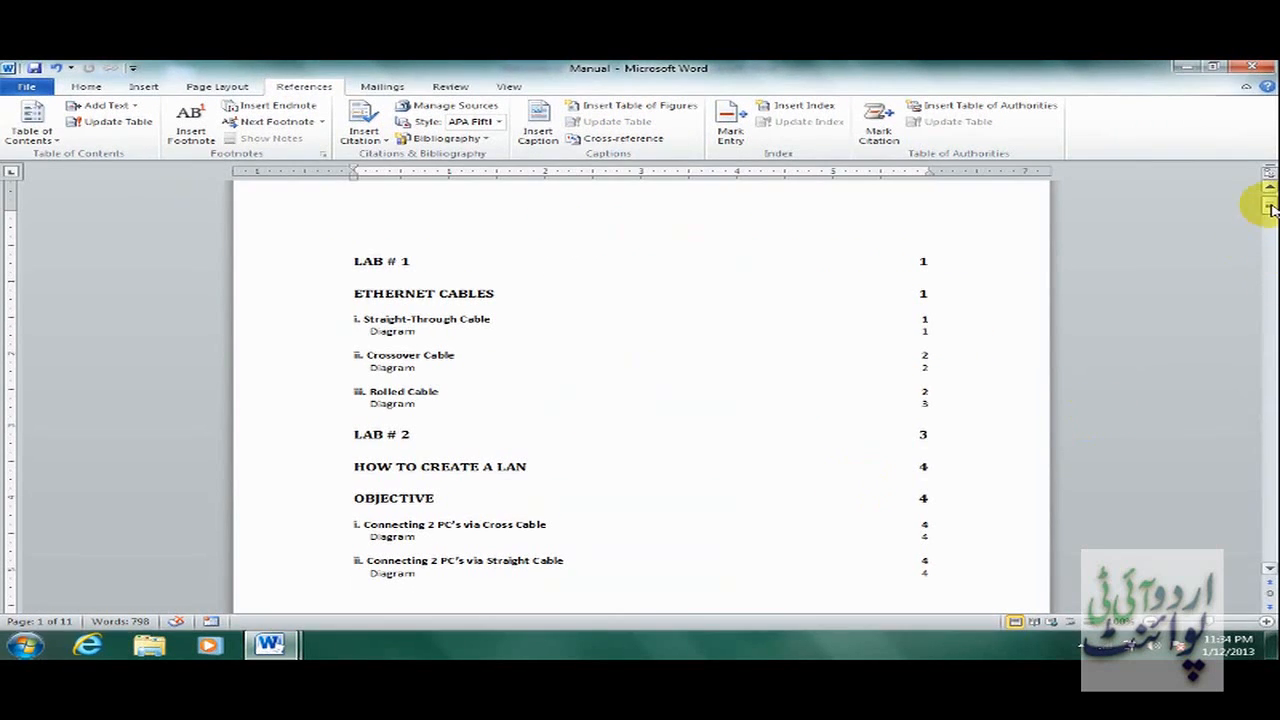
{"action": "left_click_drag", "start_coordinate": [1270, 208], "coordinate": [1269, 213]}
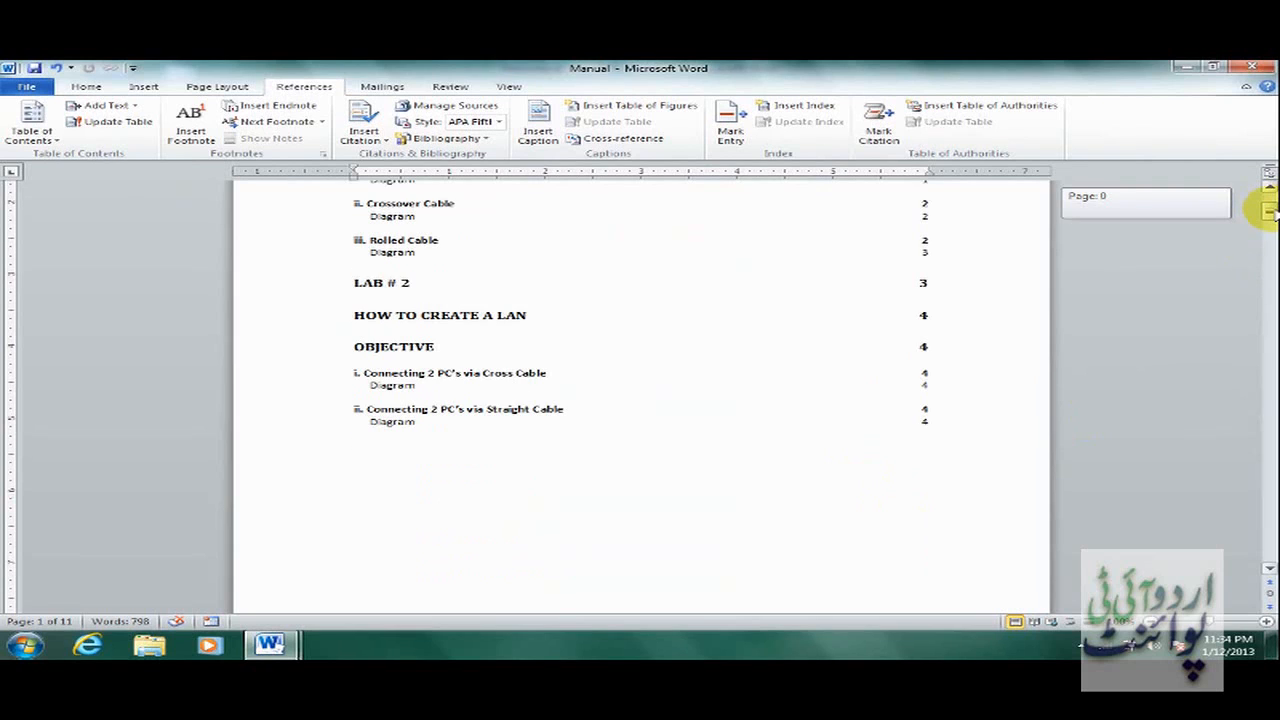
{"action": "left_click", "coordinate": [922, 420]}
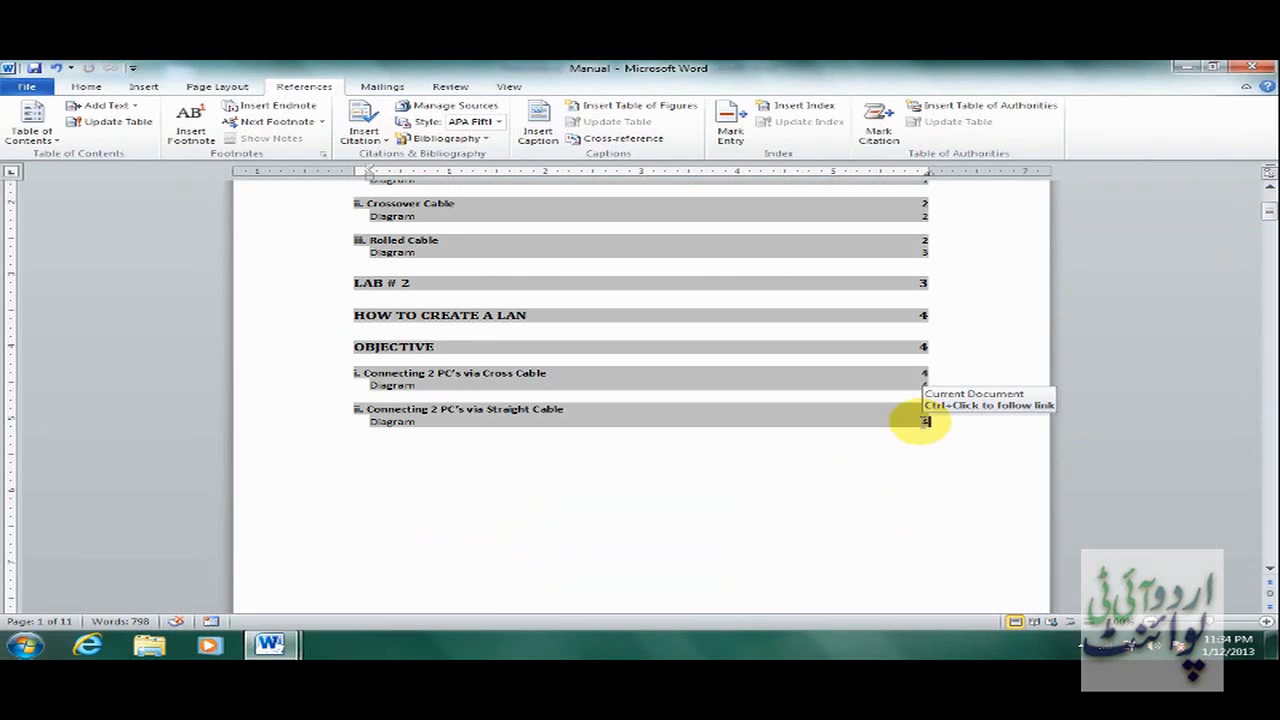
{"action": "left_click", "coordinate": [928, 425], "text": "ctrl"}
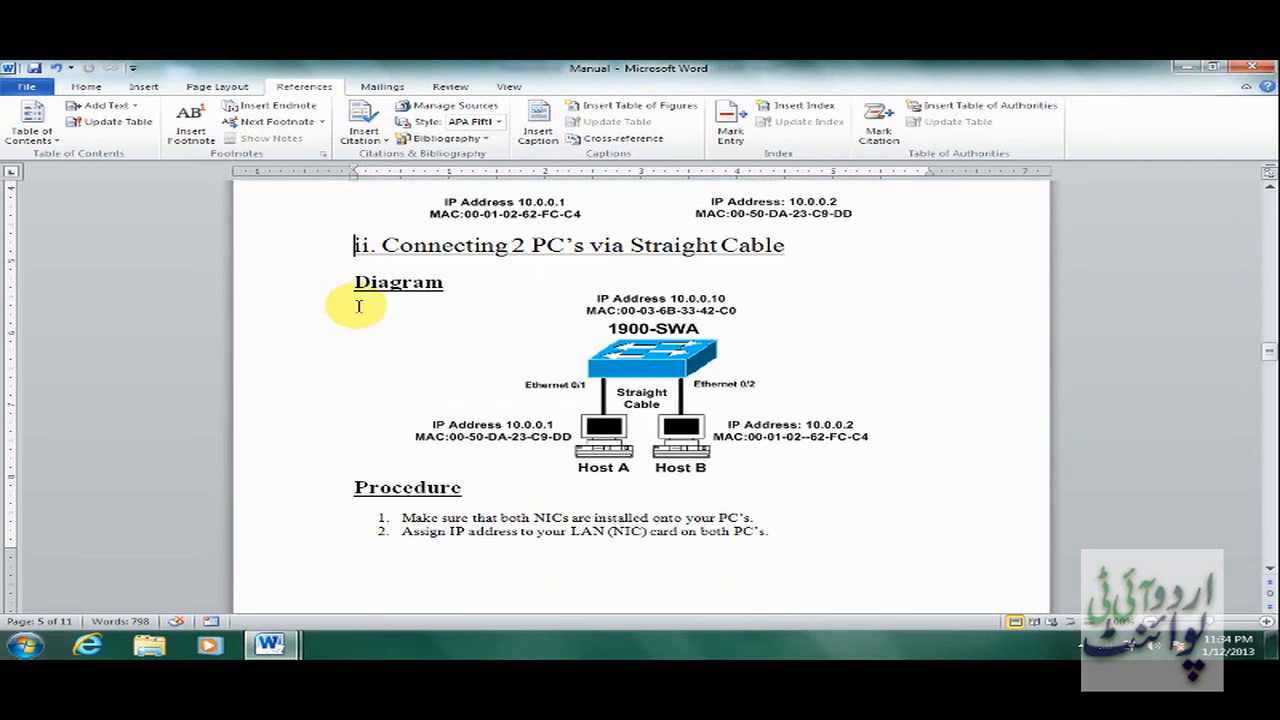
Insert a page break before the Straight Cable heading, then go back to the table of contents.
{"action": "left_click", "coordinate": [143, 86]}
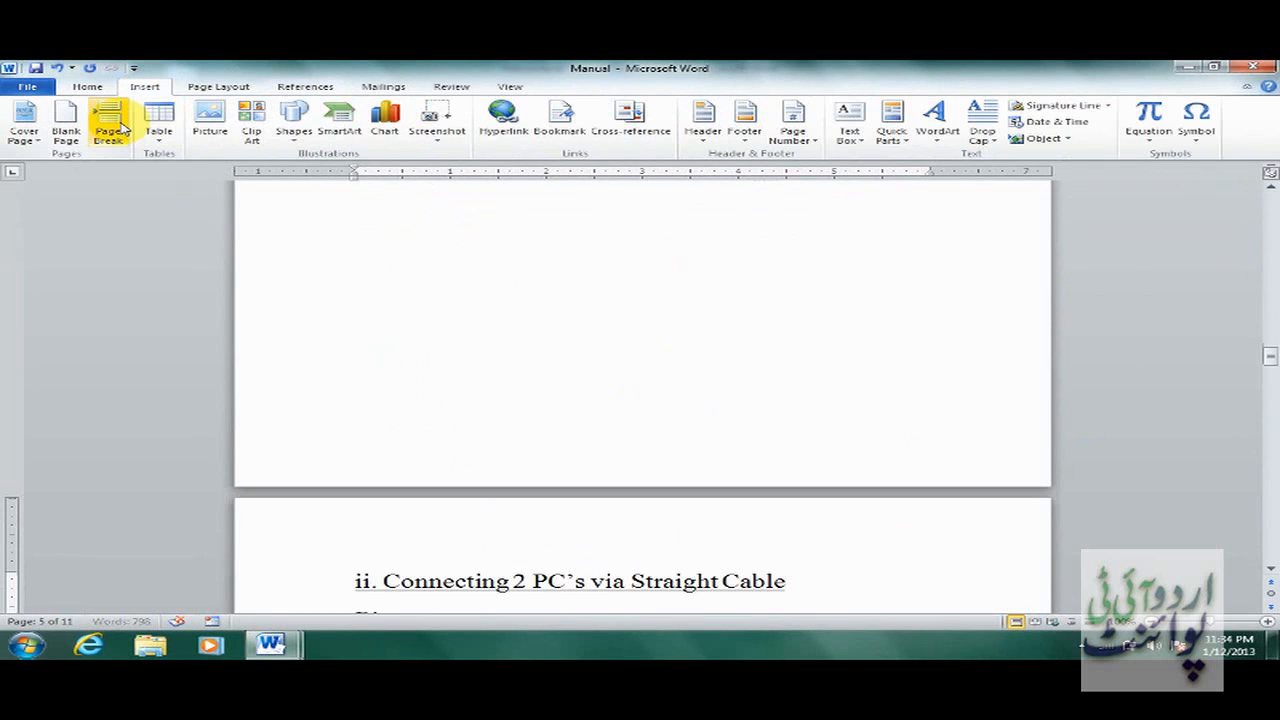
{"action": "left_click", "coordinate": [505, 291]}
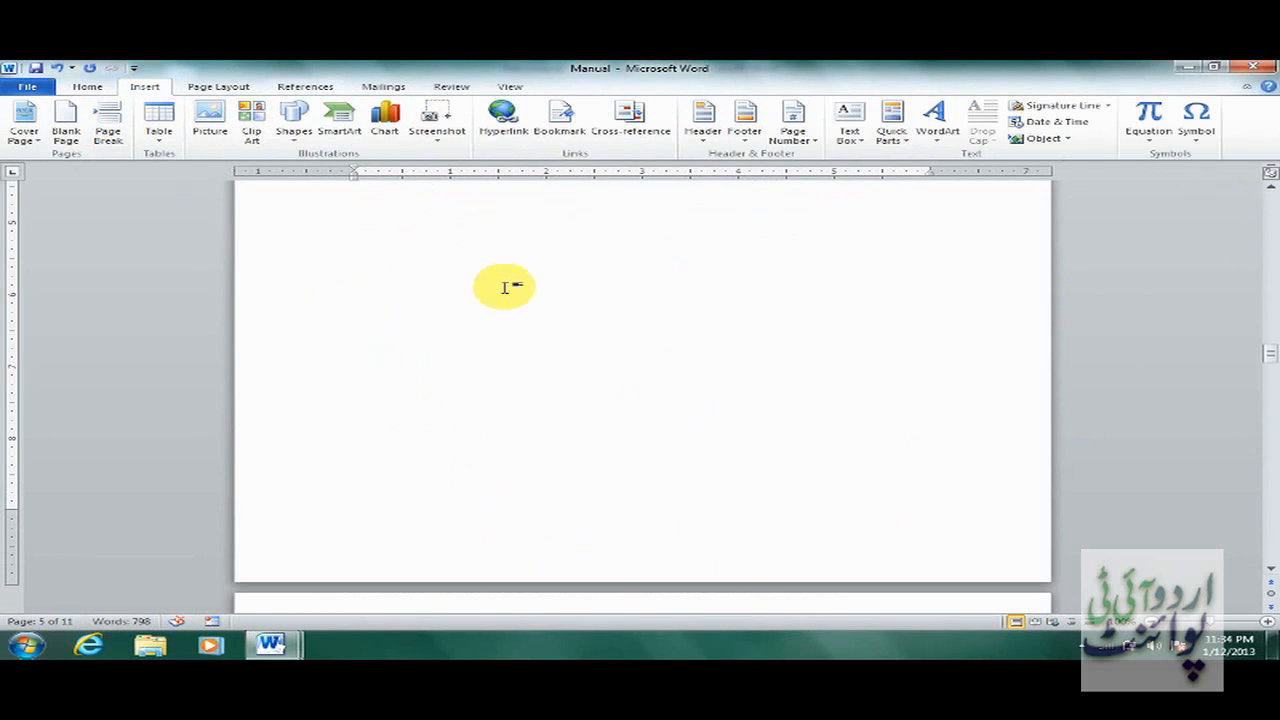
{"action": "key", "text": "ctrl+Home"}
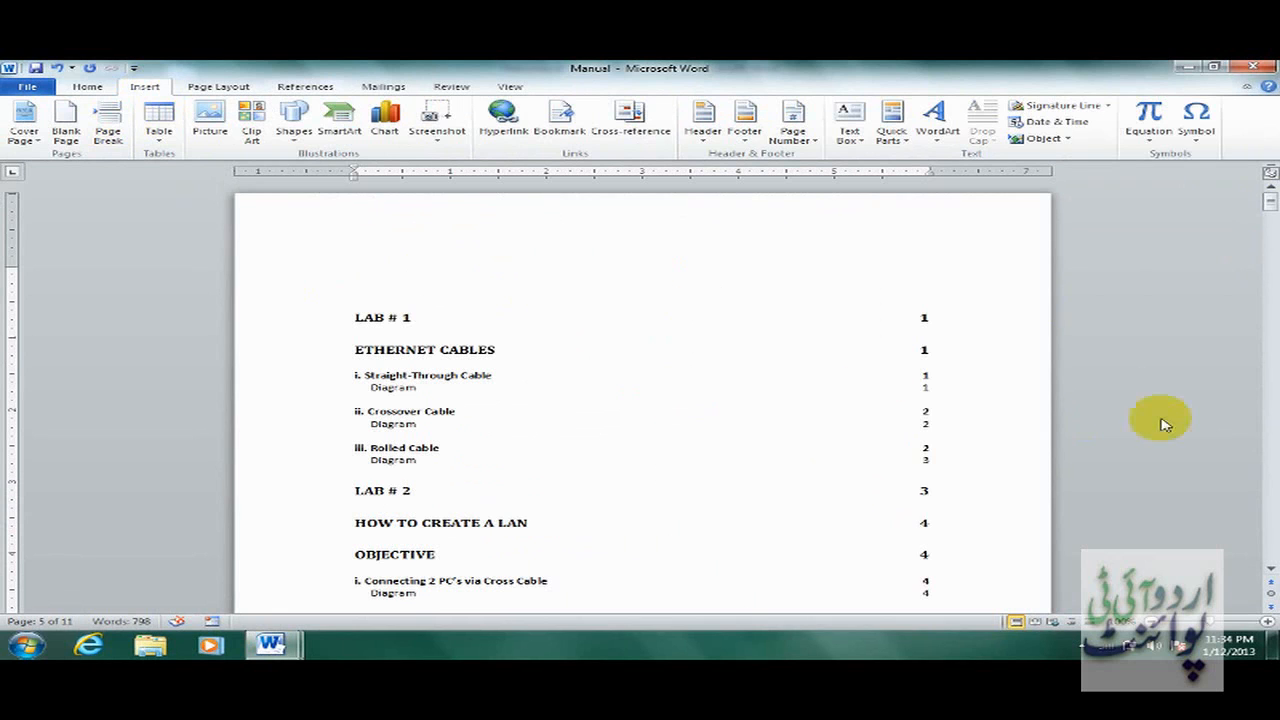
{"action": "left_click_drag", "start_coordinate": [1268, 195], "coordinate": [1268, 208]}
{"action": "left_click", "coordinate": [857, 381]}
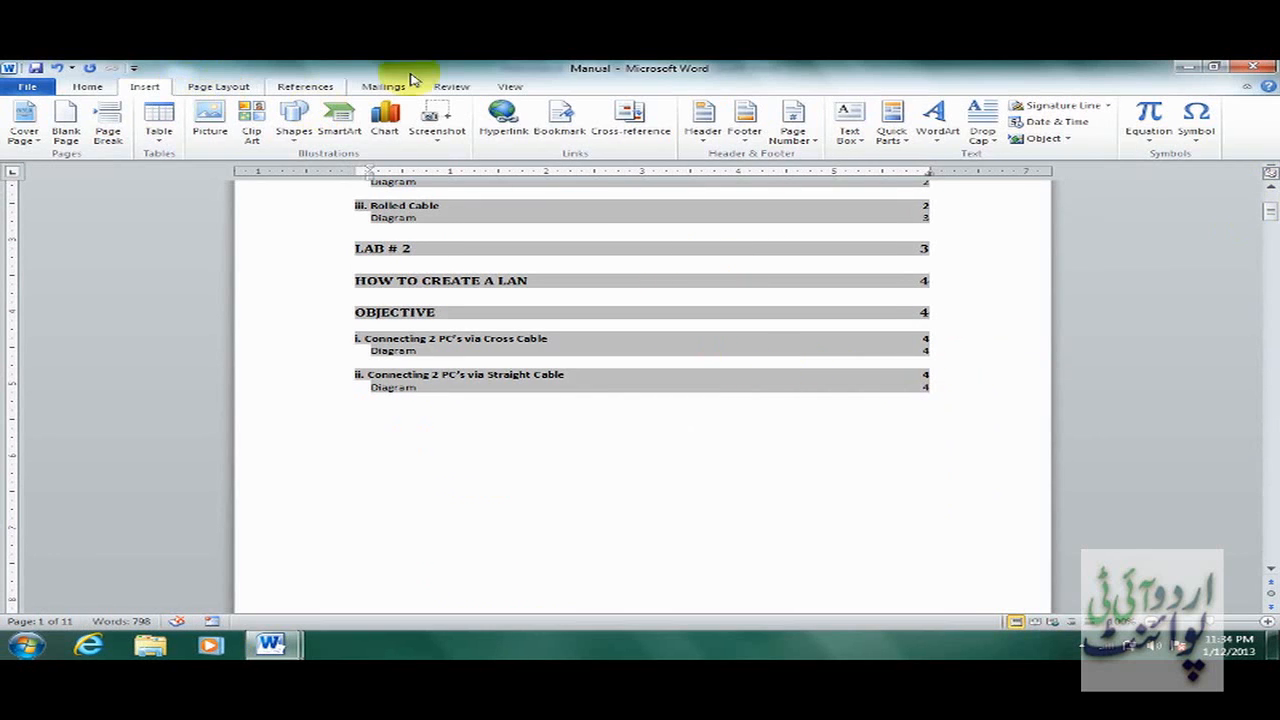
Update the entire table of contents.
{"action": "left_click", "coordinate": [305, 88]}
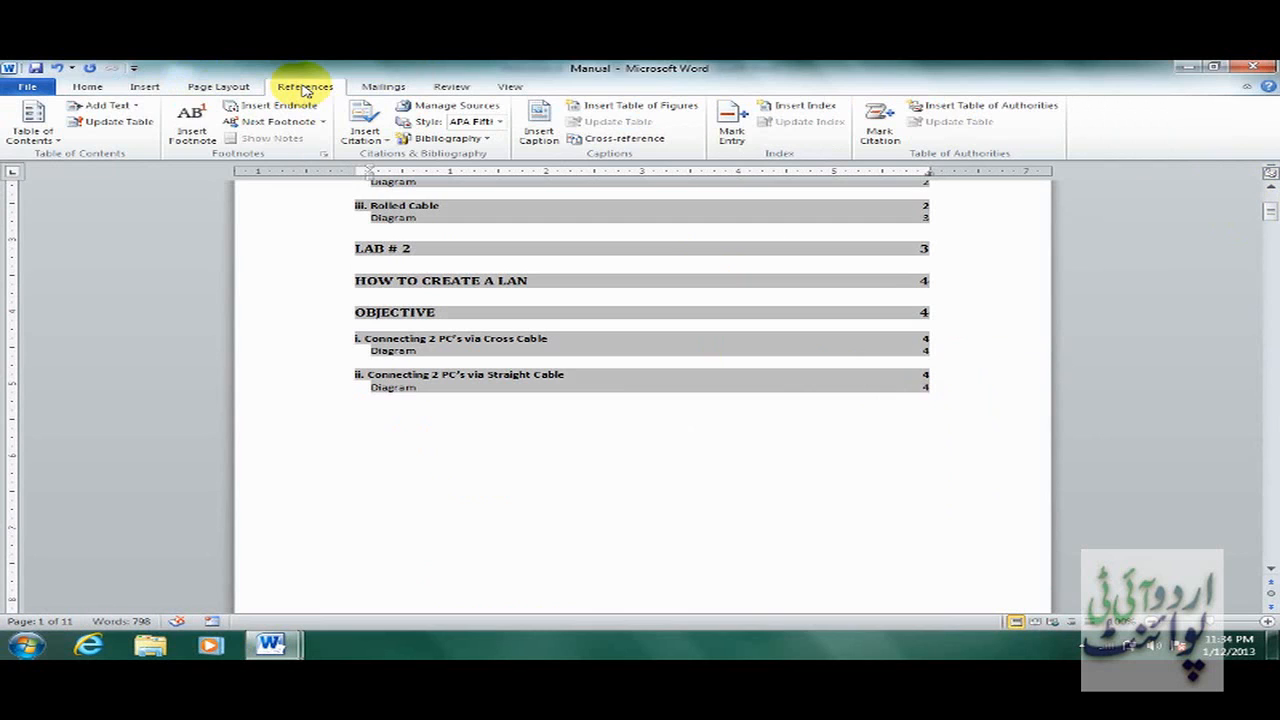
{"action": "left_click", "coordinate": [123, 121]}
{"action": "left_click", "coordinate": [545, 350]}
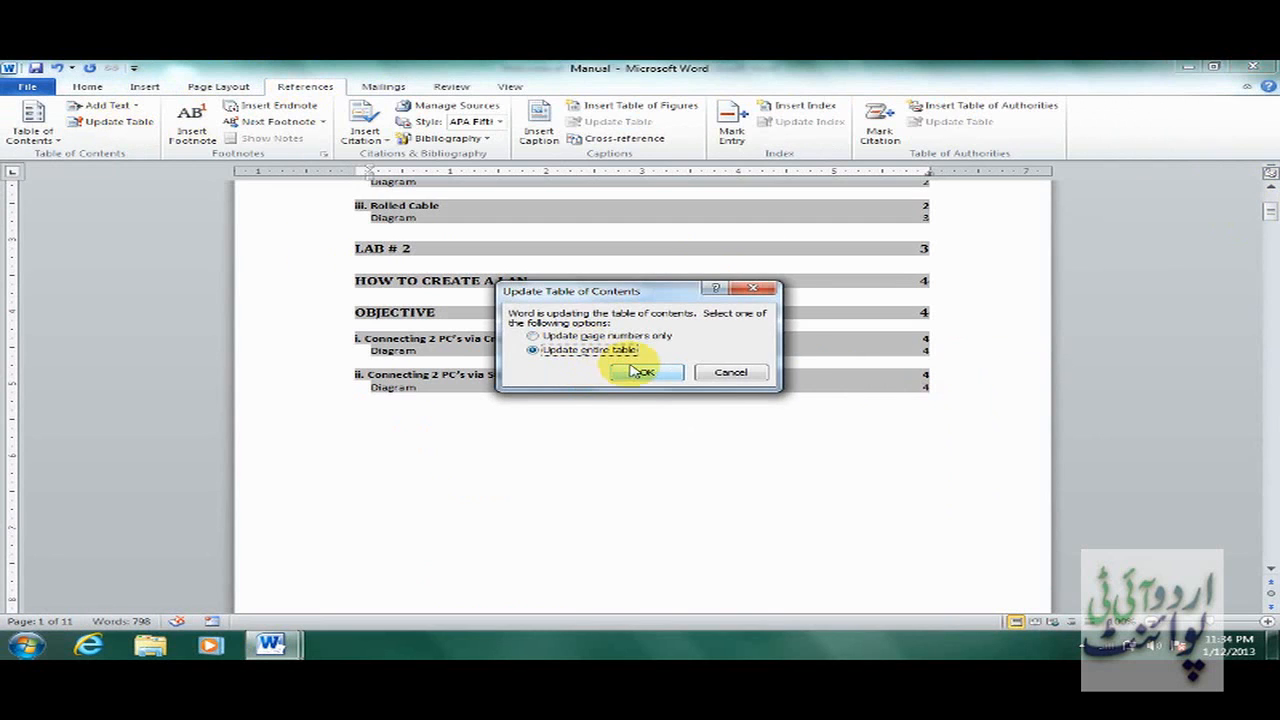
{"action": "left_click", "coordinate": [642, 372]}
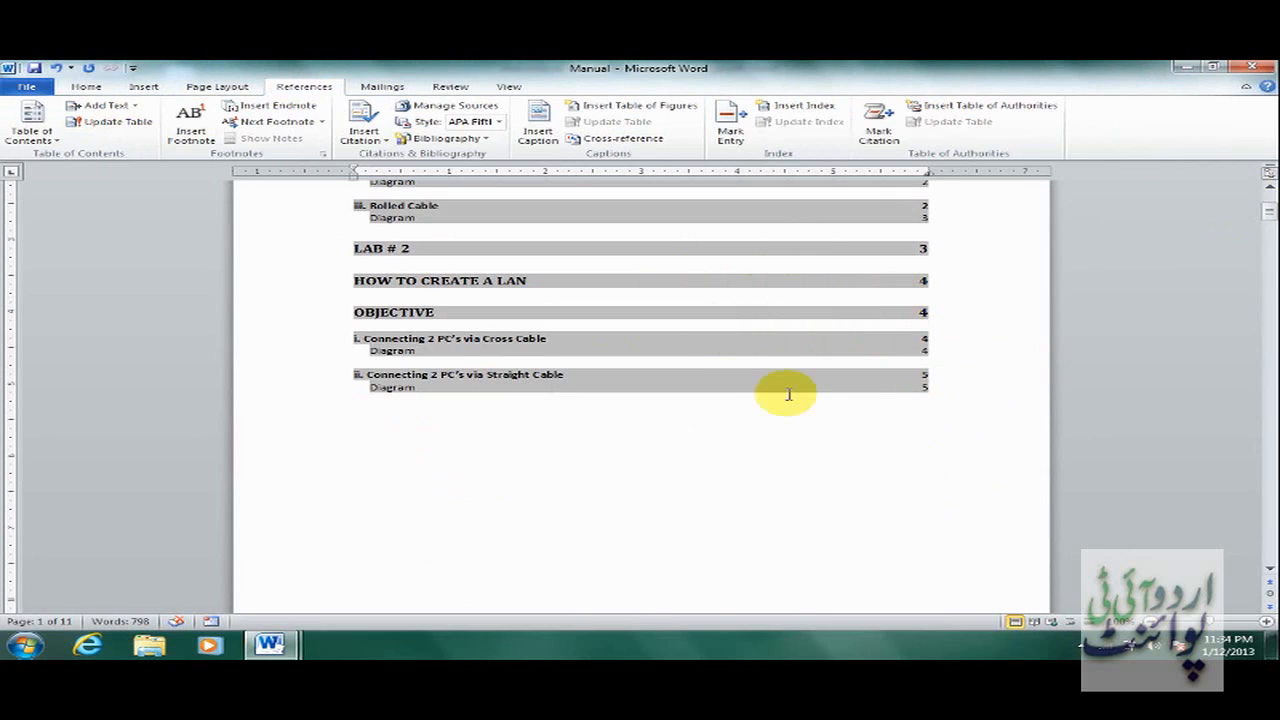
Follow the Straight Cable contents entry to confirm page 5, then return to the document start.
{"action": "left_click", "coordinate": [1268, 188]}
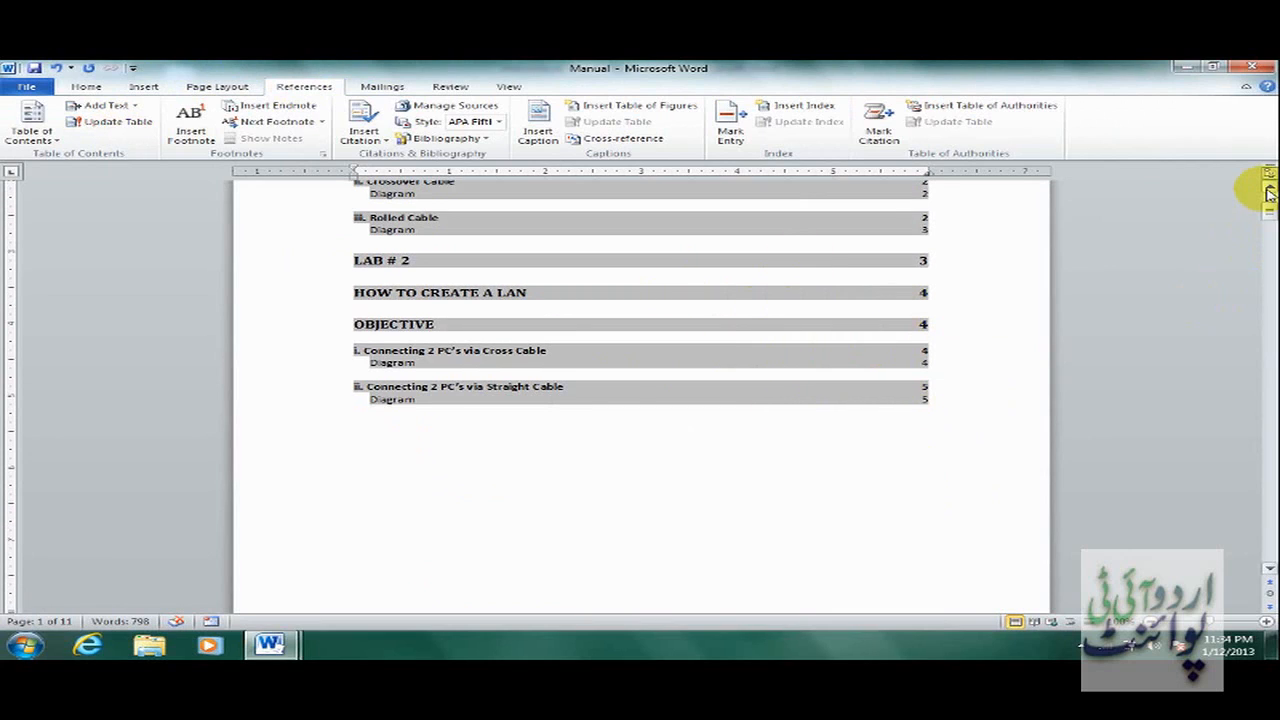
{"action": "left_click", "coordinate": [1268, 190]}
{"action": "left_click", "coordinate": [1268, 190]}
{"action": "left_click", "coordinate": [1268, 190]}
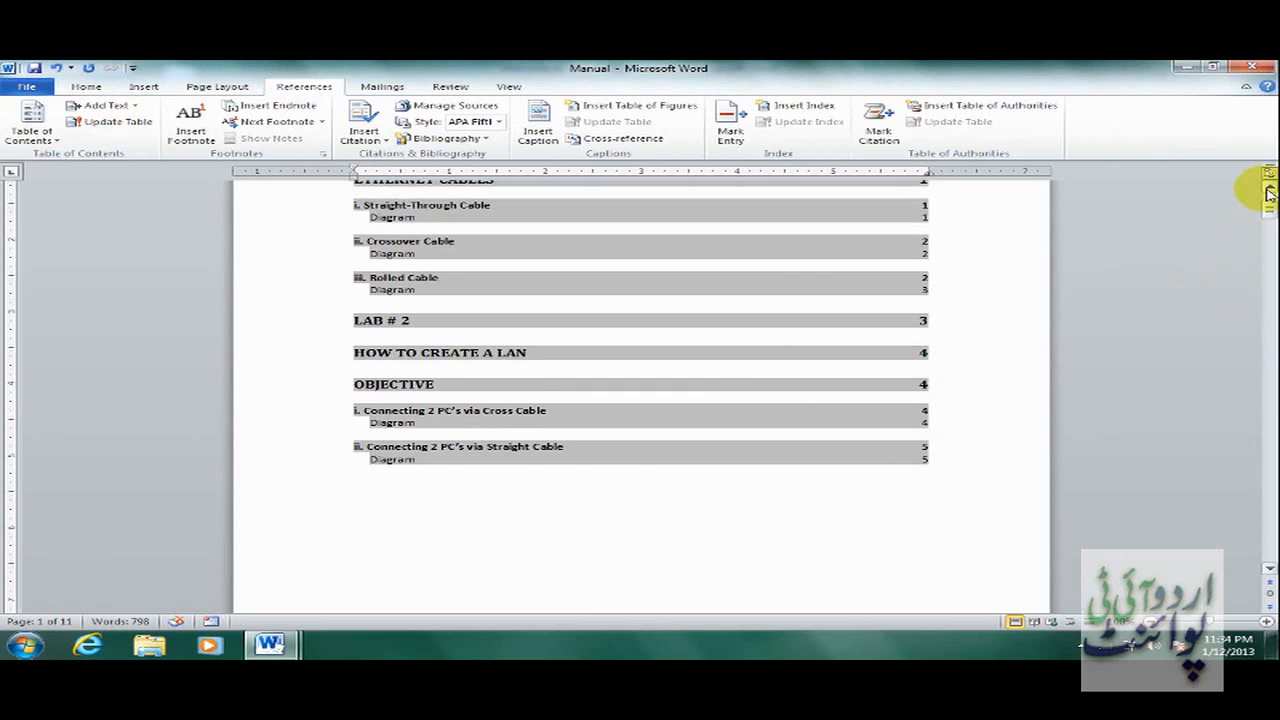
{"action": "left_click", "coordinate": [1268, 190]}
{"action": "left_click", "coordinate": [1268, 190]}
{"action": "left_click", "coordinate": [1268, 190]}
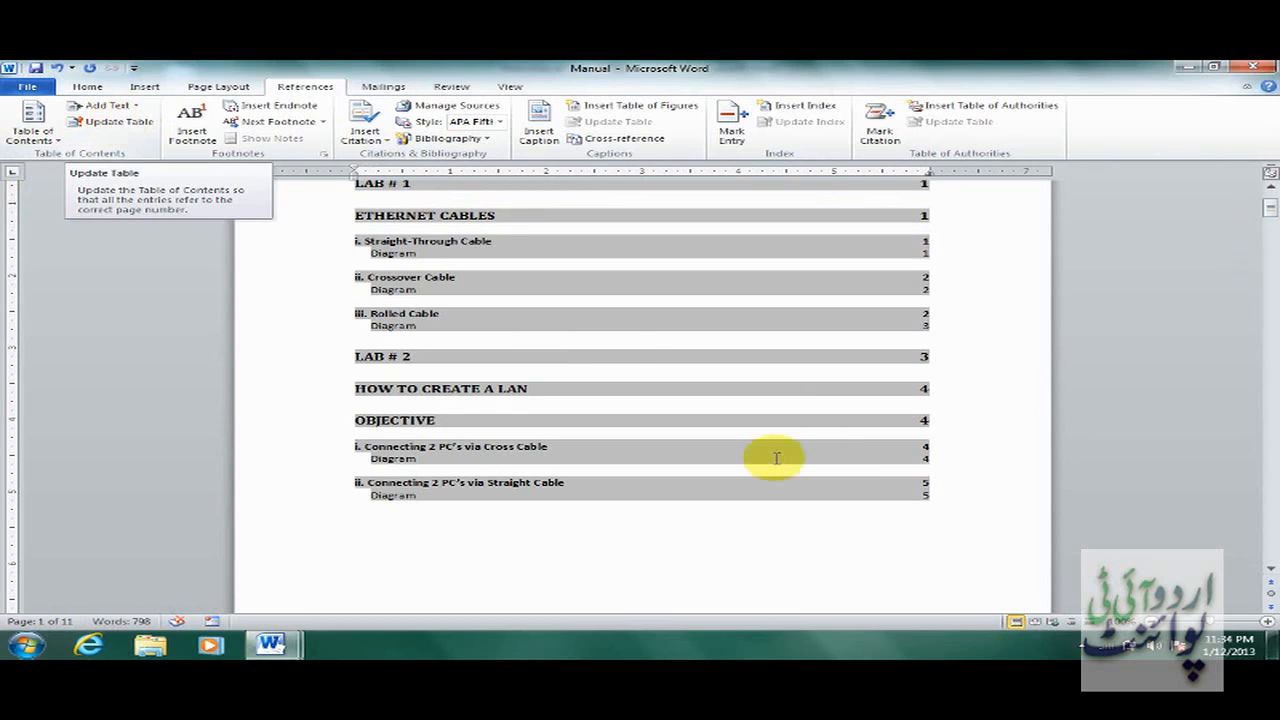
{"action": "left_click", "coordinate": [616, 356]}
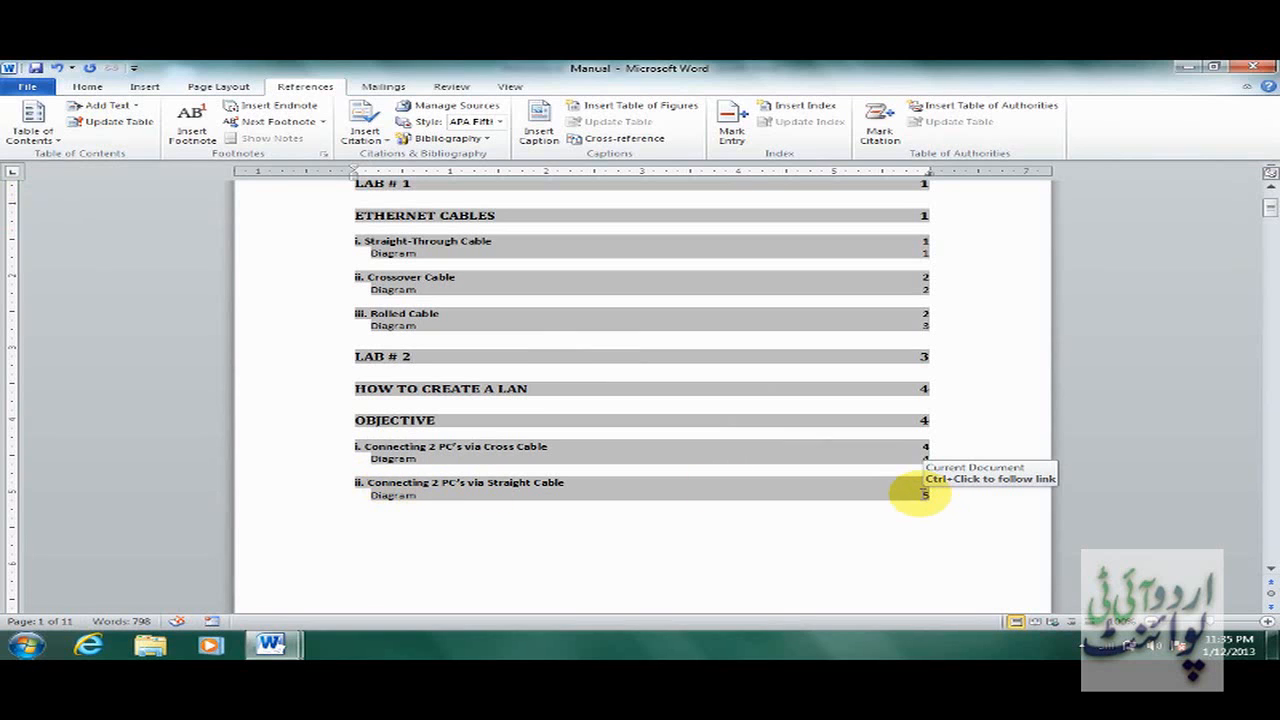
{"action": "left_click", "coordinate": [924, 500], "text": "ctrl"}
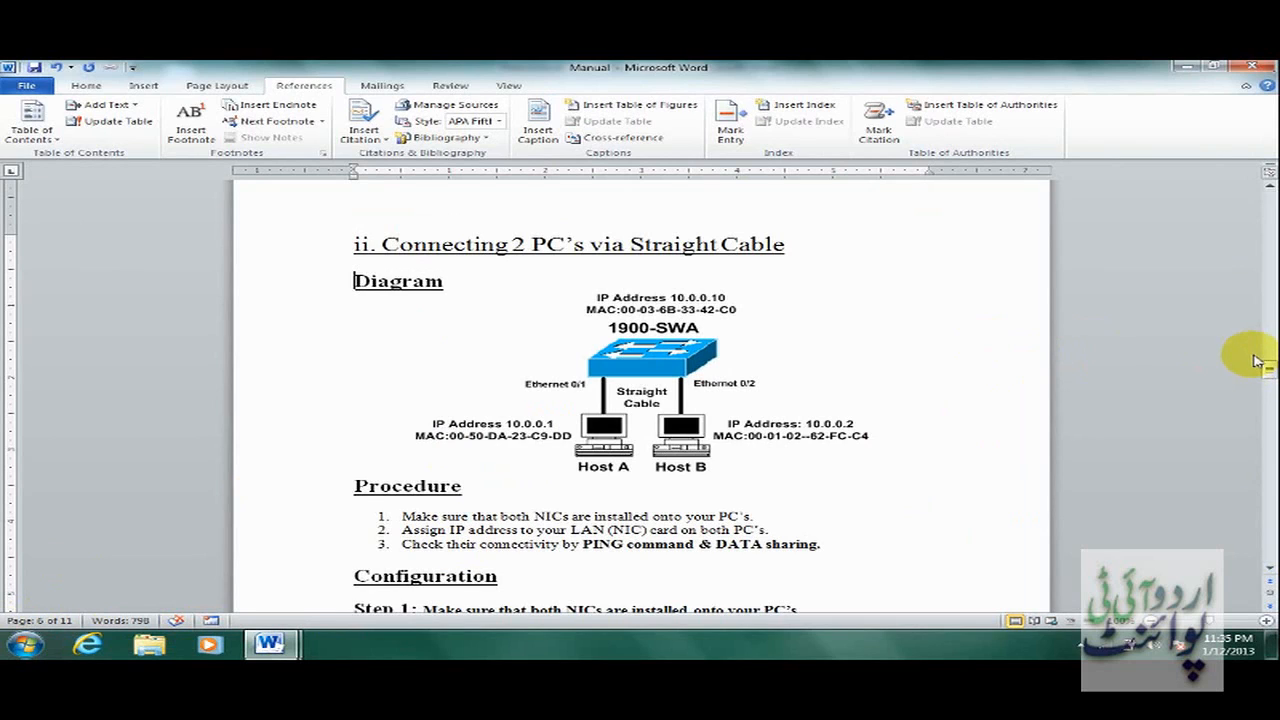
{"action": "key", "text": "ctrl+Home"}
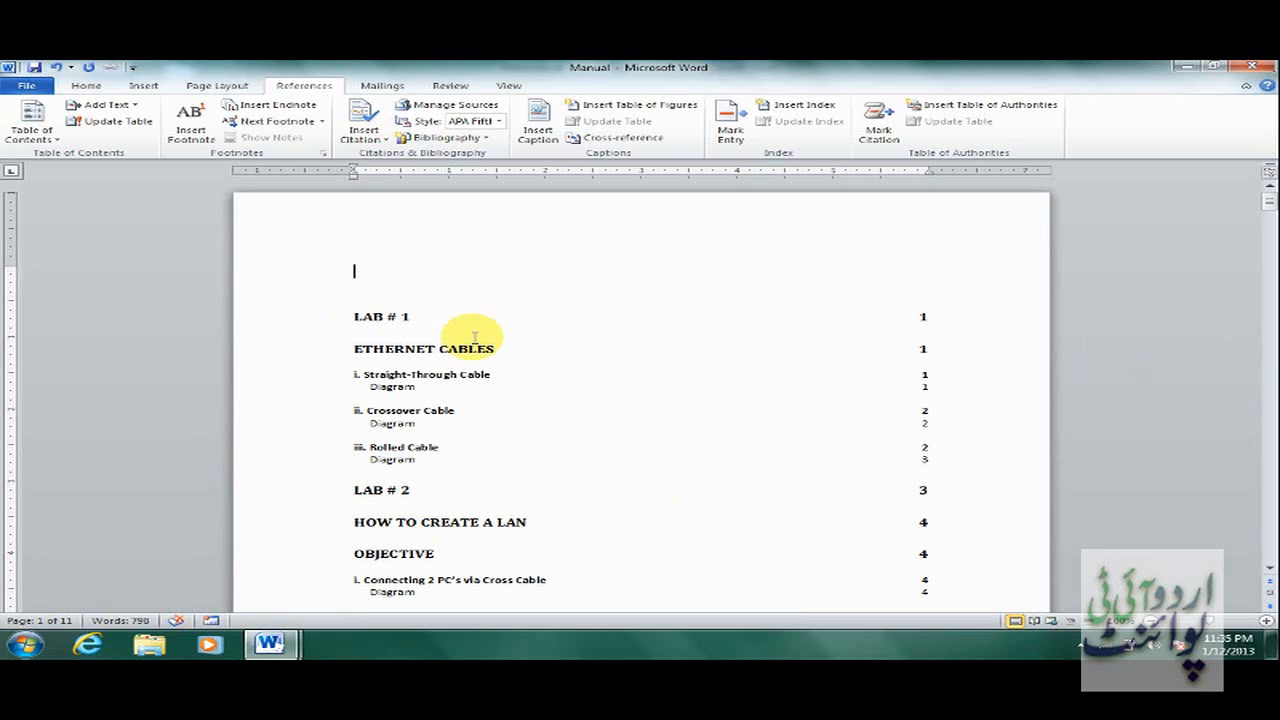
Scroll past the Lab # 1 page and table of contents to the Manual's final Index page.
{"action": "left_click", "coordinate": [1270, 572]}
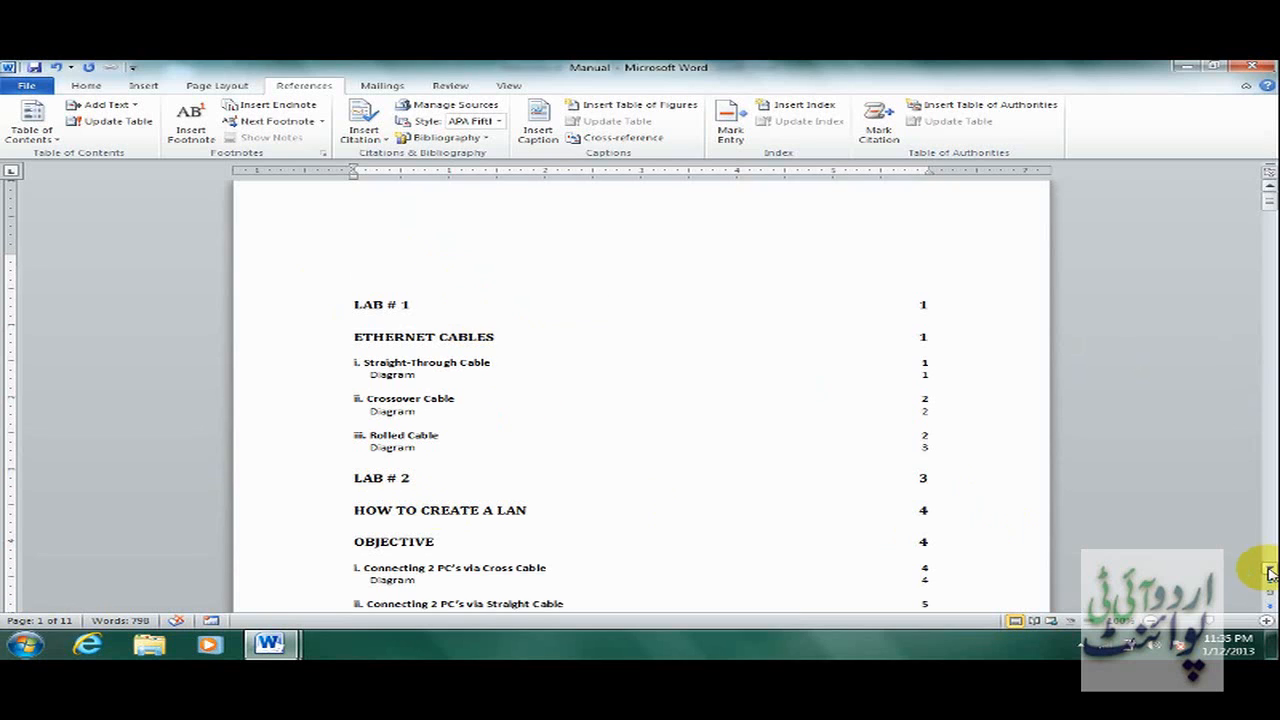
{"action": "left_click", "coordinate": [1270, 572]}
{"action": "left_click", "coordinate": [1270, 572]}
{"action": "scroll", "coordinate": [1270, 572], "scroll_direction": "down", "scroll_amount": 3}
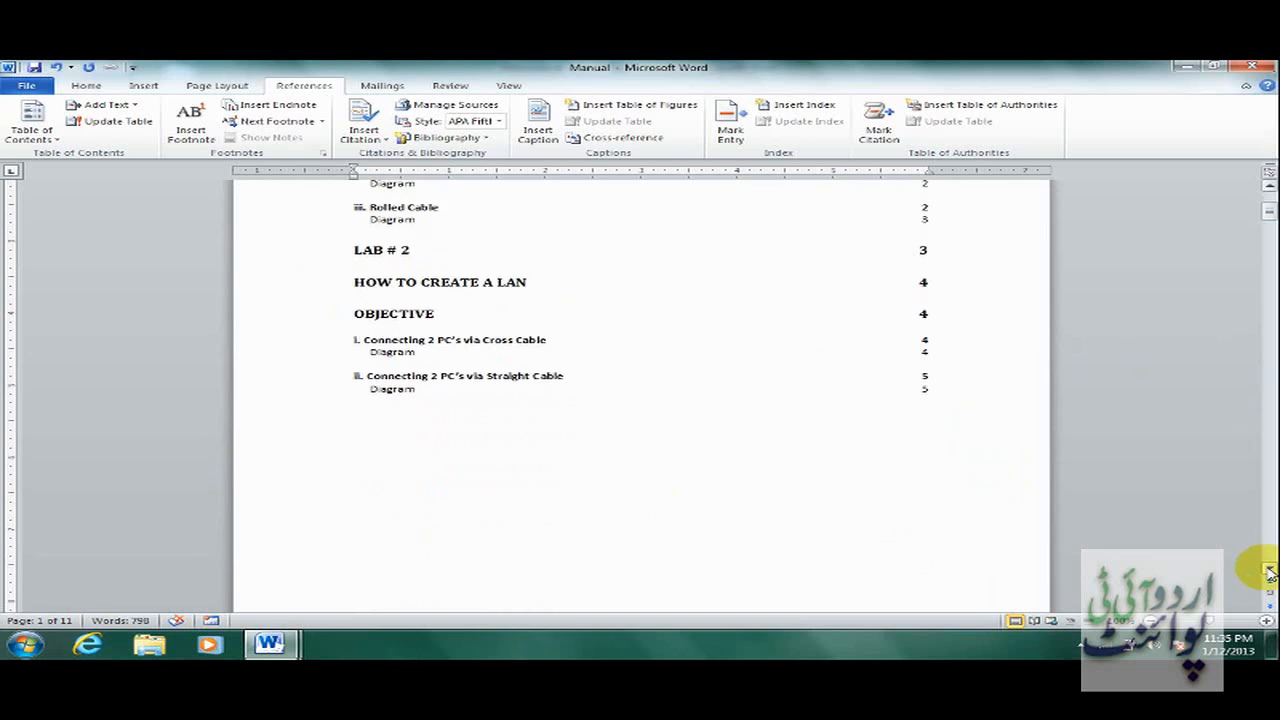
{"action": "scroll", "coordinate": [1270, 572], "scroll_direction": "down", "scroll_amount": 6}
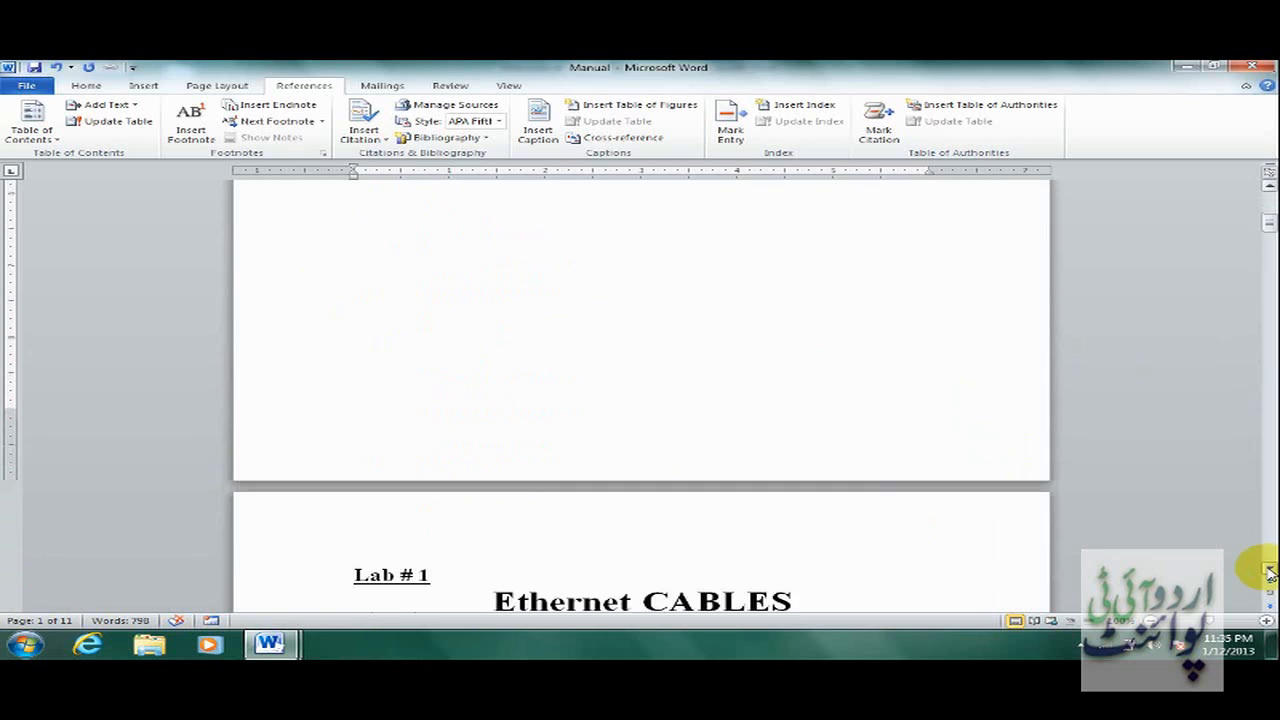
{"action": "left_click", "coordinate": [460, 506]}
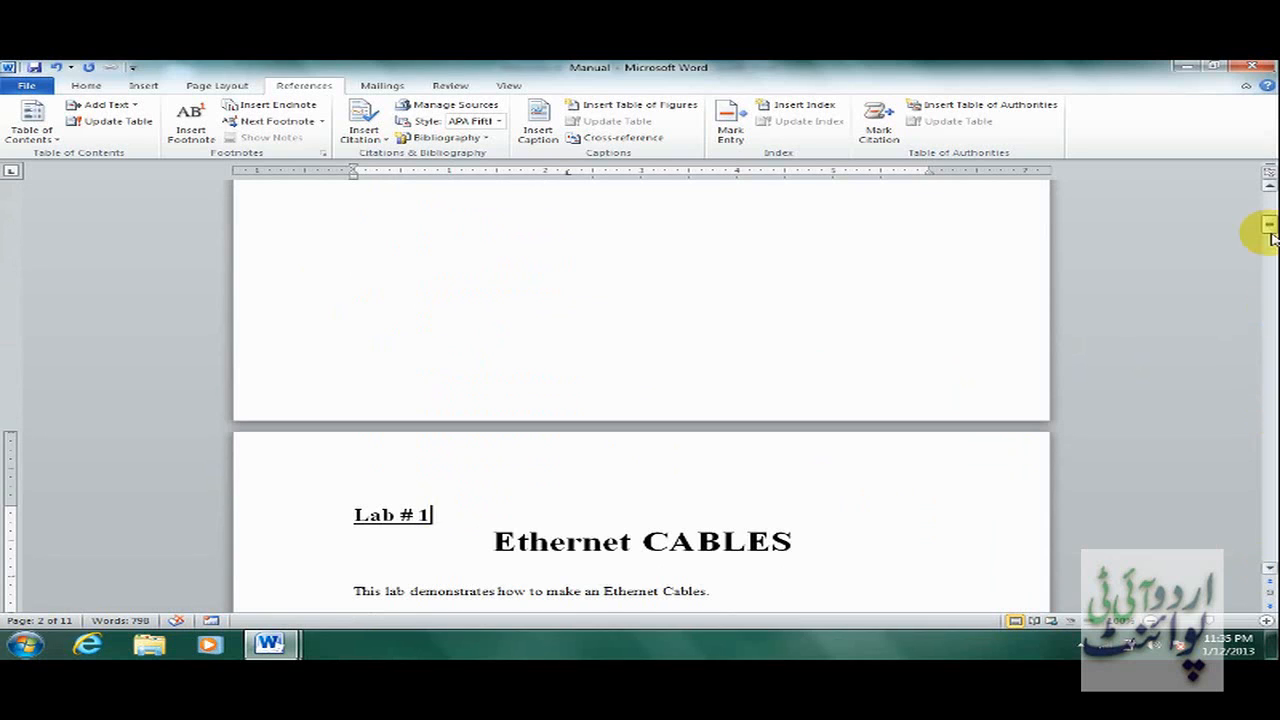
{"action": "left_click", "coordinate": [1269, 190]}
{"action": "left_click", "coordinate": [1270, 190]}
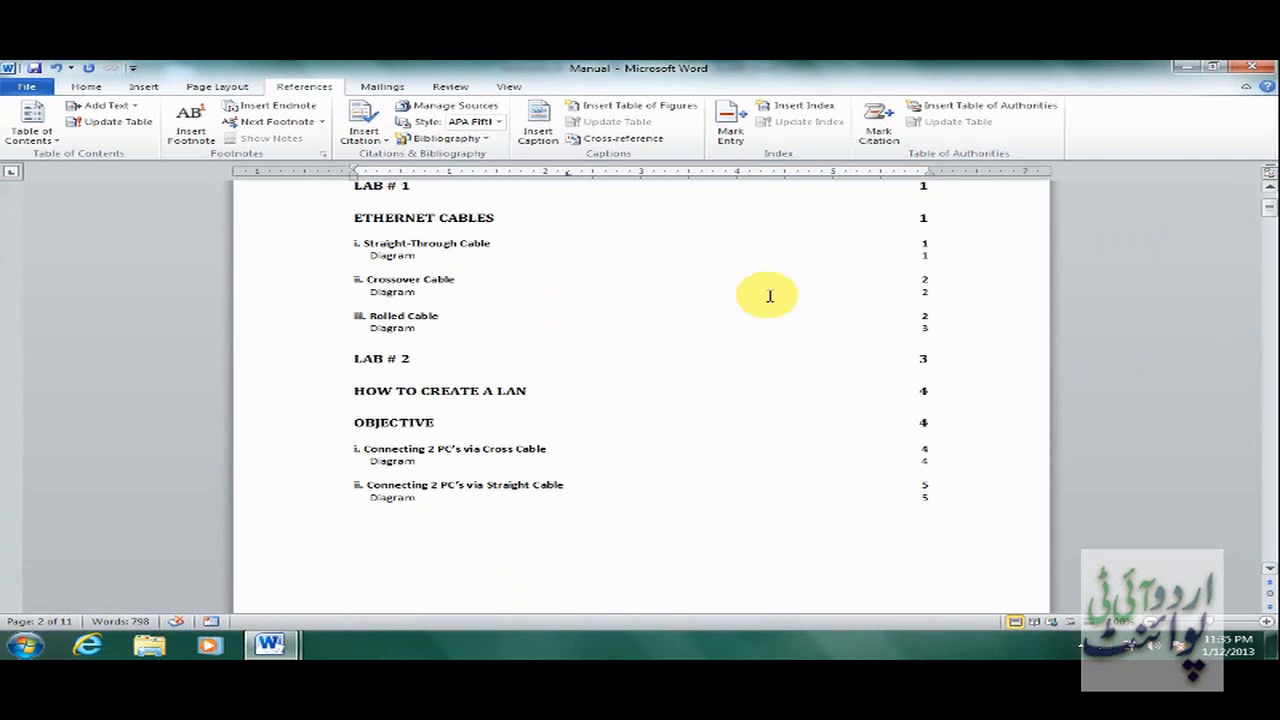
{"action": "left_click", "coordinate": [945, 182]}
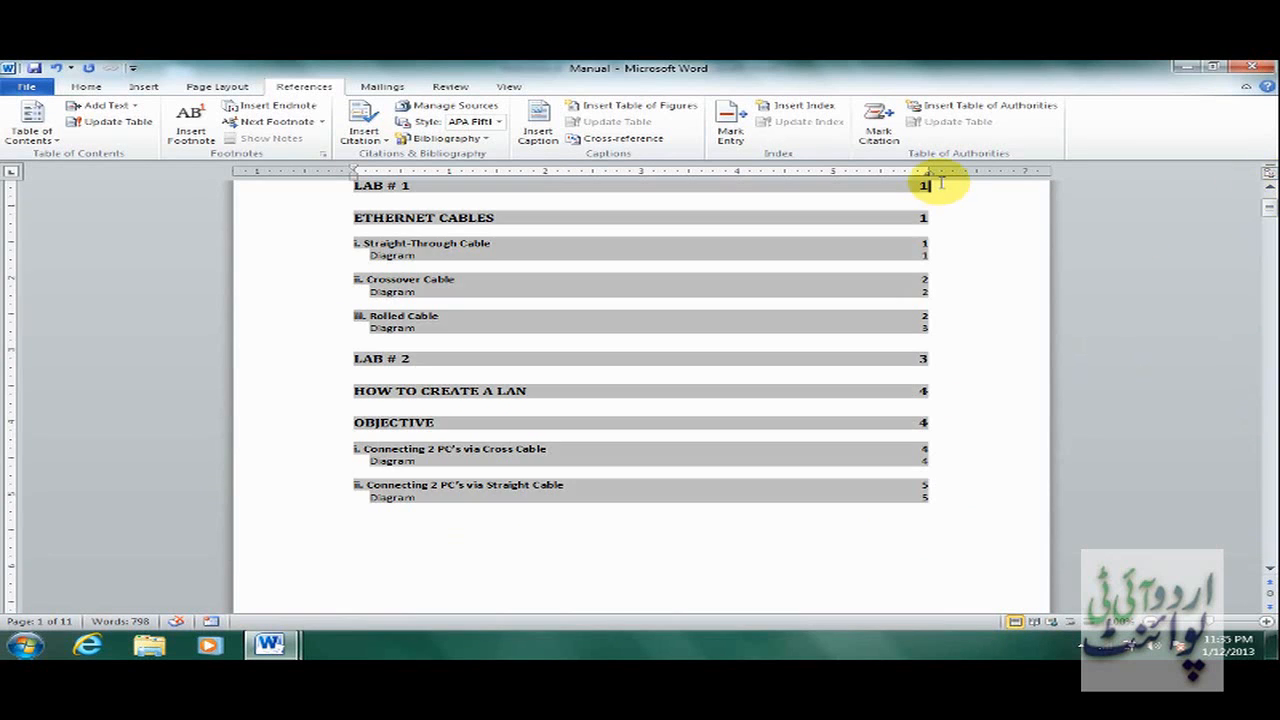
{"action": "left_click", "coordinate": [1270, 186]}
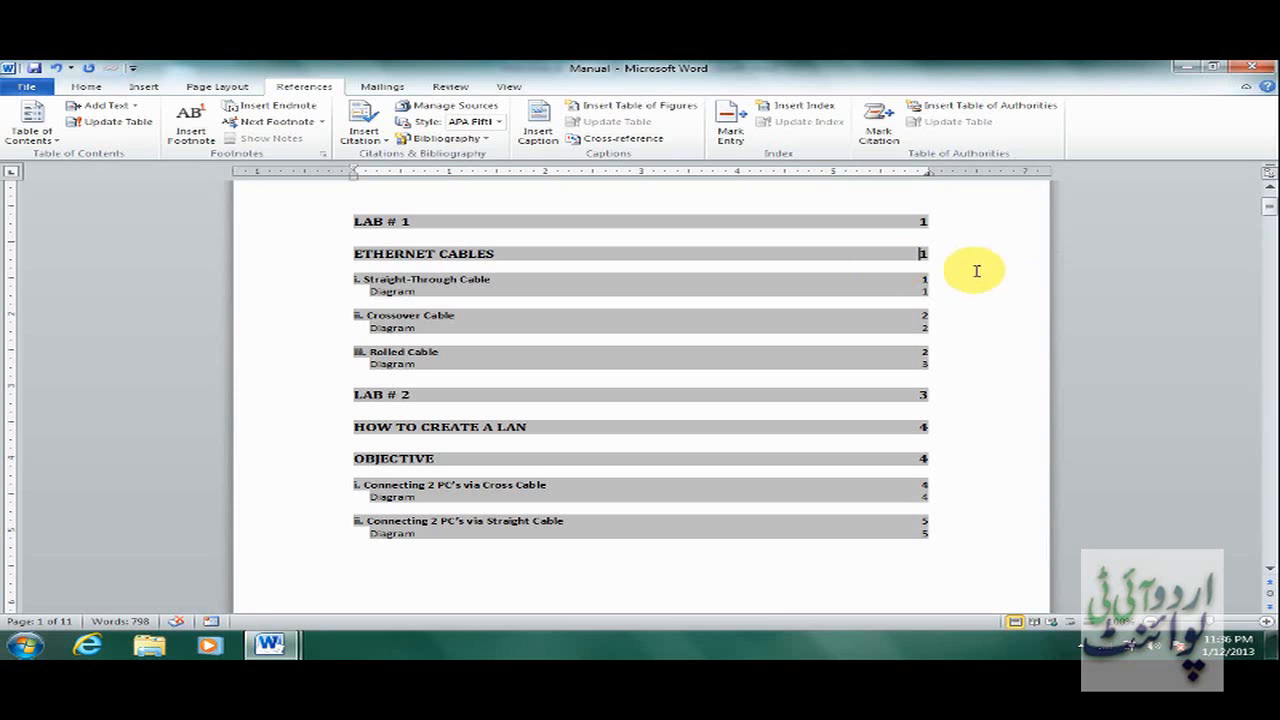
{"action": "left_click_drag", "start_coordinate": [1270, 210], "coordinate": [1270, 557]}
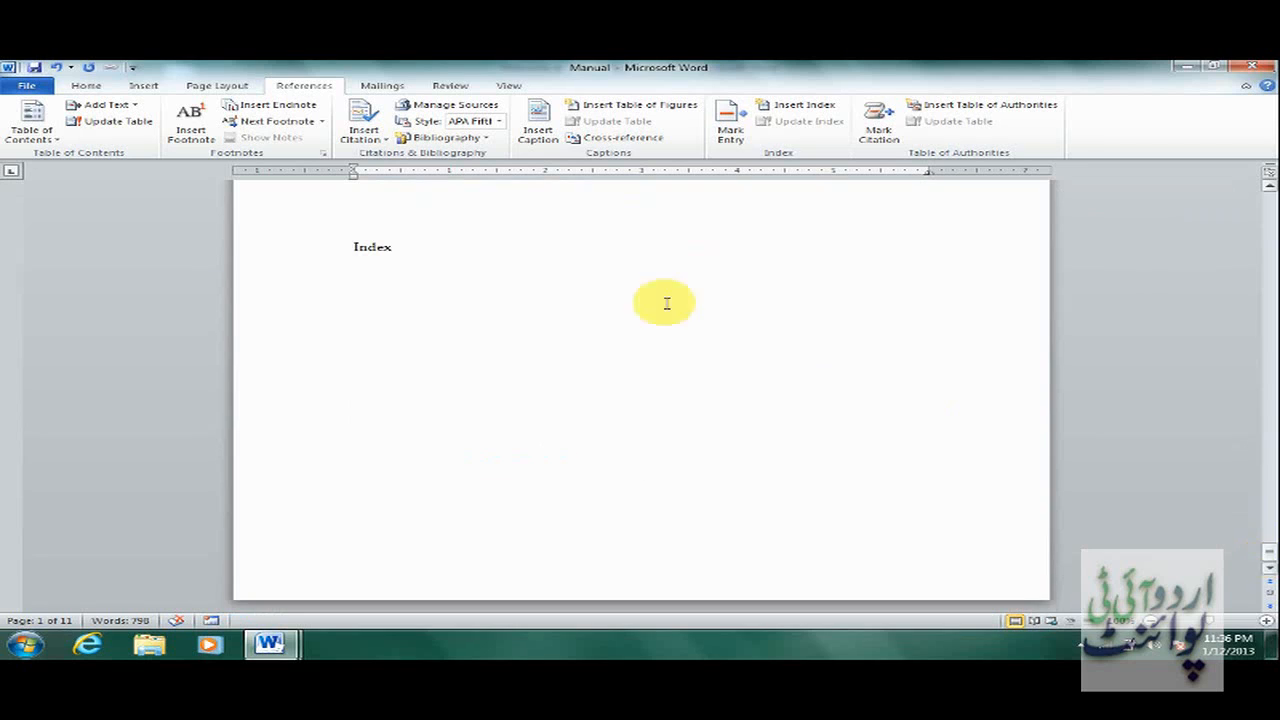
Delete the empty lines above the Index heading, then select 'Ethernet' in the Lab # 1 title.
{"action": "left_click", "coordinate": [417, 284]}
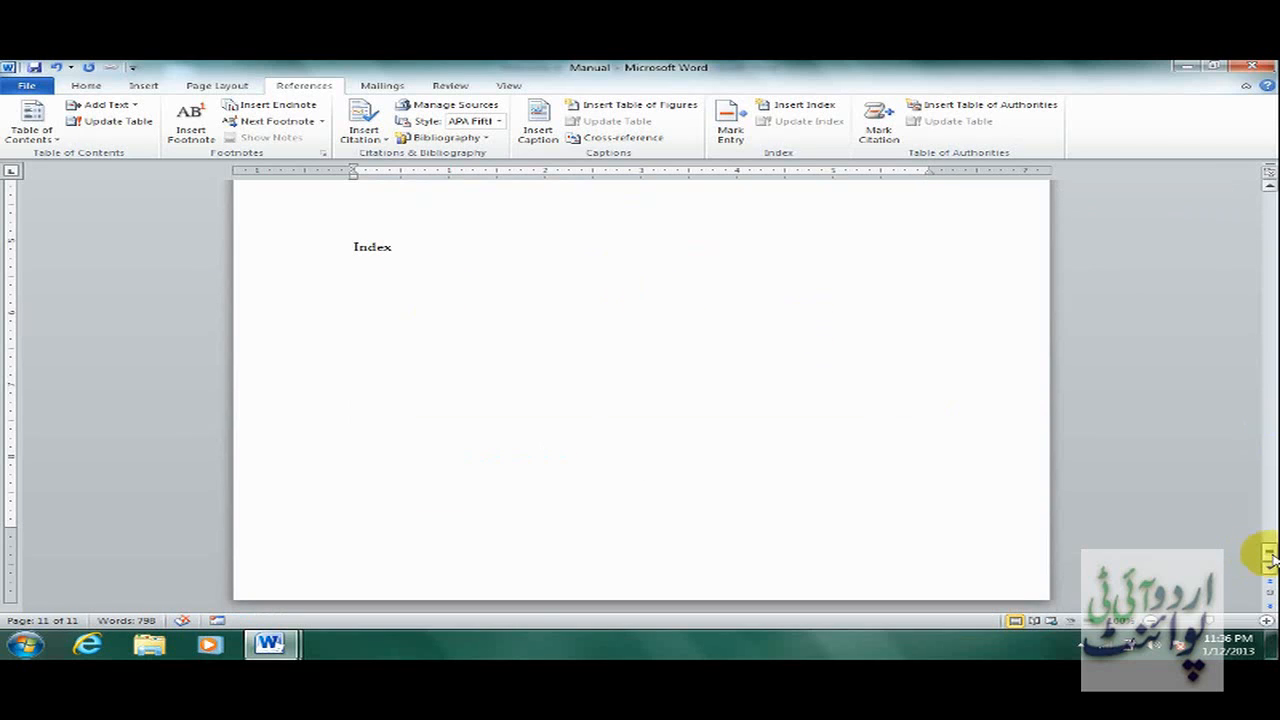
{"action": "left_click_drag", "start_coordinate": [1272, 558], "coordinate": [1272, 546]}
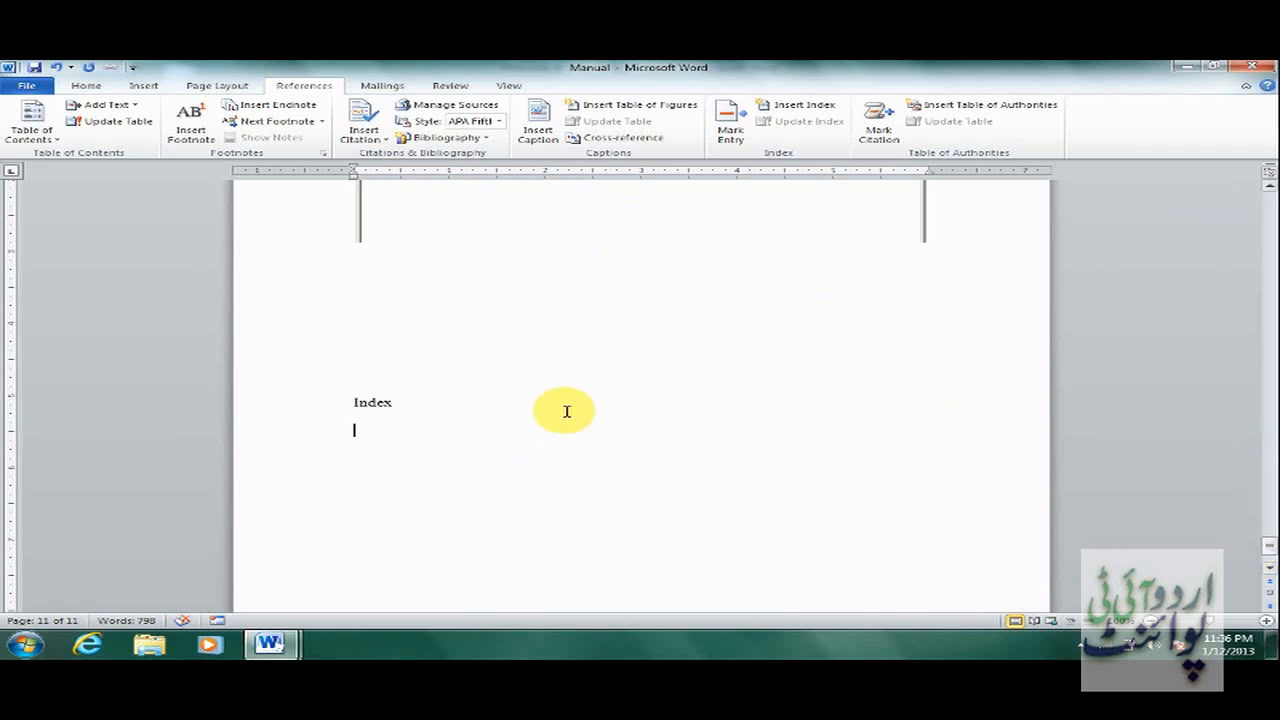
{"action": "left_click", "coordinate": [367, 333]}
{"action": "key", "text": "Delete"}
{"action": "key", "text": "Delete"}
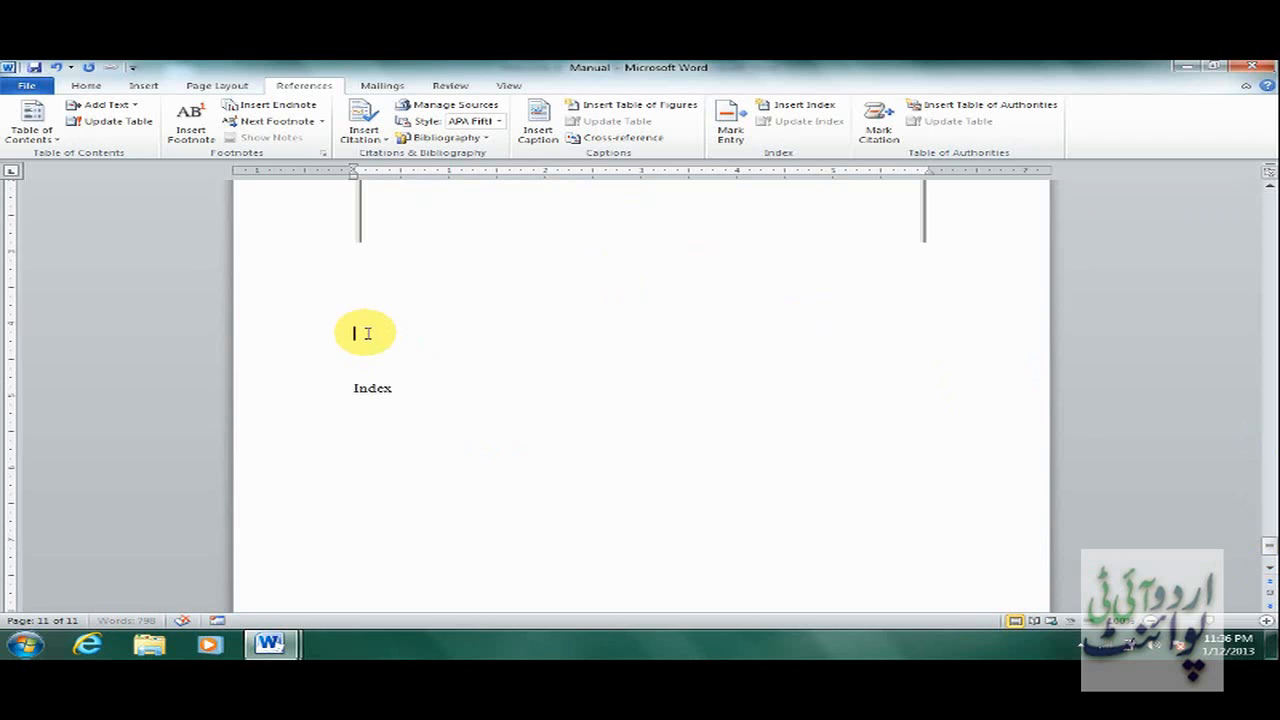
{"action": "left_click", "coordinate": [357, 275]}
{"action": "key", "text": "Delete"}
{"action": "key", "text": "Delete"}
{"action": "key", "text": "Delete"}
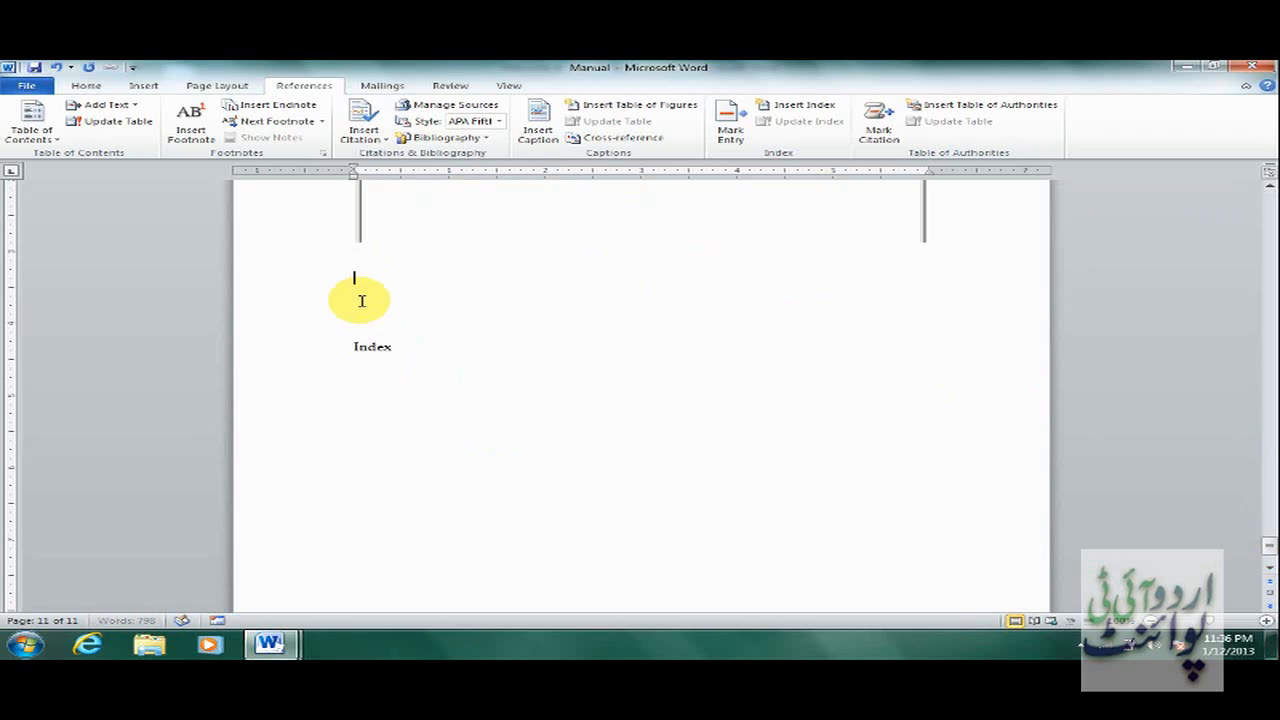
{"action": "left_click", "coordinate": [363, 335]}
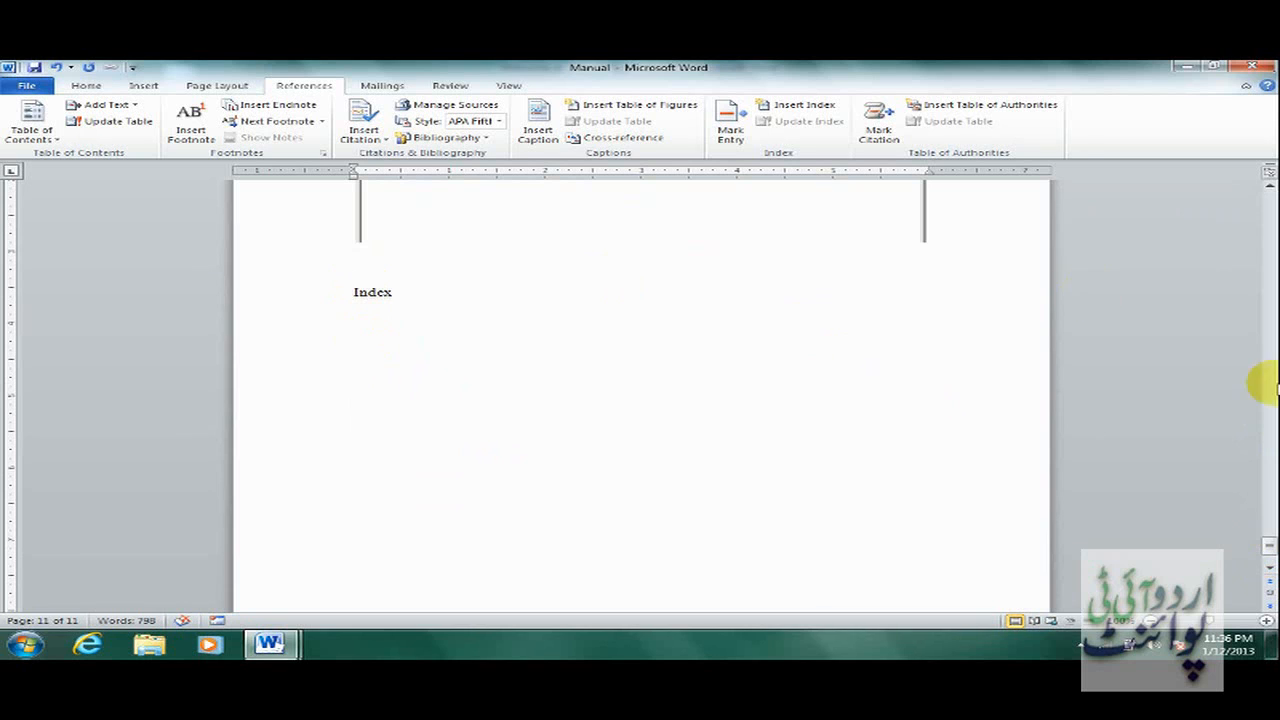
{"action": "left_click_drag", "start_coordinate": [1270, 556], "coordinate": [1268, 234]}
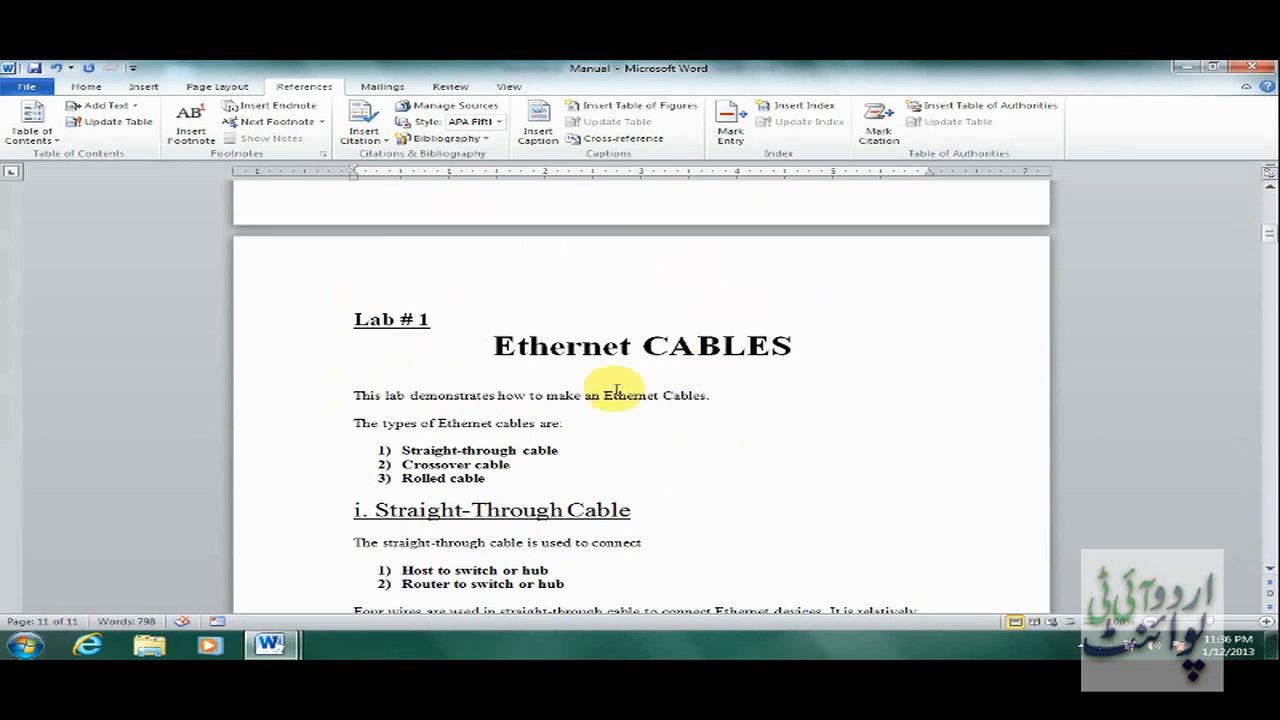
{"action": "left_click_drag", "start_coordinate": [497, 347], "coordinate": [615, 358]}
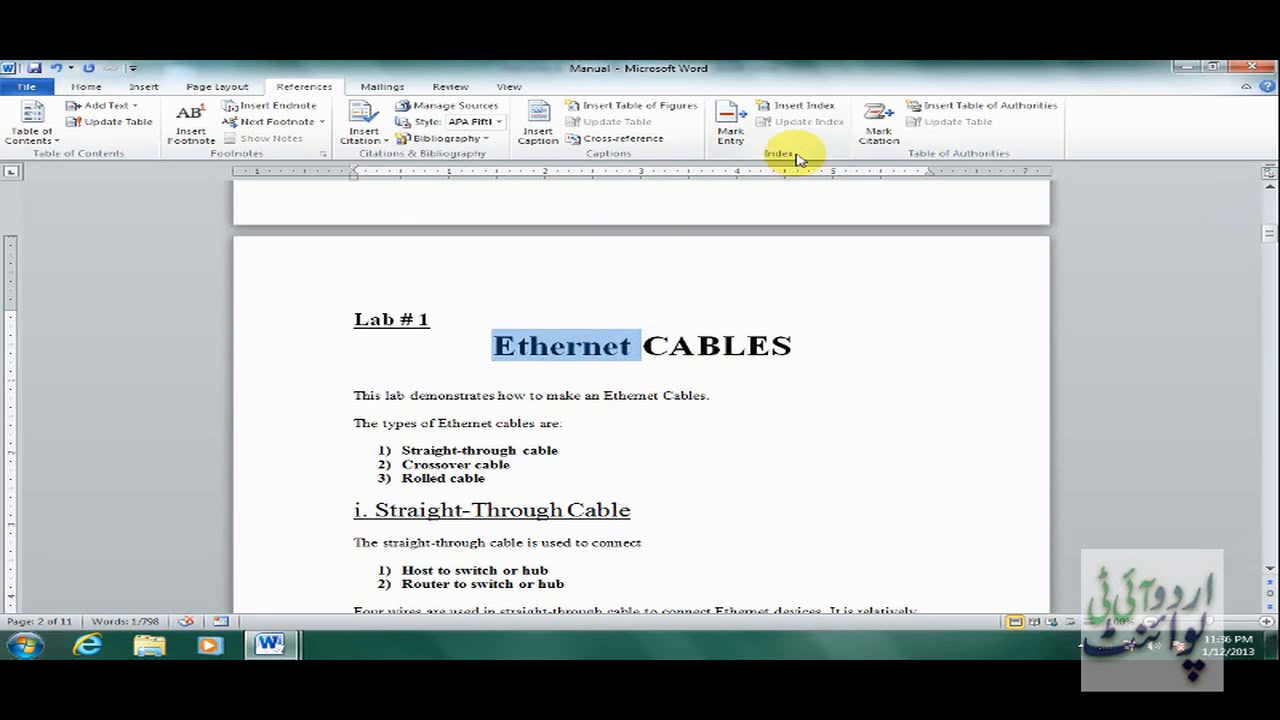
Mark all occurrences of 'Ethernet' as index entries.
{"action": "left_click", "coordinate": [731, 125]}
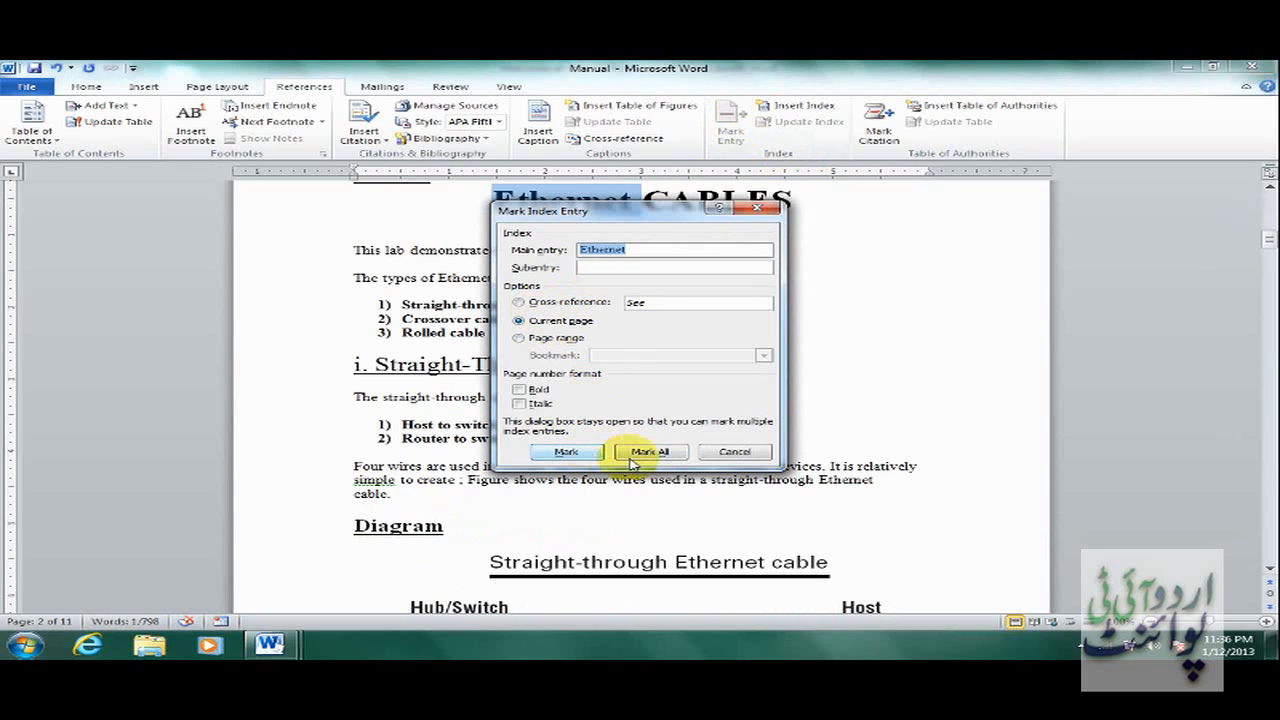
{"action": "left_click", "coordinate": [668, 457]}
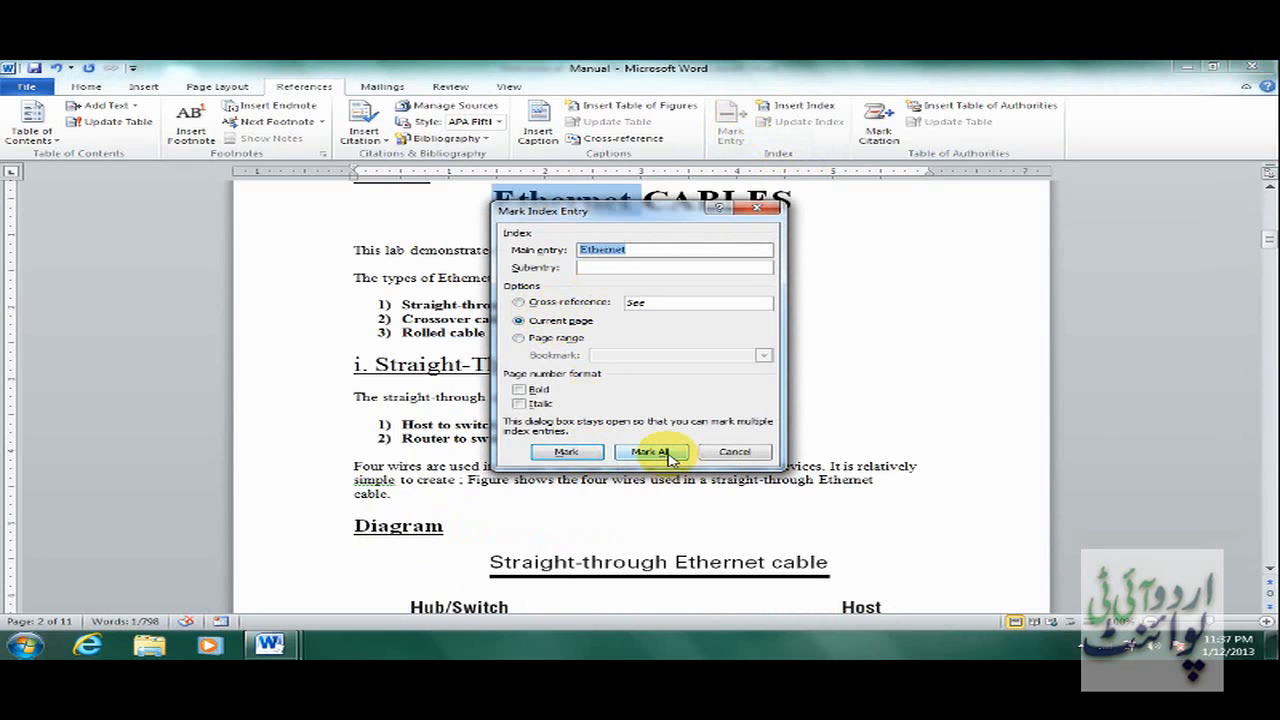
{"action": "left_click", "coordinate": [668, 457]}
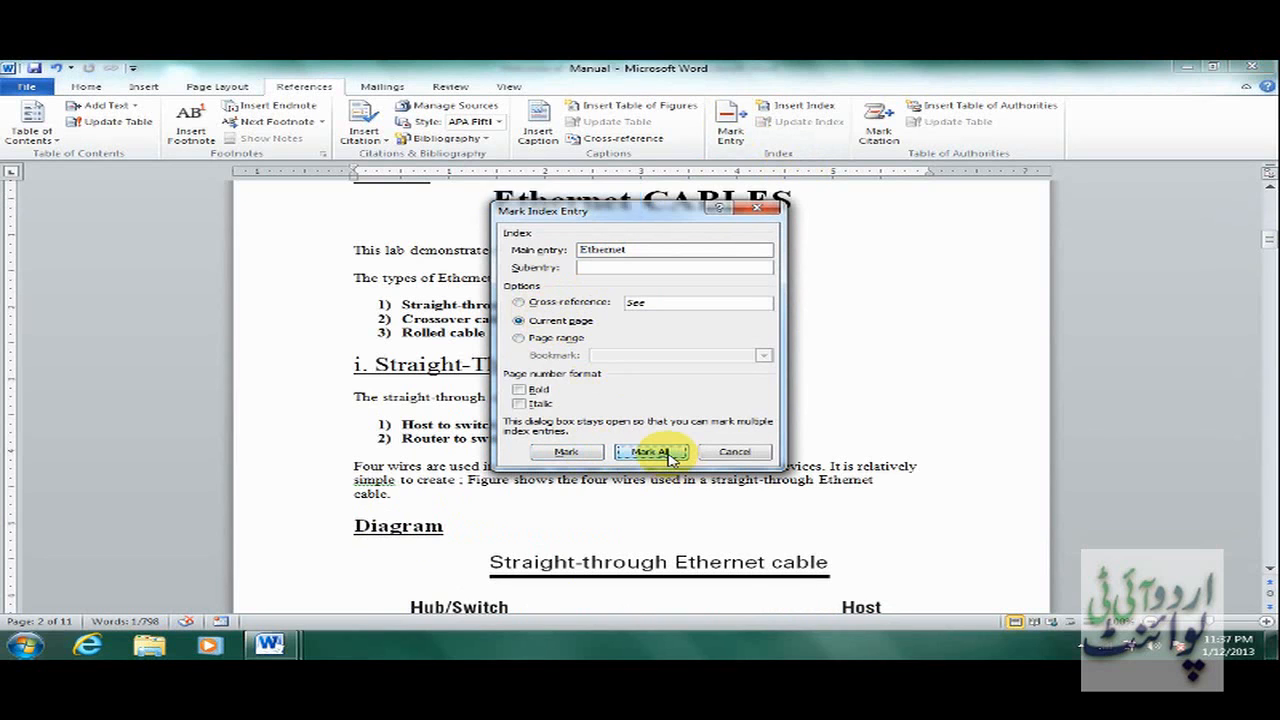
{"action": "left_click", "coordinate": [720, 457]}
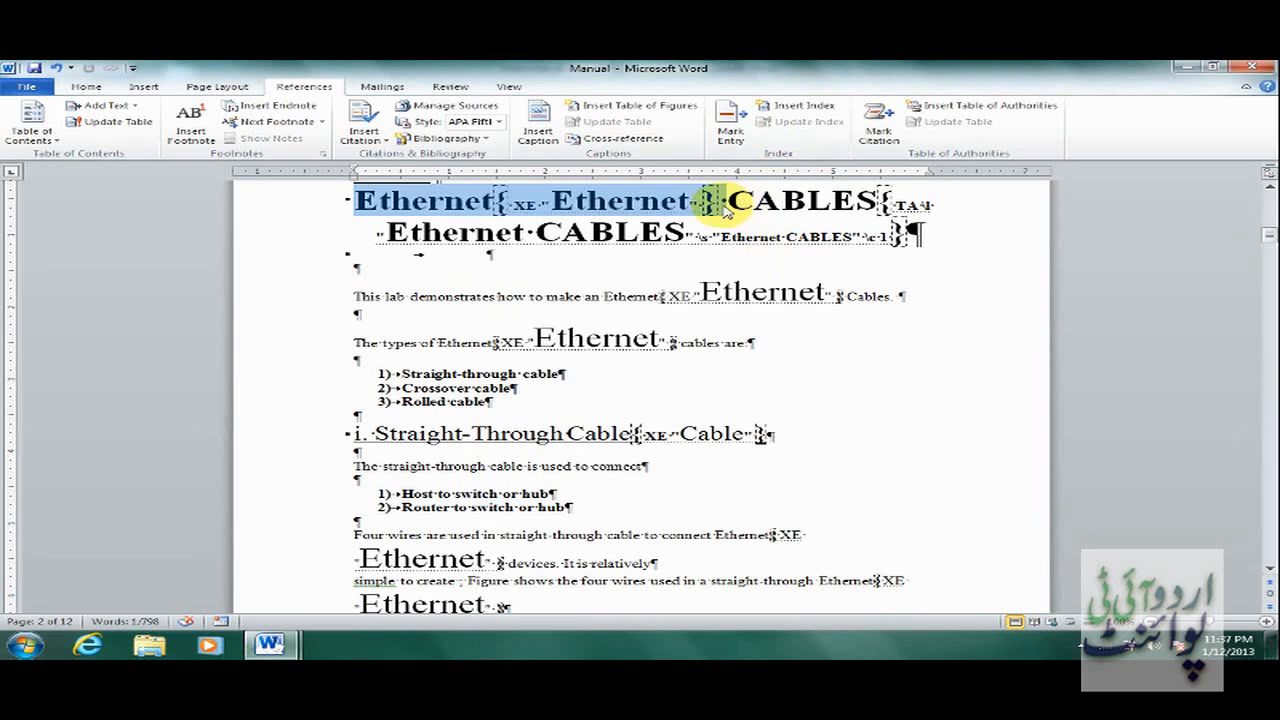
Select the heading word 'CABLES' and mark all its occurrences as index entries.
{"action": "left_click", "coordinate": [745, 203]}
{"action": "left_click_drag", "start_coordinate": [728, 203], "coordinate": [878, 205]}
{"action": "left_click", "coordinate": [730, 125]}
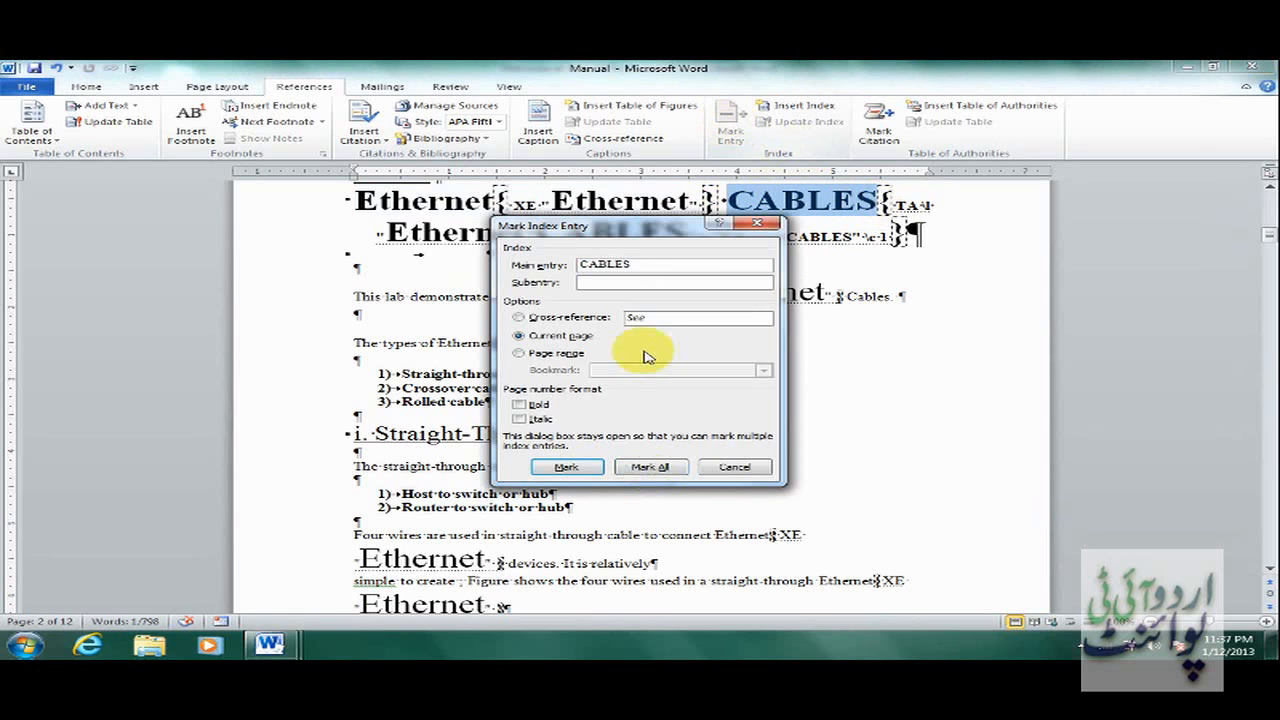
{"action": "left_click", "coordinate": [649, 468]}
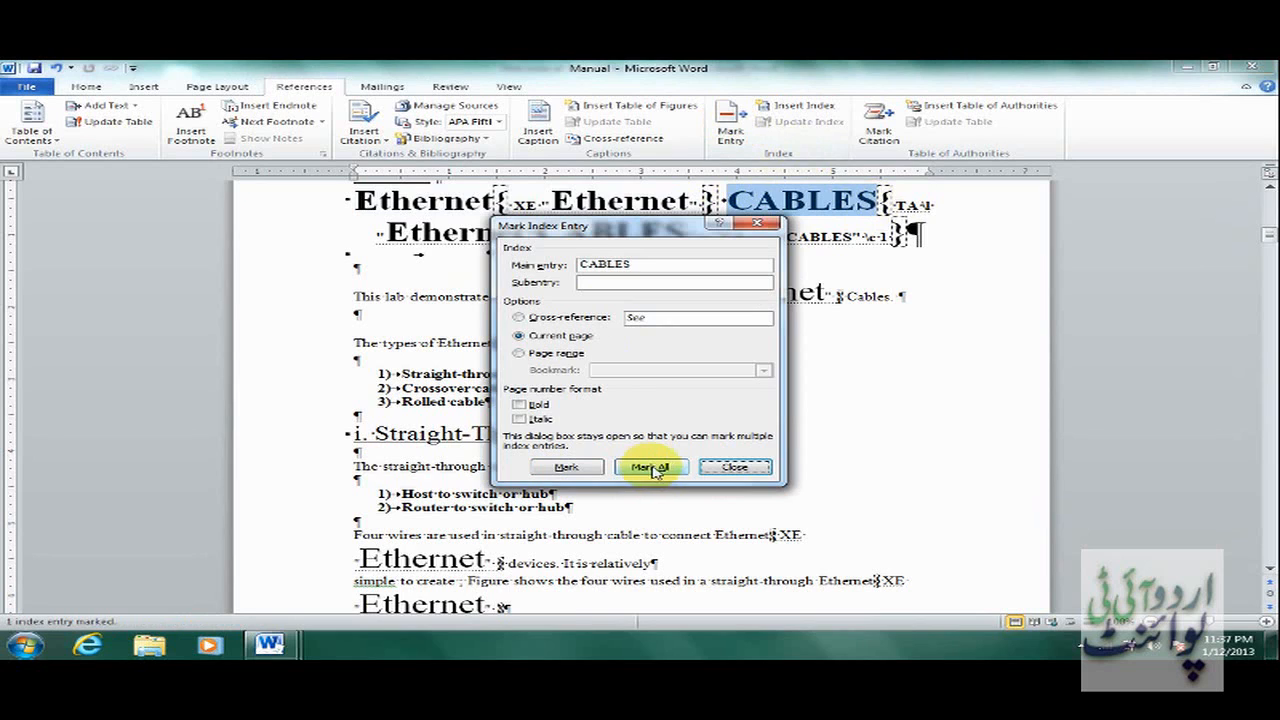
{"action": "left_click", "coordinate": [735, 467]}
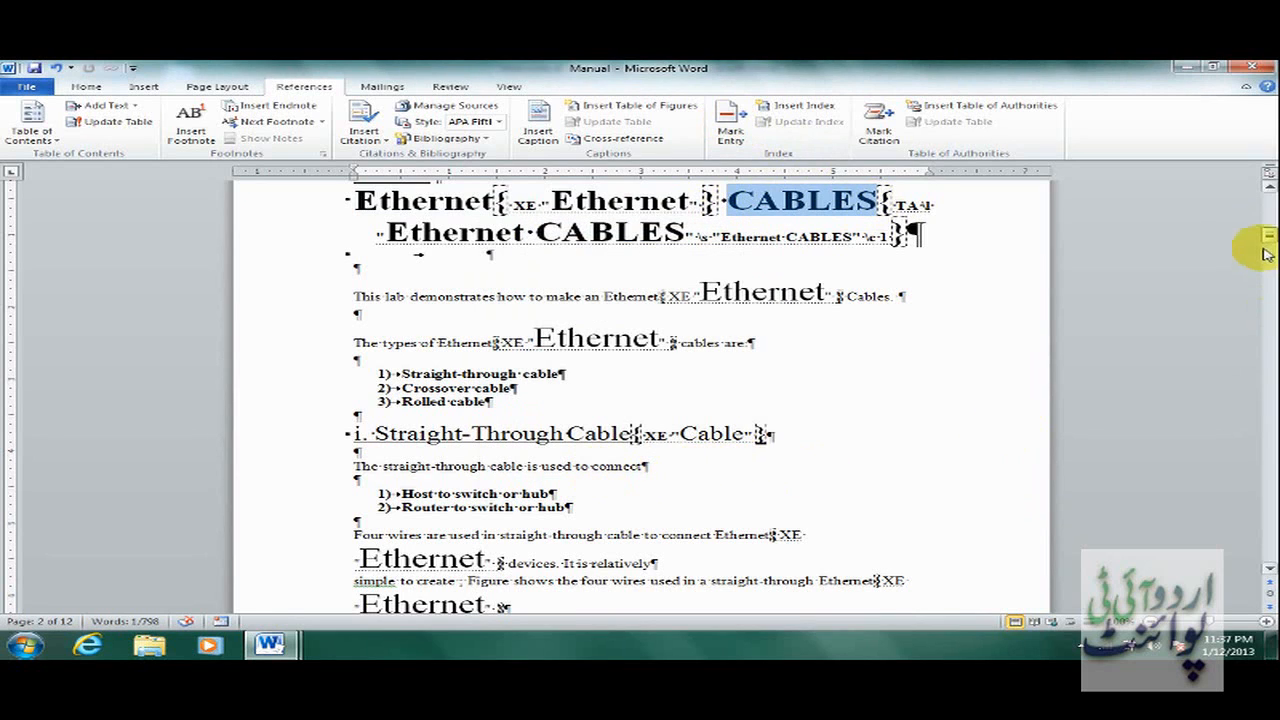
Select the 'Diagram' heading, mark all its occurrences as index entries, and scroll back up.
{"action": "left_click_drag", "start_coordinate": [1272, 245], "coordinate": [1268, 280]}
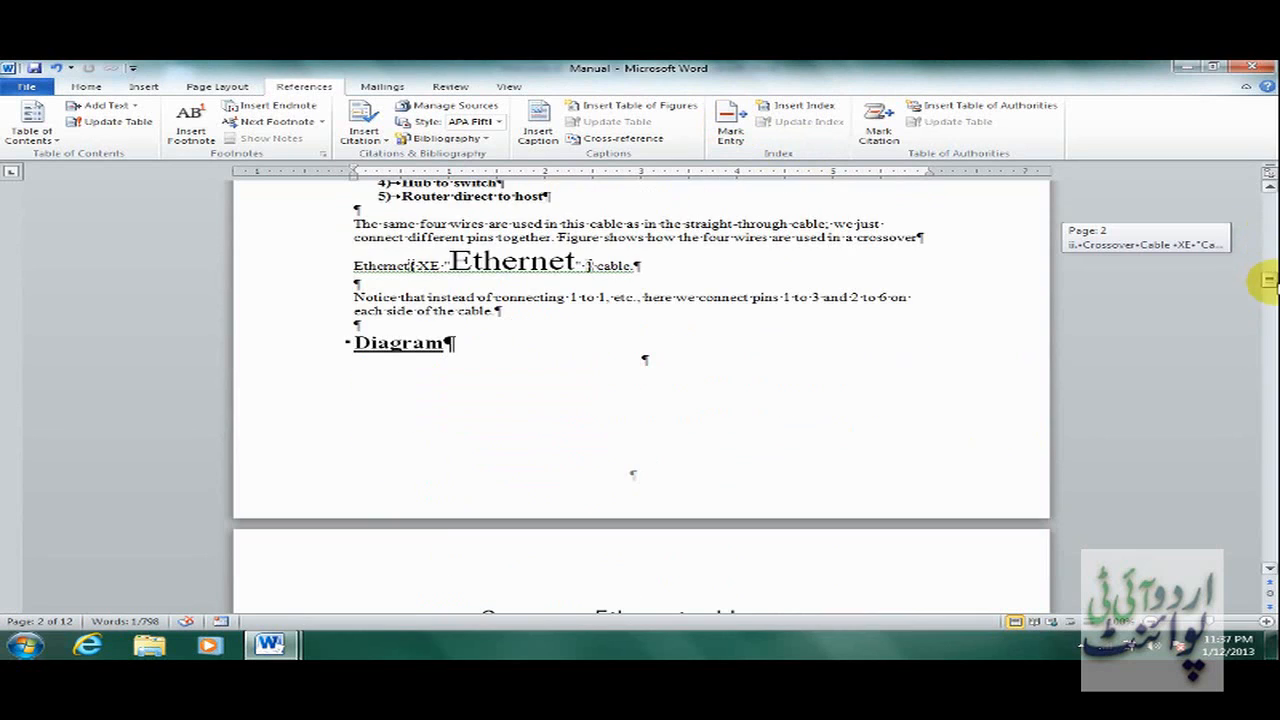
{"action": "left_click_drag", "start_coordinate": [356, 340], "coordinate": [428, 343]}
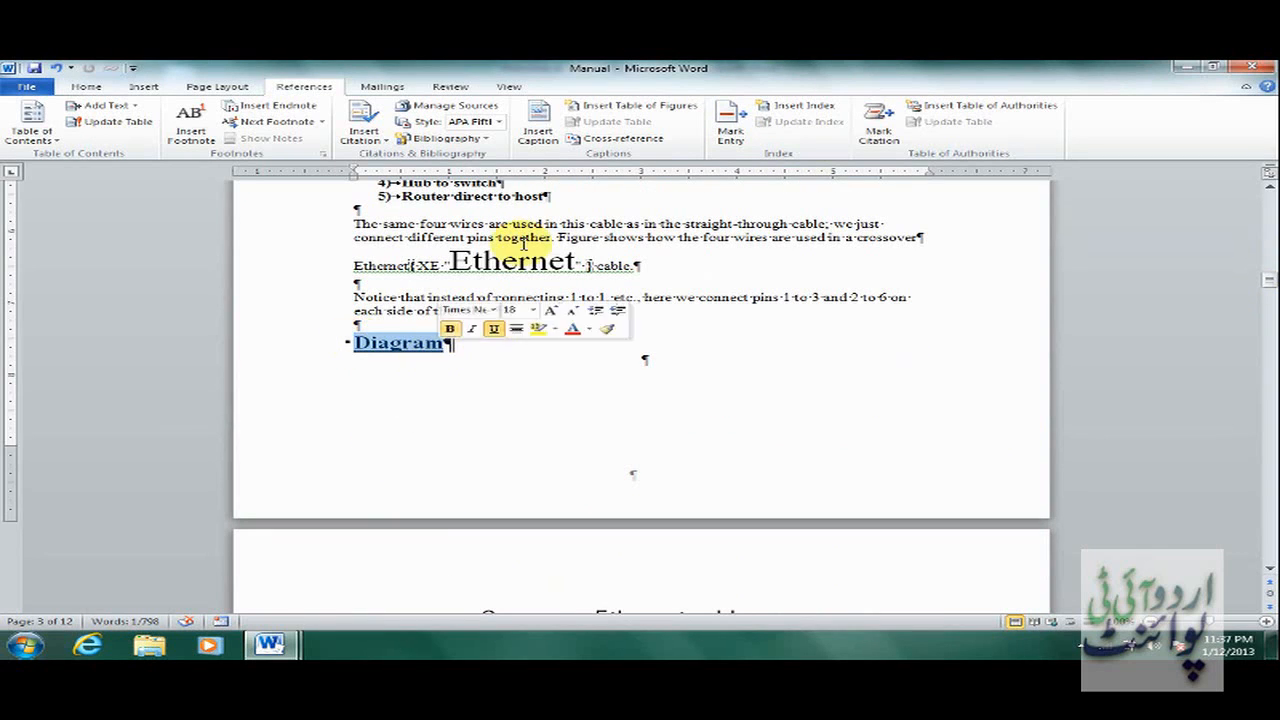
{"action": "left_click", "coordinate": [731, 122]}
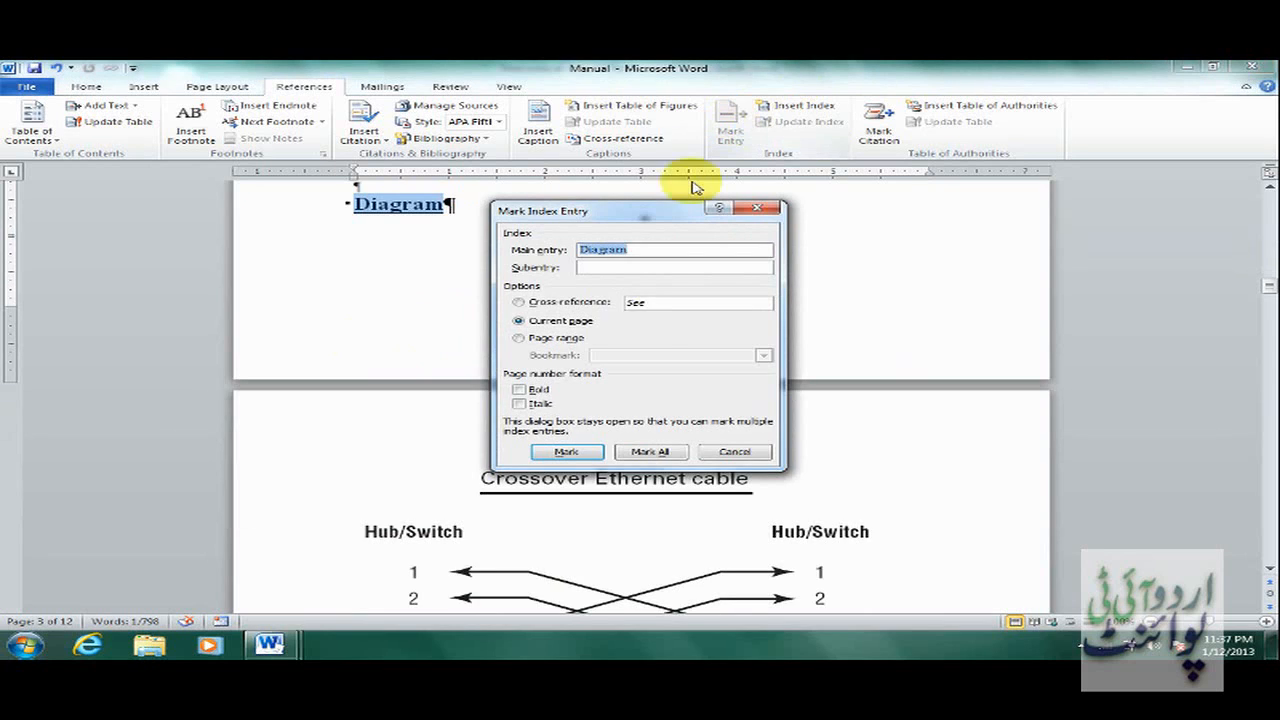
{"action": "left_click", "coordinate": [666, 452]}
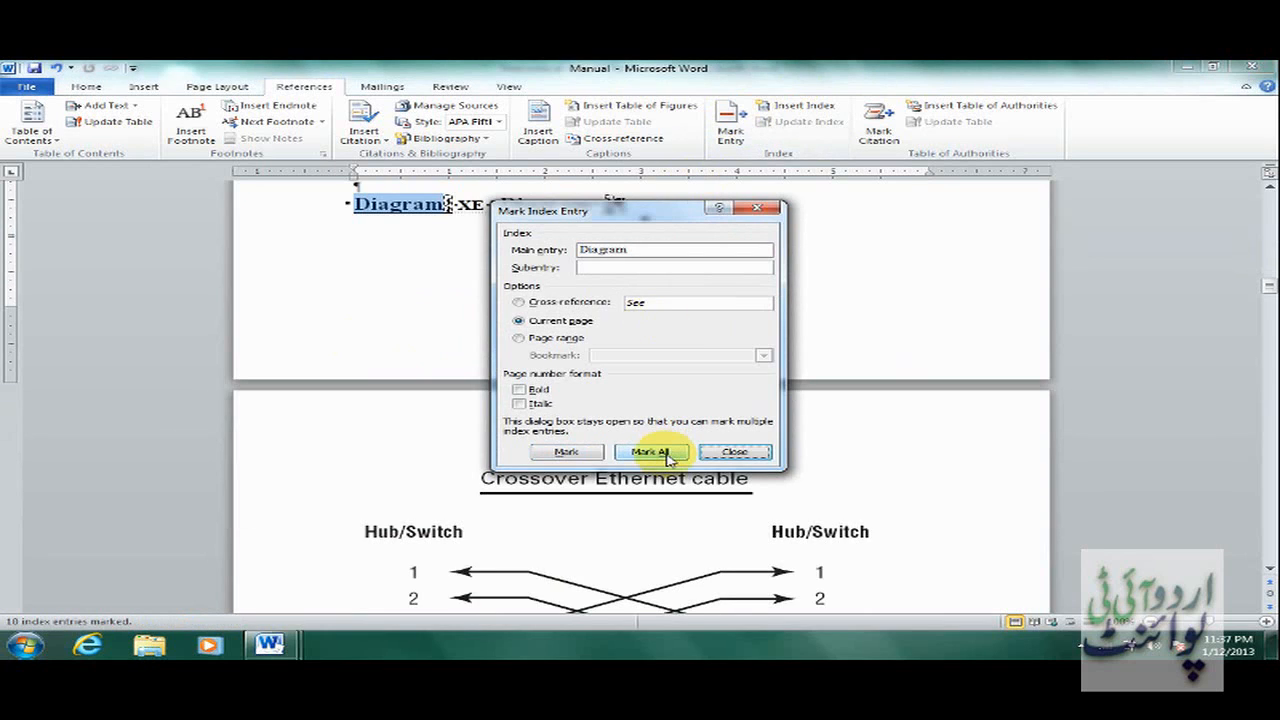
{"action": "left_click", "coordinate": [734, 451]}
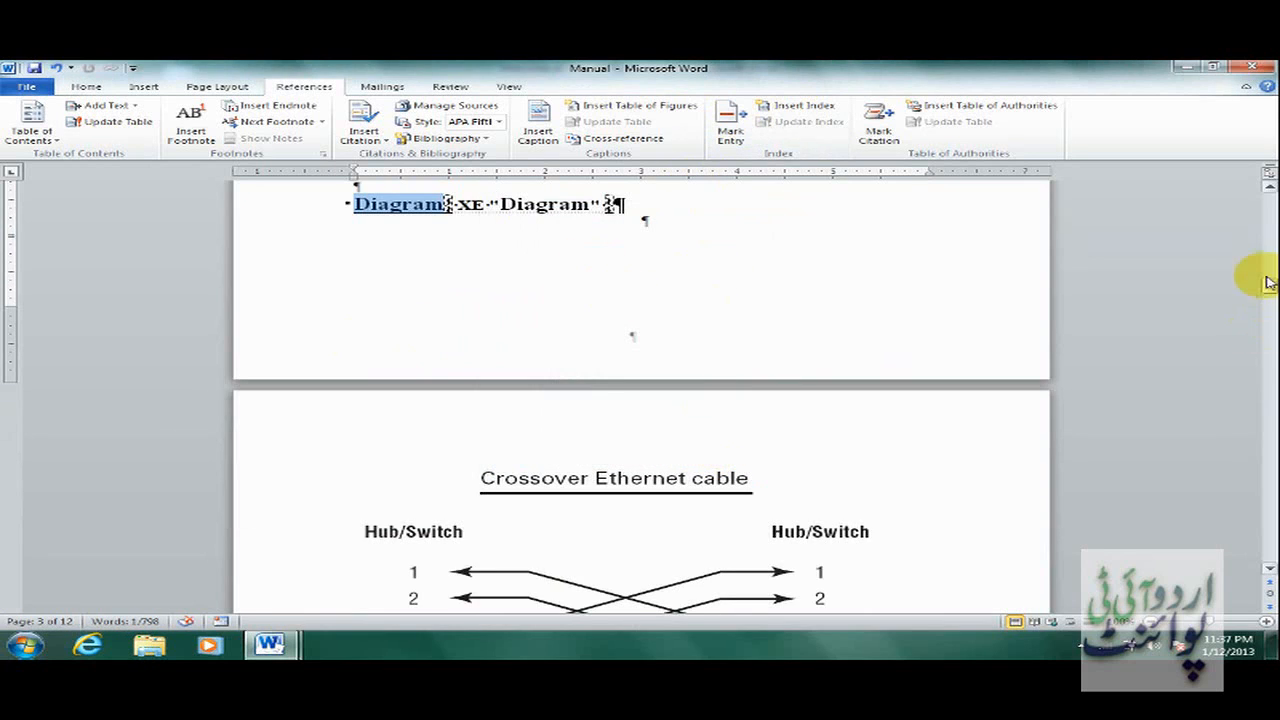
{"action": "left_click_drag", "start_coordinate": [1270, 290], "coordinate": [1257, 190]}
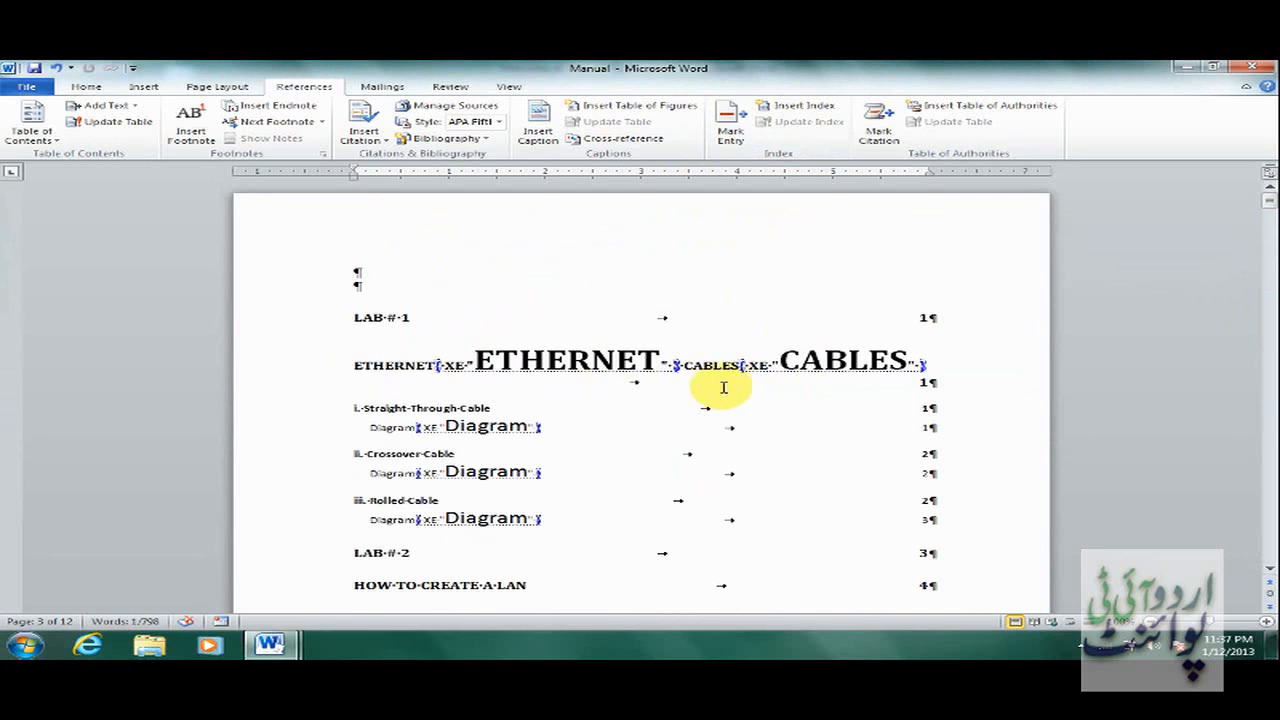
Hide formatting marks and index field codes, then place the cursor below the Index heading on page 11.
{"action": "left_click", "coordinate": [86, 87]}
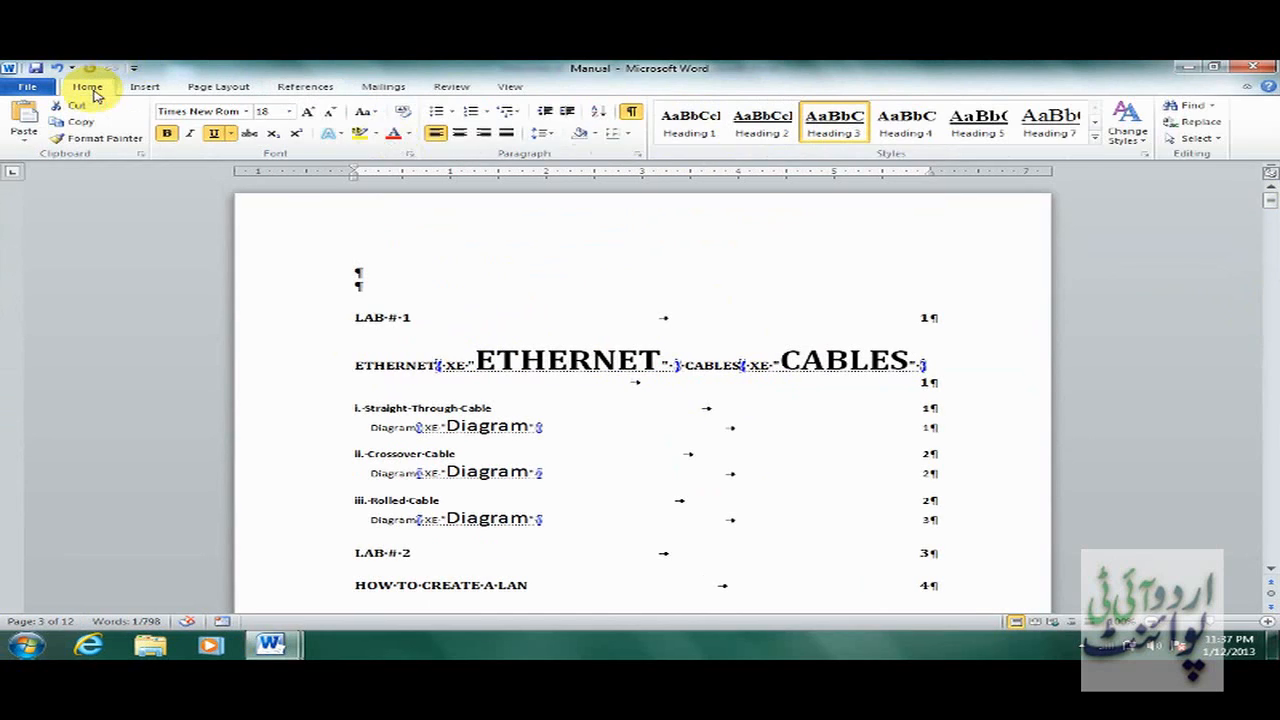
{"action": "left_click", "coordinate": [633, 114]}
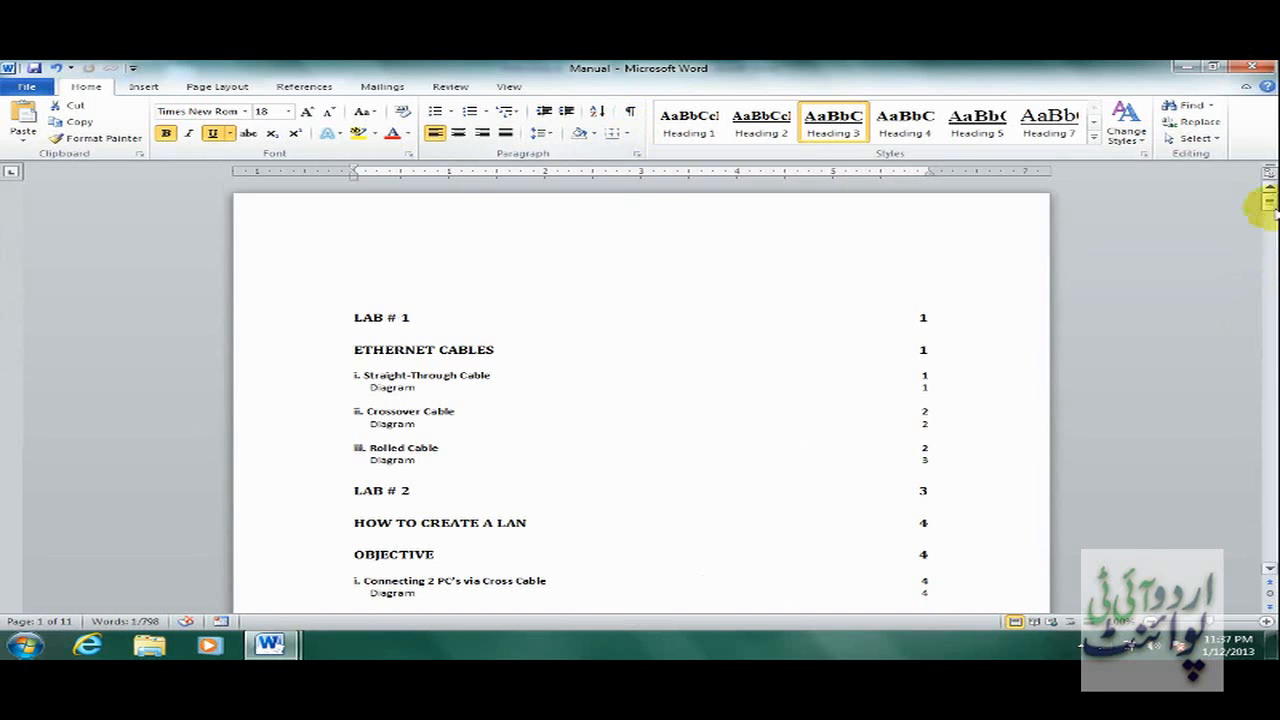
{"action": "left_click_drag", "start_coordinate": [1268, 197], "coordinate": [1270, 556]}
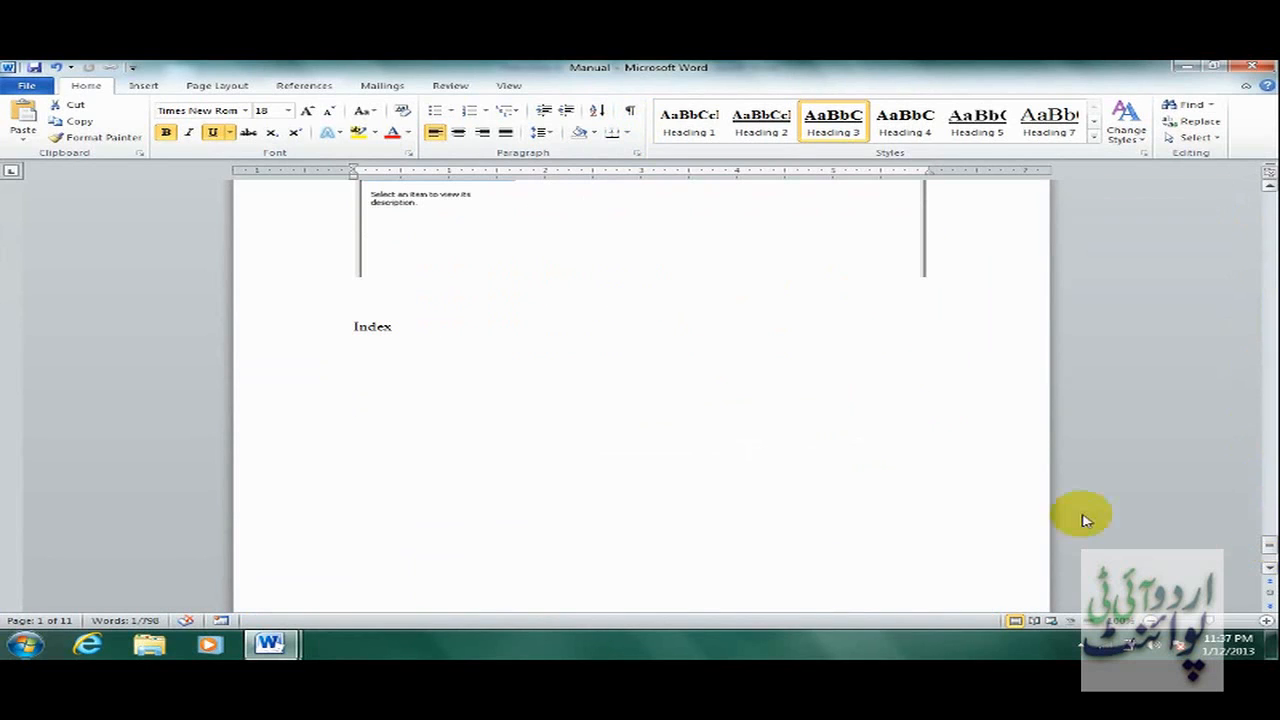
{"action": "left_click", "coordinate": [362, 351]}
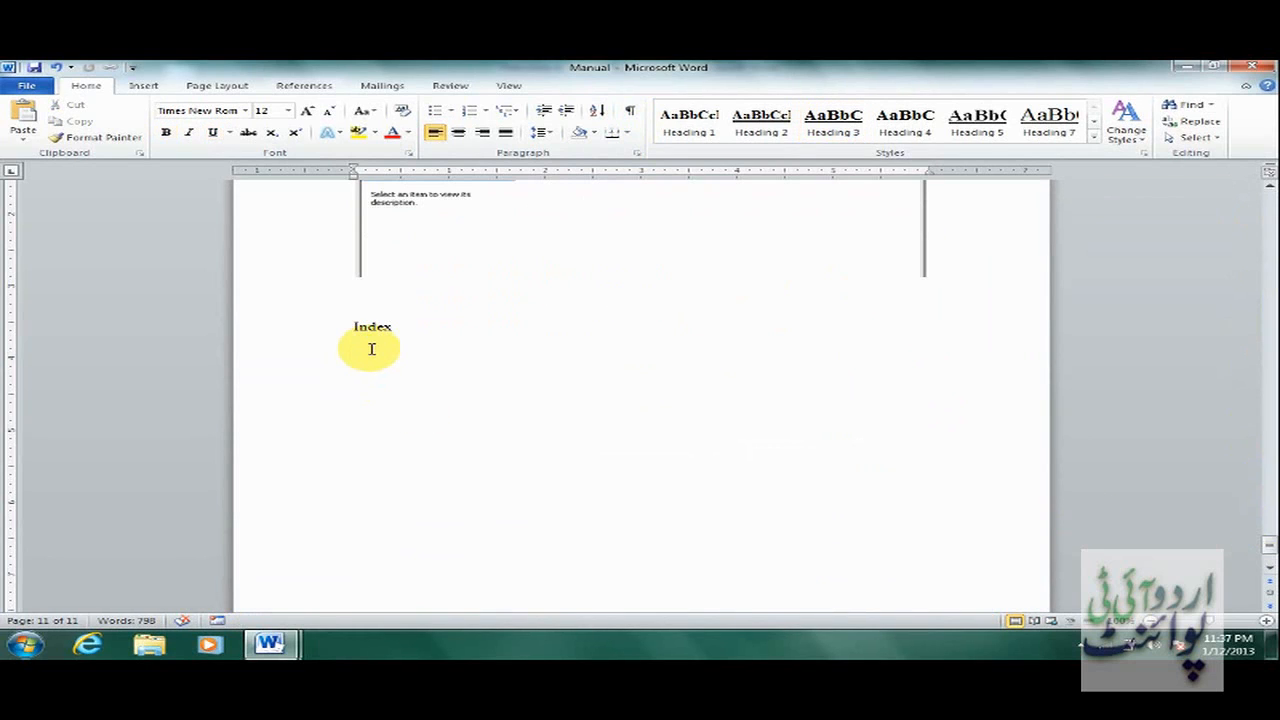
{"action": "left_click", "coordinate": [299, 92]}
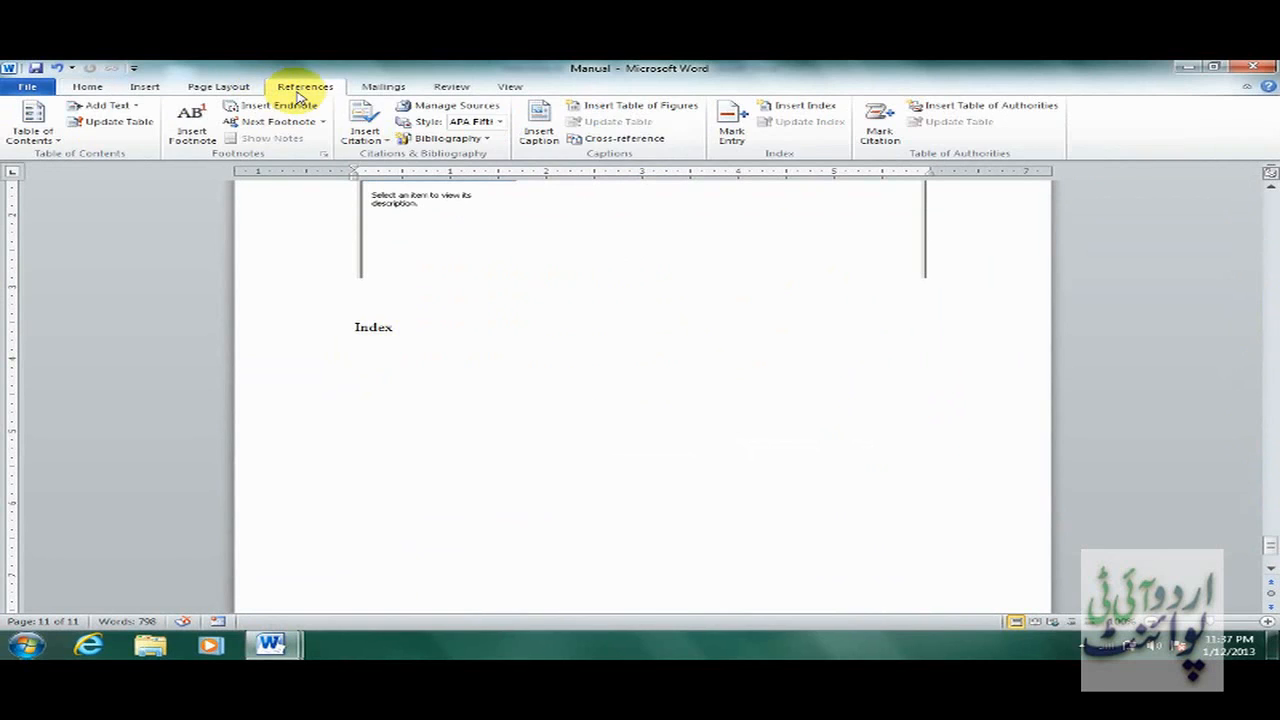
Insert a two-column index in the Fancy format under the Index heading.
{"action": "left_click", "coordinate": [805, 106]}
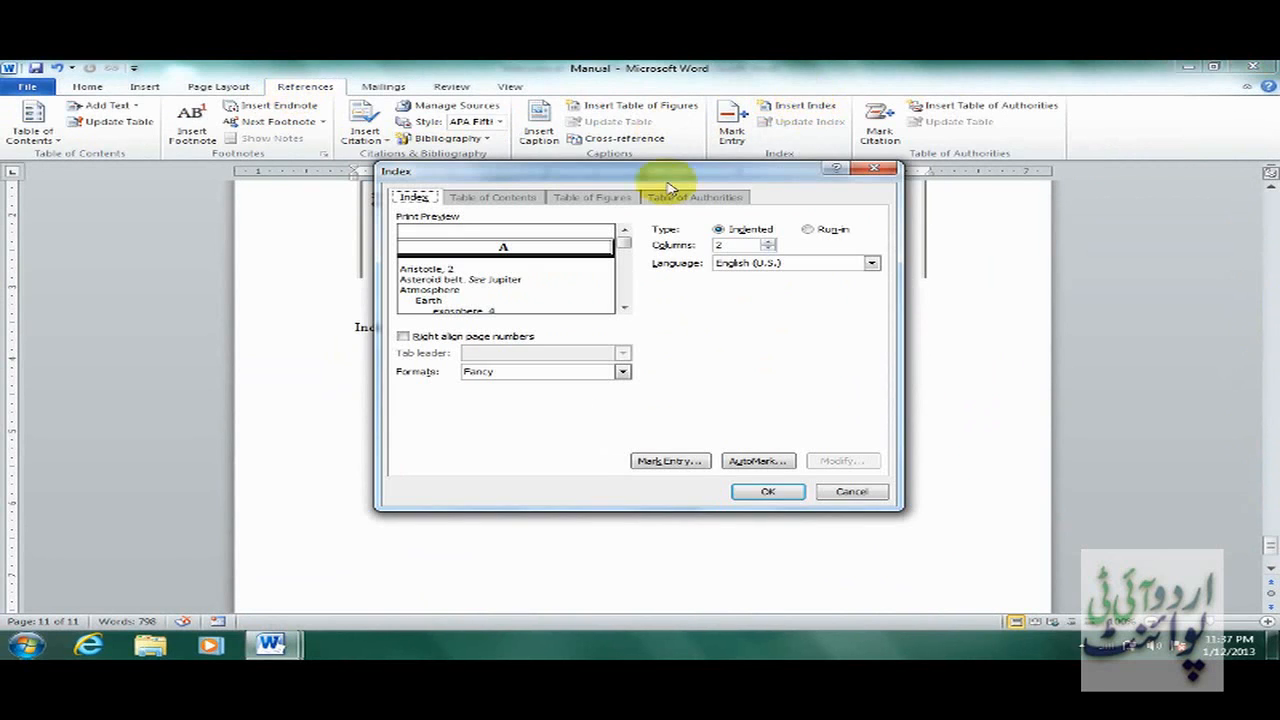
{"action": "left_click", "coordinate": [519, 342]}
{"action": "left_click", "coordinate": [519, 342]}
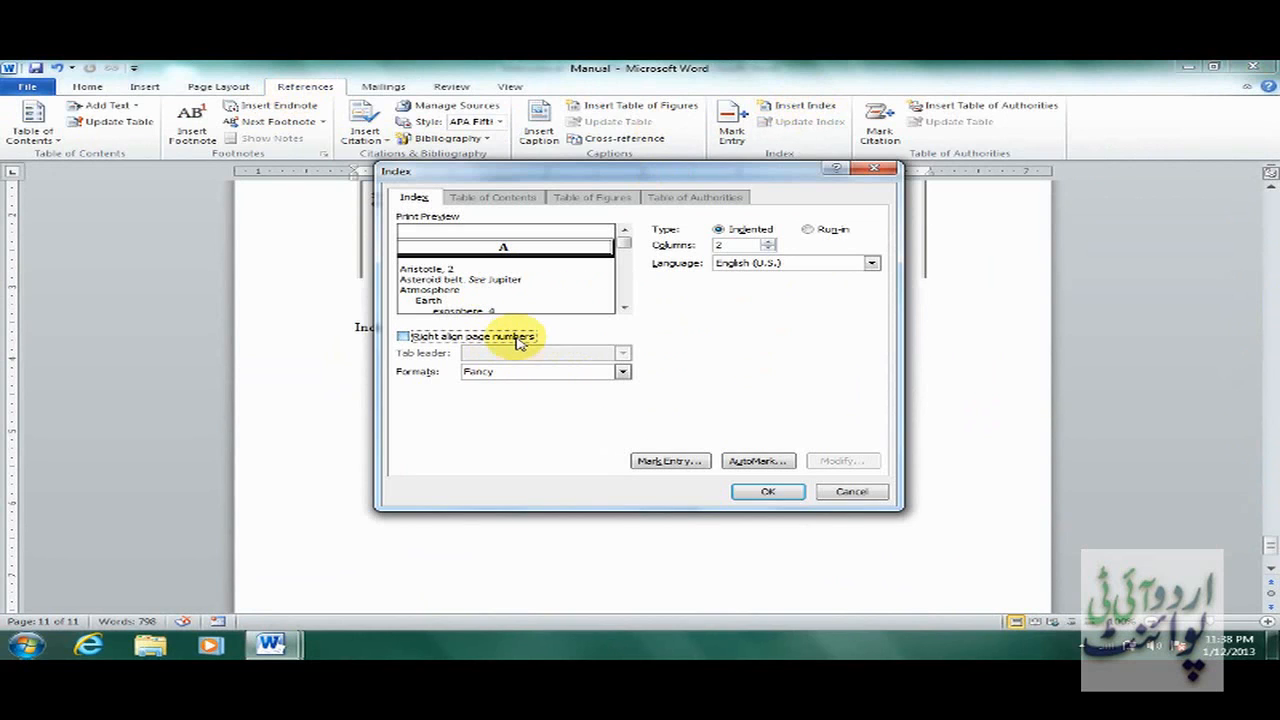
{"action": "left_click", "coordinate": [586, 371]}
{"action": "left_click", "coordinate": [566, 403]}
{"action": "left_click", "coordinate": [560, 371]}
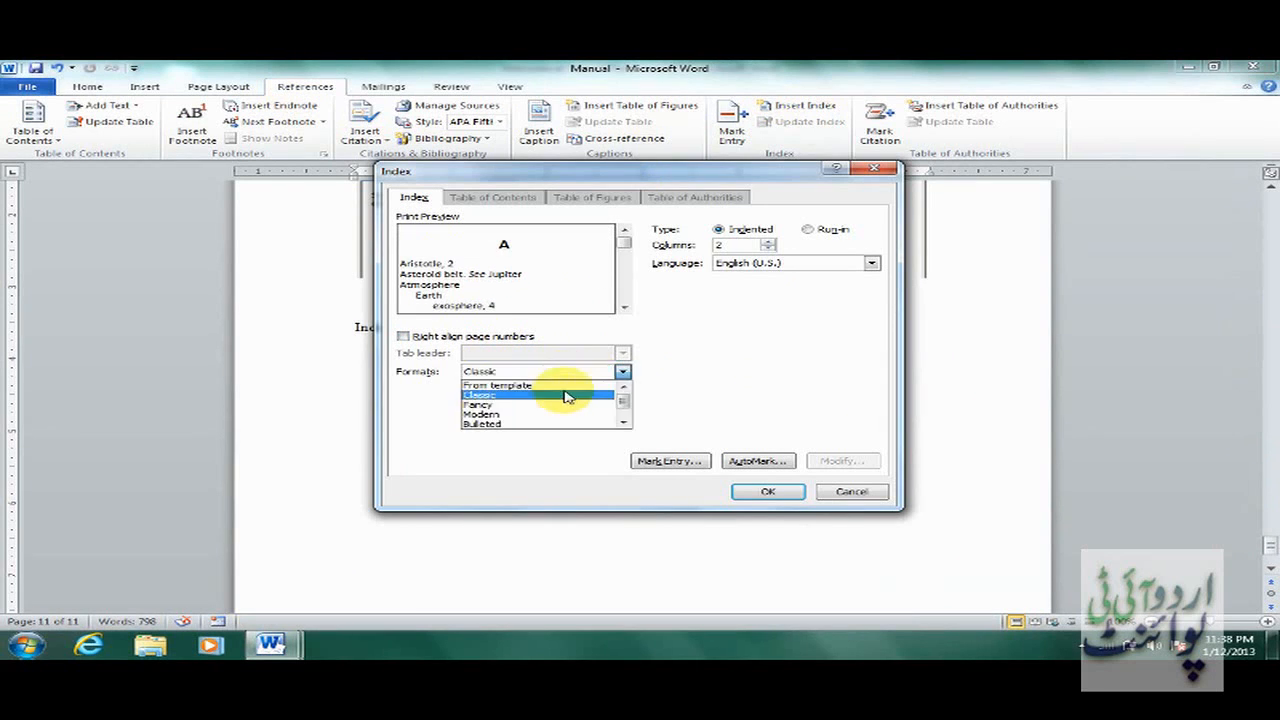
{"action": "left_click", "coordinate": [563, 404]}
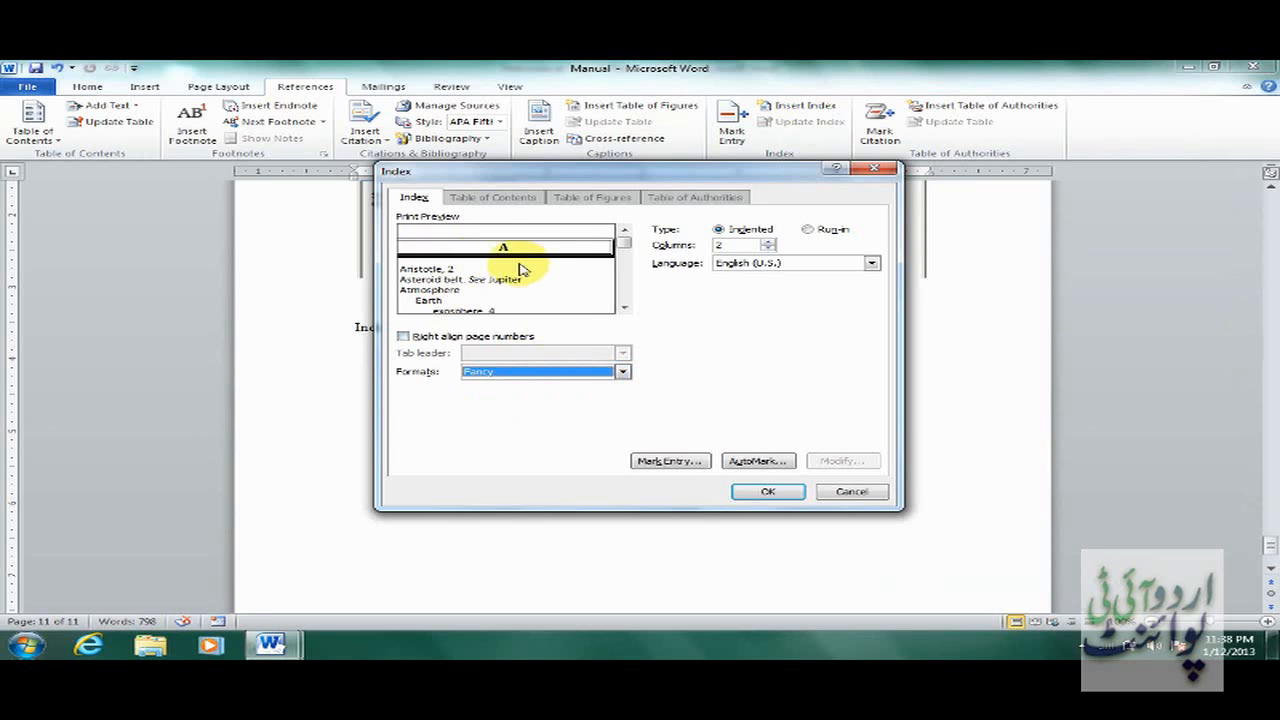
{"action": "left_click", "coordinate": [767, 491]}
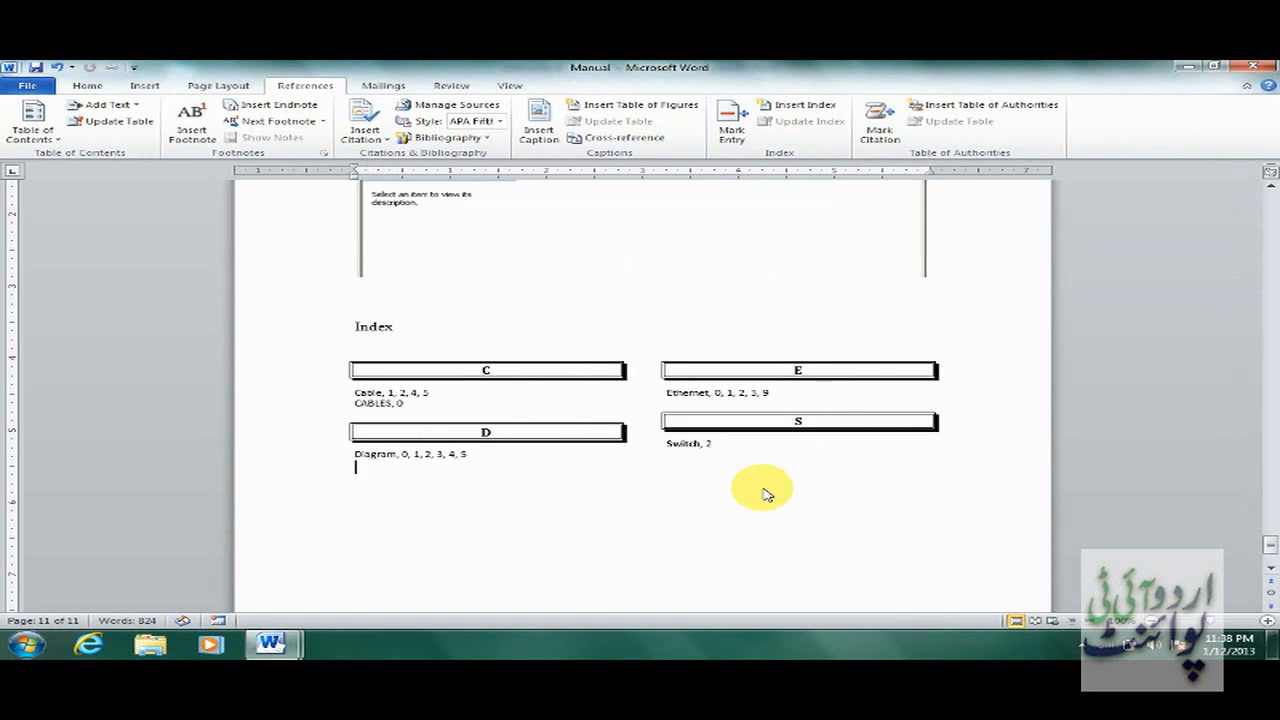
Update the index so it lists Cable, CABLES, Diagram, Ethernet and Switch with page numbers.
{"action": "left_click", "coordinate": [412, 392]}
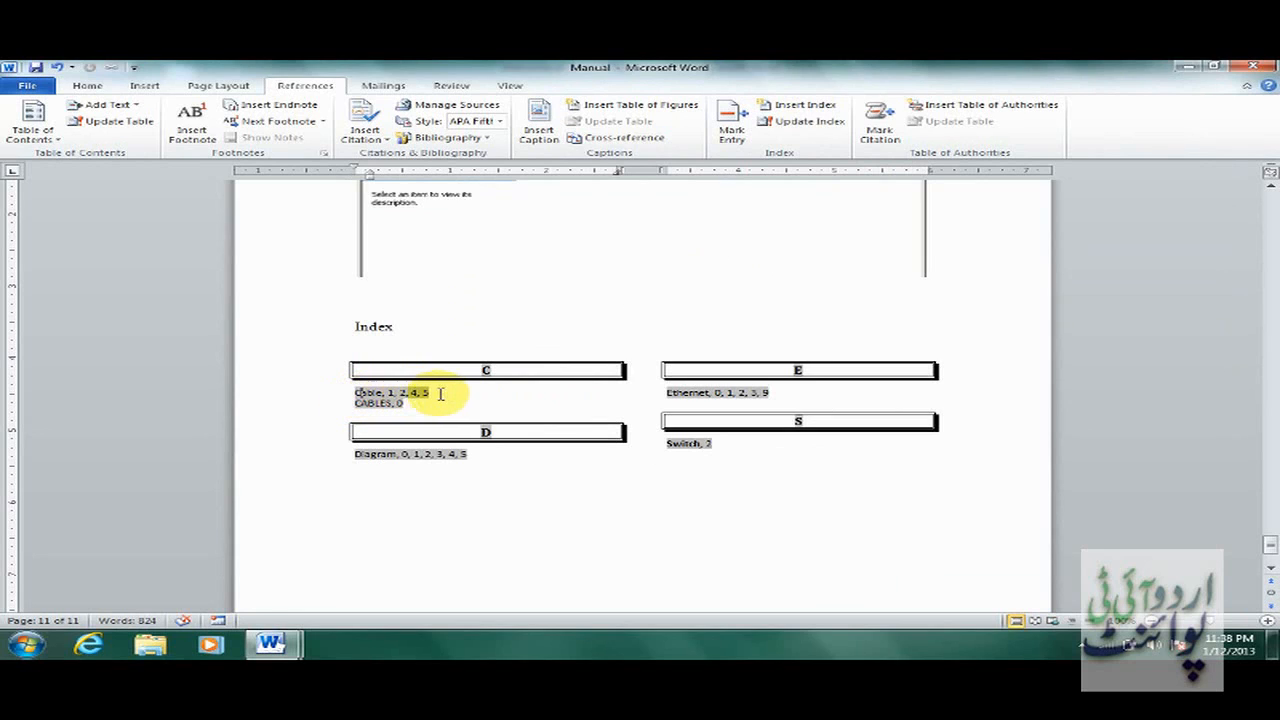
{"action": "left_click", "coordinate": [851, 366]}
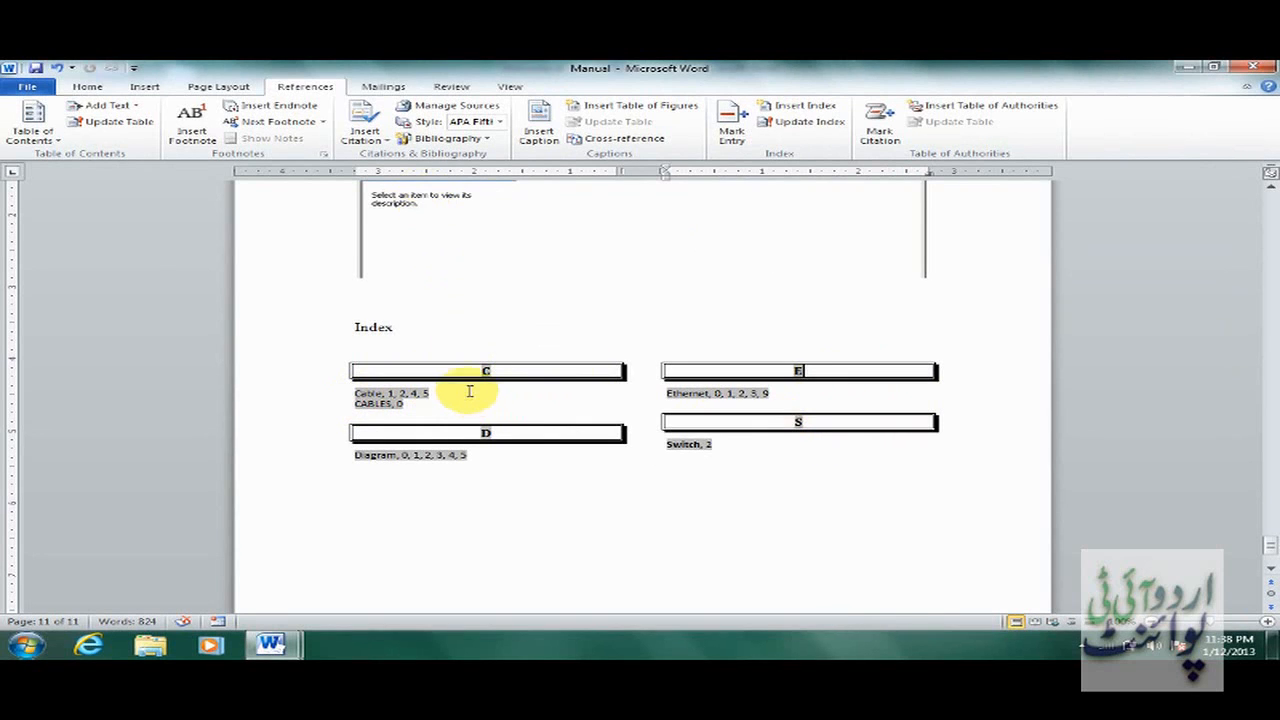
{"action": "left_click", "coordinate": [398, 404]}
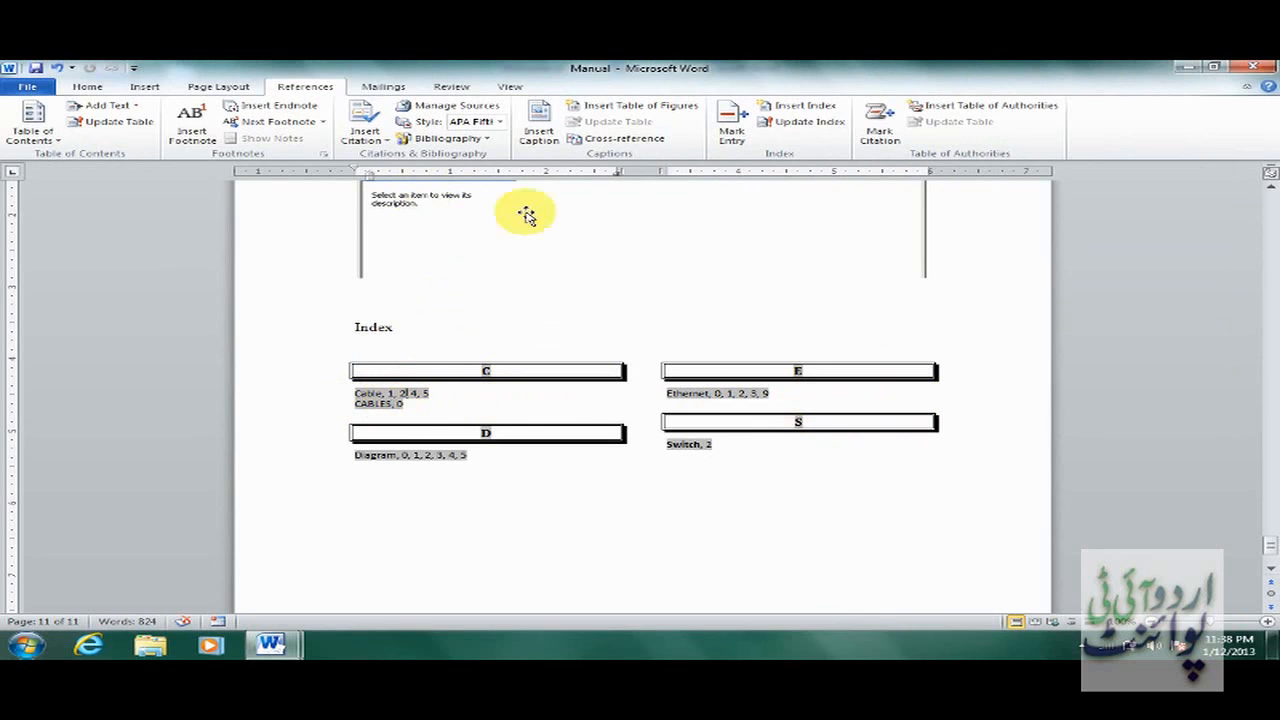
{"action": "left_click", "coordinate": [830, 124]}
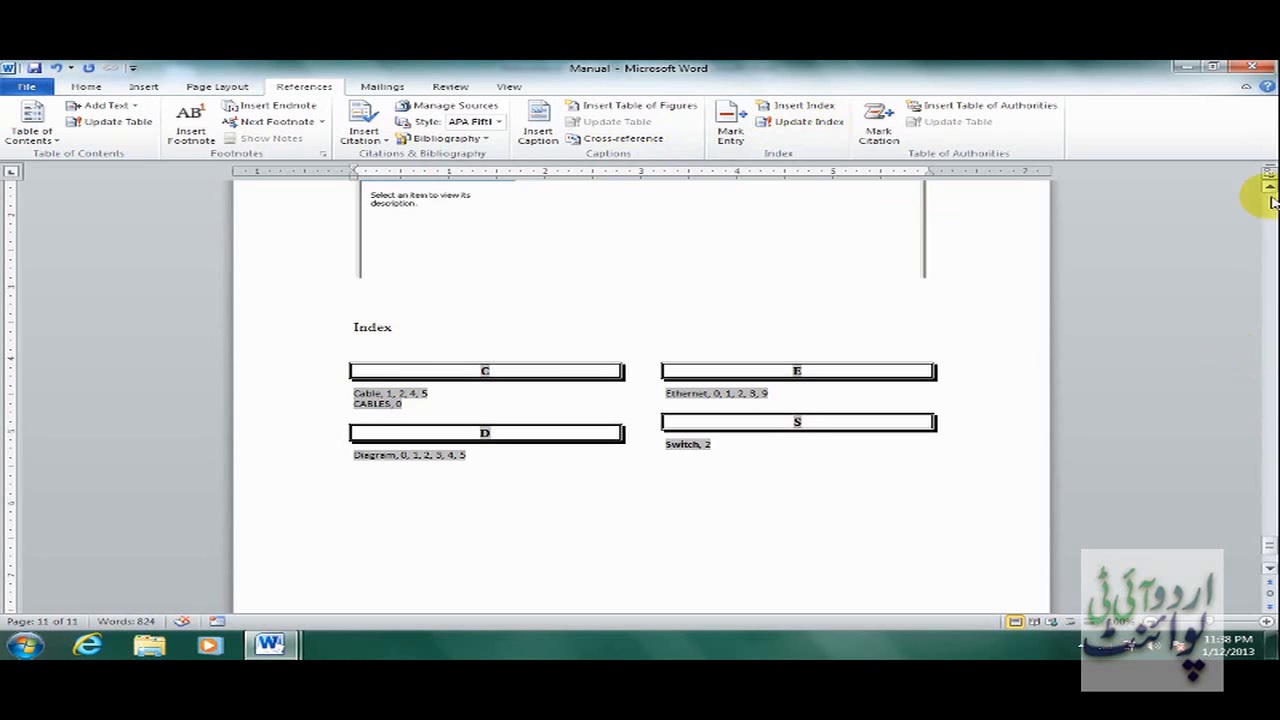
{"action": "left_click_drag", "start_coordinate": [1268, 193], "coordinate": [1268, 193]}
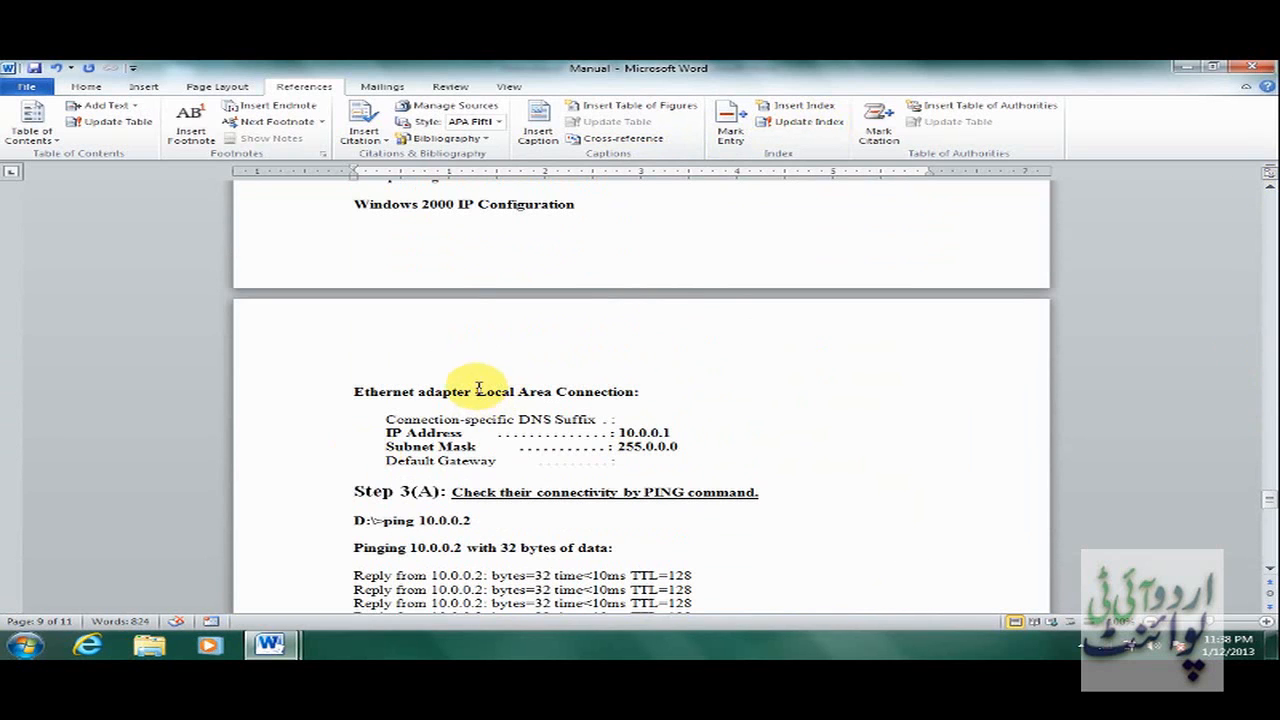
Mark every occurrence of 'Local Area Connection' as an index entry.
{"action": "left_click_drag", "start_coordinate": [476, 391], "coordinate": [583, 402]}
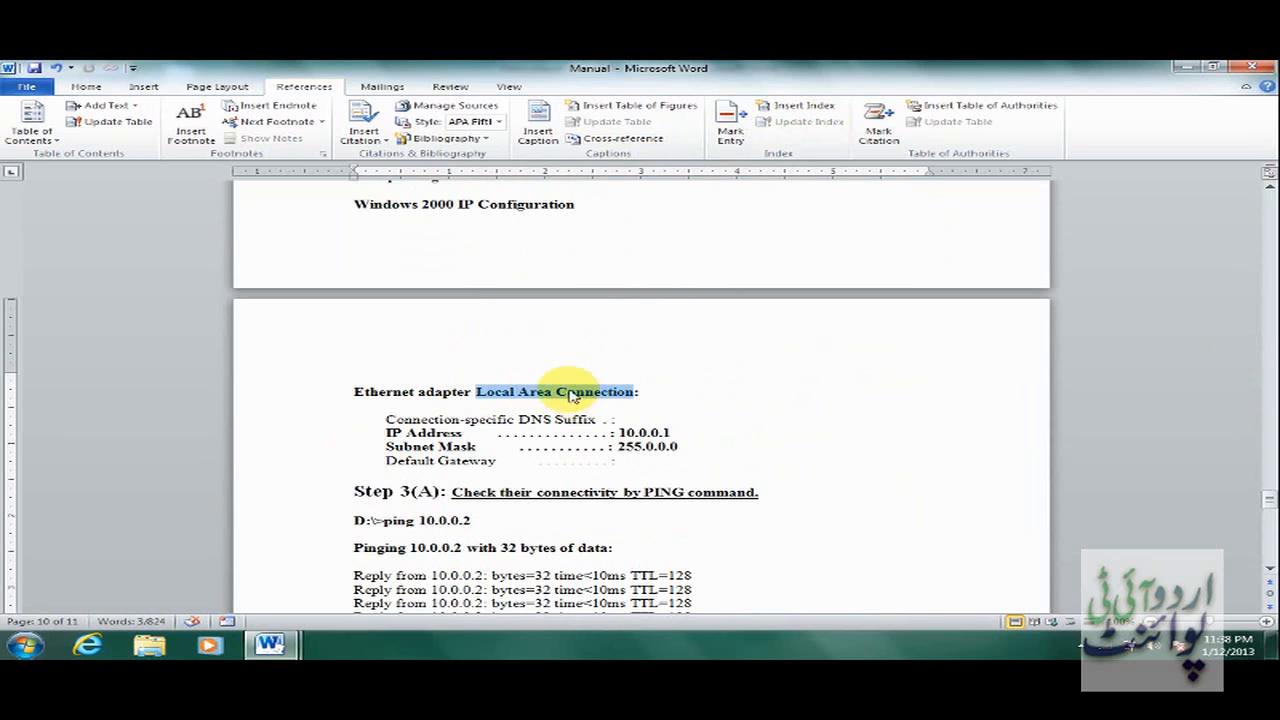
{"action": "left_click", "coordinate": [738, 142]}
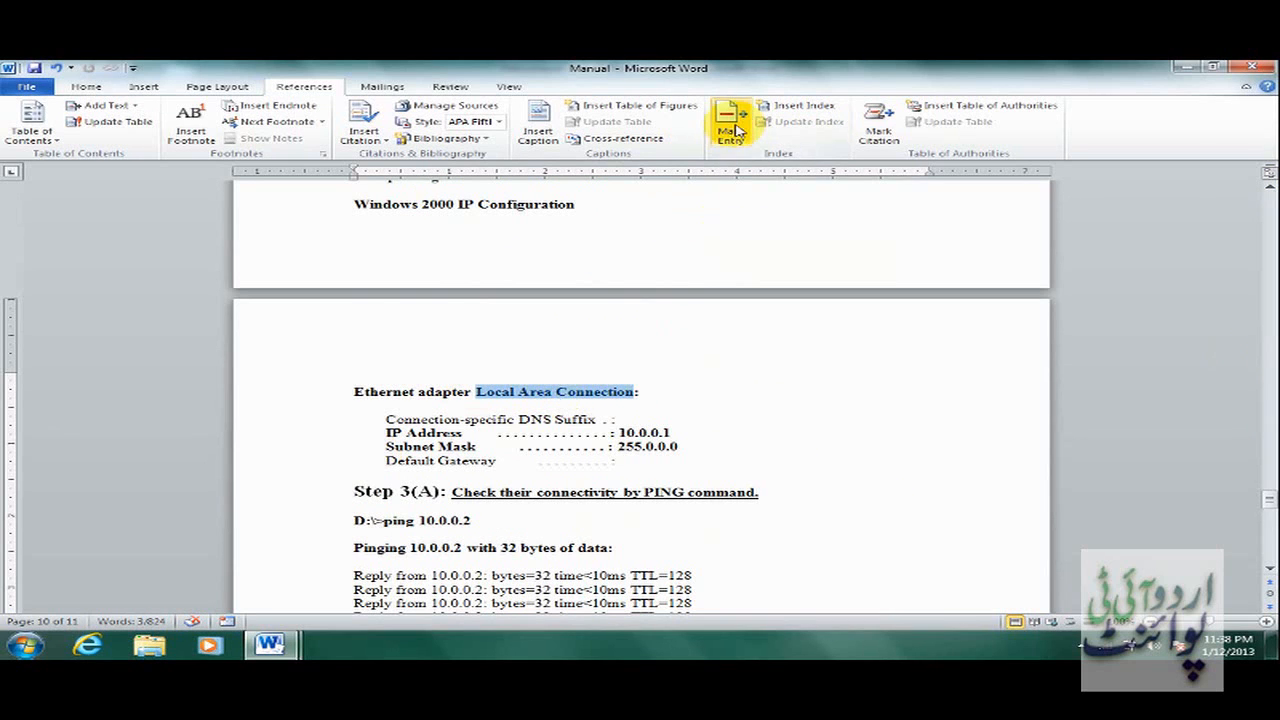
{"action": "left_click", "coordinate": [663, 453]}
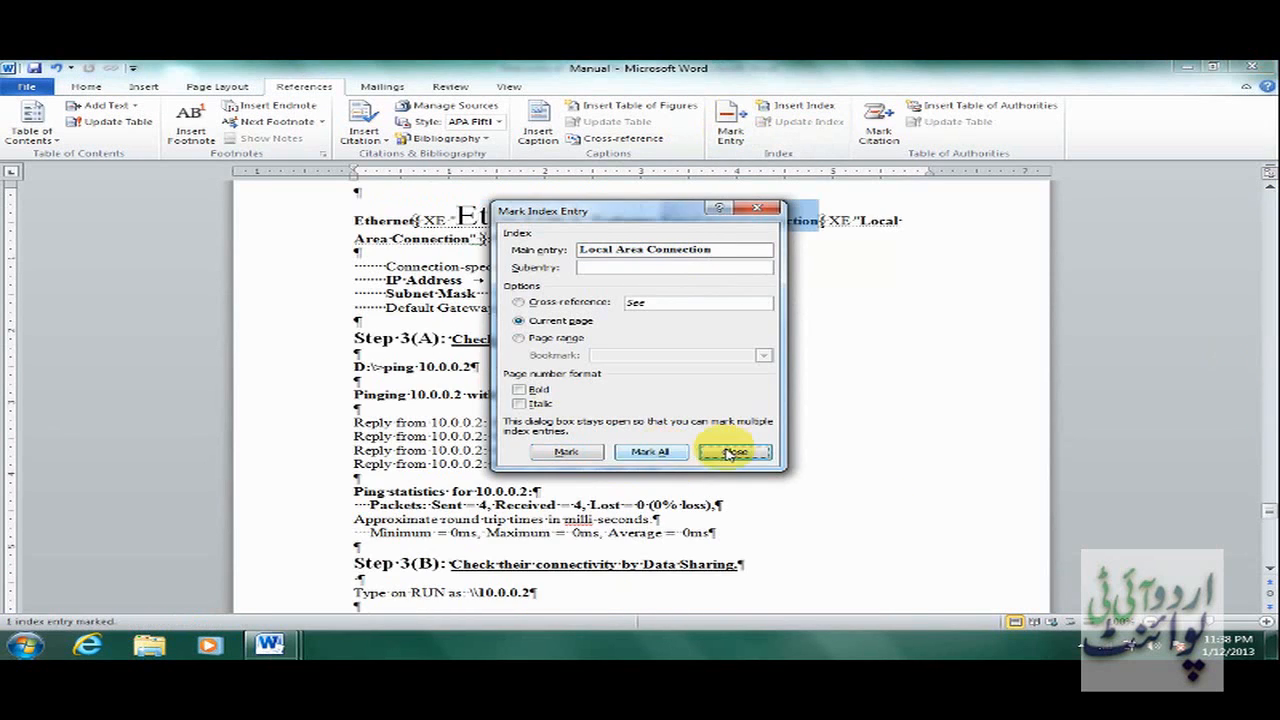
{"action": "left_click", "coordinate": [735, 451]}
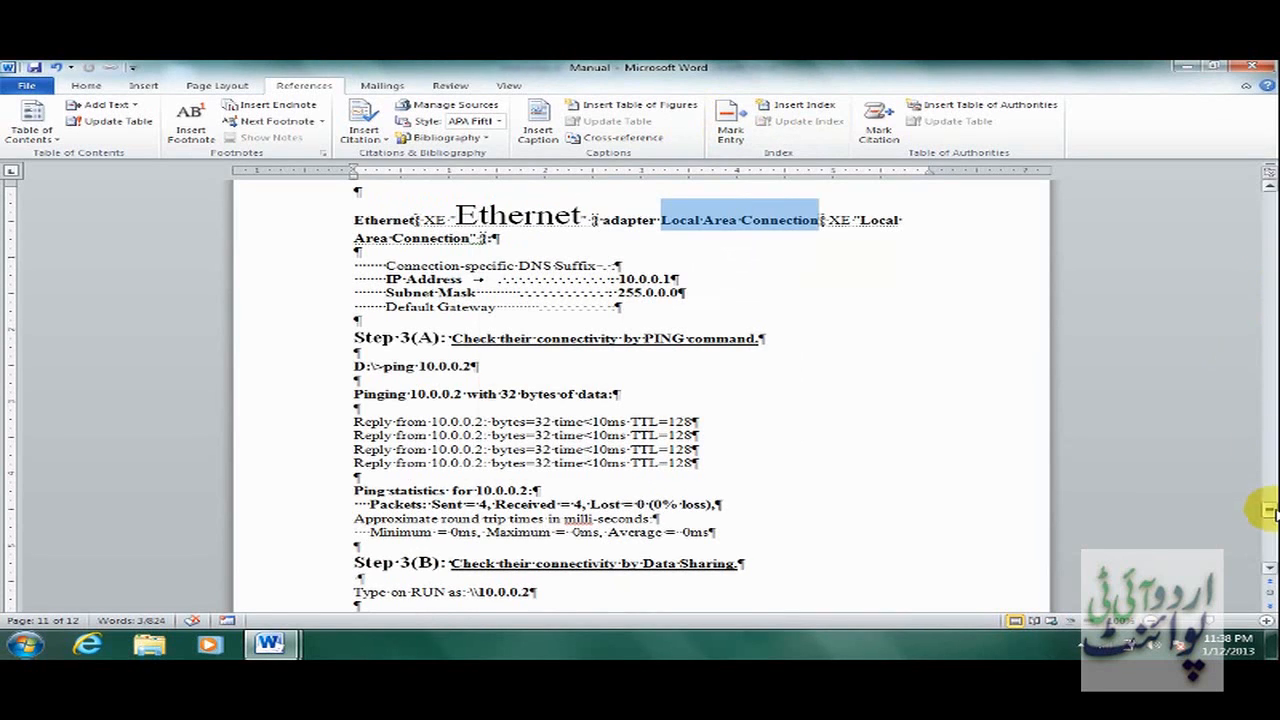
{"action": "left_click_drag", "start_coordinate": [1268, 508], "coordinate": [1268, 560]}
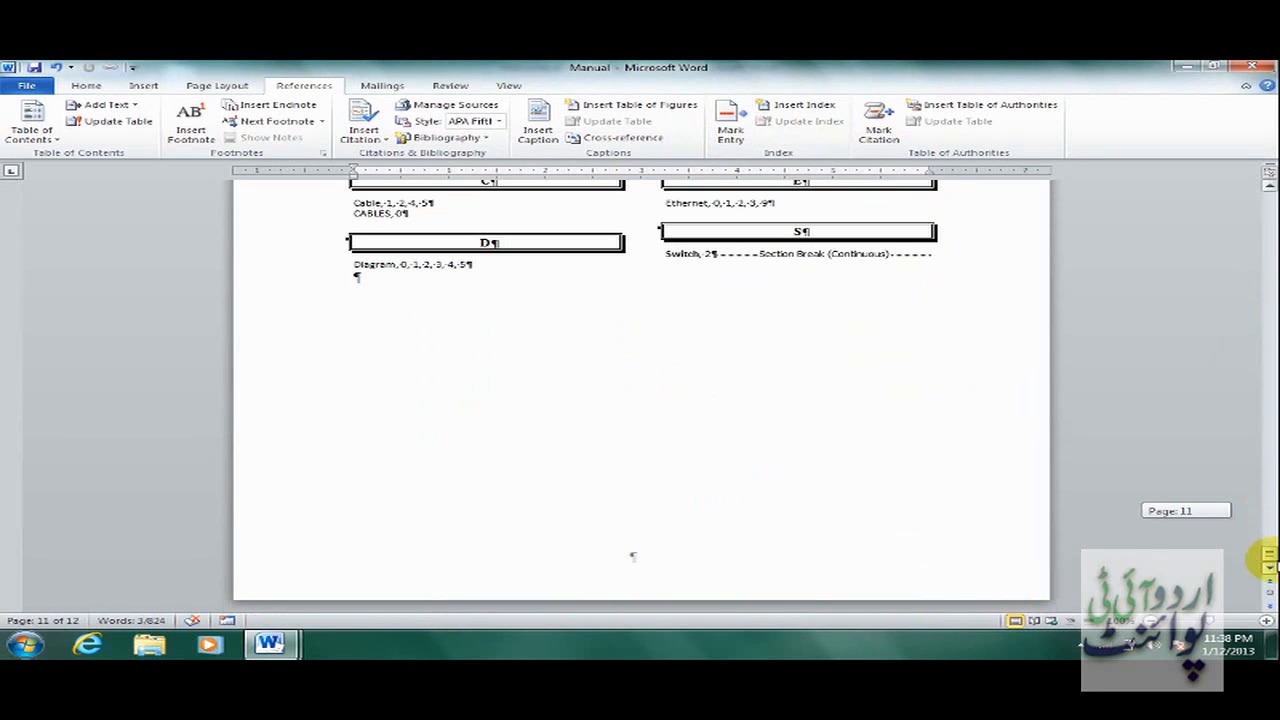
Update the index so it gains an L entry for Local Area Connection.
{"action": "left_click", "coordinate": [543, 266]}
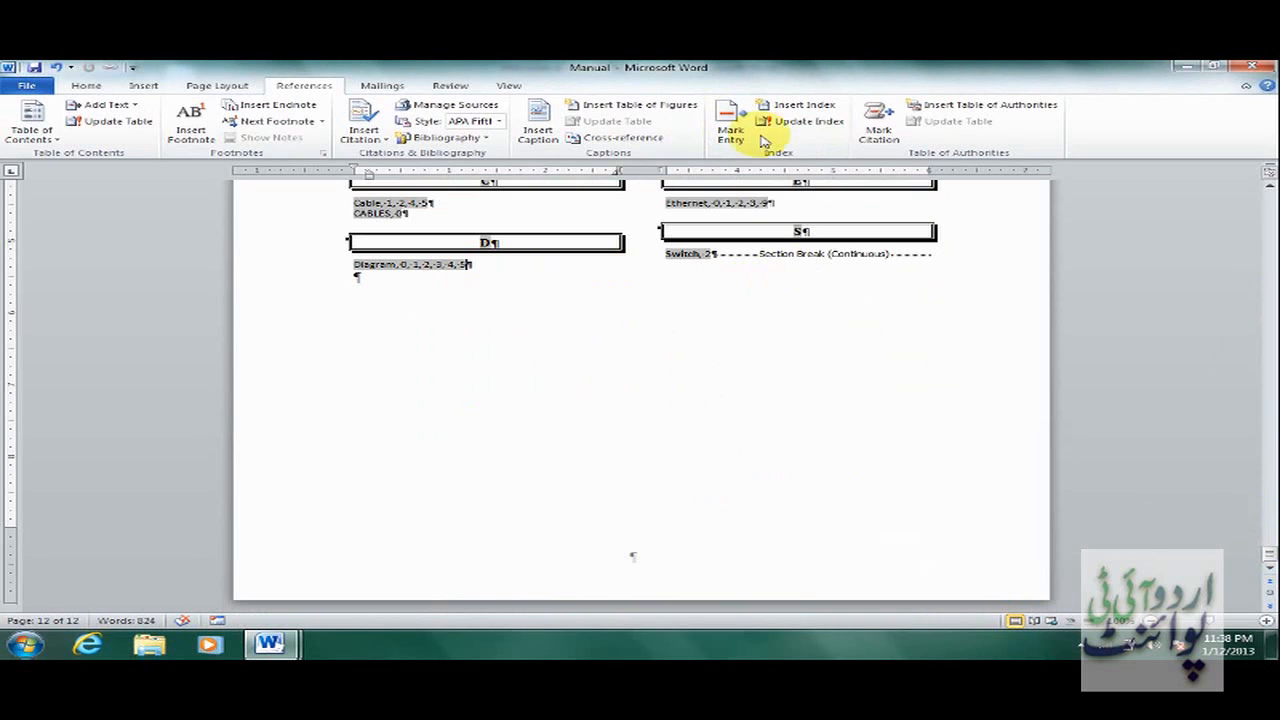
{"action": "left_click", "coordinate": [806, 122]}
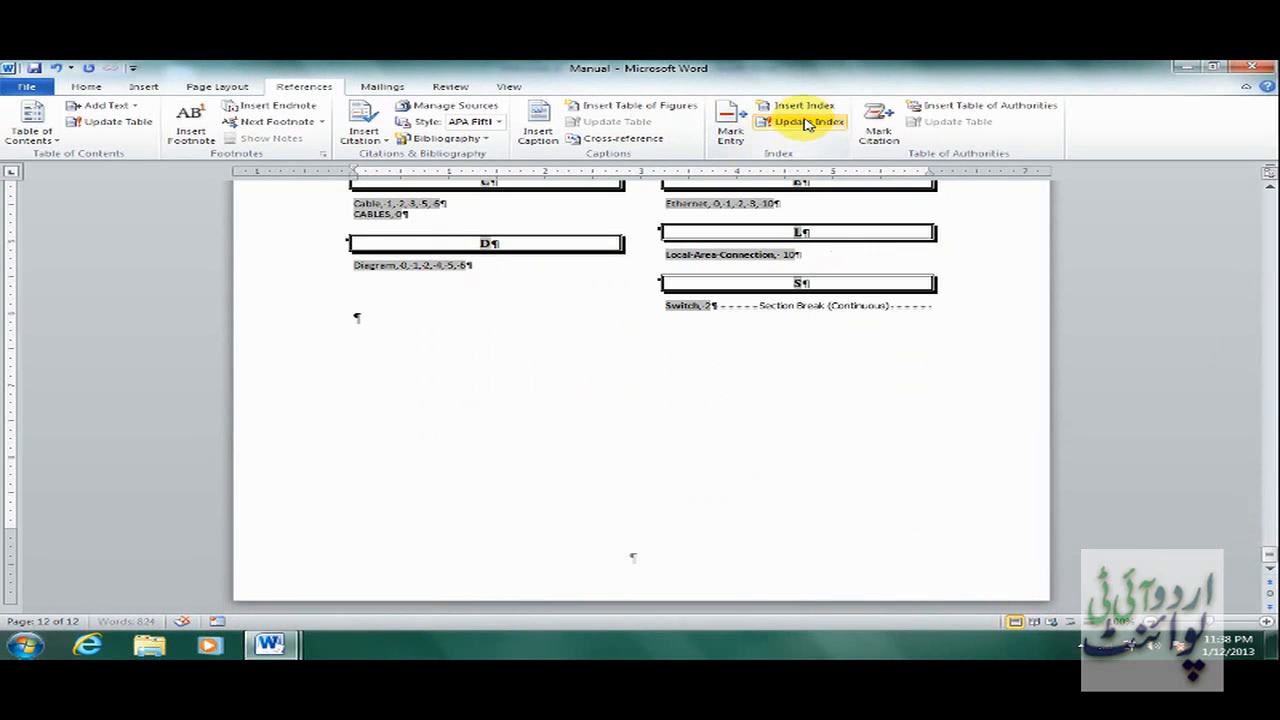
{"action": "left_click", "coordinate": [842, 346]}
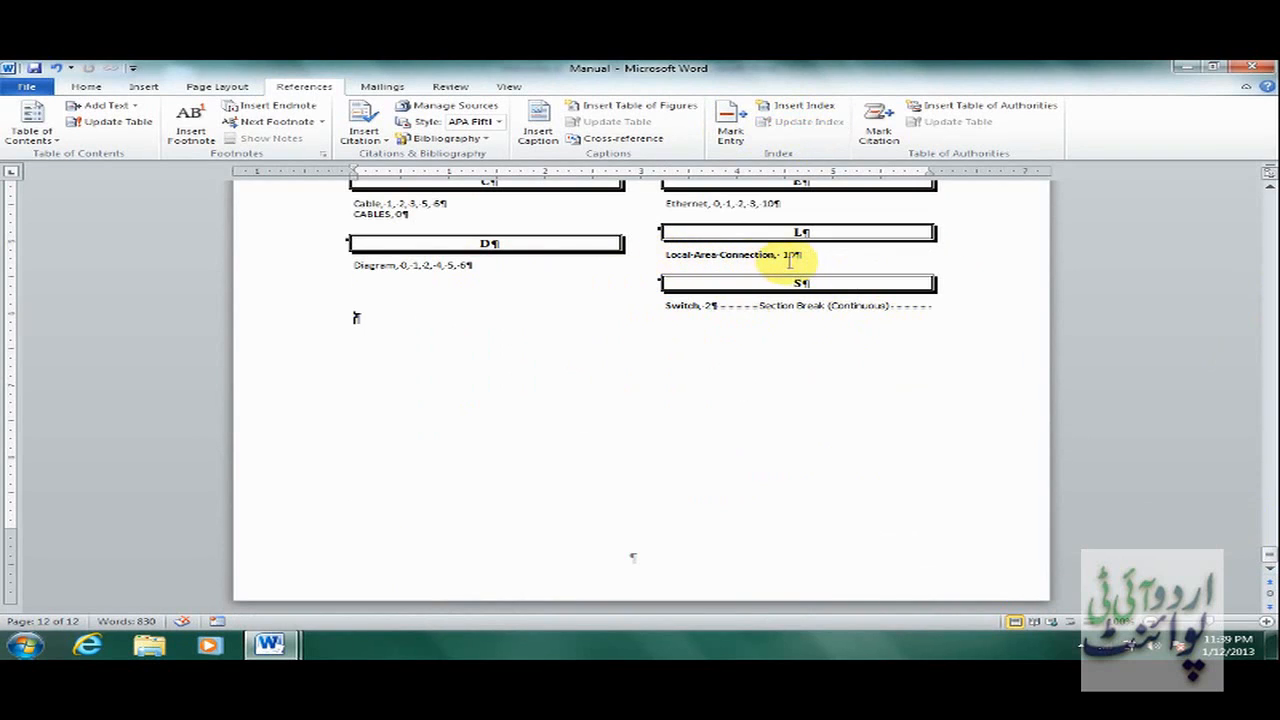
Hide the formatting marks and return to the table of contents at the document start.
{"action": "left_click", "coordinate": [88, 87]}
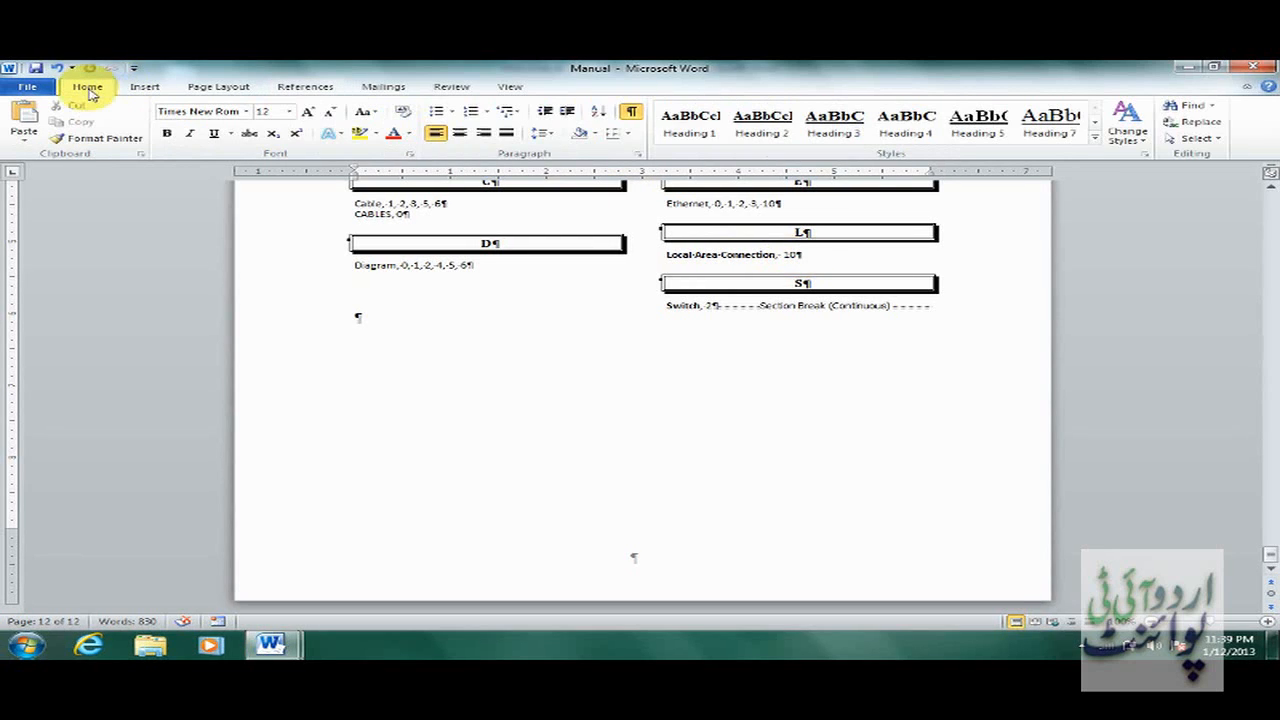
{"action": "left_click", "coordinate": [631, 112]}
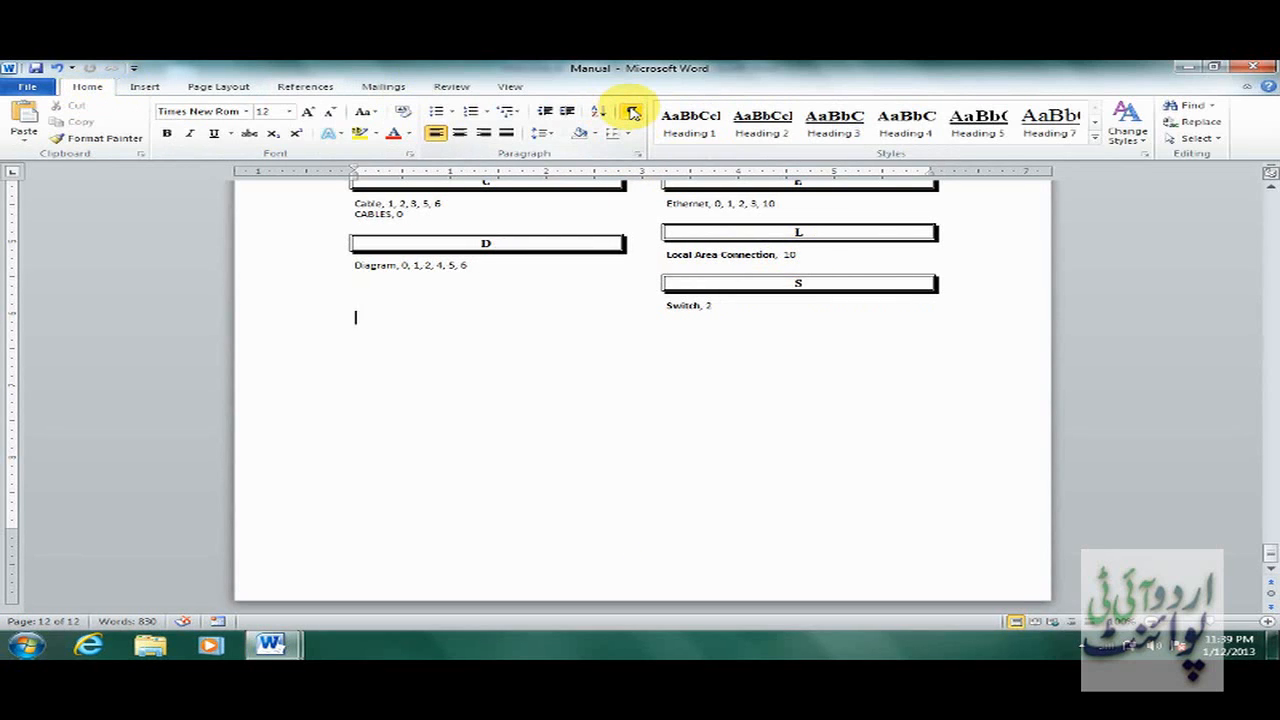
{"action": "left_click", "coordinate": [1269, 190]}
{"action": "left_click", "coordinate": [1269, 190]}
{"action": "left_click", "coordinate": [1269, 190]}
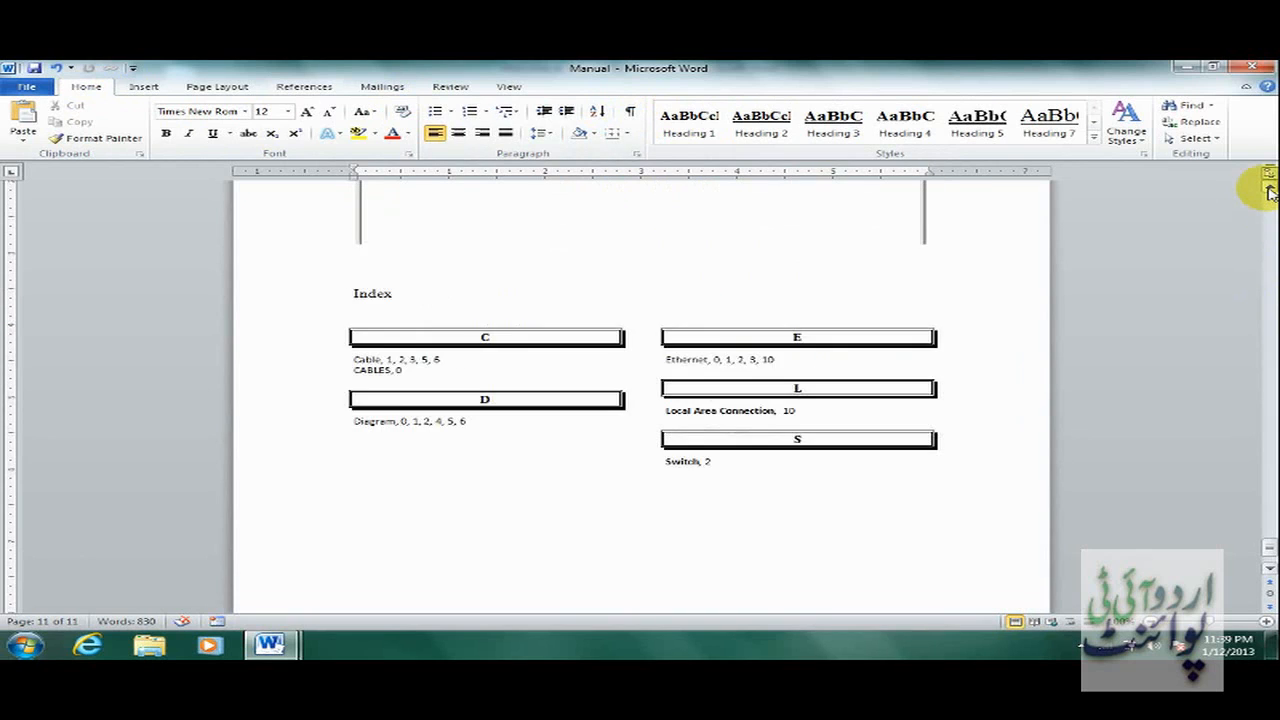
{"action": "left_click", "coordinate": [1269, 190]}
{"action": "left_click", "coordinate": [1269, 190]}
{"action": "left_click", "coordinate": [1269, 190]}
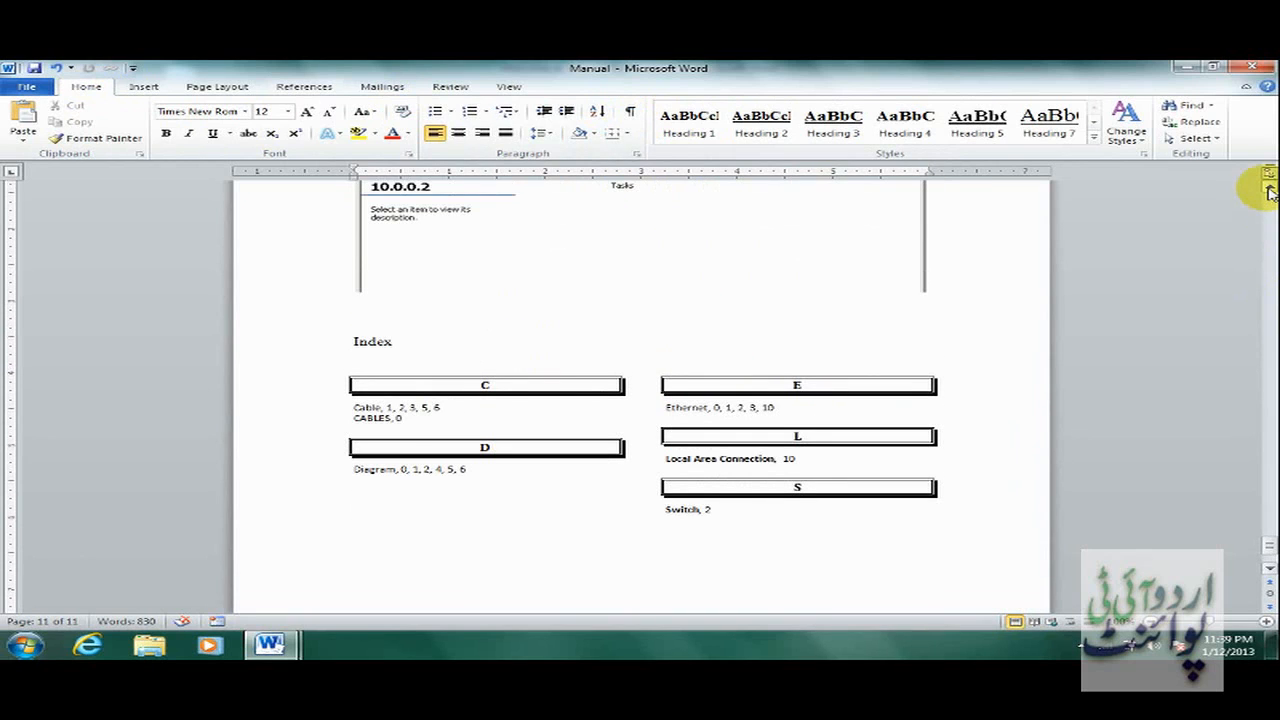
{"action": "left_click", "coordinate": [1269, 190]}
{"action": "left_click", "coordinate": [1269, 190]}
{"action": "left_click", "coordinate": [1269, 190]}
{"action": "left_click", "coordinate": [1269, 190]}
{"action": "left_click", "coordinate": [1269, 190]}
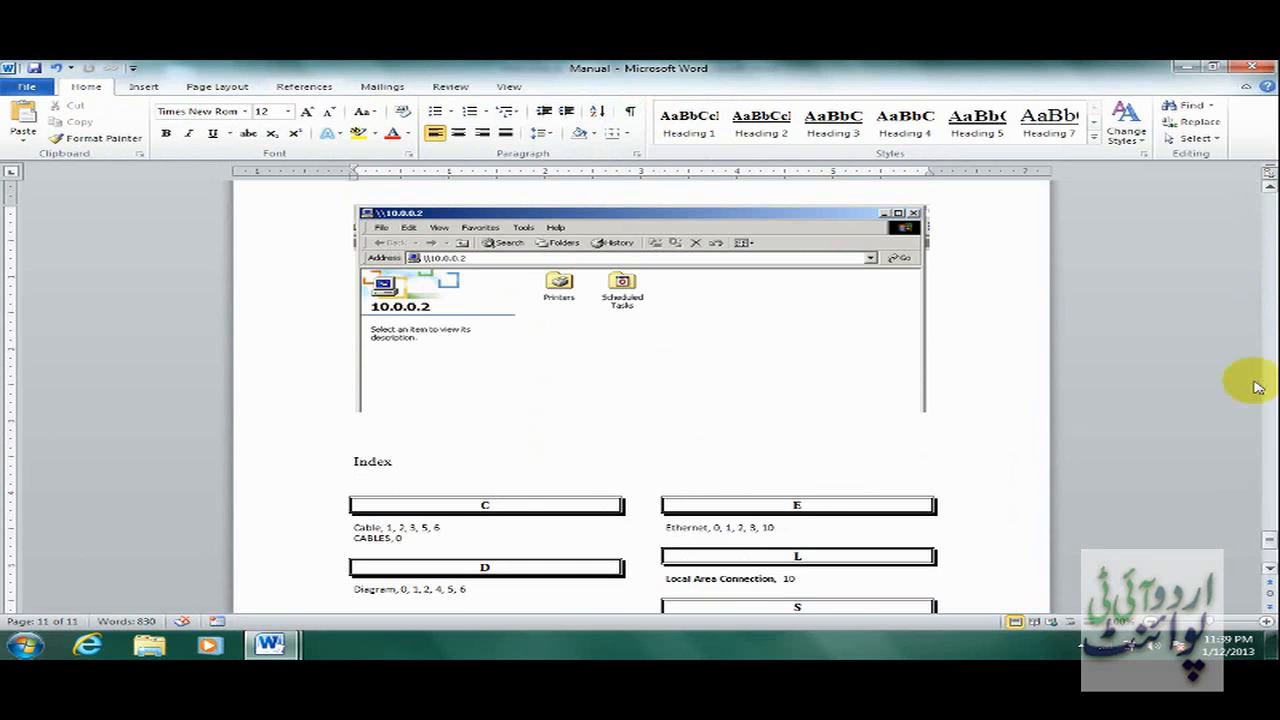
{"action": "left_click_drag", "start_coordinate": [1268, 541], "coordinate": [1260, 189]}
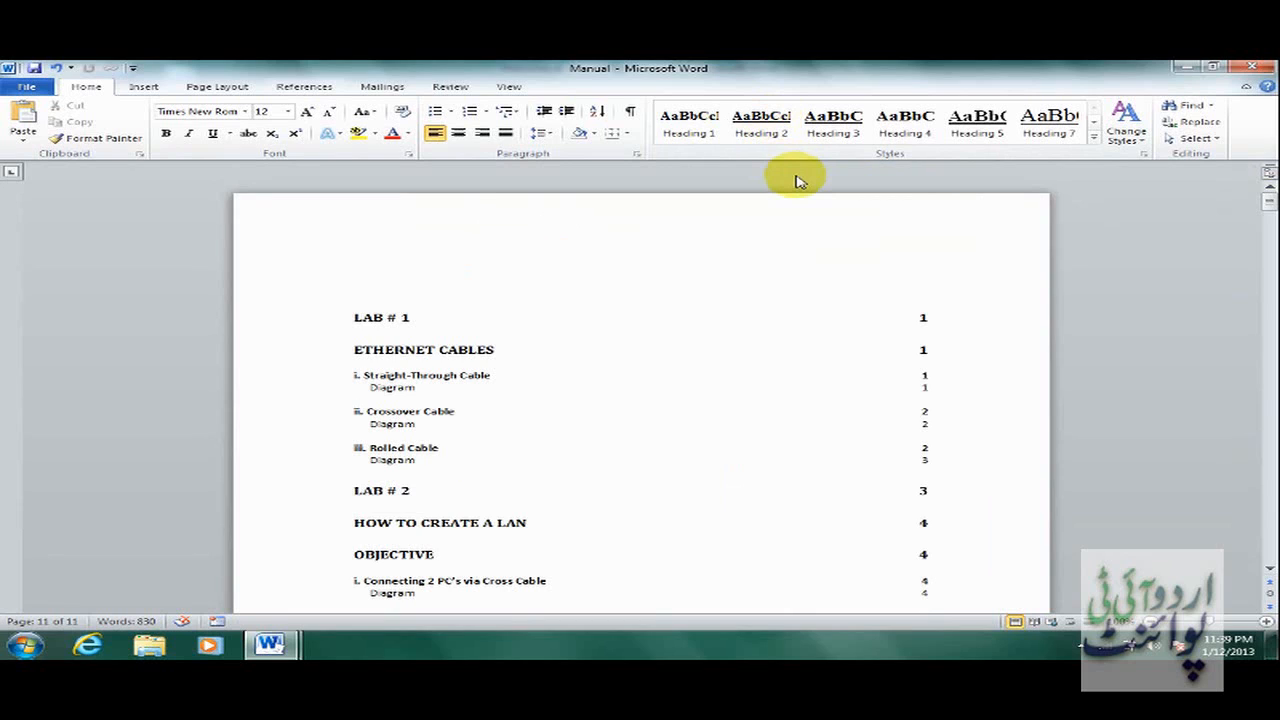
{"action": "key", "text": "ctrl+End"}
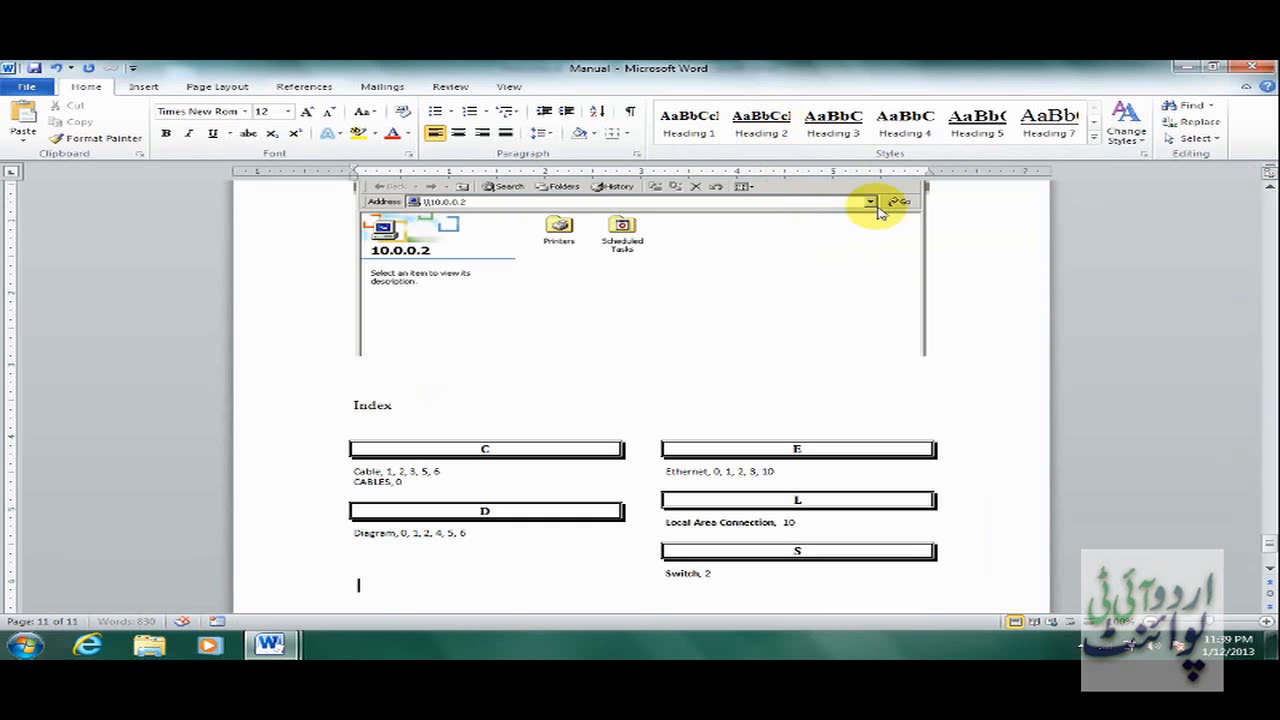
{"action": "left_click_drag", "start_coordinate": [1266, 536], "coordinate": [1257, 194]}
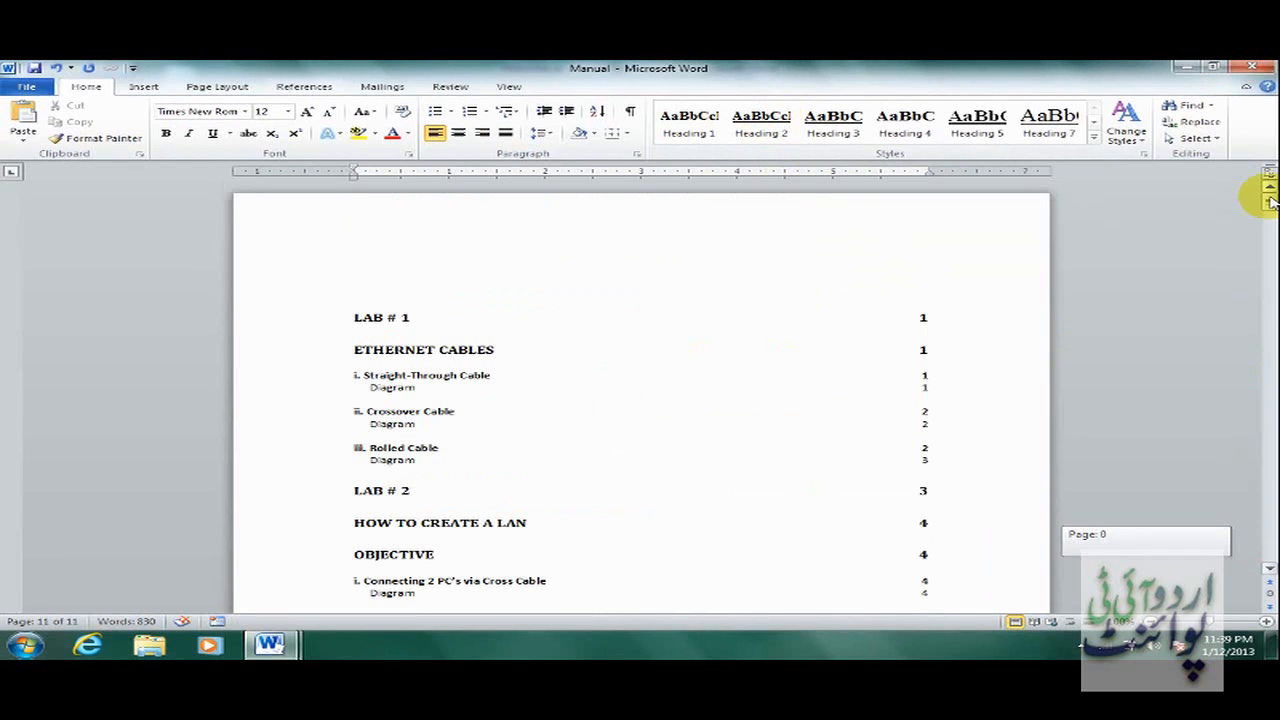
{"action": "left_click", "coordinate": [481, 326]}
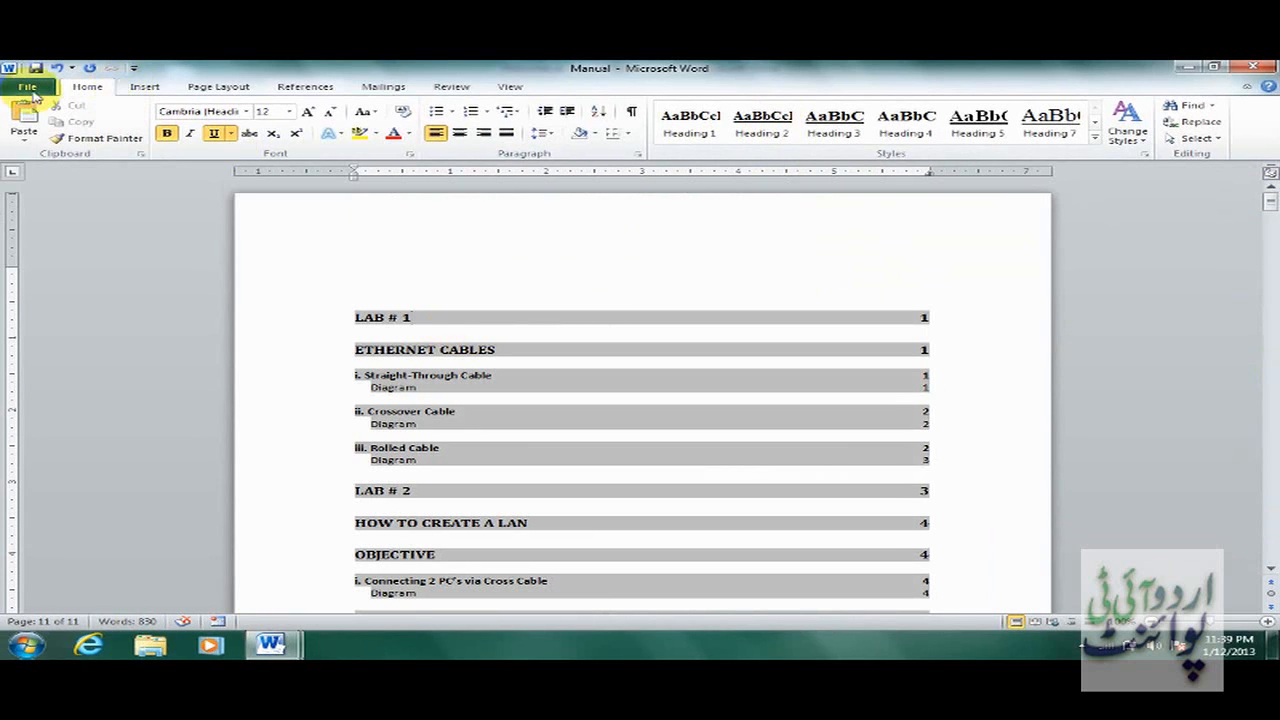
Open the custom table of contents Options and bring the Heading 4 and 5 level boxes into view.
{"action": "left_click", "coordinate": [316, 88]}
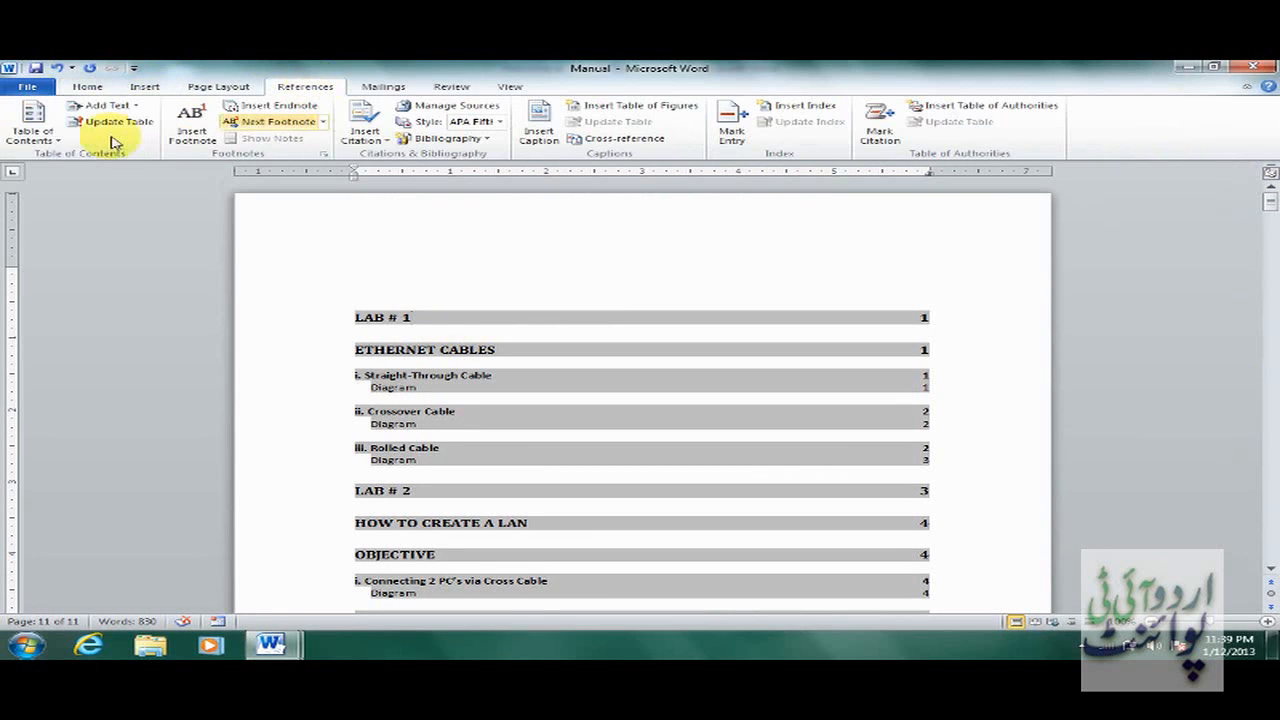
{"action": "left_click", "coordinate": [33, 128]}
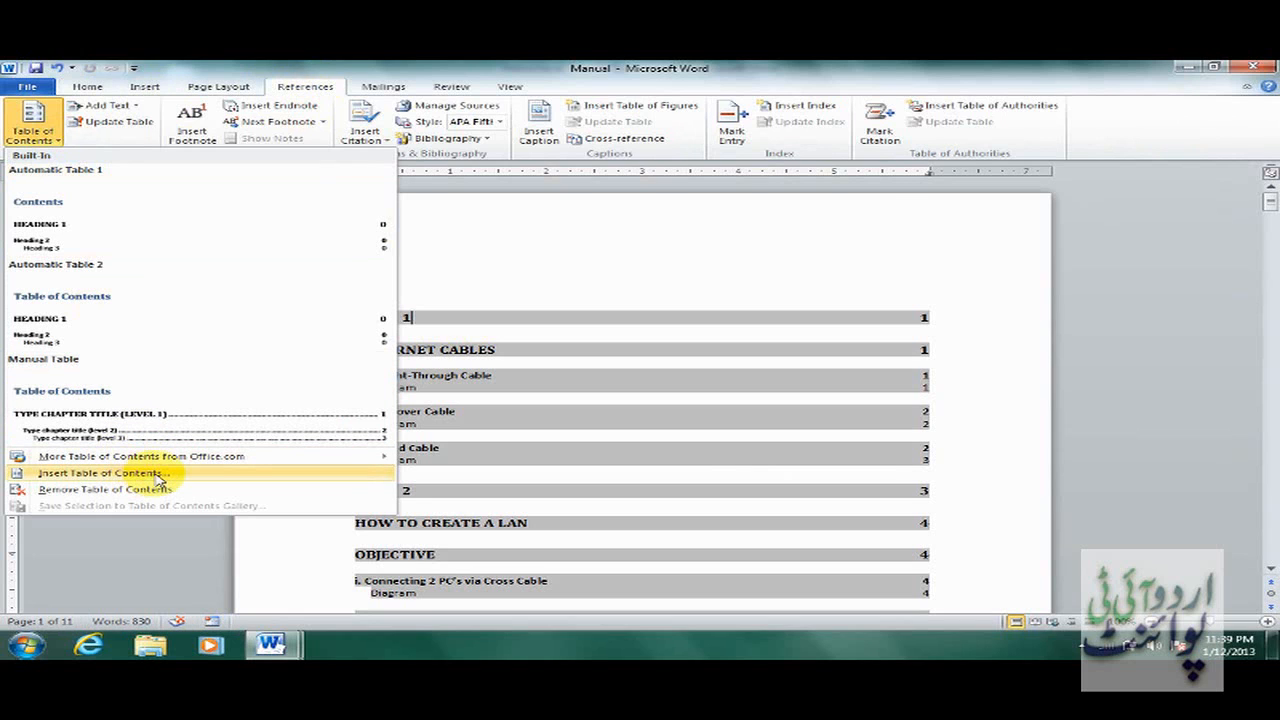
{"action": "left_click", "coordinate": [157, 476]}
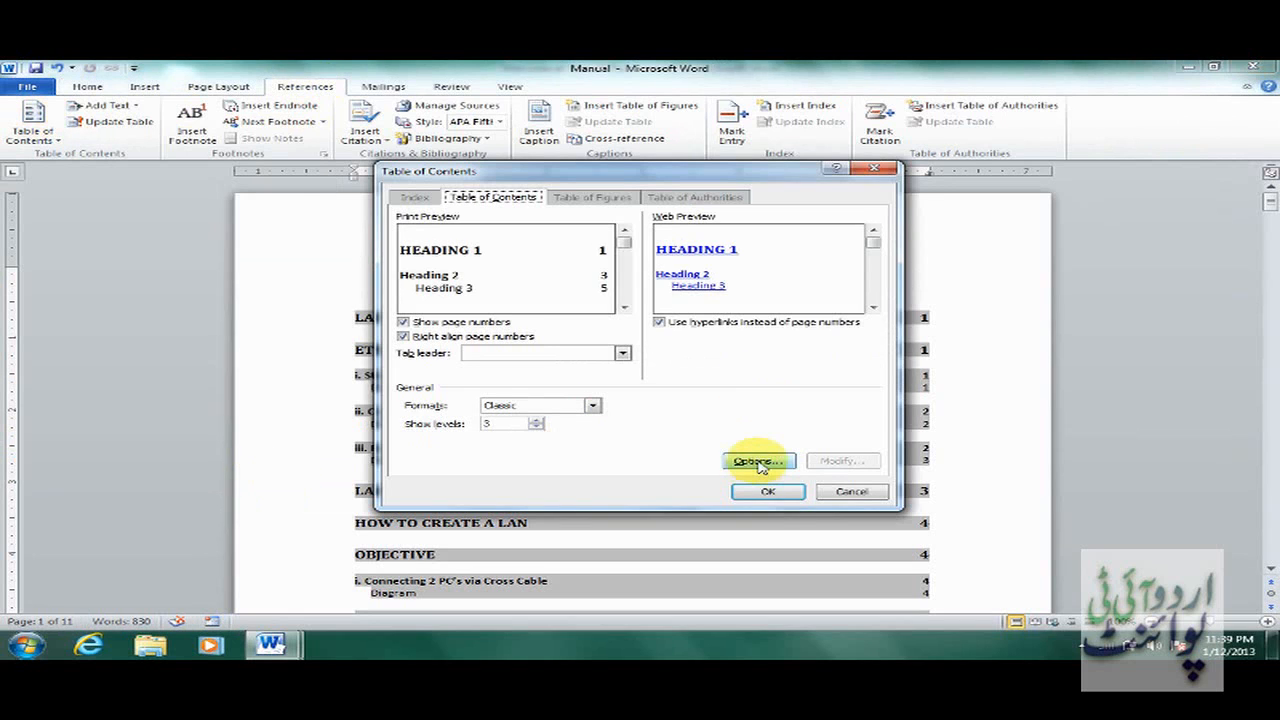
{"action": "left_click", "coordinate": [758, 463]}
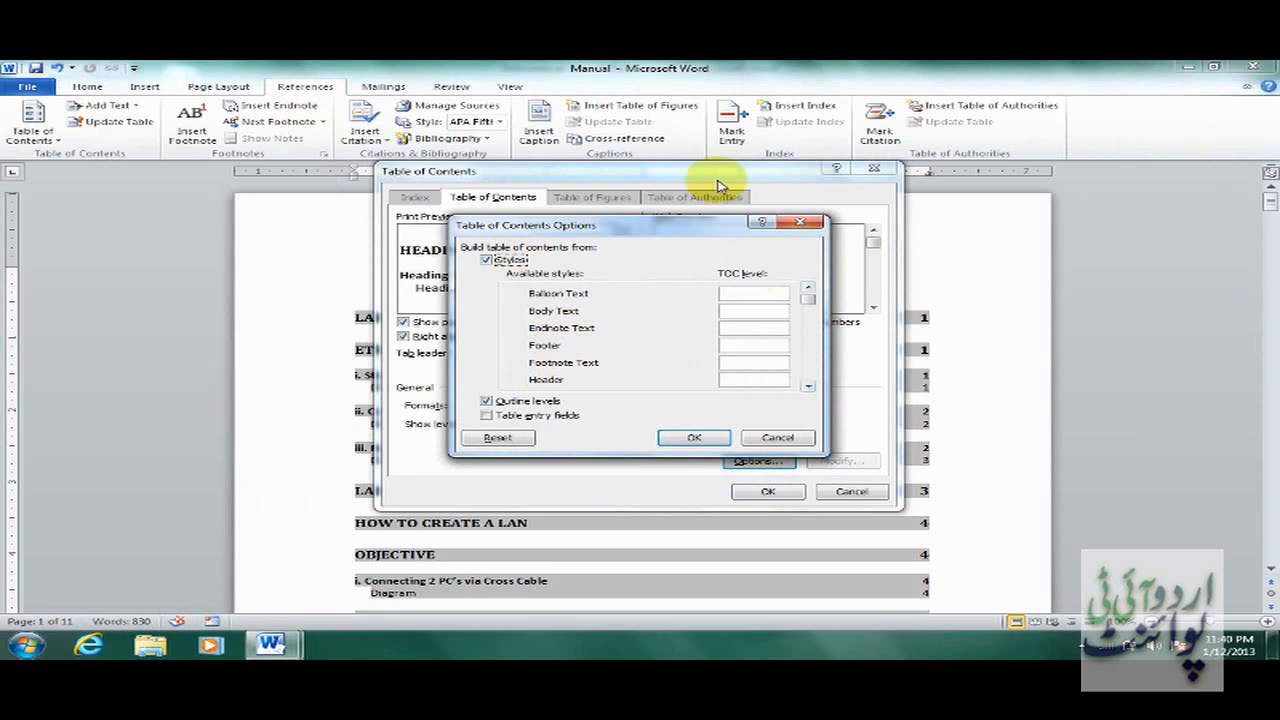
{"action": "left_click", "coordinate": [807, 386]}
{"action": "left_click", "coordinate": [807, 386]}
{"action": "left_click", "coordinate": [807, 386]}
{"action": "left_click", "coordinate": [807, 386]}
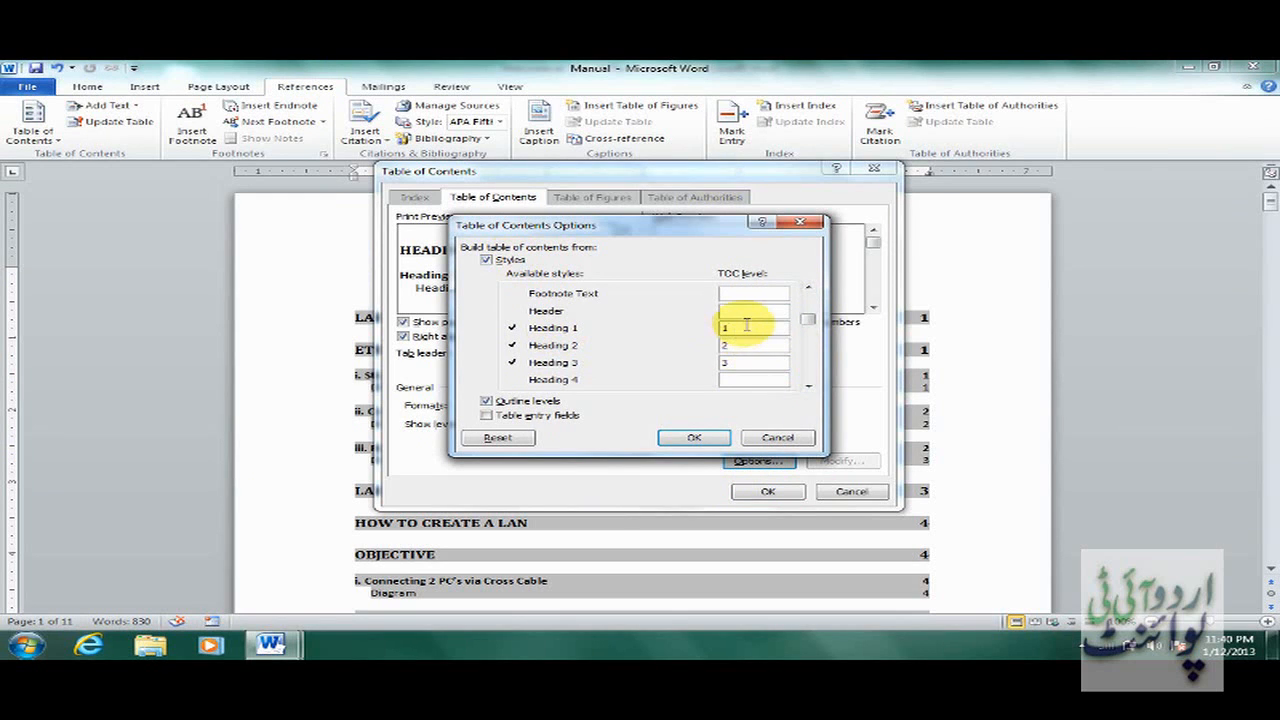
{"action": "left_click_drag", "start_coordinate": [747, 327], "coordinate": [693, 347]}
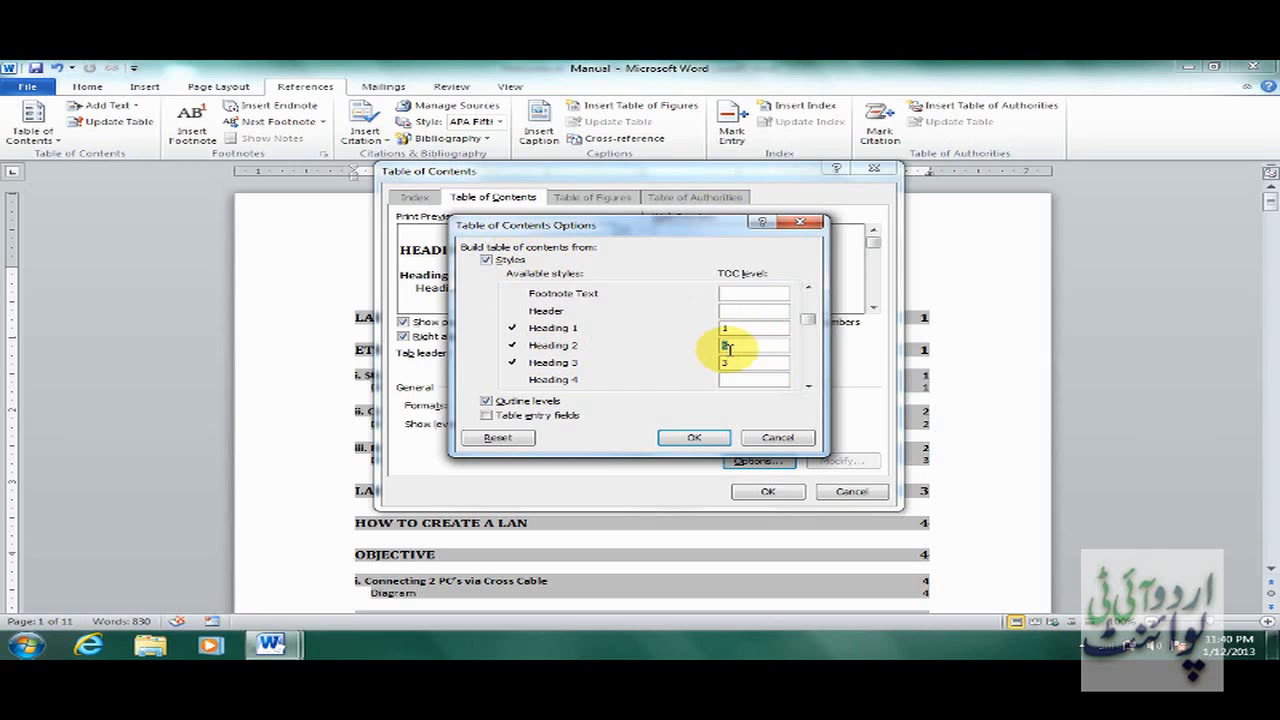
{"action": "left_click", "coordinate": [808, 386]}
{"action": "left_click", "coordinate": [808, 386]}
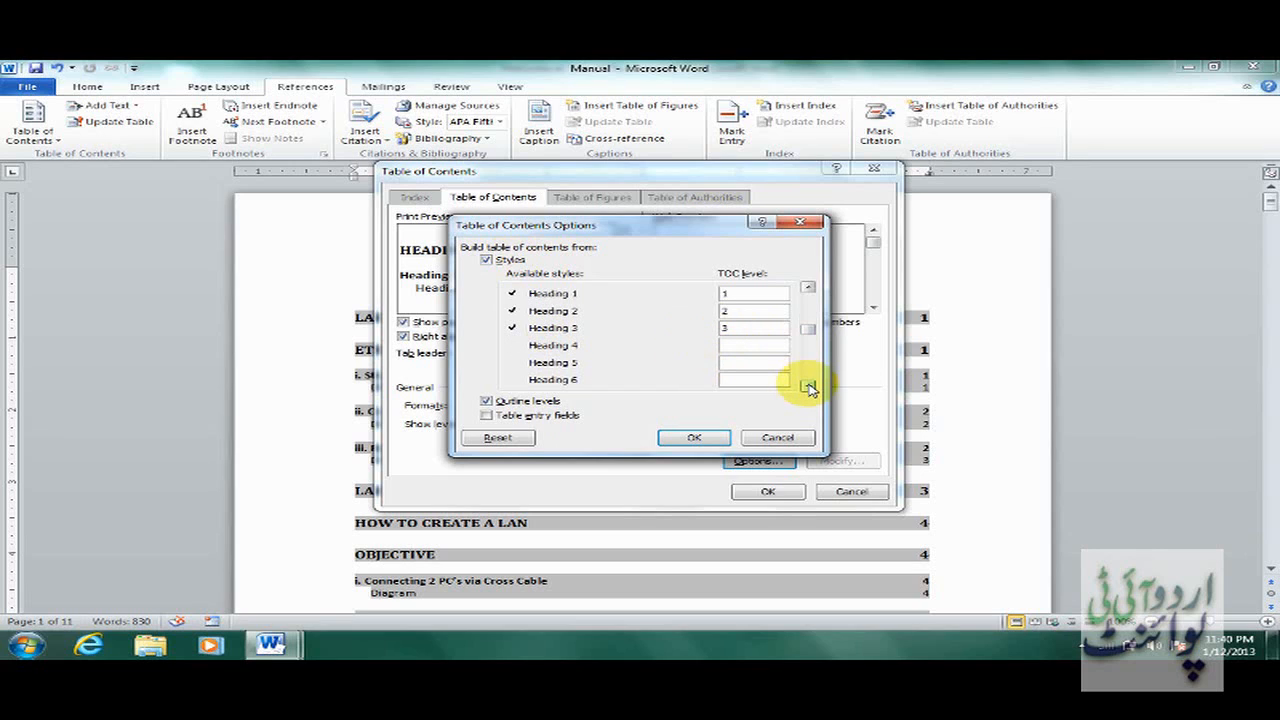
{"action": "left_click", "coordinate": [808, 386]}
{"action": "left_click", "coordinate": [808, 386]}
{"action": "left_click", "coordinate": [808, 386]}
{"action": "left_click", "coordinate": [808, 386]}
{"action": "left_click", "coordinate": [808, 386]}
{"action": "left_click", "coordinate": [808, 386]}
{"action": "left_click", "coordinate": [808, 386]}
{"action": "left_click", "coordinate": [808, 386]}
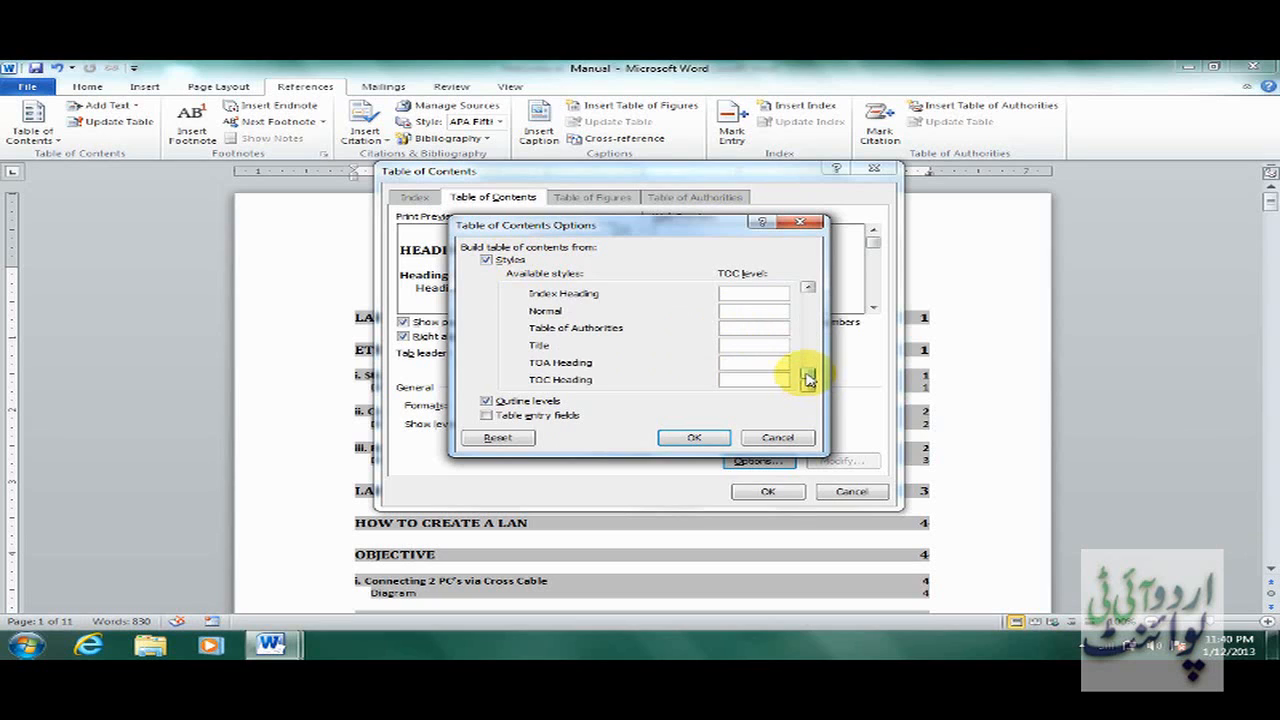
{"action": "left_click_drag", "start_coordinate": [808, 378], "coordinate": [810, 305]}
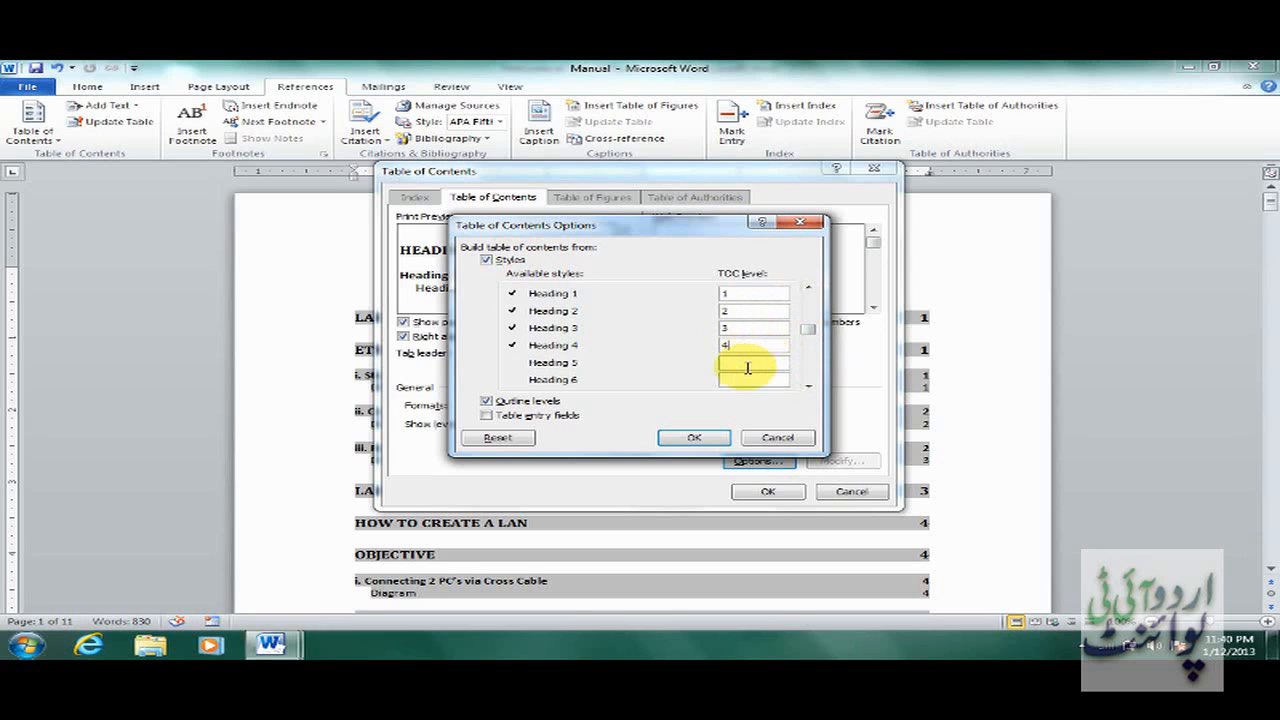
Give Heading 5 contents level 5 and replace the existing table of contents.
{"action": "left_click", "coordinate": [746, 370]}
{"action": "type", "text": "5"}
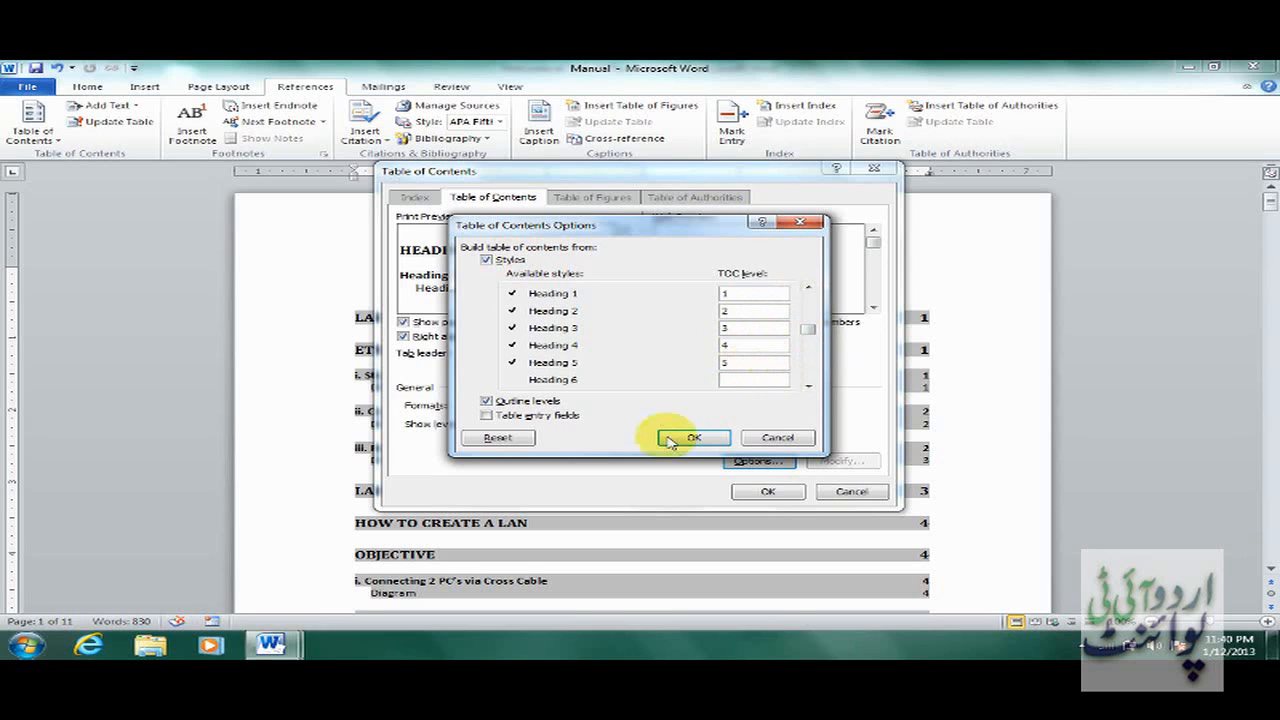
{"action": "left_click", "coordinate": [694, 437]}
{"action": "left_click", "coordinate": [777, 492]}
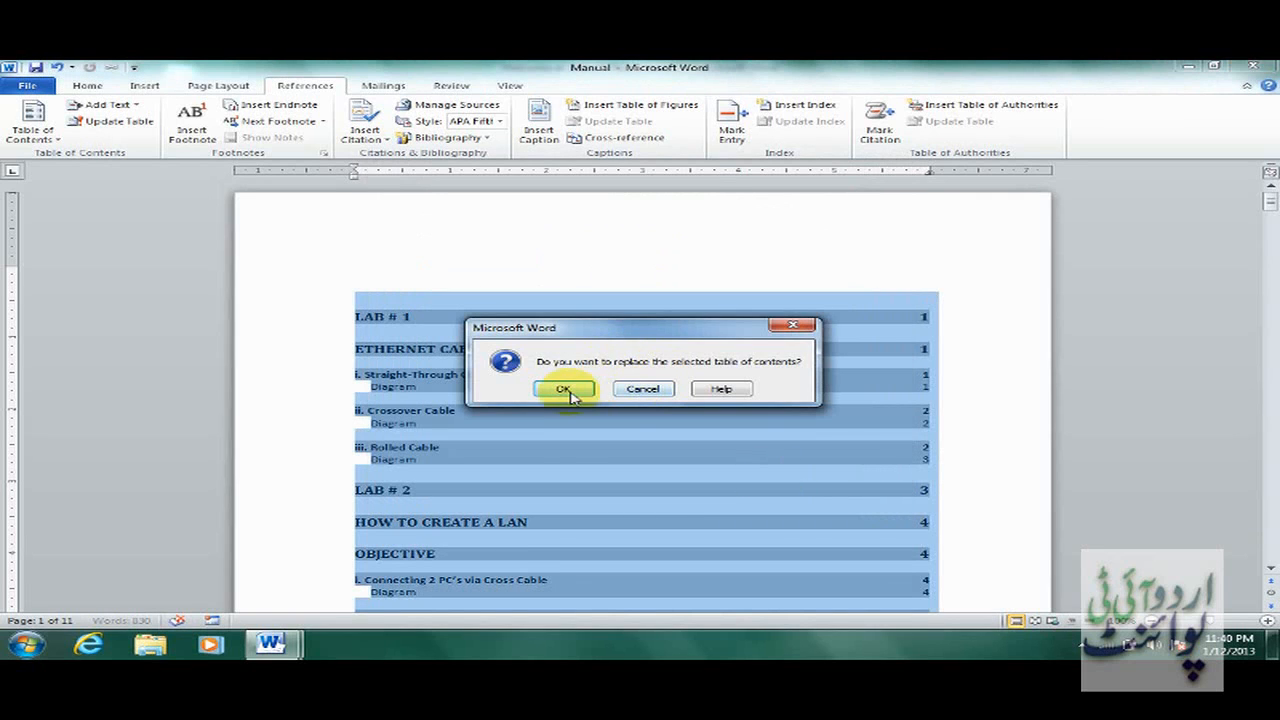
{"action": "left_click", "coordinate": [647, 391]}
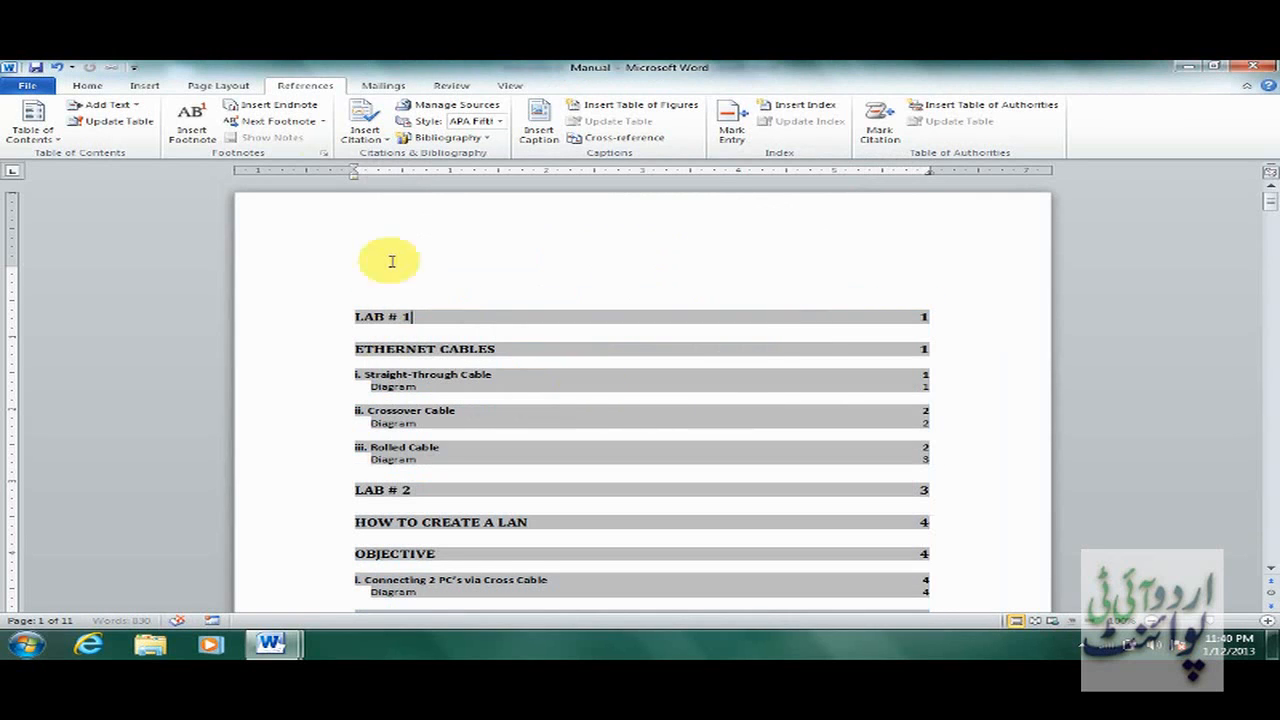
Return to the Home tab and scroll from the contents down to the Lab # 1 page.
{"action": "left_click", "coordinate": [88, 88]}
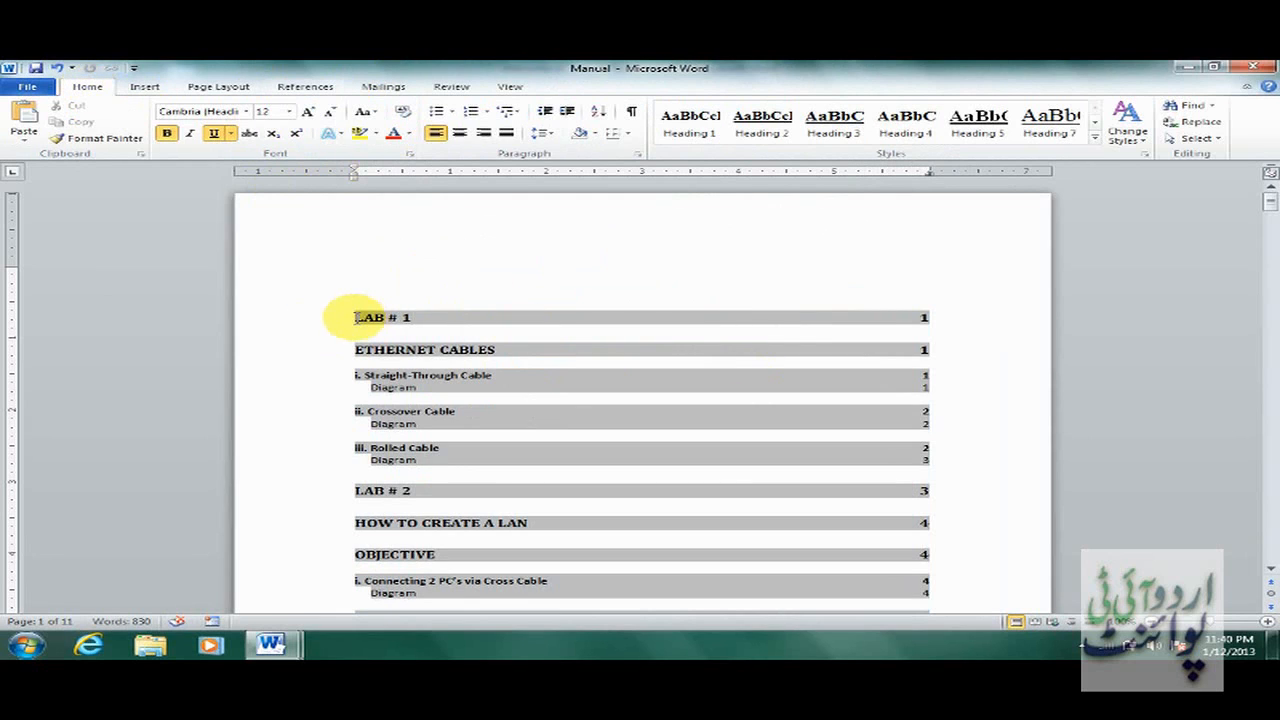
{"action": "left_click_drag", "start_coordinate": [357, 317], "coordinate": [440, 318]}
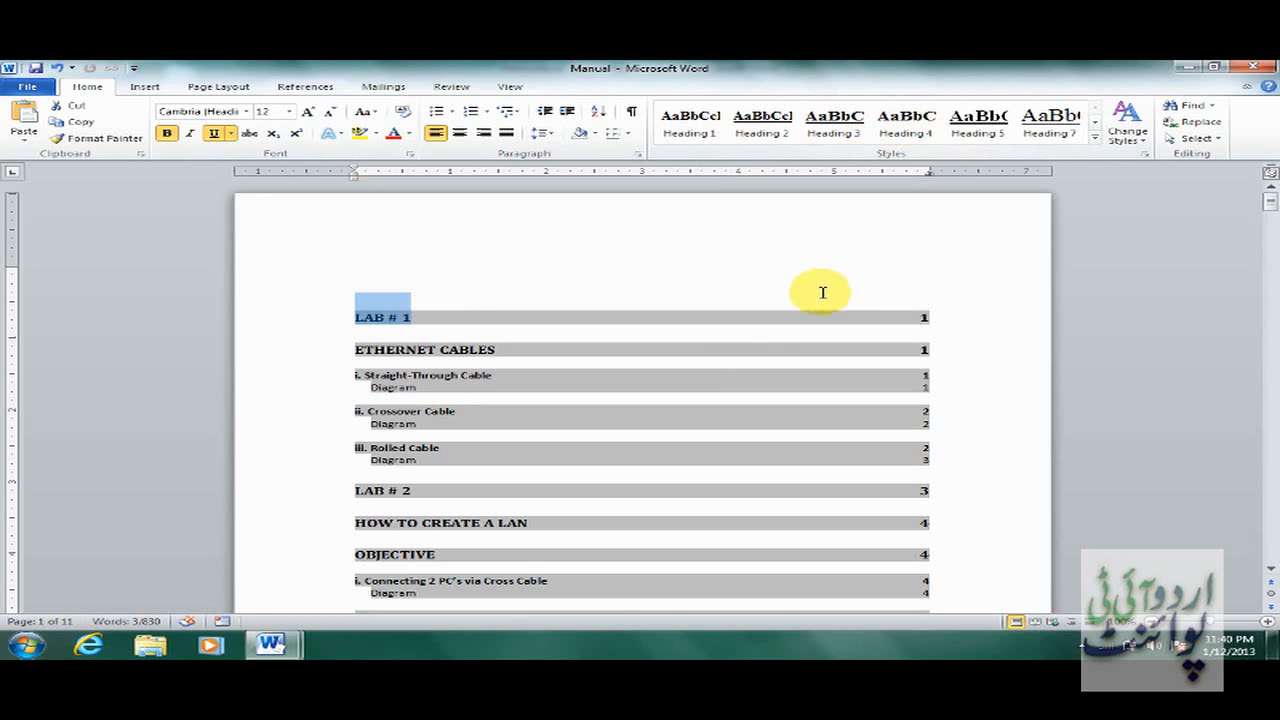
{"action": "left_click", "coordinate": [800, 267]}
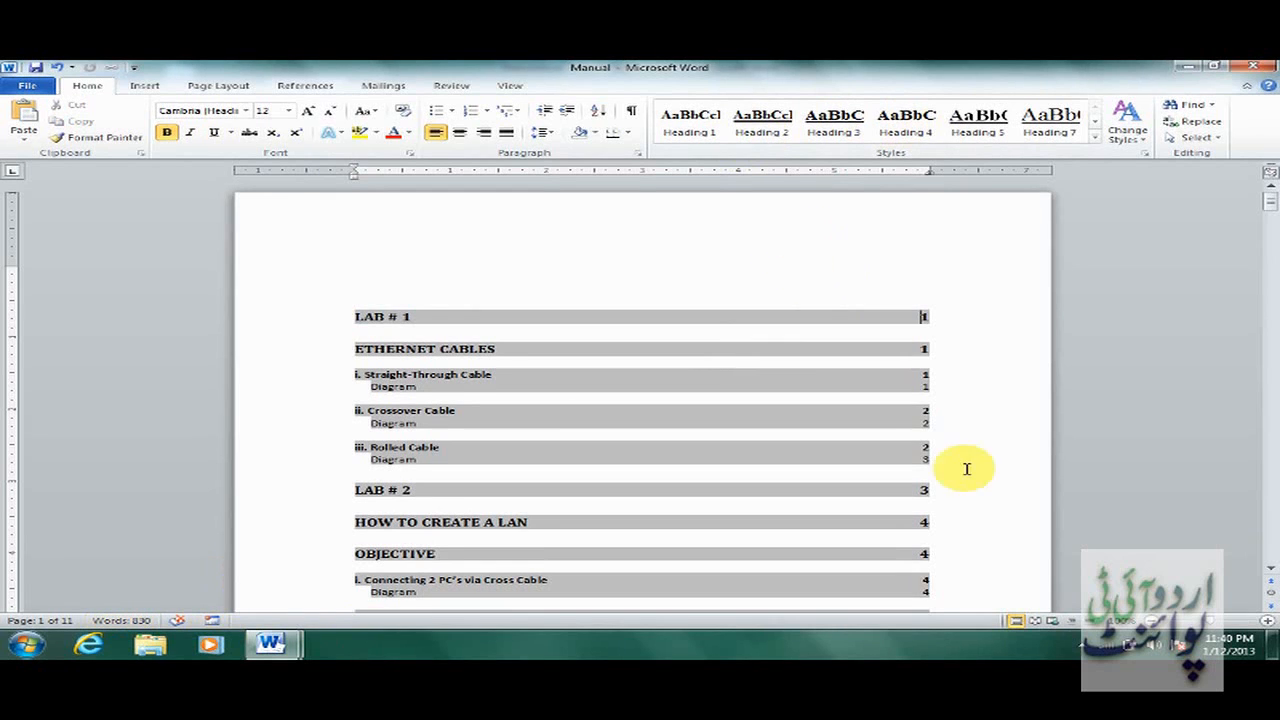
{"action": "left_click_drag", "start_coordinate": [1264, 196], "coordinate": [1267, 240]}
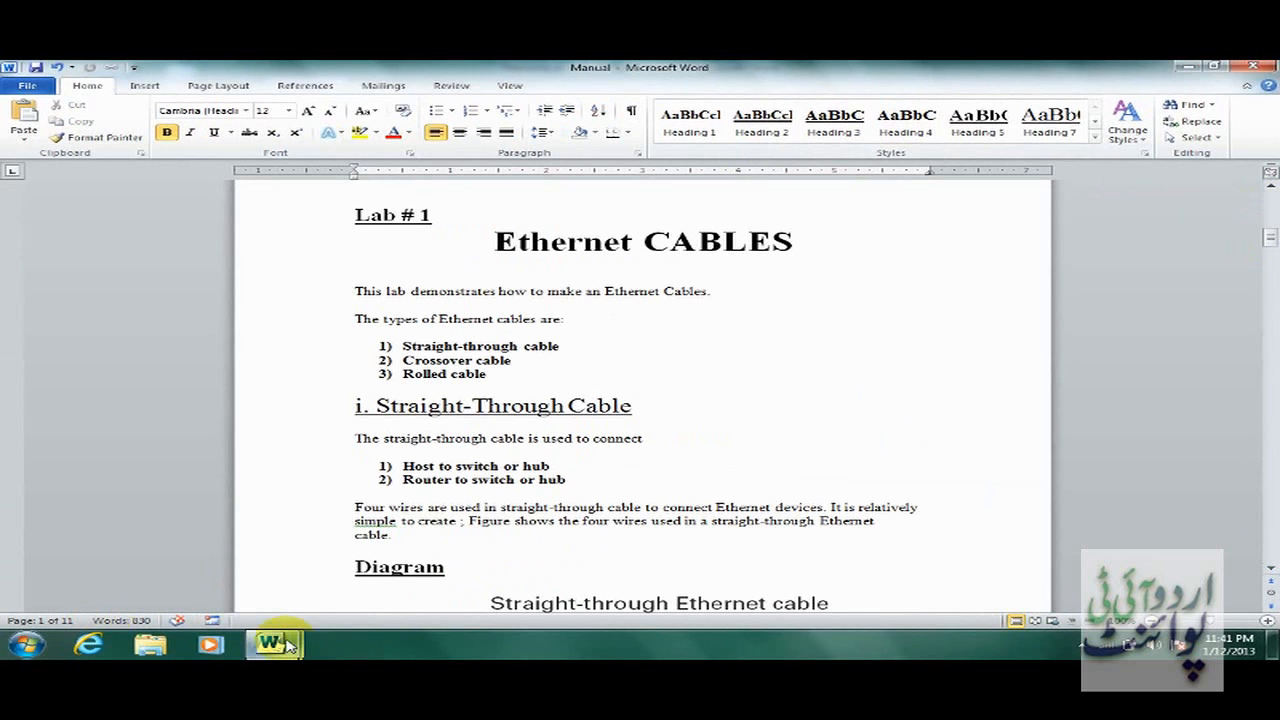
{"action": "mouse_move", "coordinate": [272, 645]}
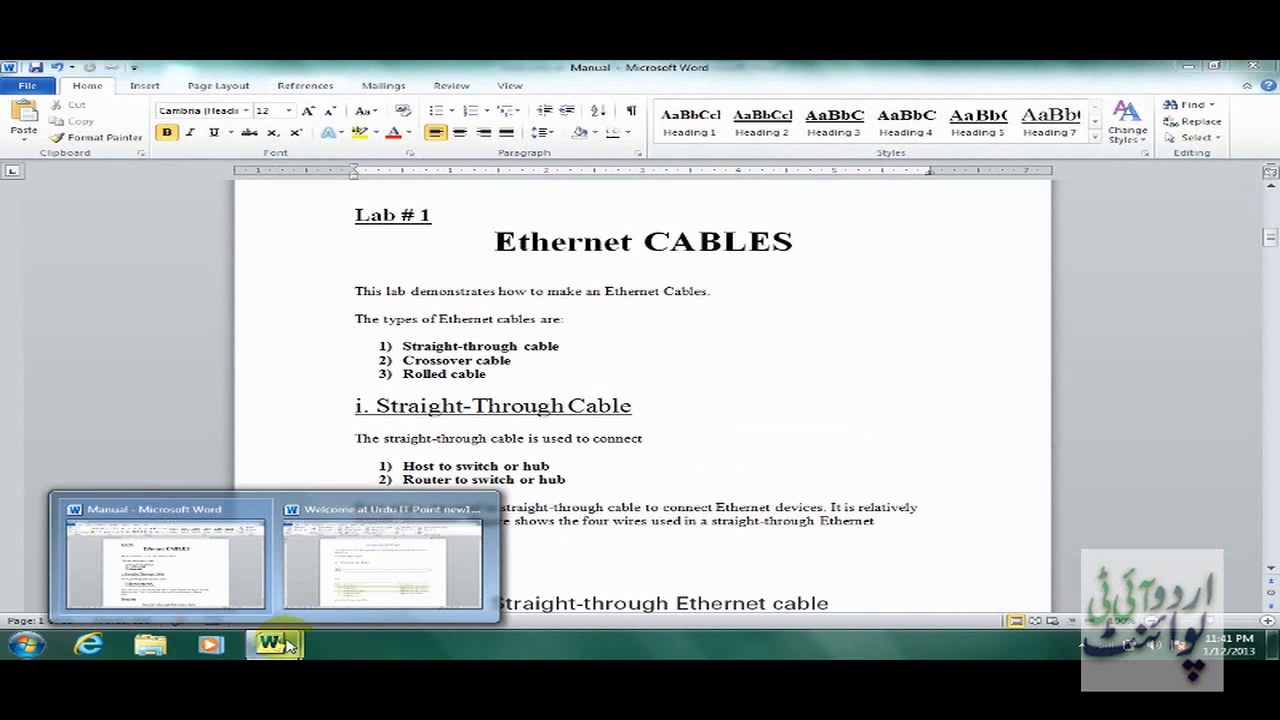
{"action": "left_click", "coordinate": [343, 590]}
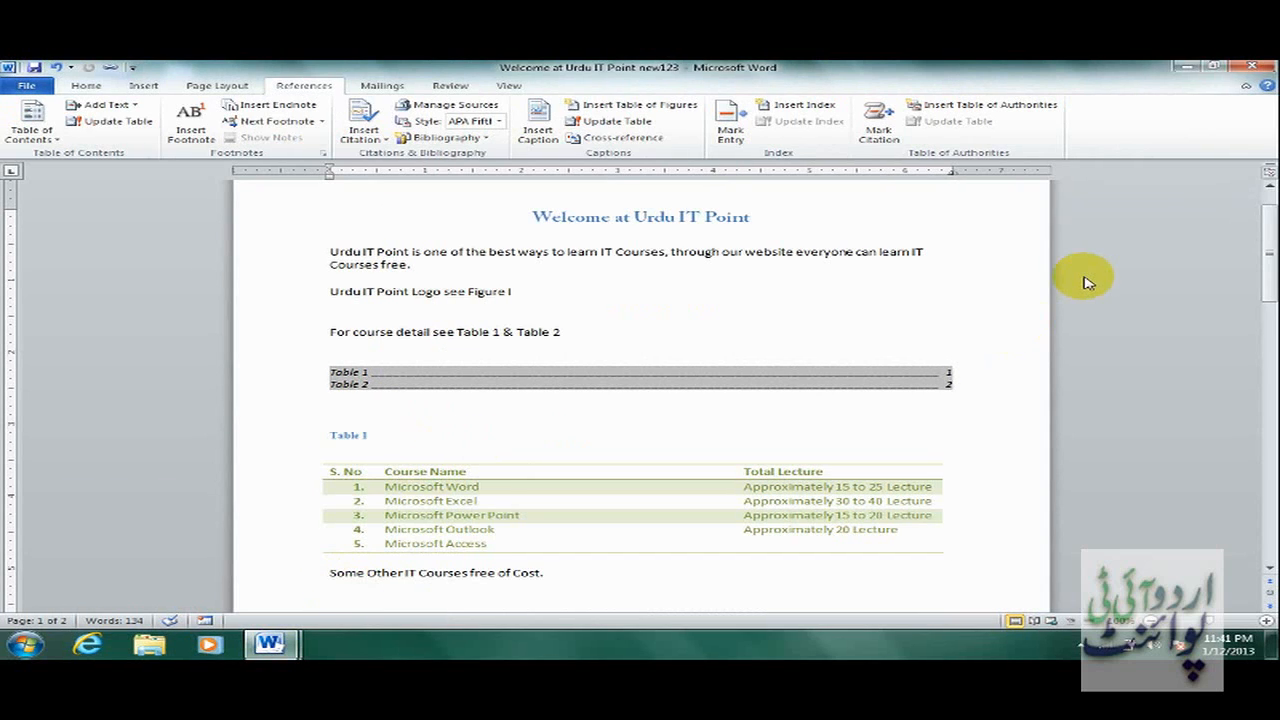
{"action": "left_click", "coordinate": [511, 291]}
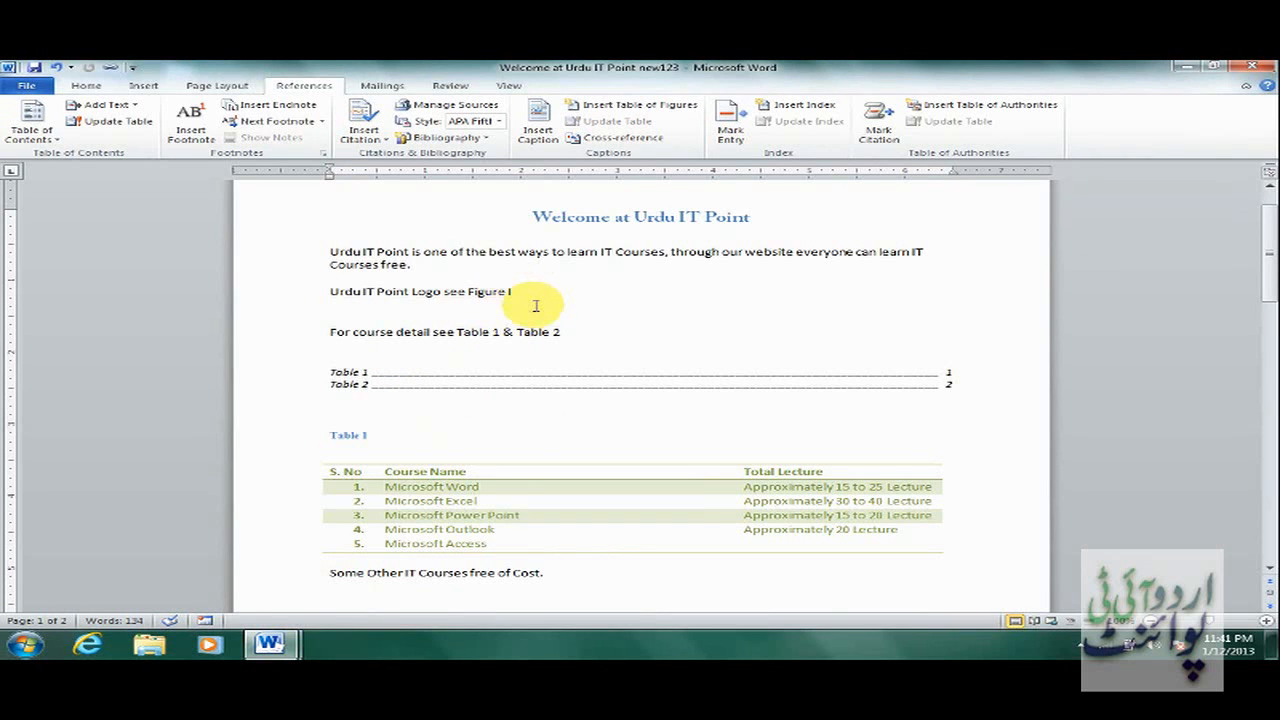
Add footnote 1 after Figure I reading 'Design by' followed by the designer's name.
{"action": "left_click", "coordinate": [192, 132]}
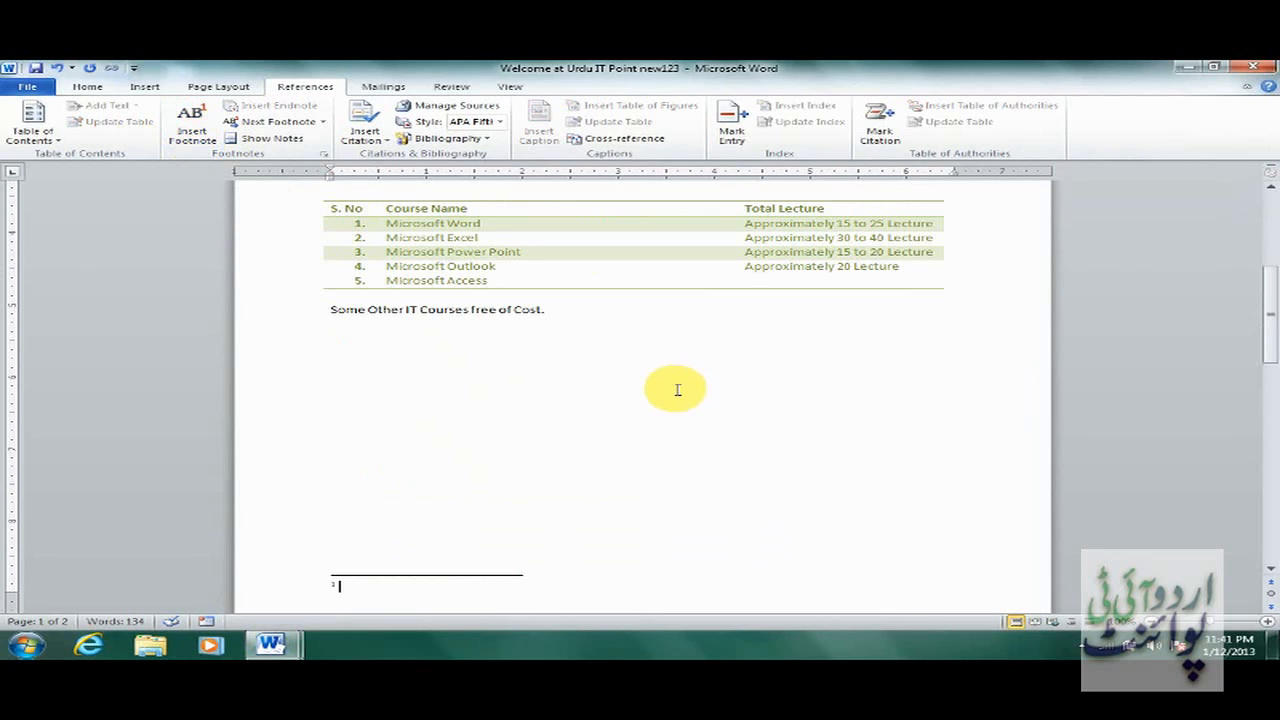
{"action": "type", "text": "Desig"}
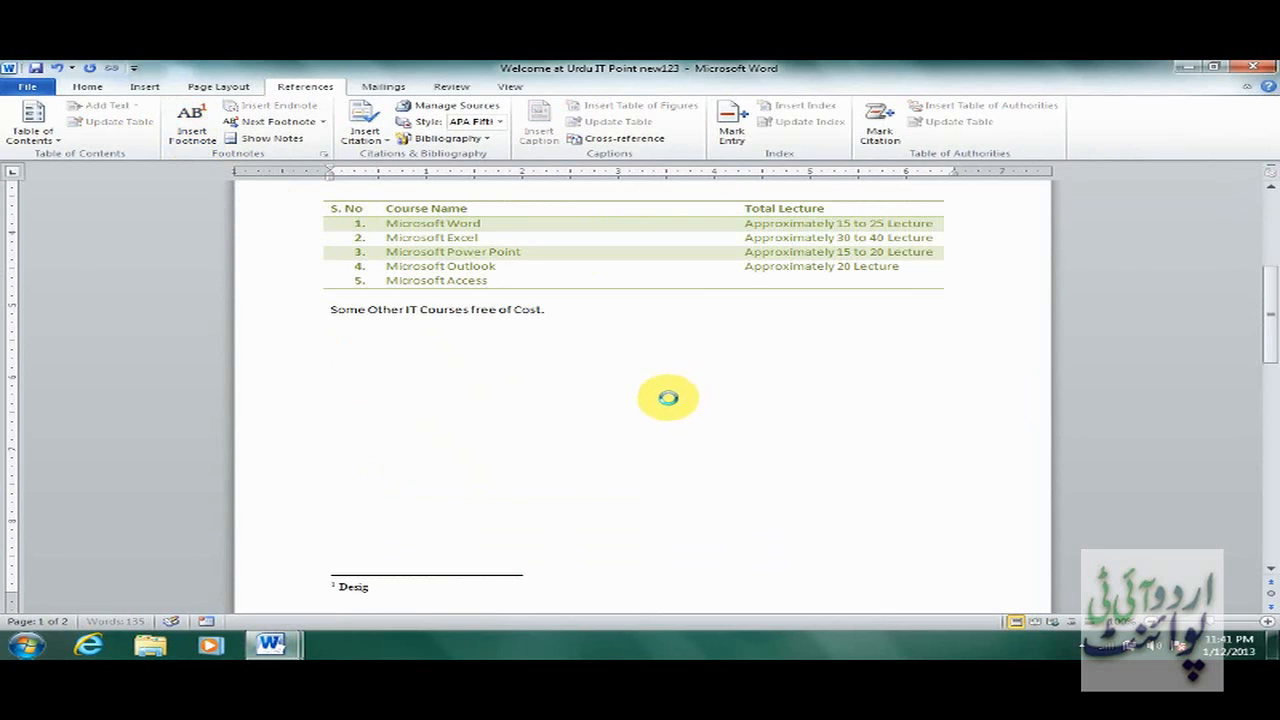
{"action": "type", "text": "n by"}
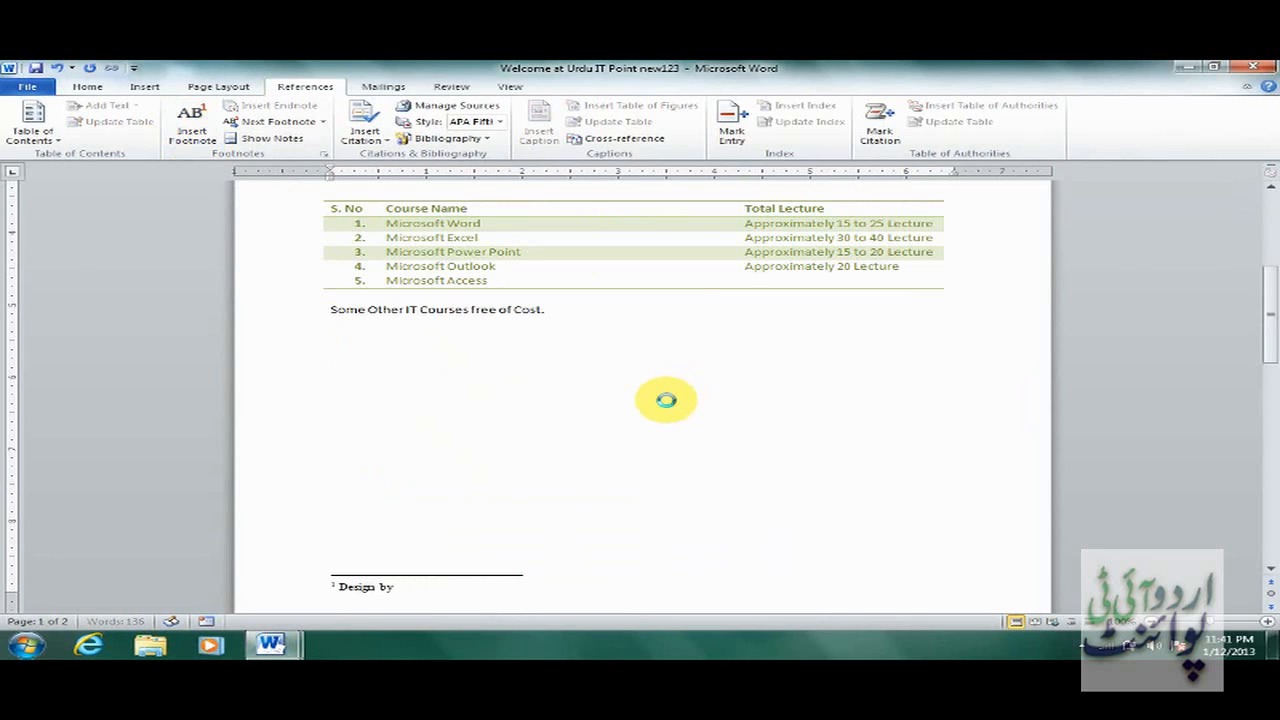
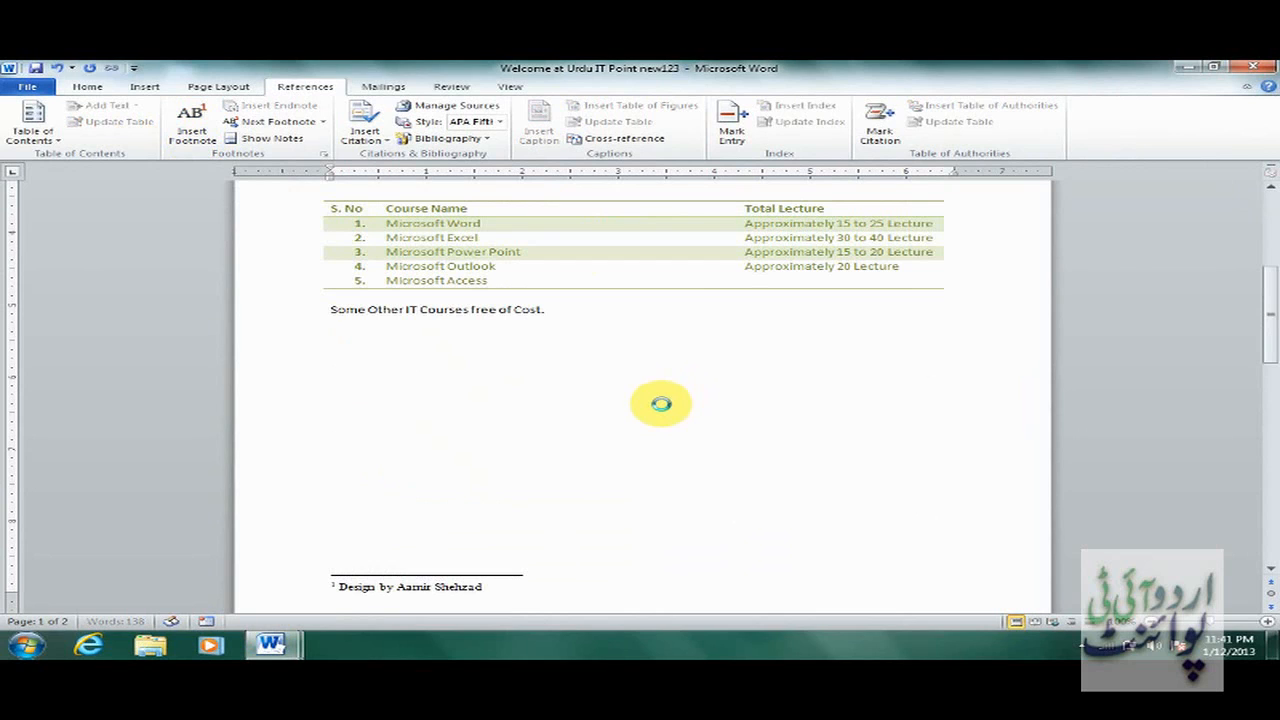
{"action": "left_click_drag", "start_coordinate": [1262, 311], "coordinate": [1266, 271]}
{"action": "left_click", "coordinate": [800, 331]}
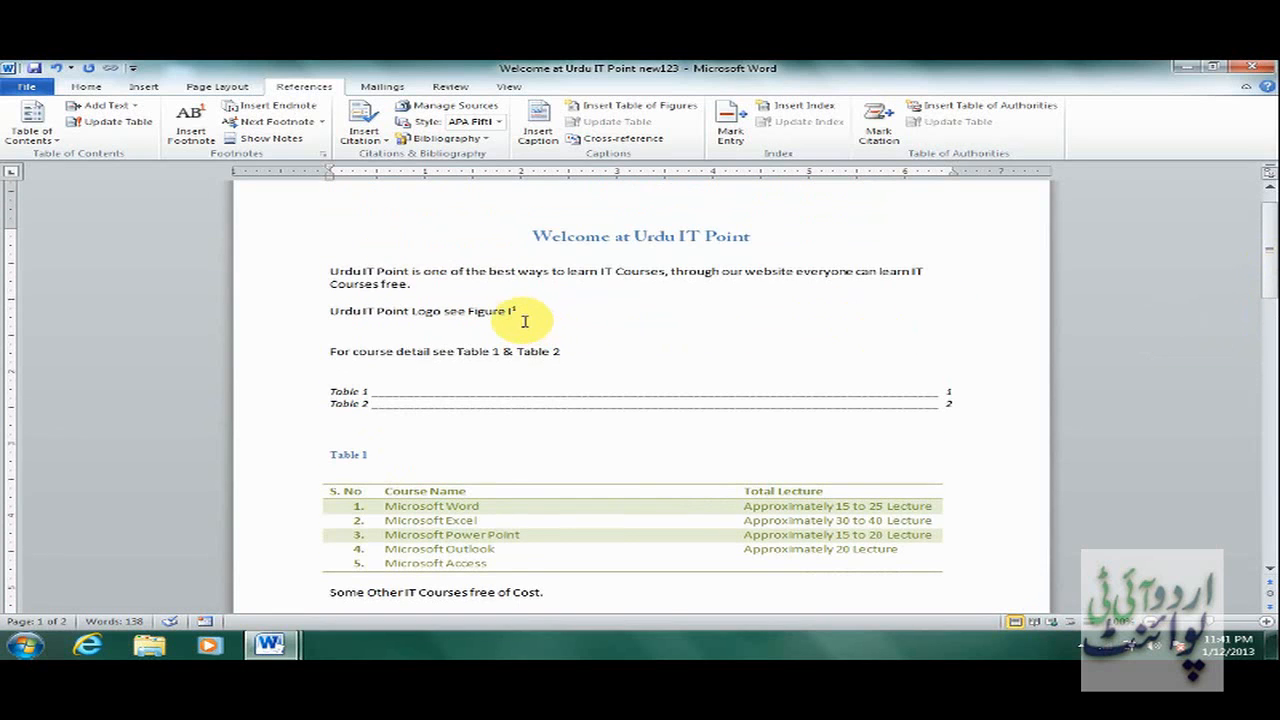
{"action": "left_click_drag", "start_coordinate": [1266, 266], "coordinate": [1268, 330]}
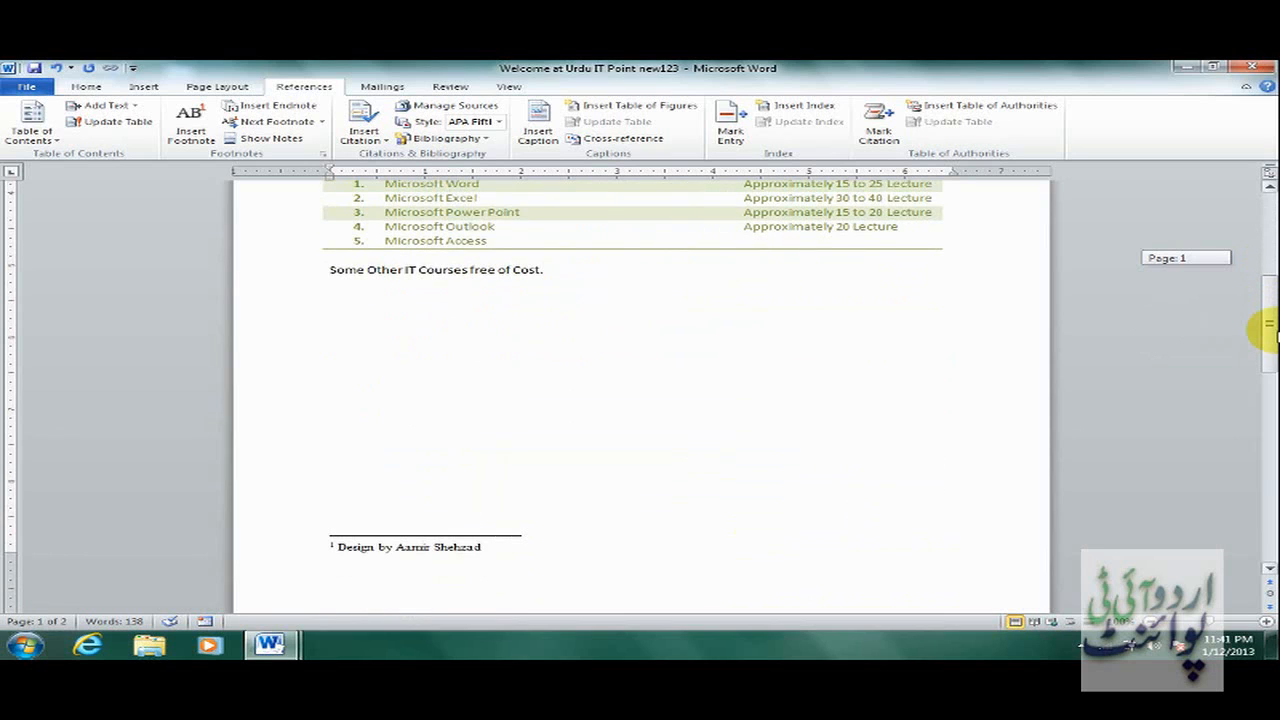
{"action": "left_click_drag", "start_coordinate": [1266, 330], "coordinate": [557, 247]}
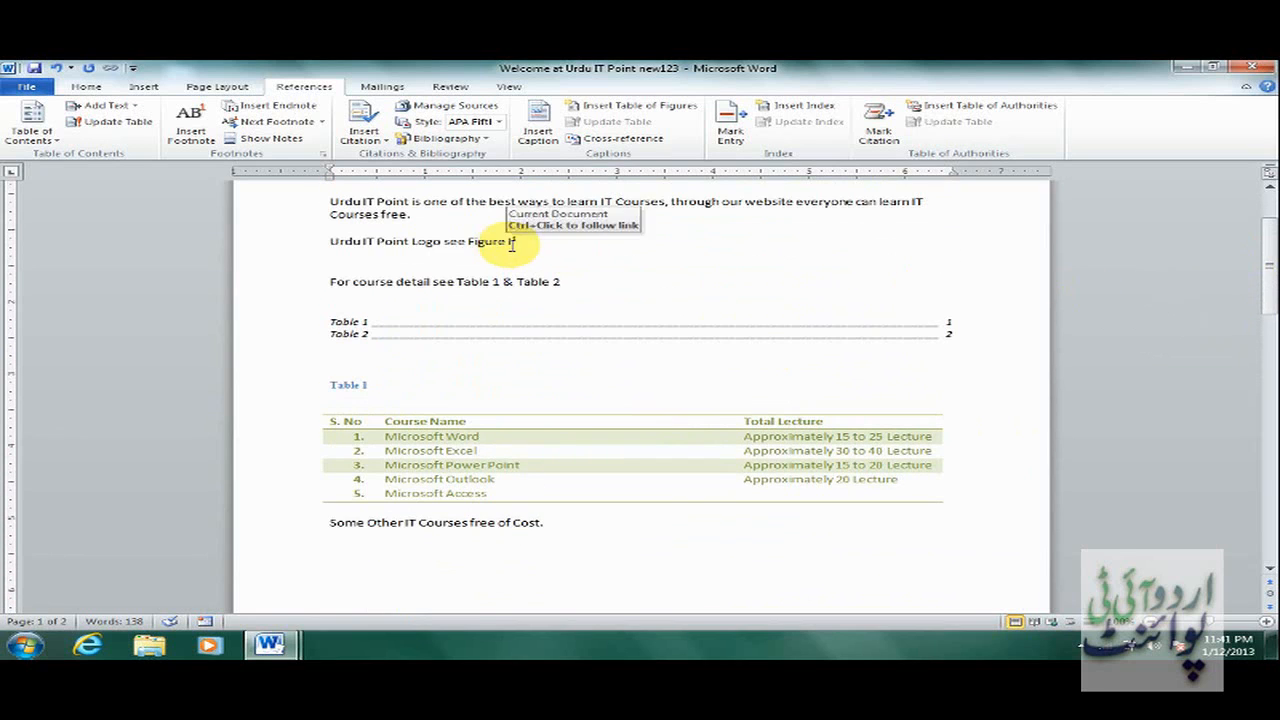
{"action": "mouse_move", "coordinate": [521, 241]}
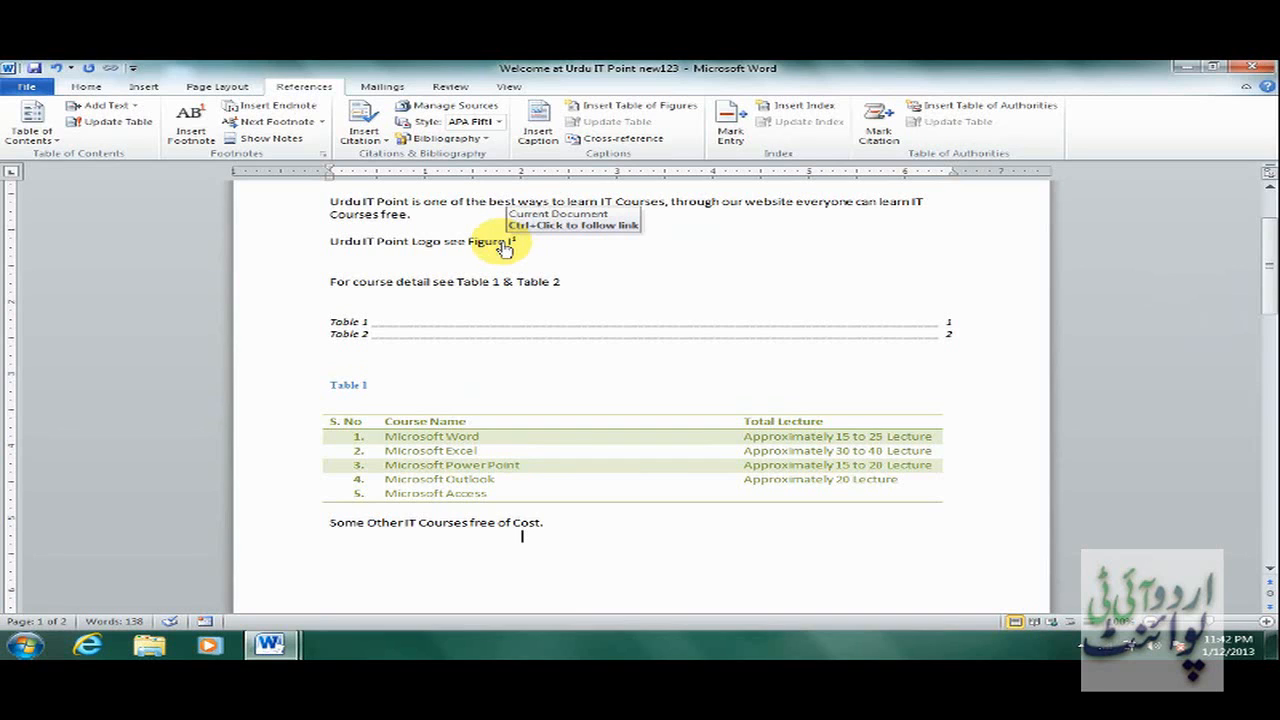
{"action": "left_click", "coordinate": [503, 246], "text": "ctrl"}
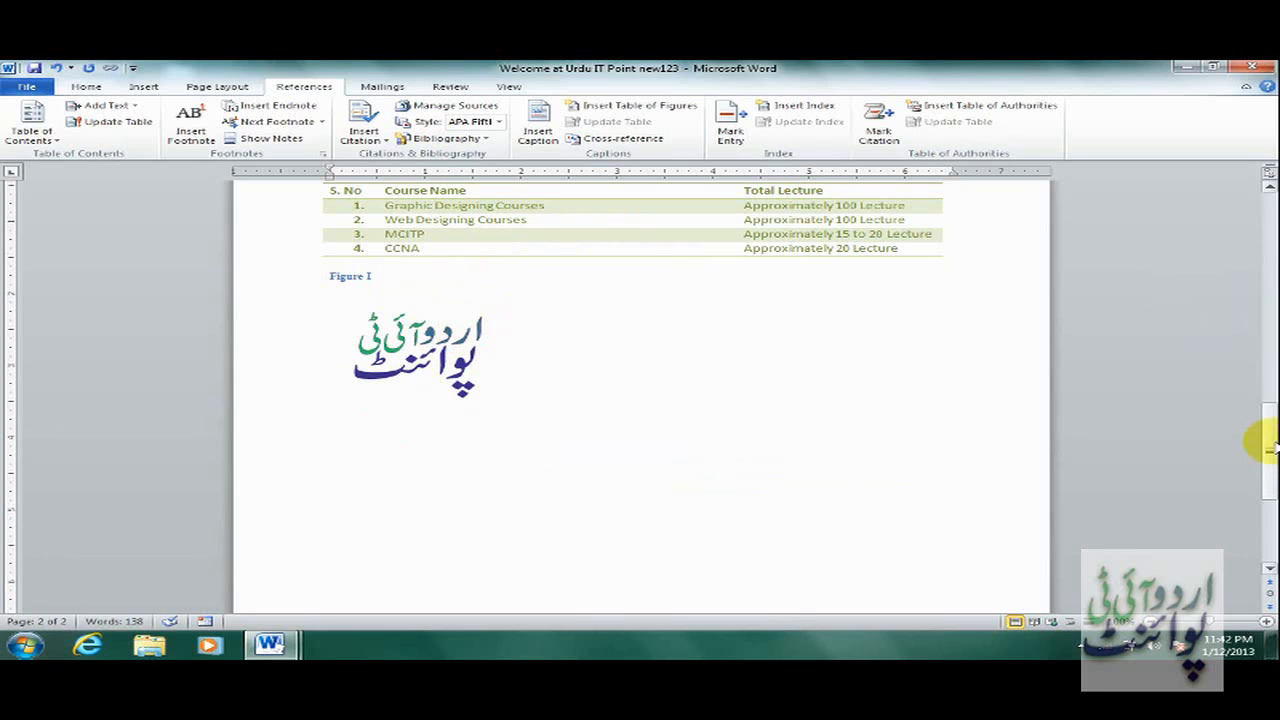
{"action": "left_click_drag", "start_coordinate": [1268, 440], "coordinate": [1266, 312]}
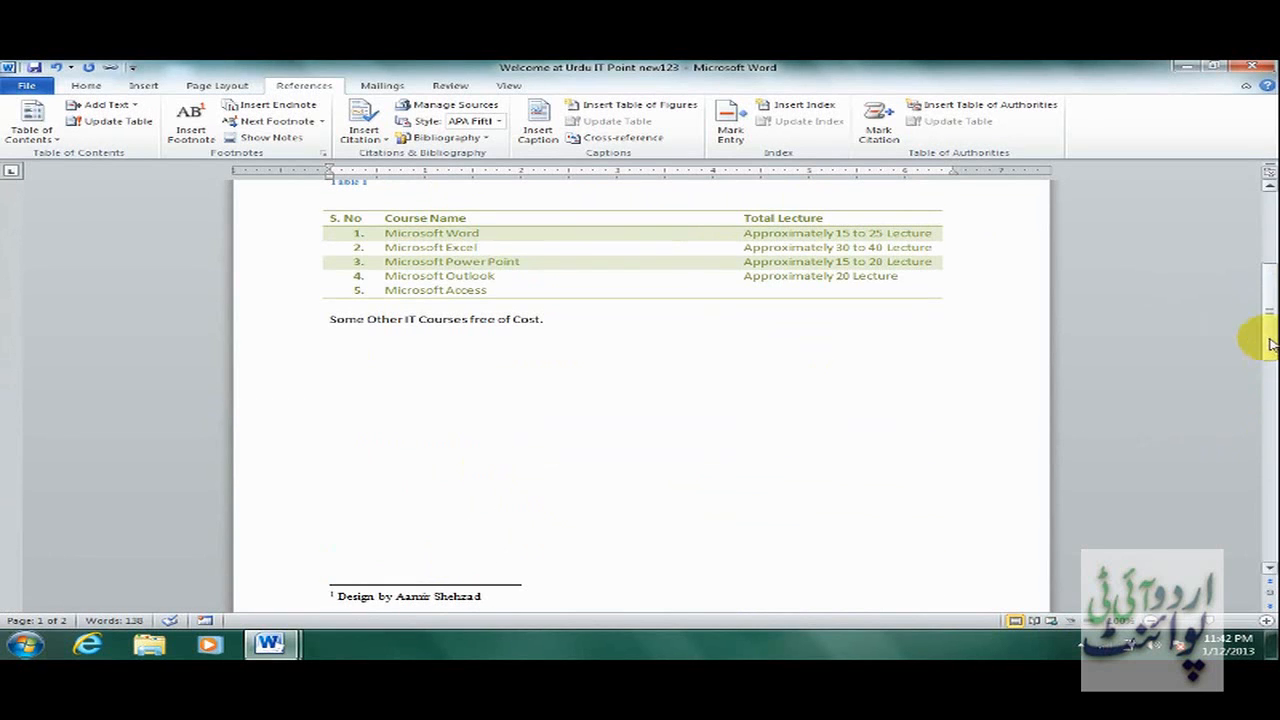
{"action": "left_click_drag", "start_coordinate": [1266, 343], "coordinate": [1266, 288]}
{"action": "left_click", "coordinate": [487, 346]}
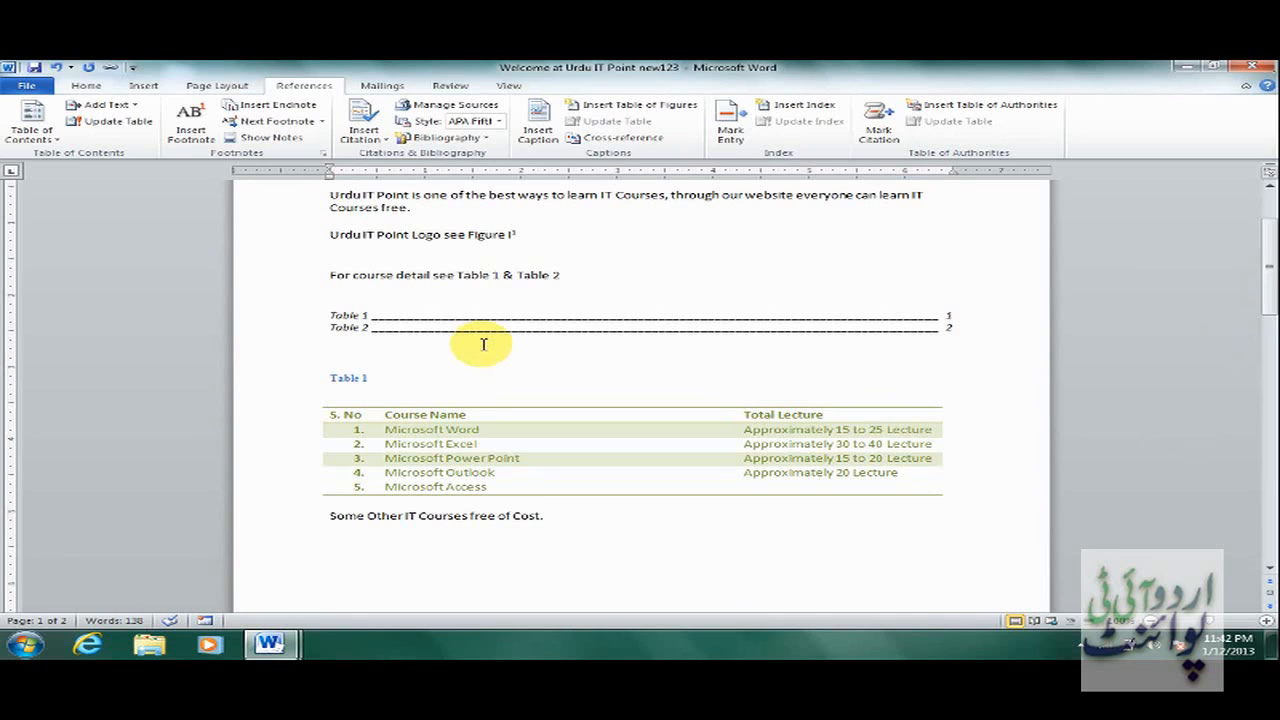
{"action": "left_click", "coordinate": [370, 378]}
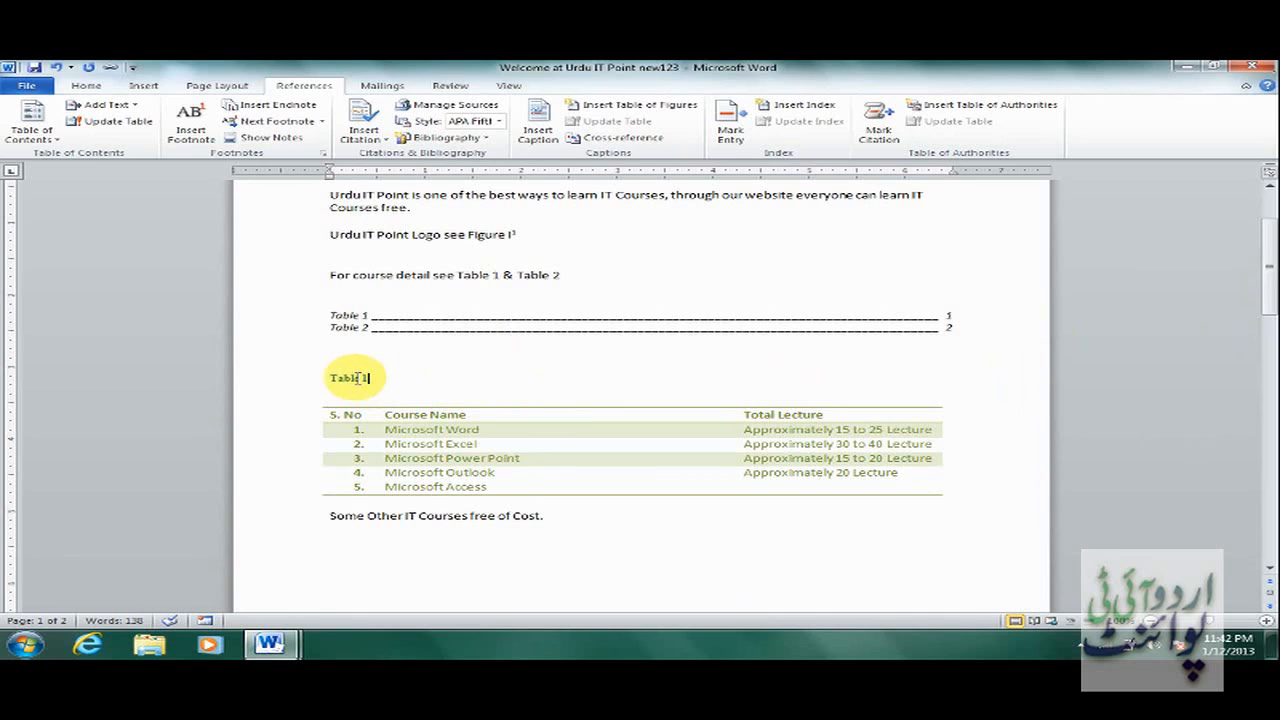
{"action": "left_click_drag", "start_coordinate": [358, 378], "coordinate": [334, 377]}
{"action": "left_click", "coordinate": [373, 380]}
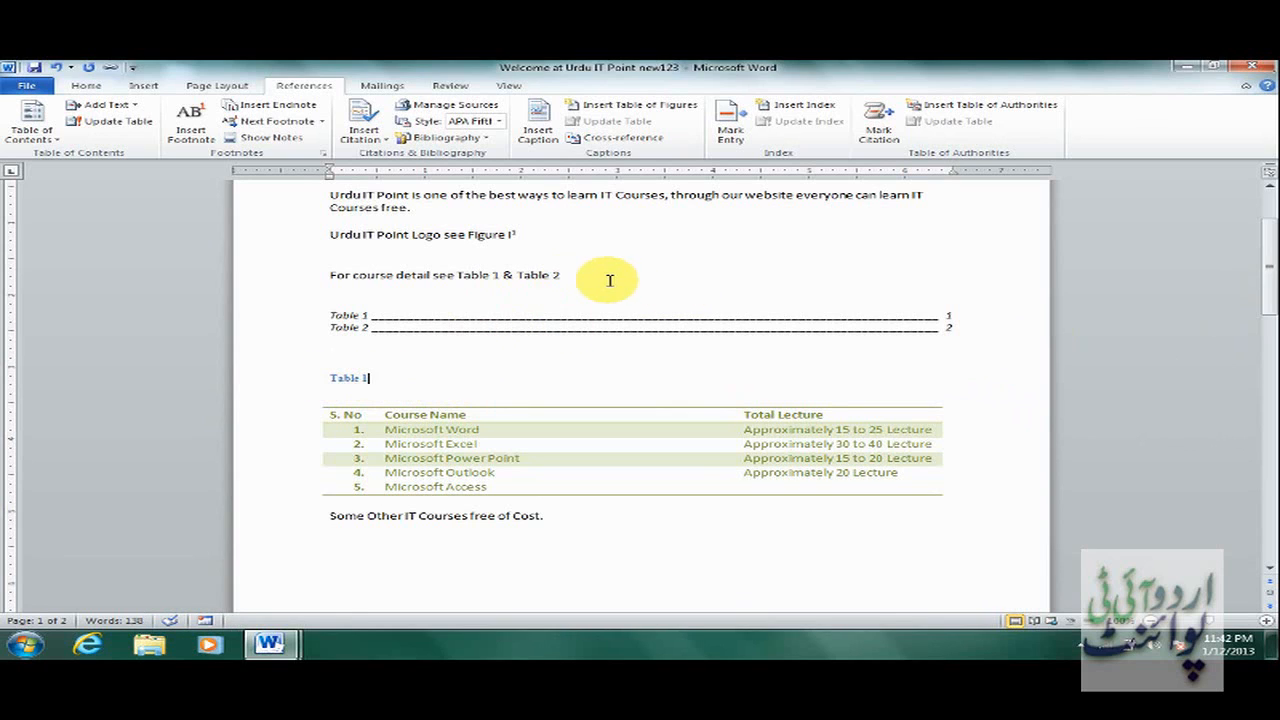
{"action": "mouse_move", "coordinate": [1268, 251]}
{"action": "left_mouse_down"}
{"action": "mouse_move", "coordinate": [1268, 232]}
{"action": "mouse_move", "coordinate": [1262, 243]}
{"action": "left_mouse_up"}
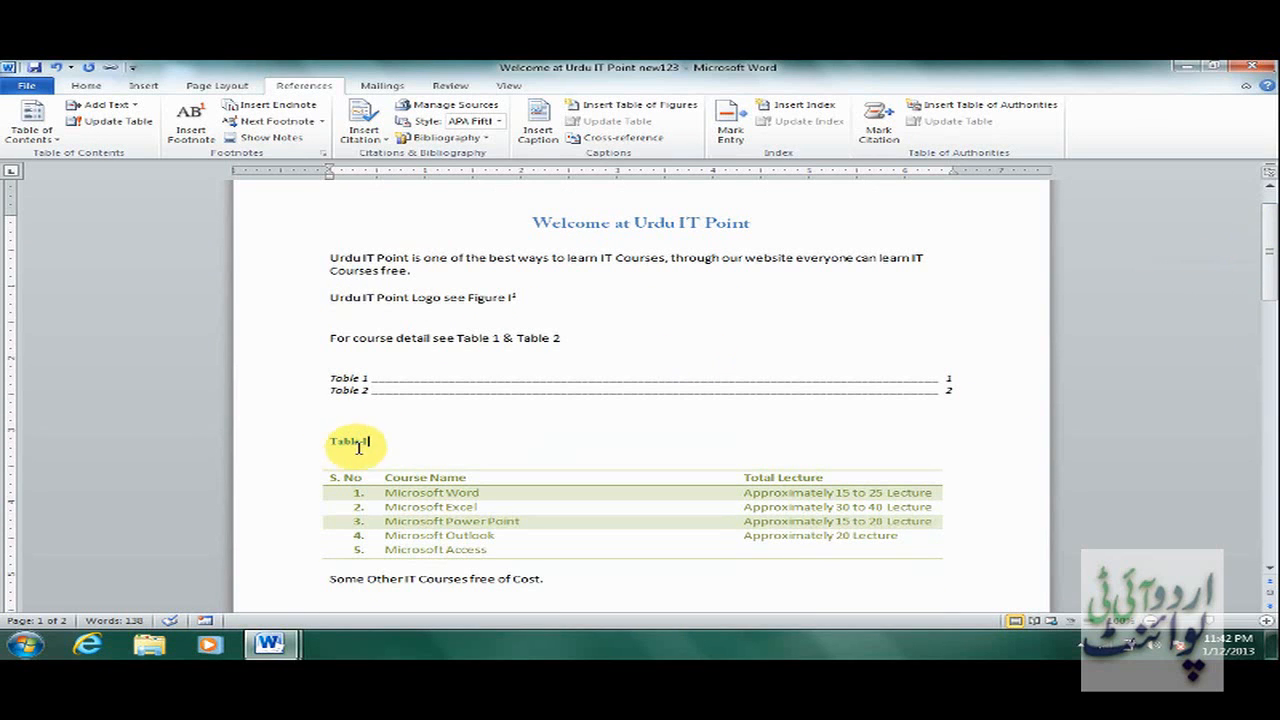
Add an endnote after the Table 1 caption reading 'Design by Urdu IT'.
{"action": "left_click", "coordinate": [270, 108]}
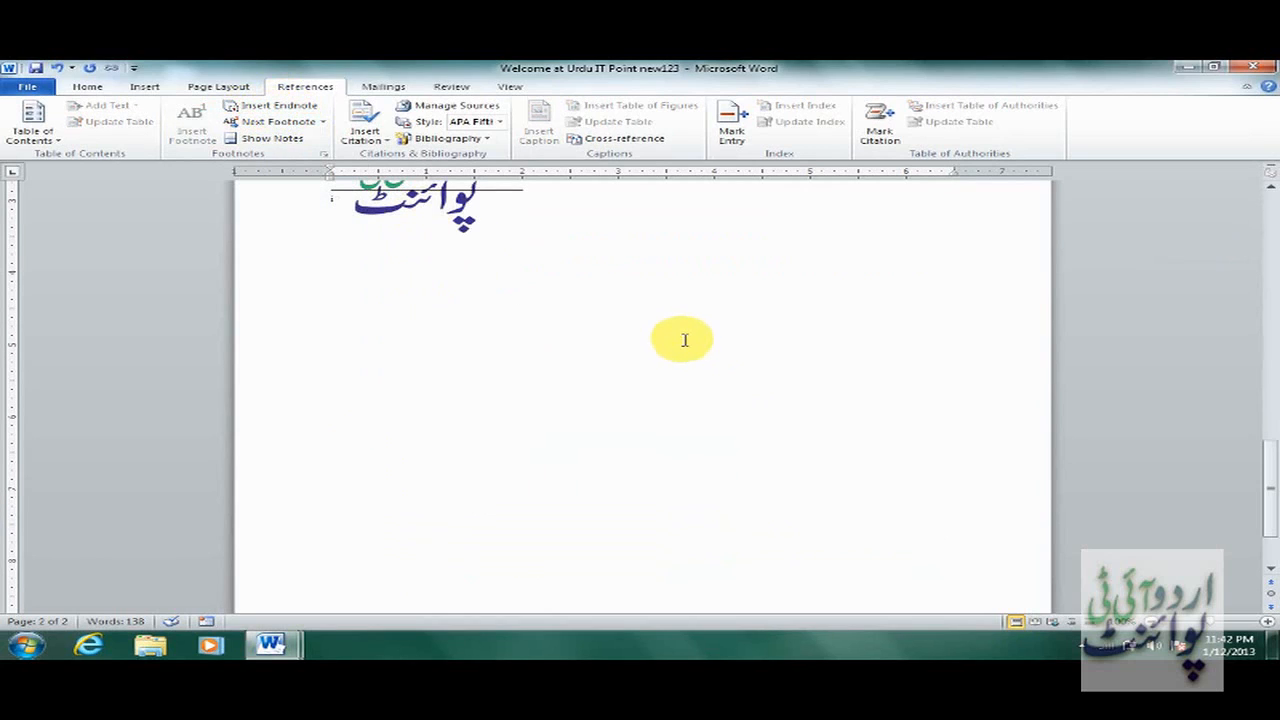
{"action": "type", "text": "Design by "}
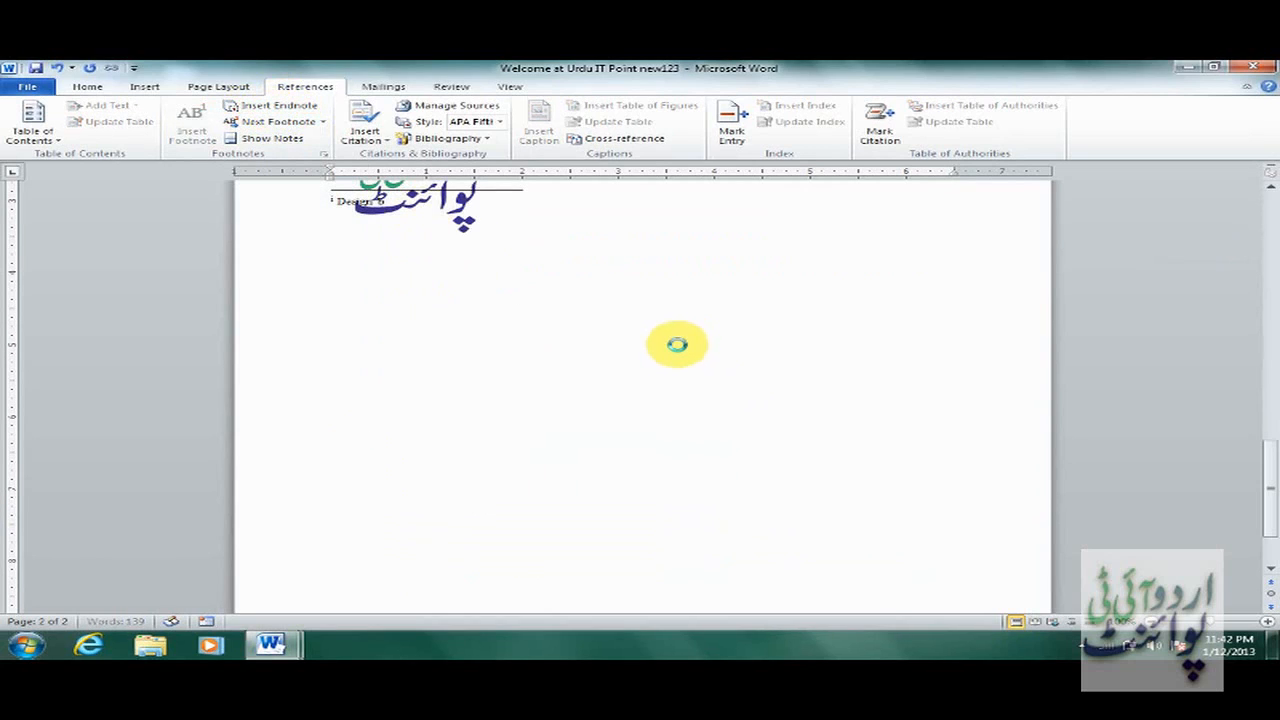
{"action": "type", "text": "Urdu"}
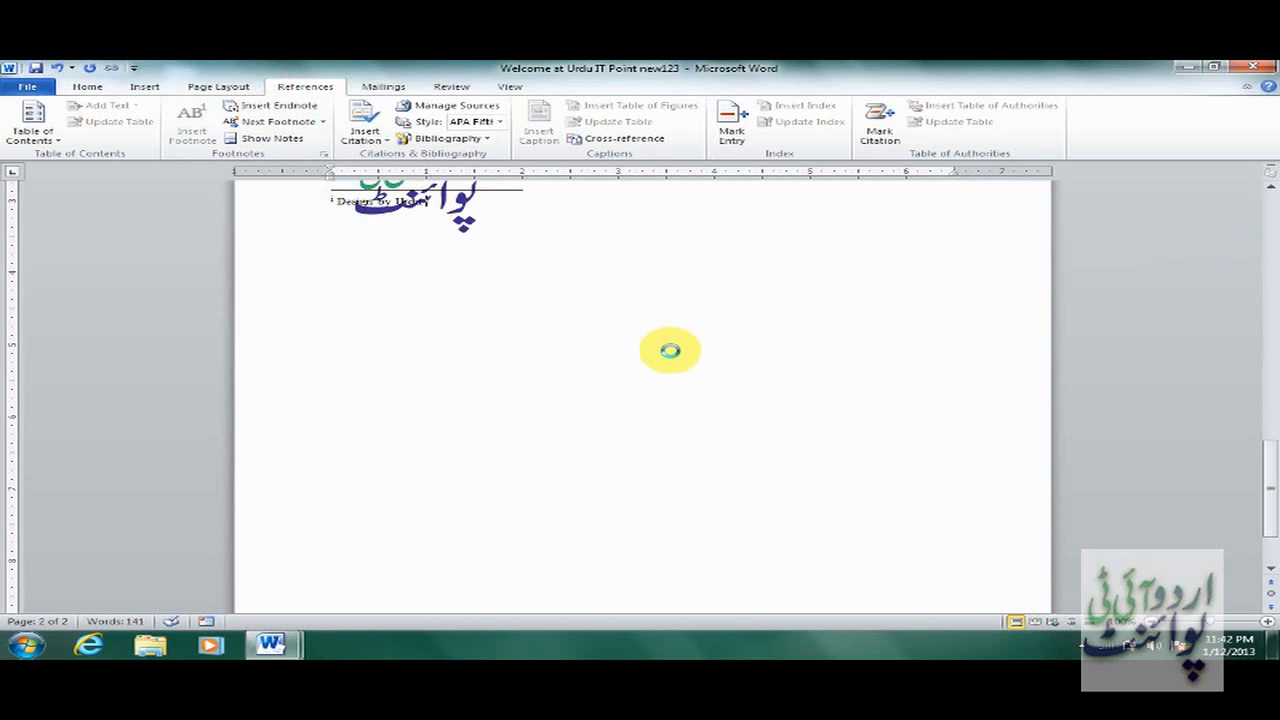
{"action": "type", "text": " IT Point"}
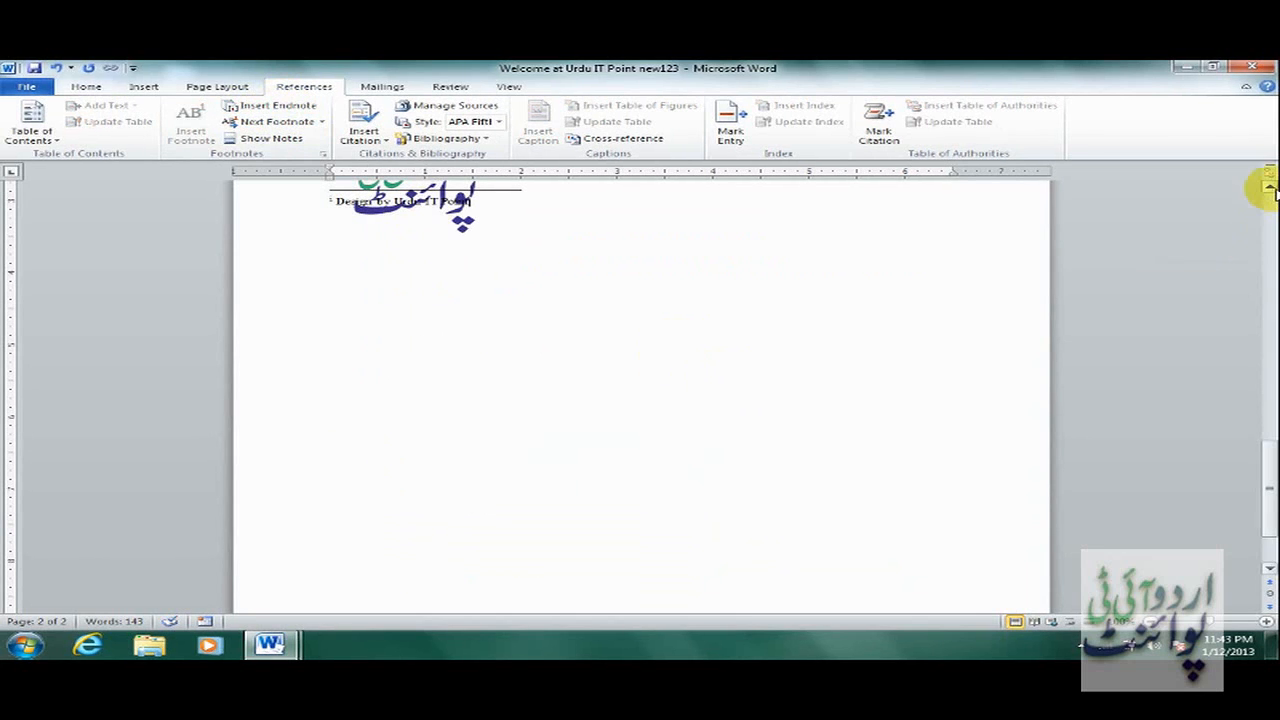
Drag the Urdu IT Point logo right, beside the Figure I caption, clear of the endnote.
{"action": "left_click", "coordinate": [1270, 189]}
{"action": "left_click", "coordinate": [1270, 188]}
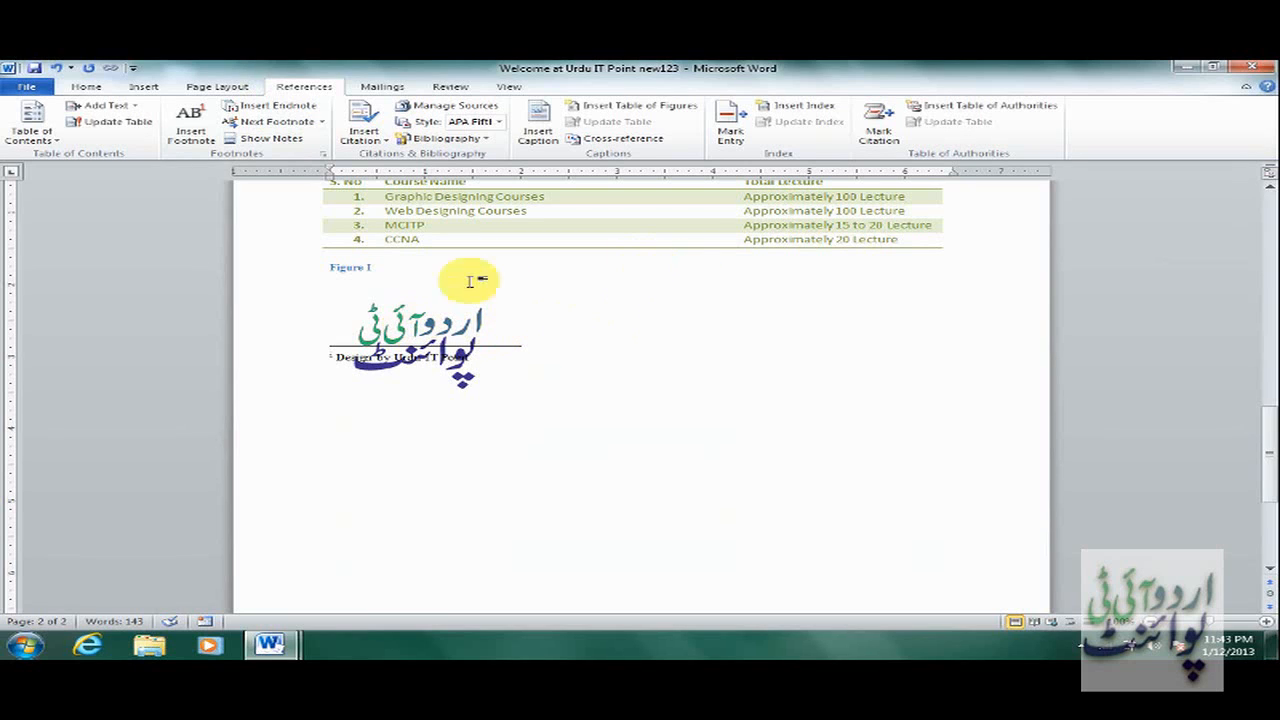
{"action": "left_click", "coordinate": [455, 333]}
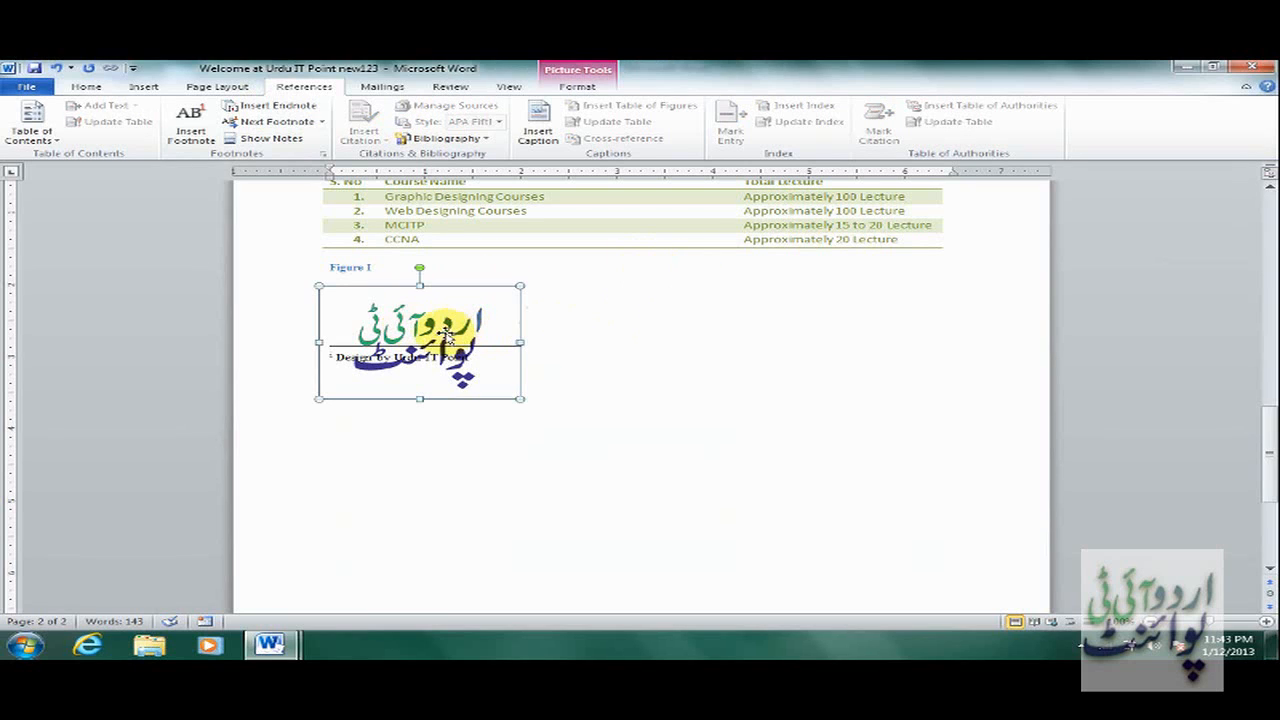
{"action": "left_click_drag", "start_coordinate": [445, 333], "coordinate": [712, 302]}
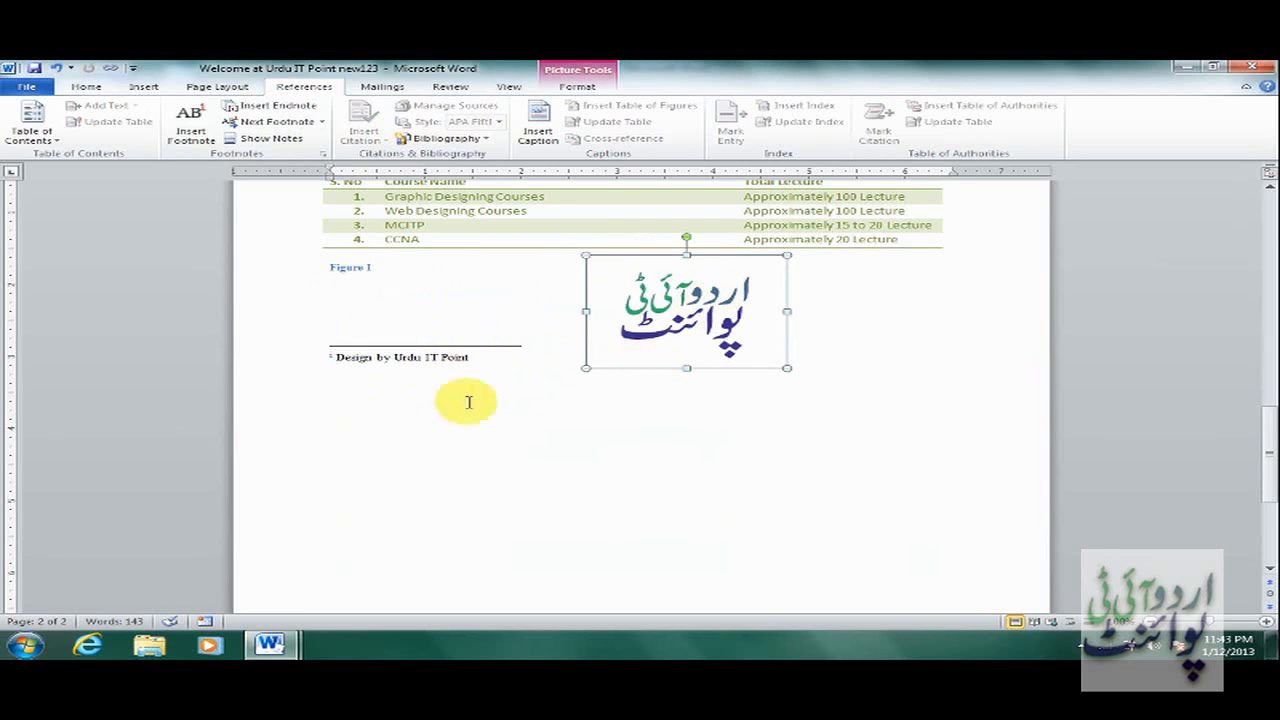
{"action": "left_click", "coordinate": [509, 360]}
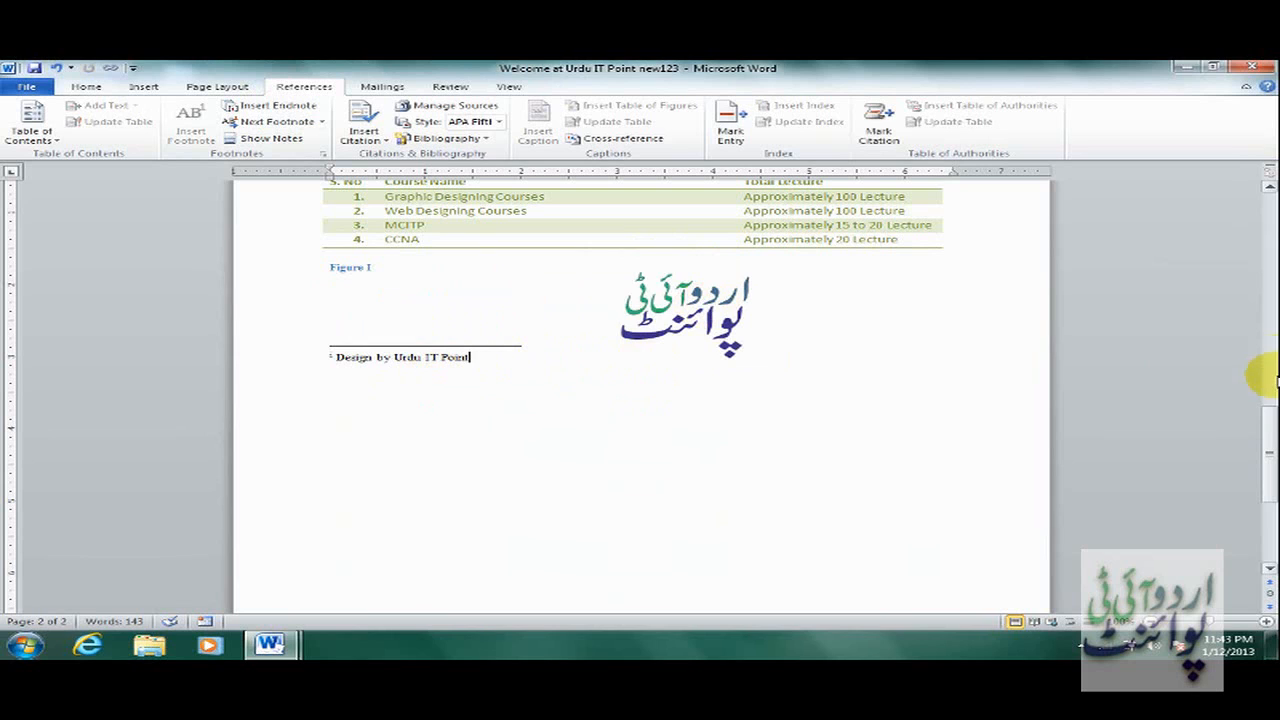
Move from footnote 1 to the next note reference.
{"action": "left_click_drag", "start_coordinate": [1272, 440], "coordinate": [1264, 312]}
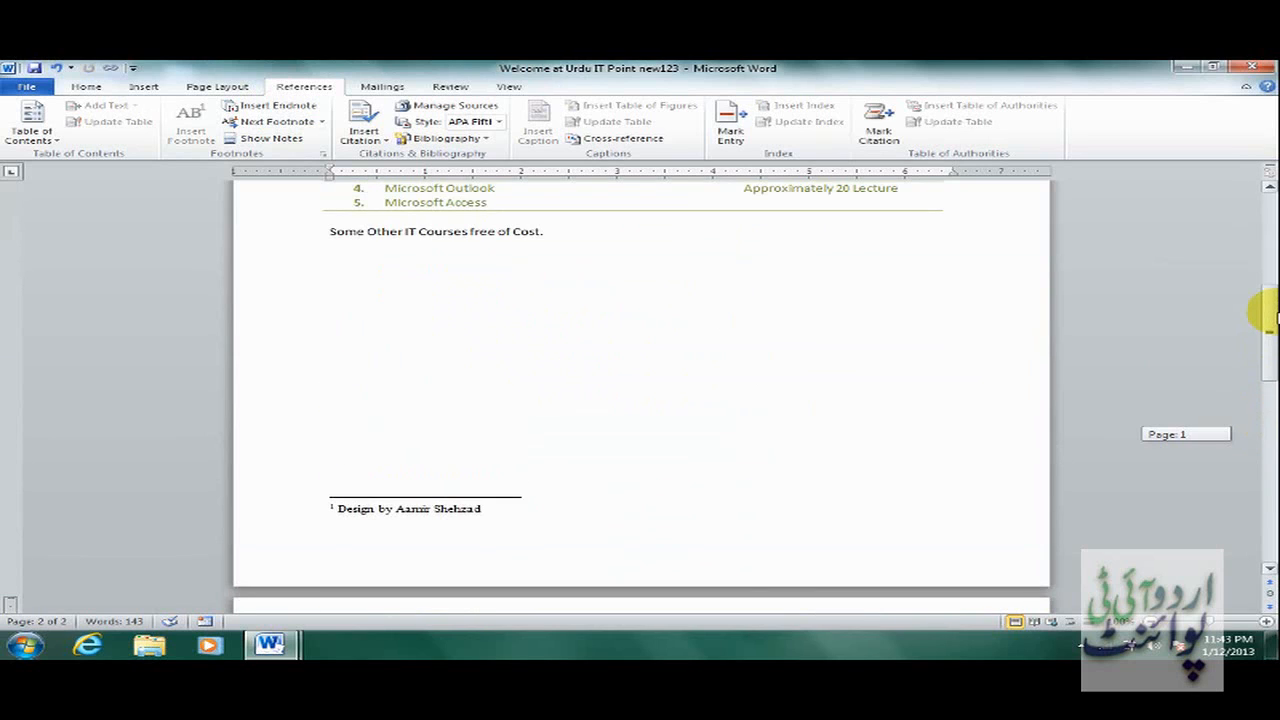
{"action": "left_click", "coordinate": [459, 505]}
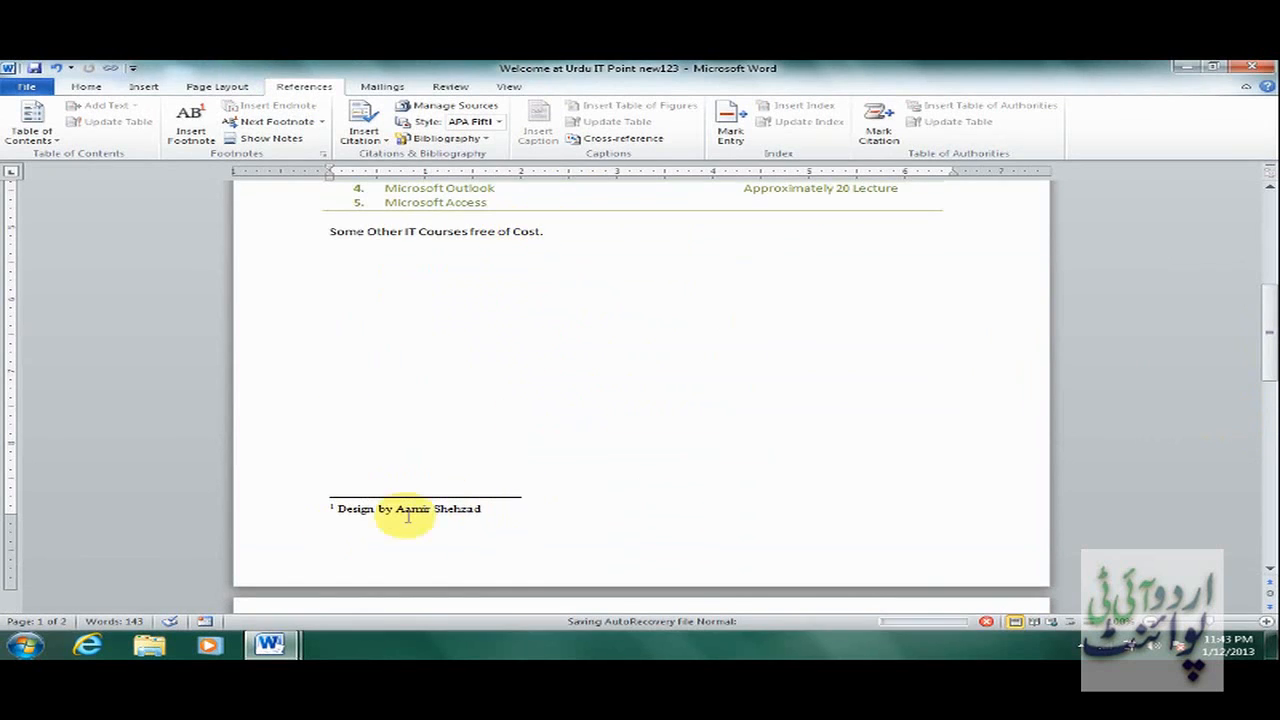
{"action": "left_click_drag", "start_coordinate": [1264, 356], "coordinate": [1270, 303]}
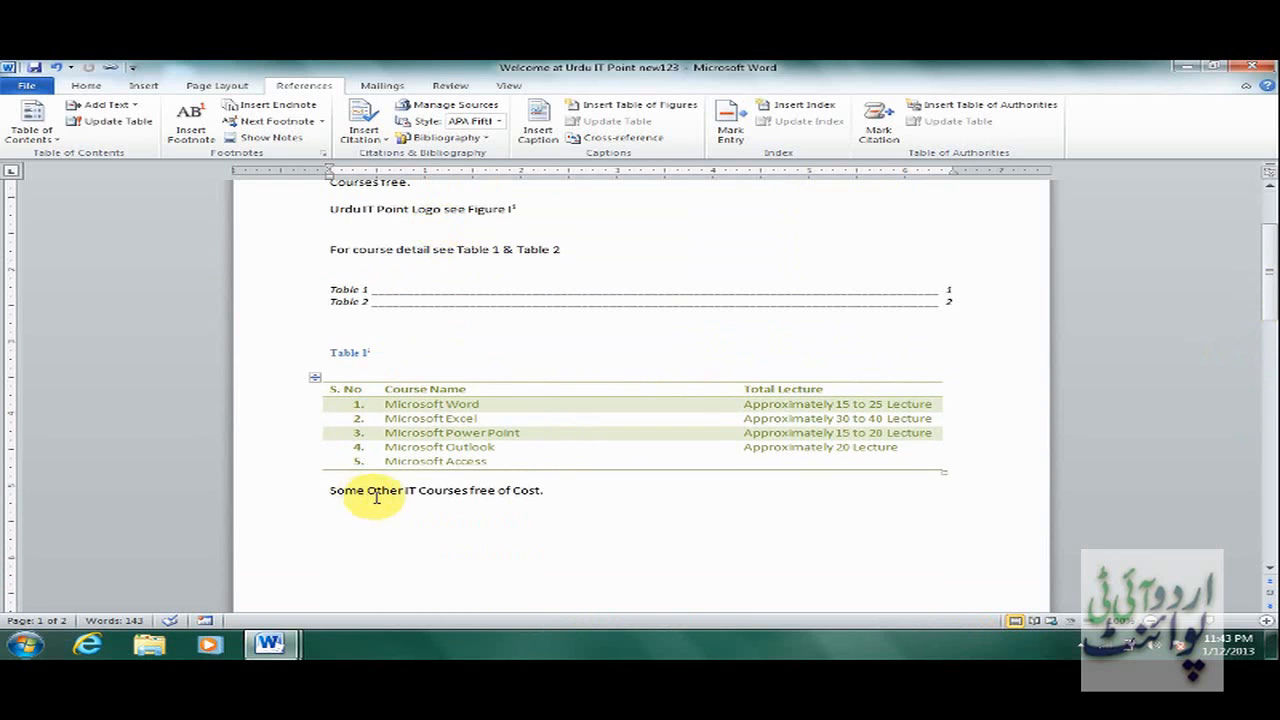
{"action": "left_click_drag", "start_coordinate": [1272, 272], "coordinate": [1270, 214]}
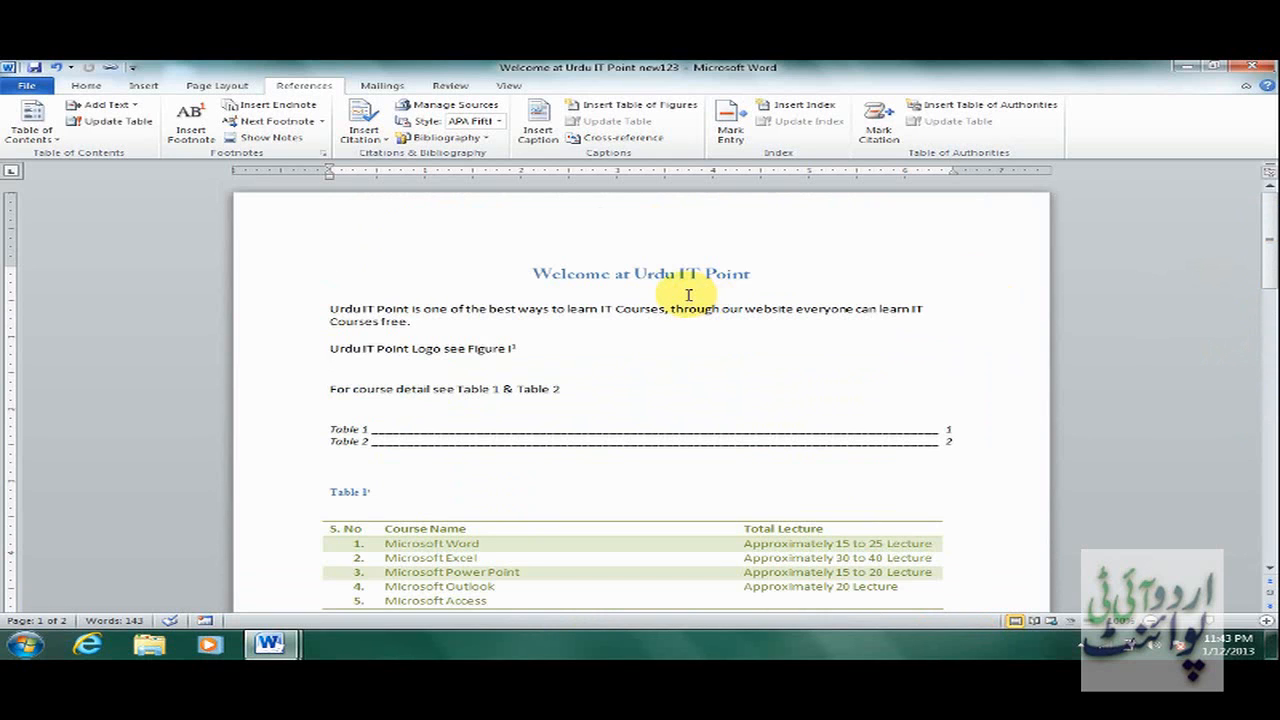
{"action": "left_click", "coordinate": [278, 124]}
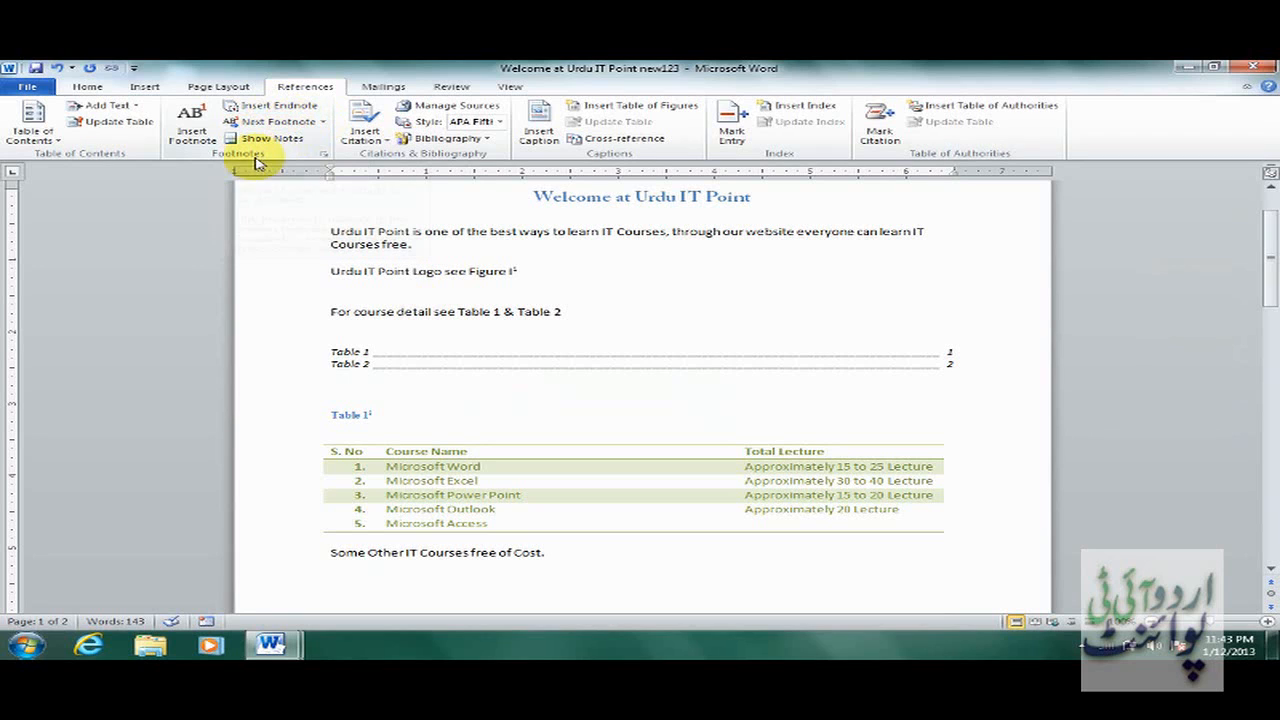
Convert all endnotes to footnotes.
{"action": "left_click", "coordinate": [322, 158]}
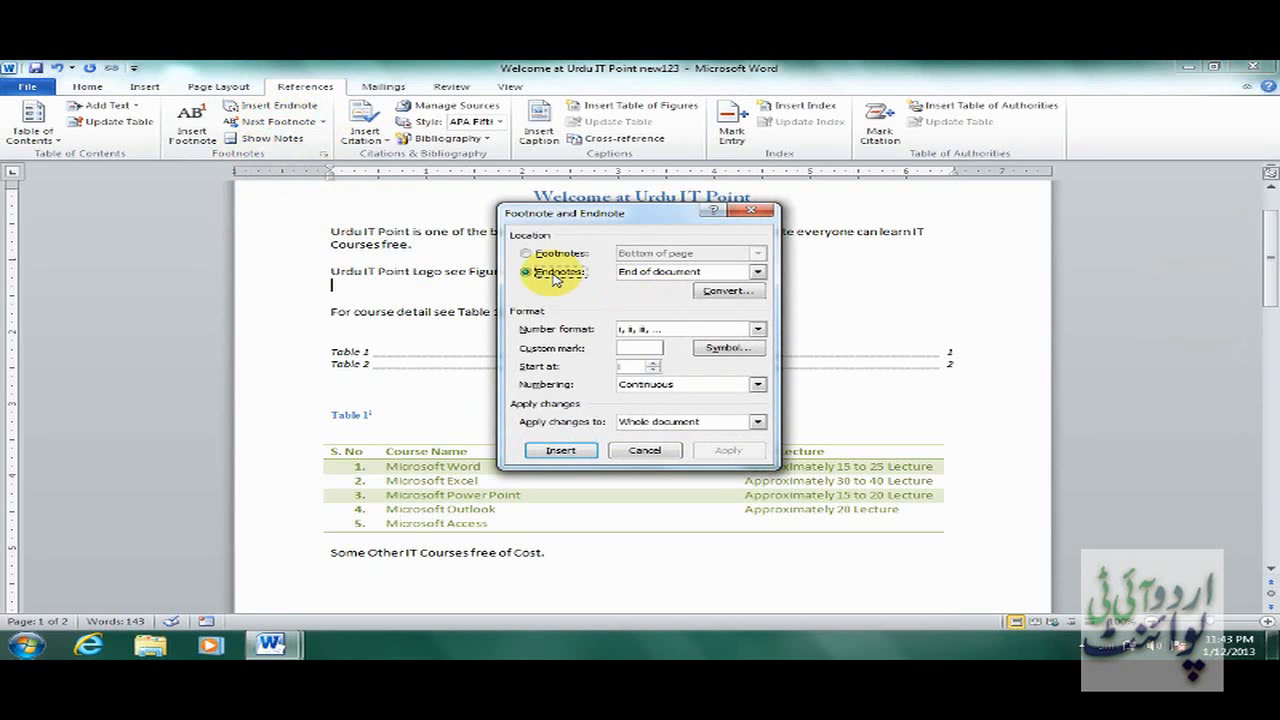
{"action": "left_click", "coordinate": [736, 300]}
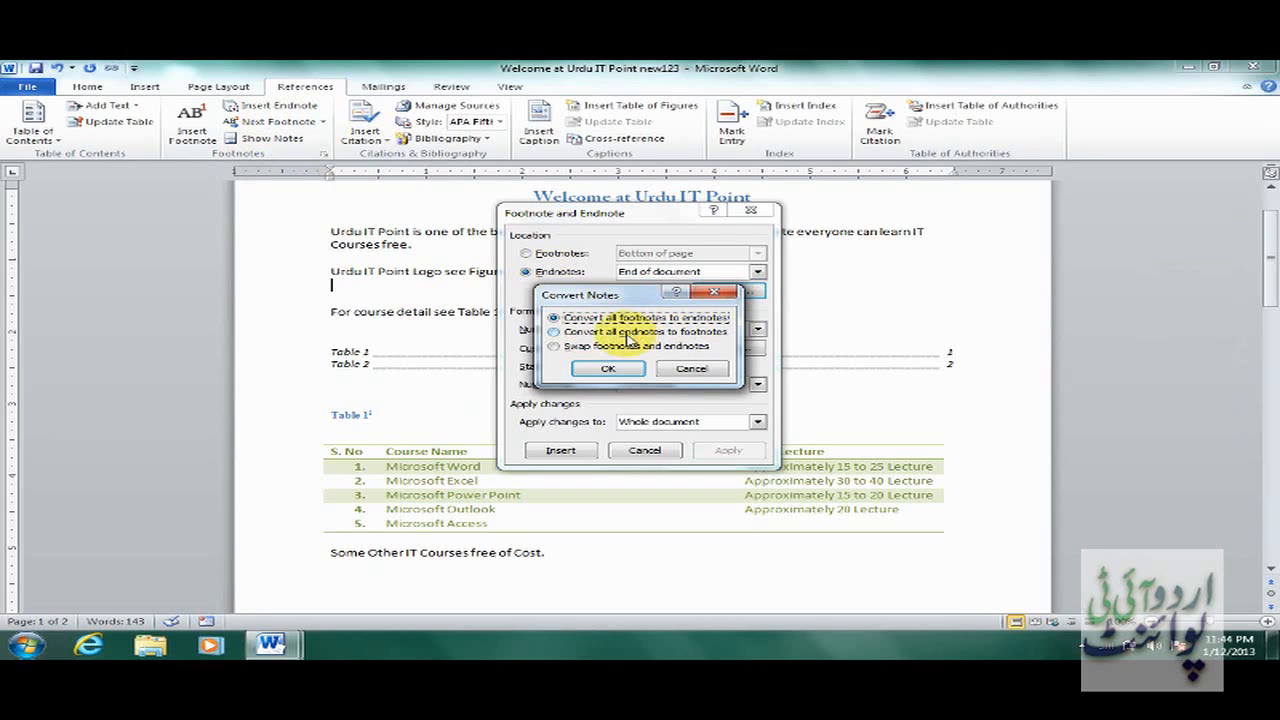
{"action": "left_click", "coordinate": [590, 333]}
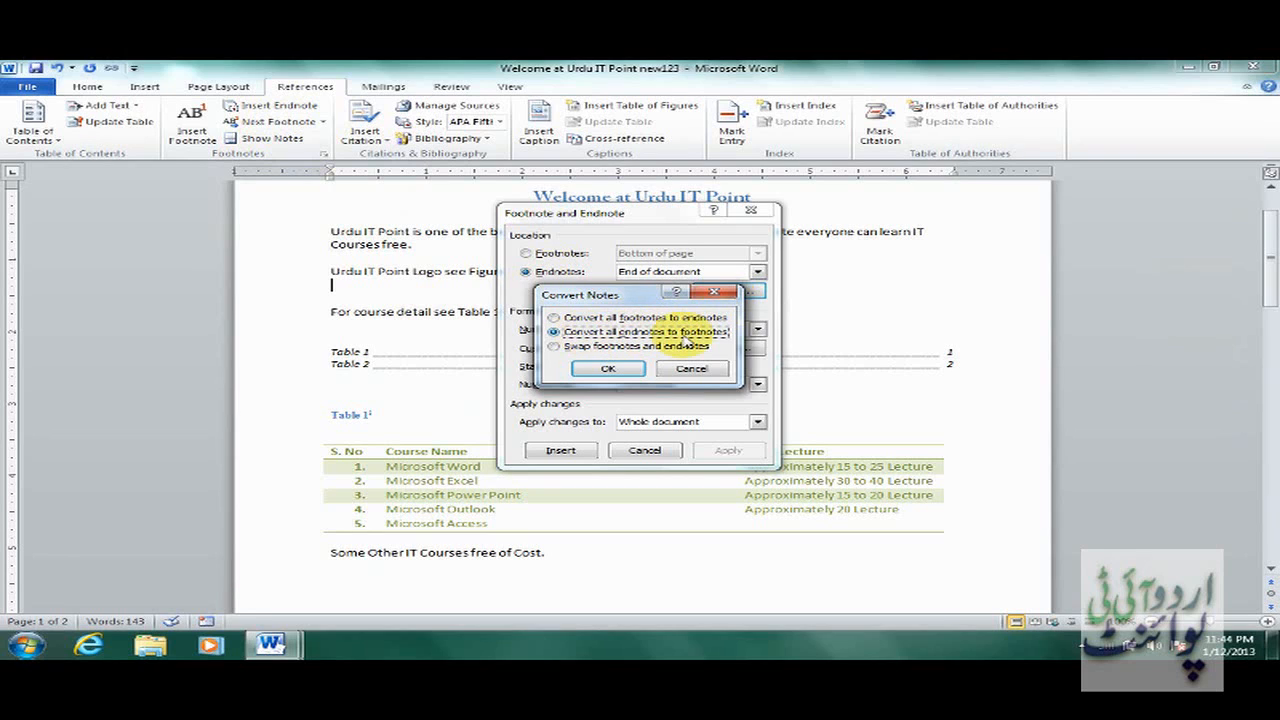
{"action": "left_click", "coordinate": [608, 368]}
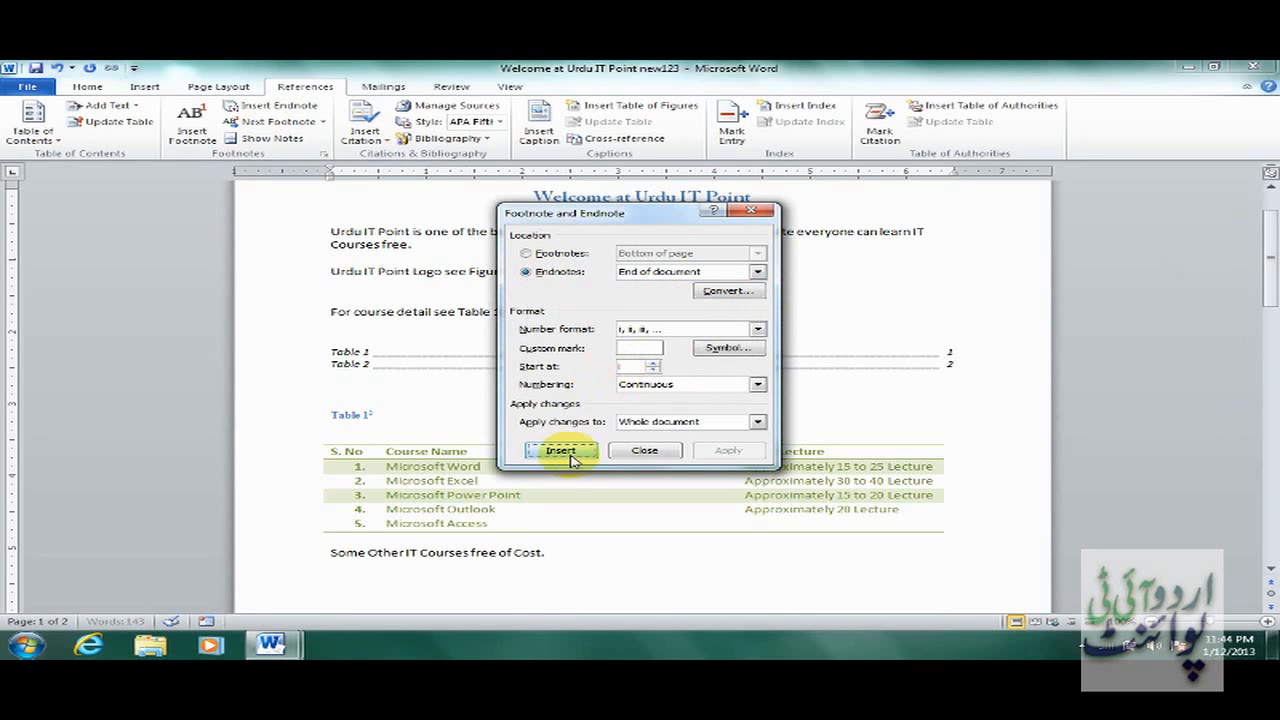
{"action": "left_click", "coordinate": [614, 452]}
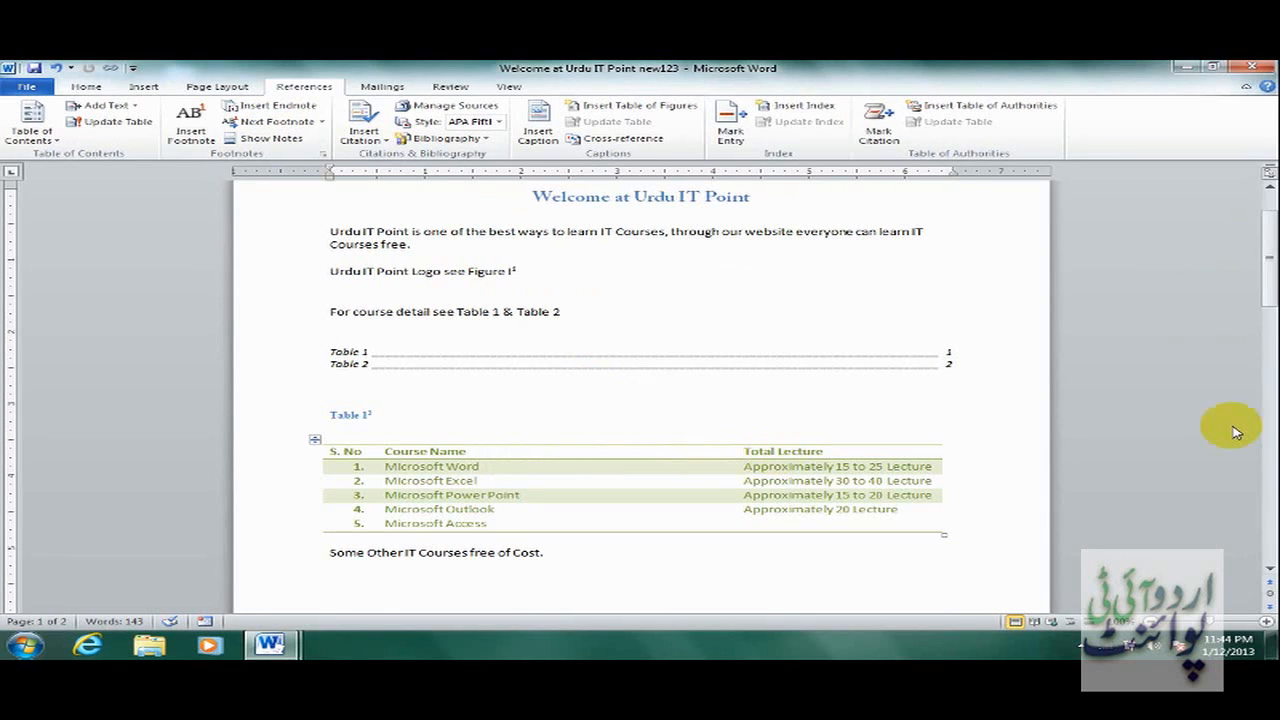
{"action": "left_click_drag", "start_coordinate": [1270, 278], "coordinate": [1262, 357]}
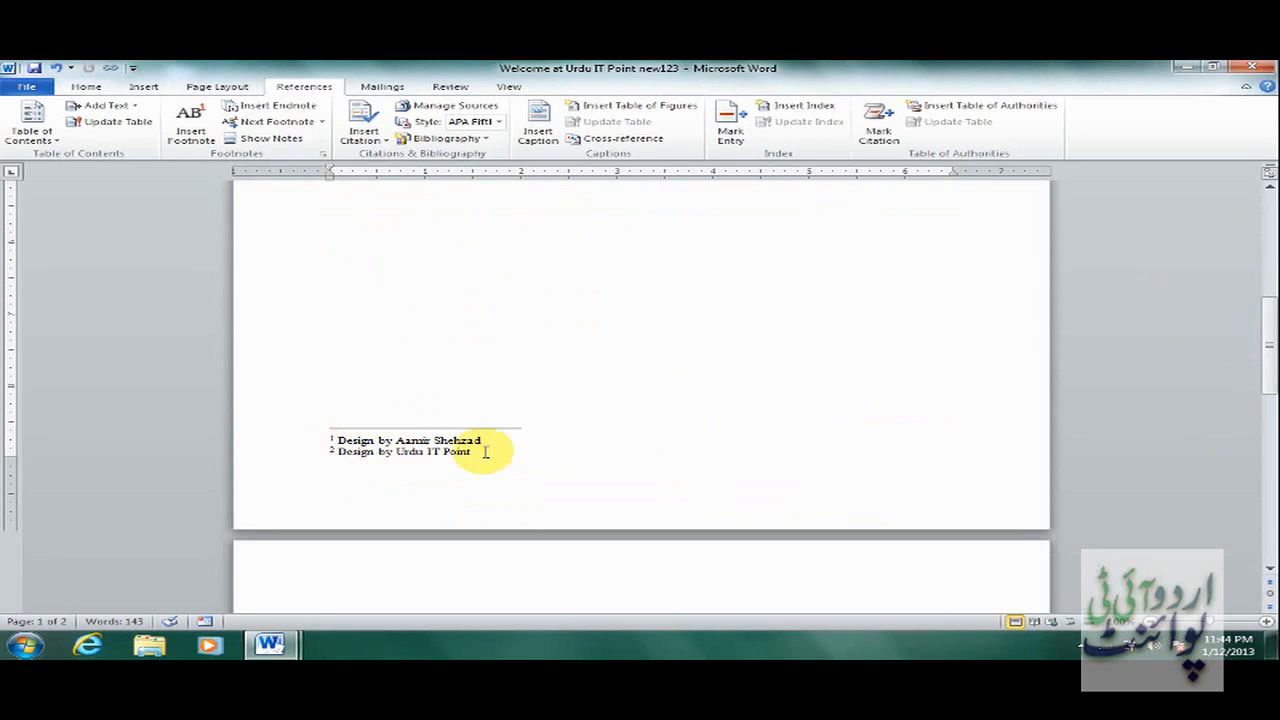
Convert the footnotes back to endnotes, numbered i and ii.
{"action": "left_click", "coordinate": [323, 153]}
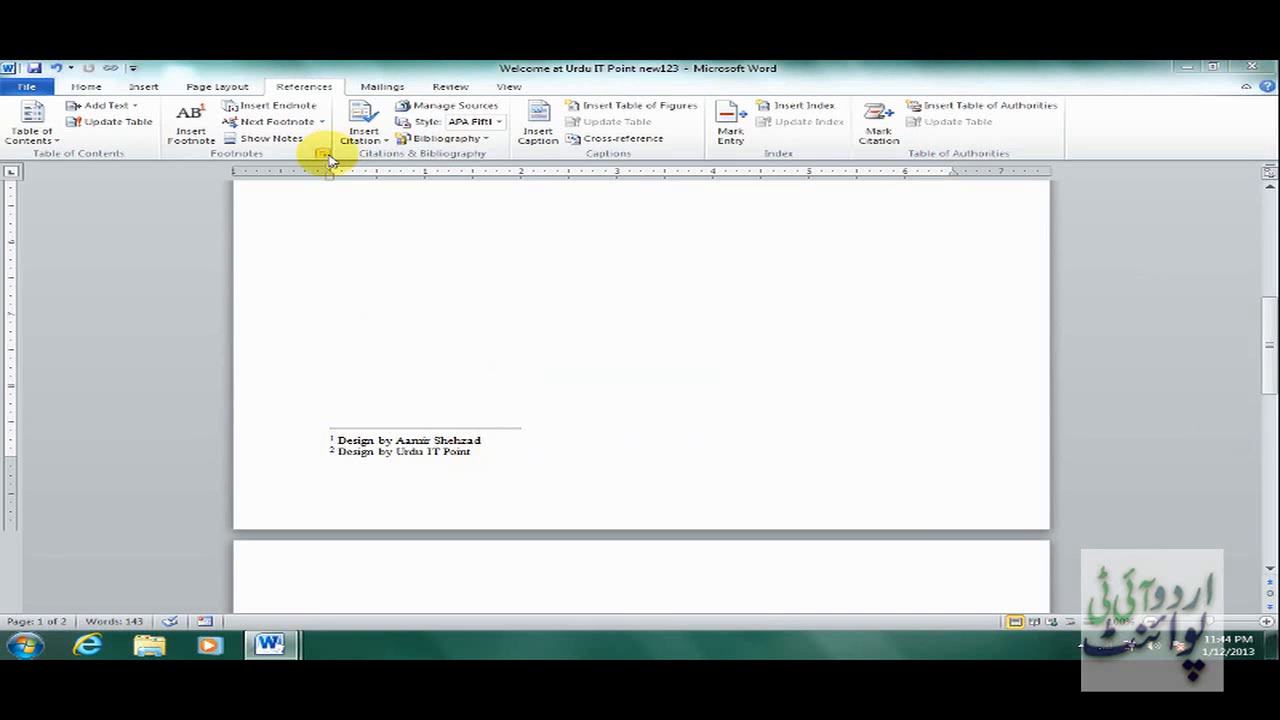
{"action": "left_click", "coordinate": [727, 291]}
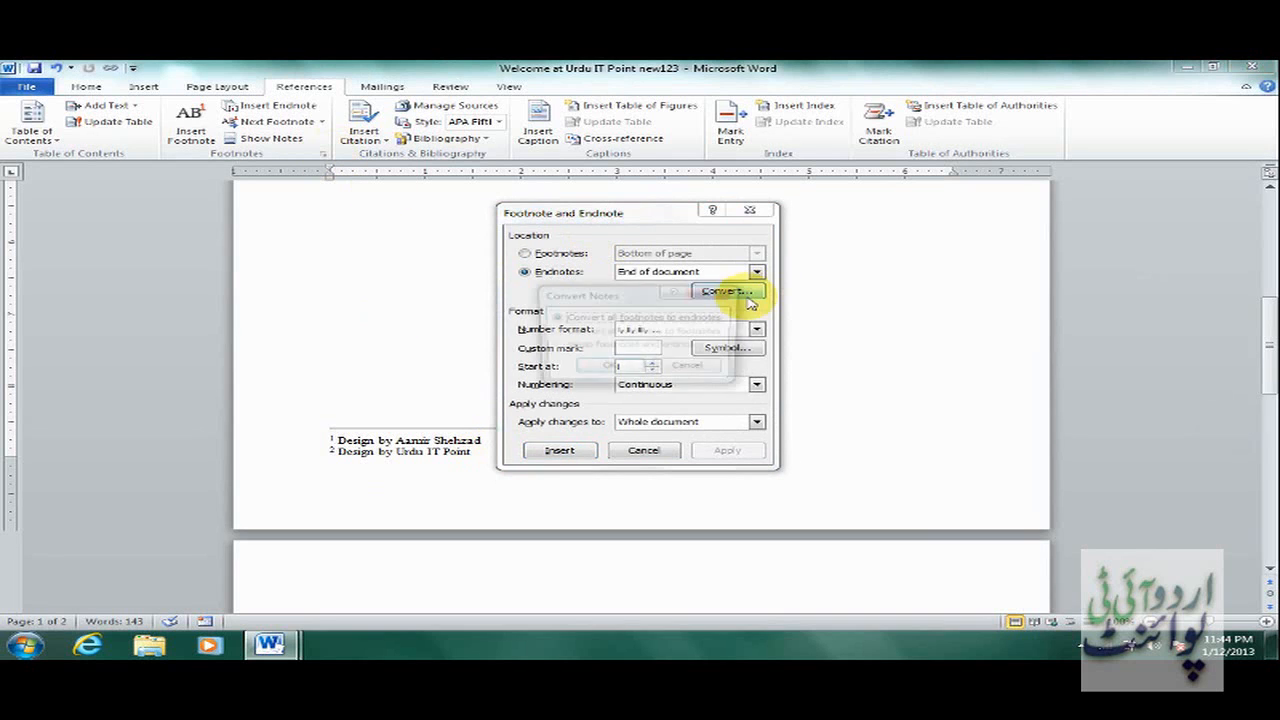
{"action": "left_click", "coordinate": [606, 368]}
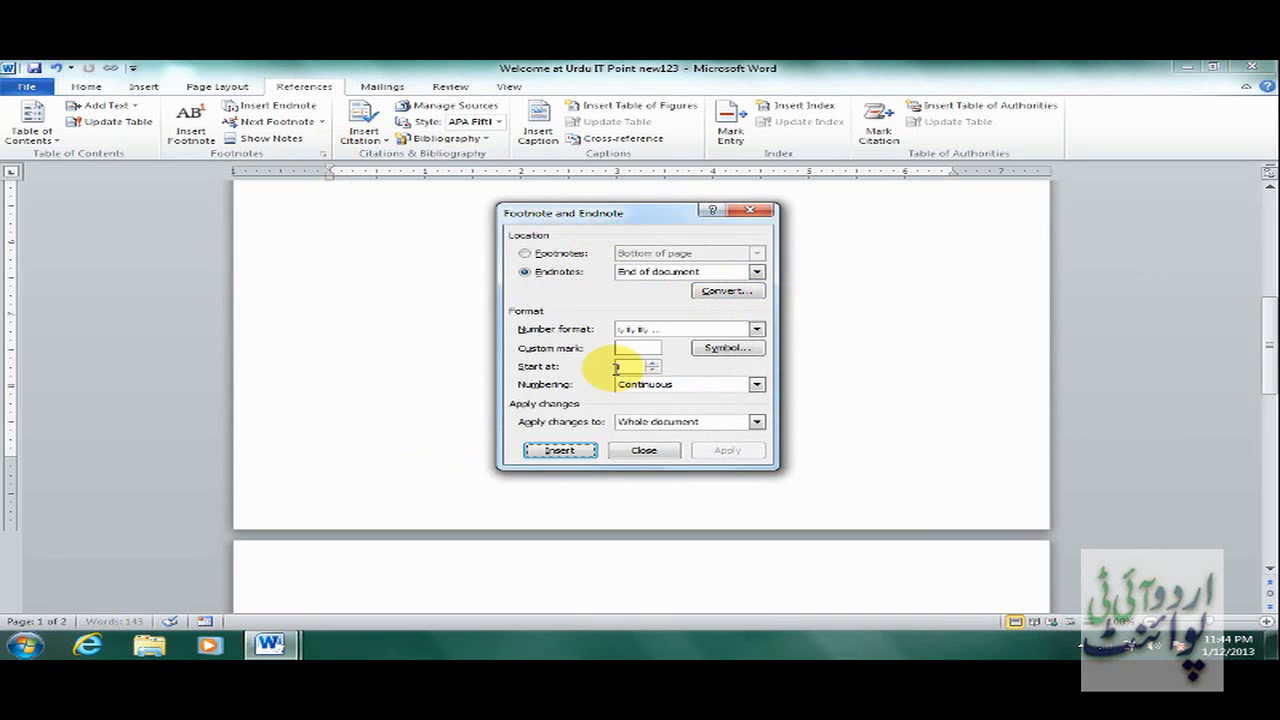
{"action": "left_click", "coordinate": [645, 451]}
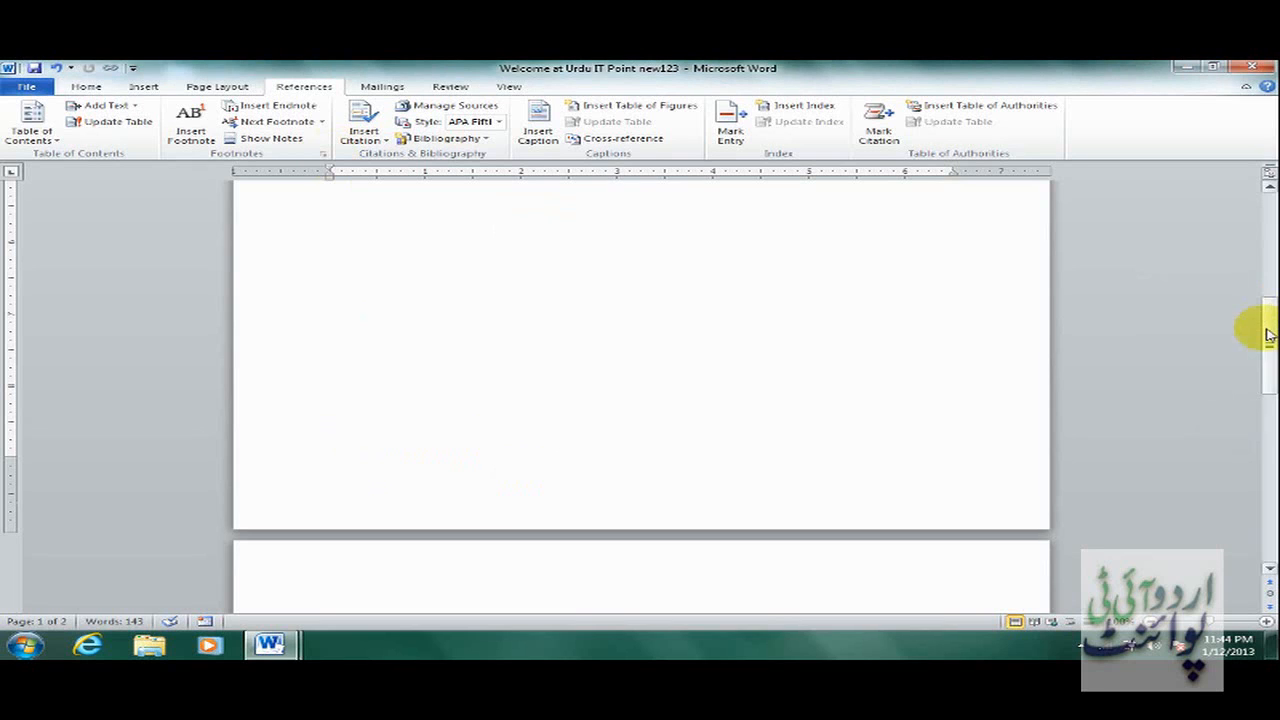
{"action": "left_click_drag", "start_coordinate": [1261, 329], "coordinate": [1266, 385]}
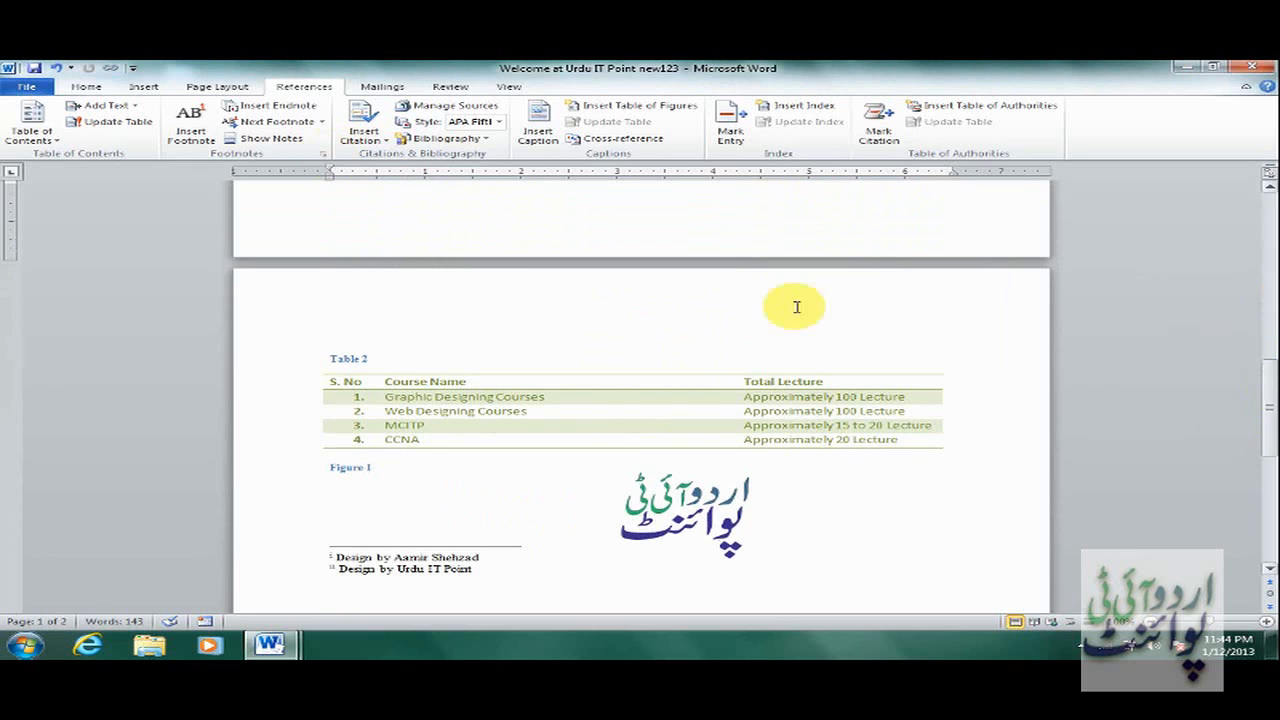
{"action": "left_click", "coordinate": [322, 153]}
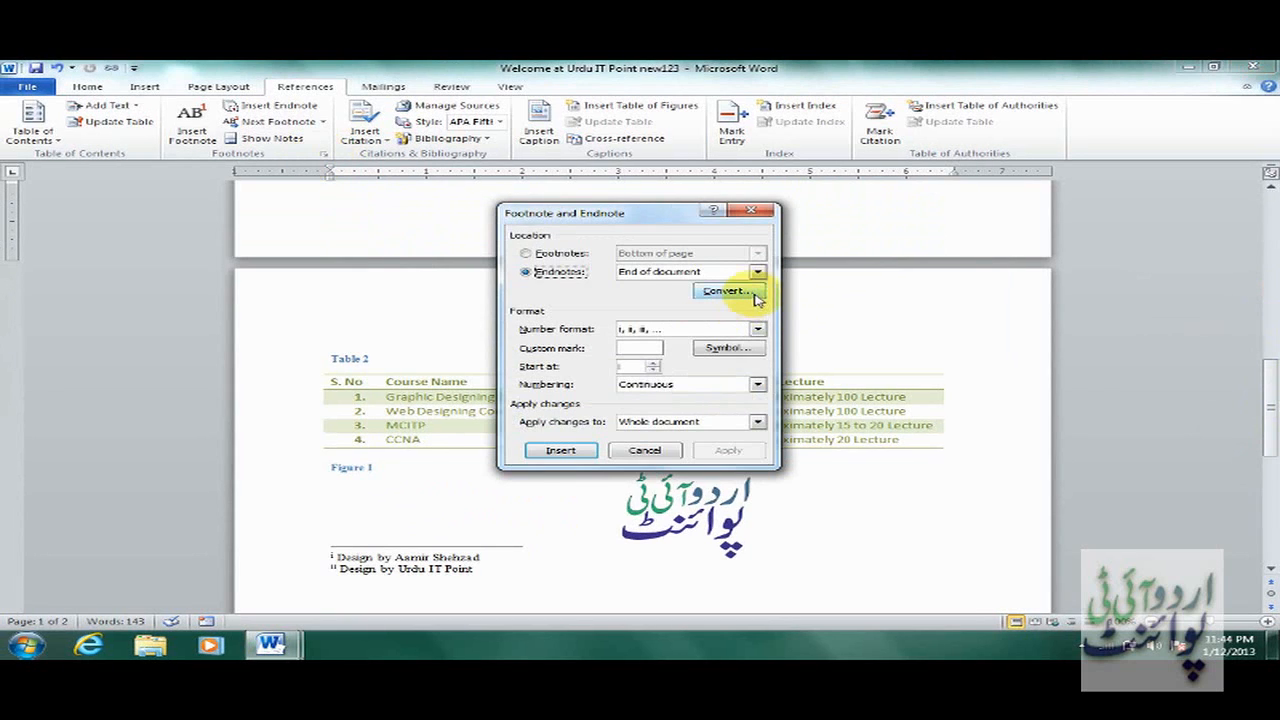
{"action": "left_click", "coordinate": [758, 329]}
{"action": "left_click", "coordinate": [758, 329]}
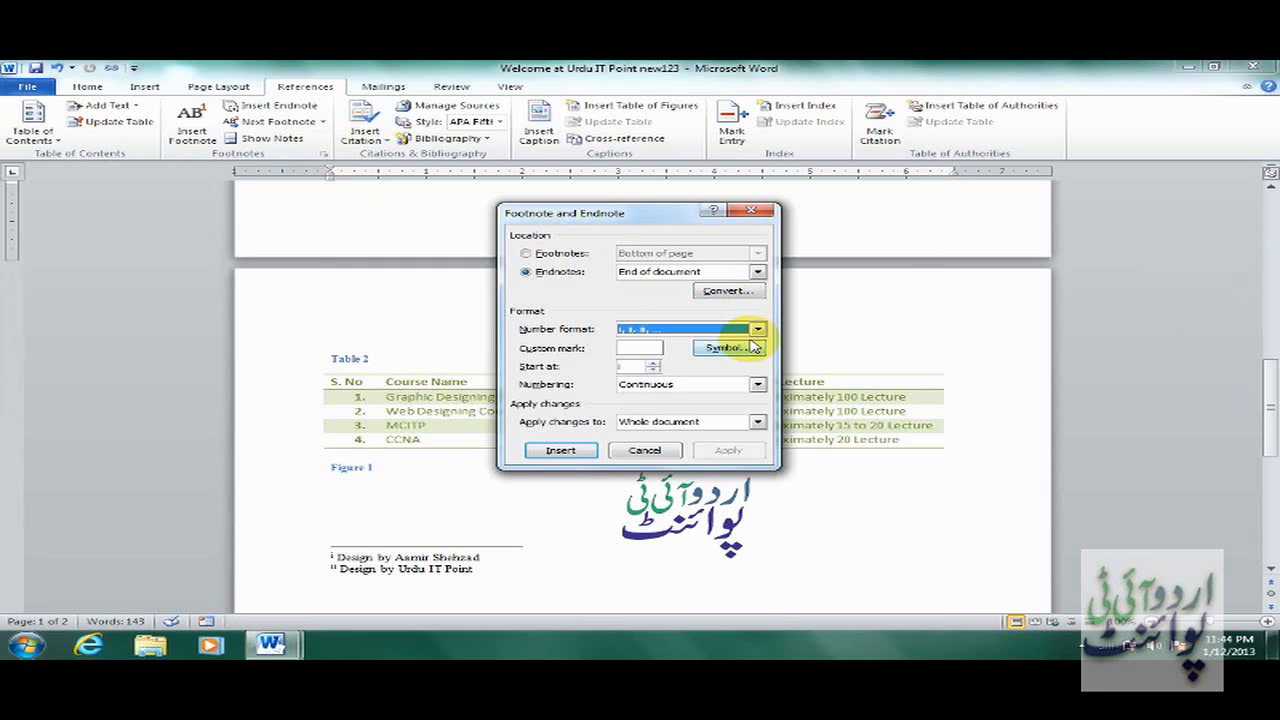
{"action": "left_click", "coordinate": [648, 451]}
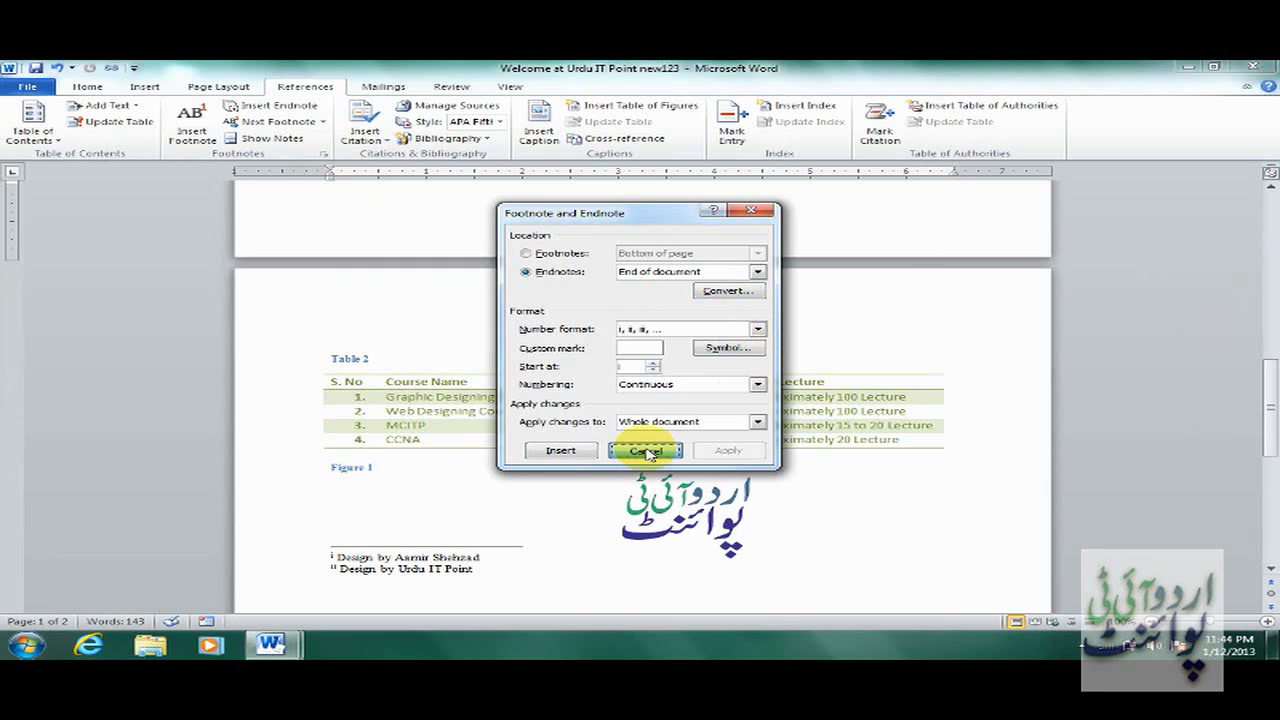
{"action": "left_click", "coordinate": [648, 451]}
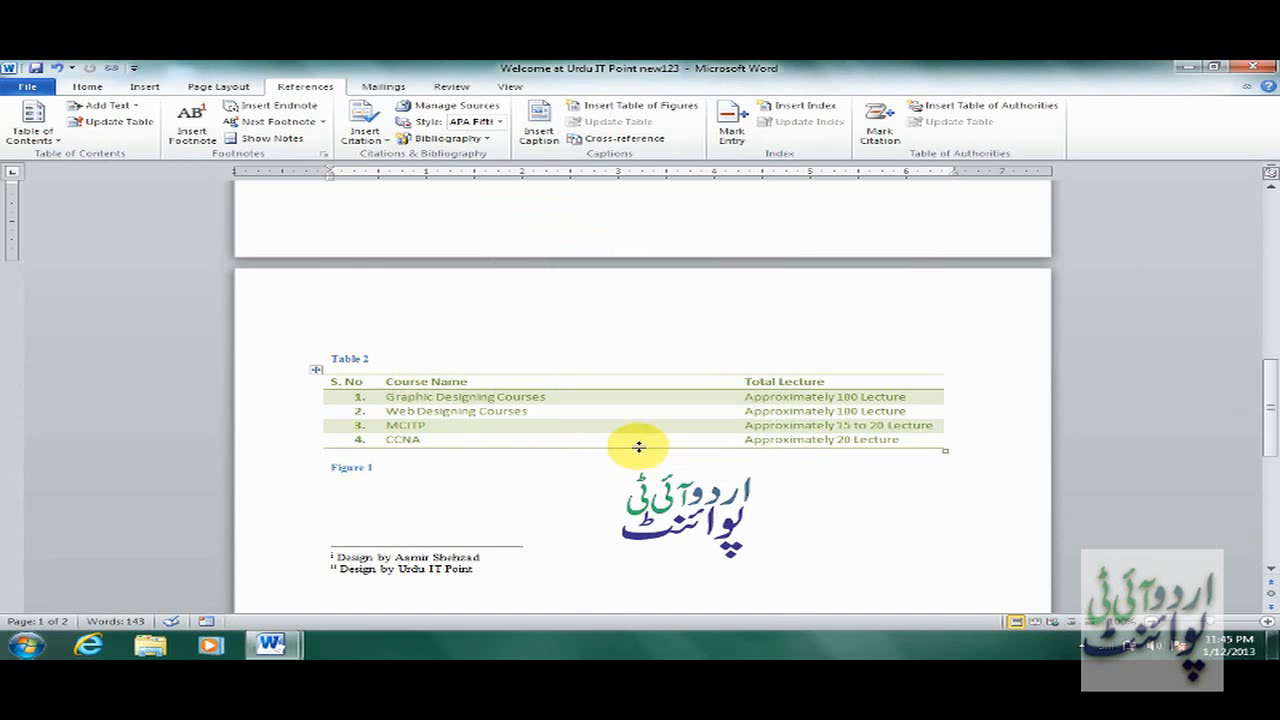
{"action": "left_click", "coordinate": [528, 547]}
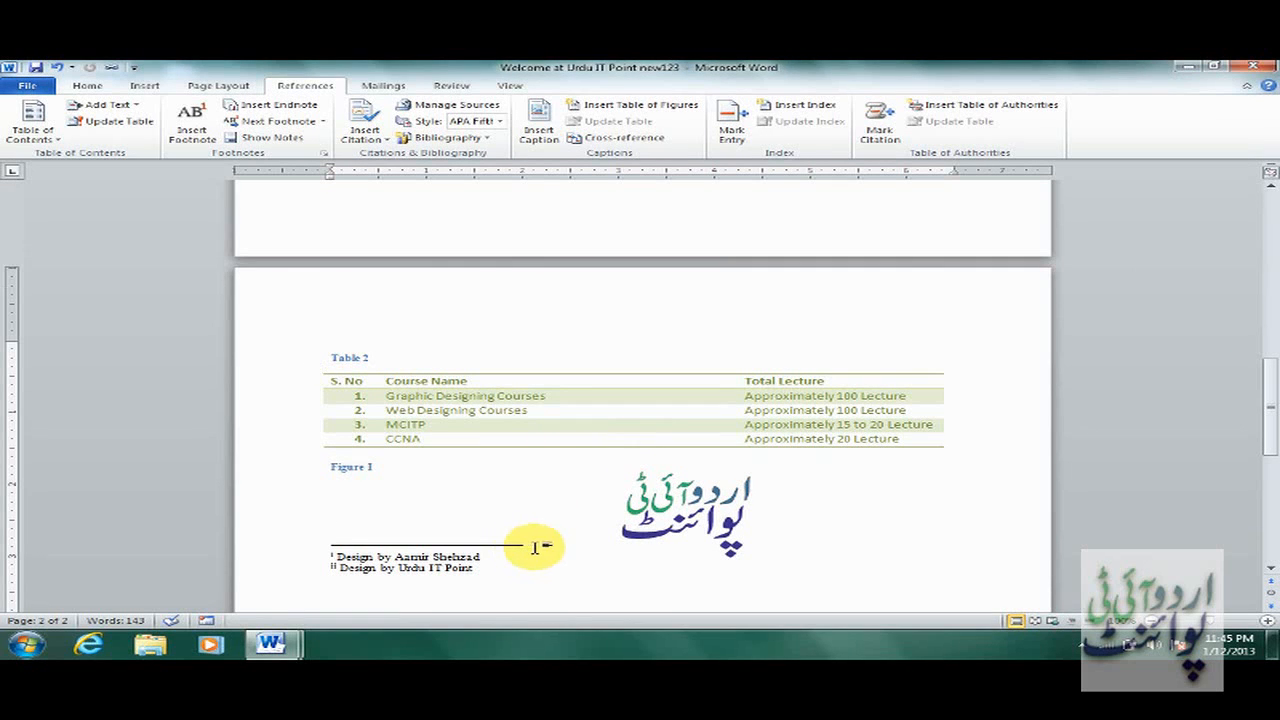
{"action": "left_click", "coordinate": [1039, 402]}
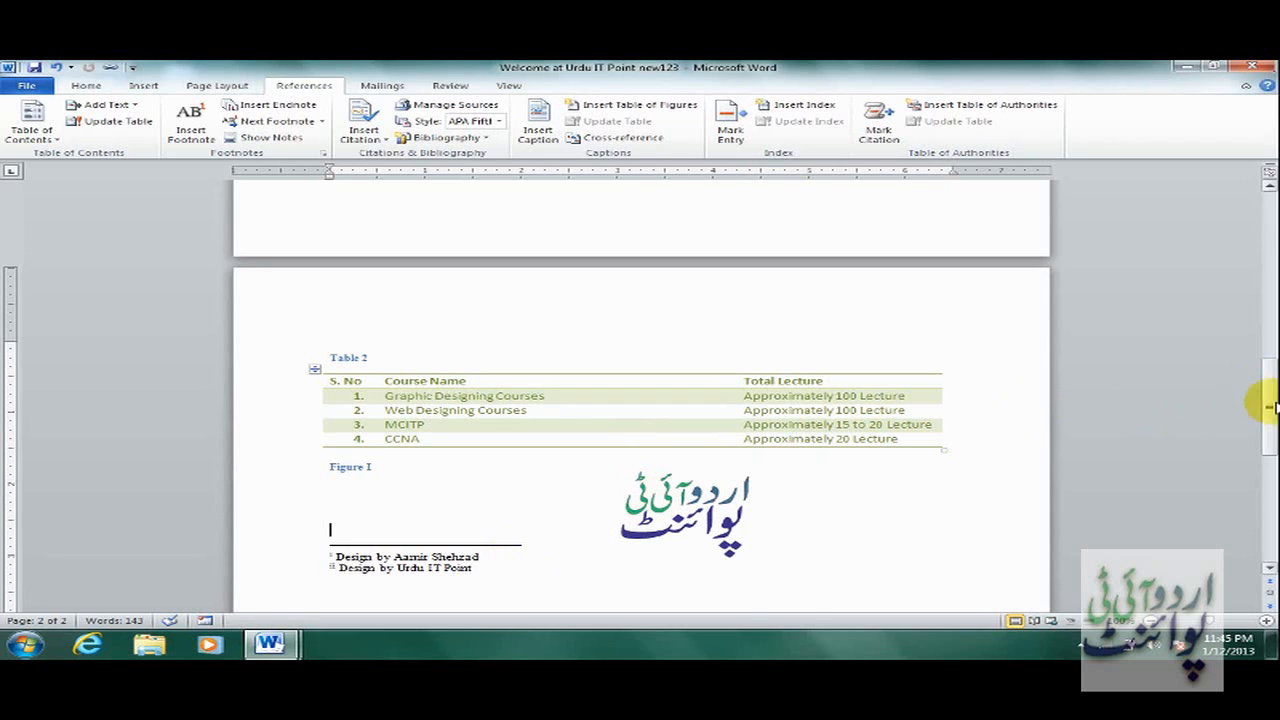
{"action": "left_click_drag", "start_coordinate": [1266, 403], "coordinate": [1270, 222]}
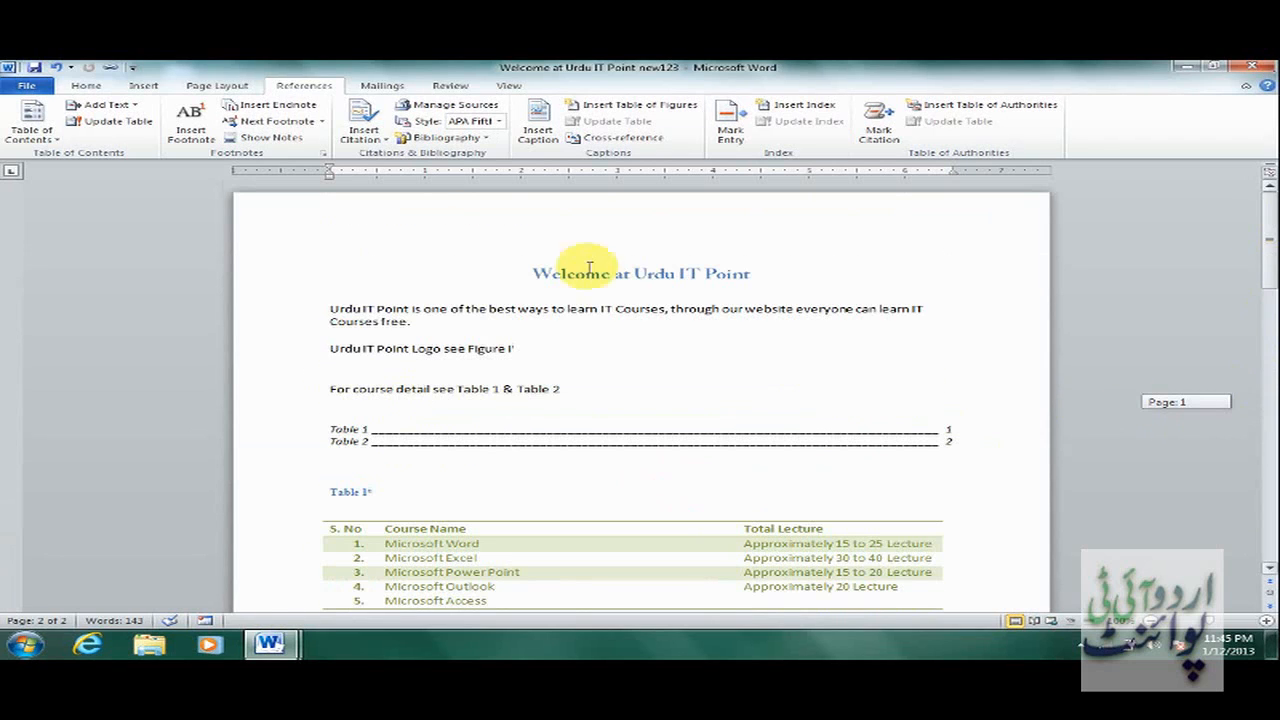
{"action": "left_click", "coordinate": [541, 360]}
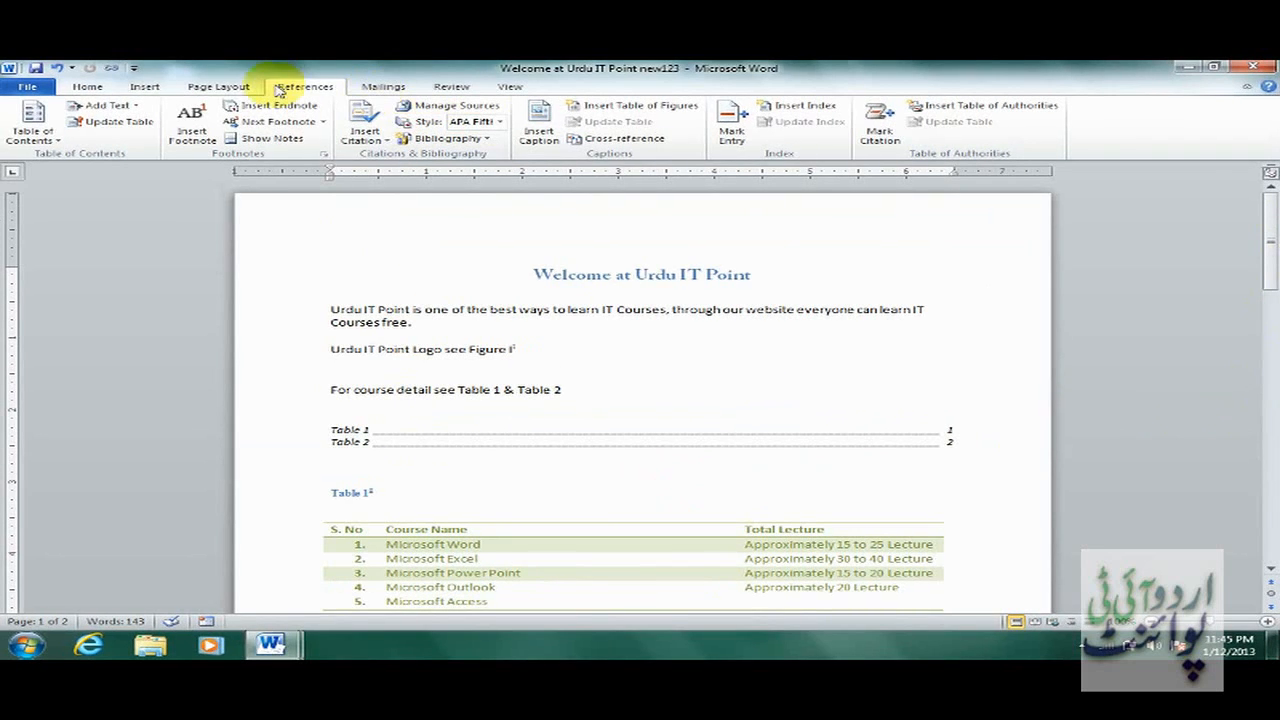
{"action": "left_click", "coordinate": [148, 87]}
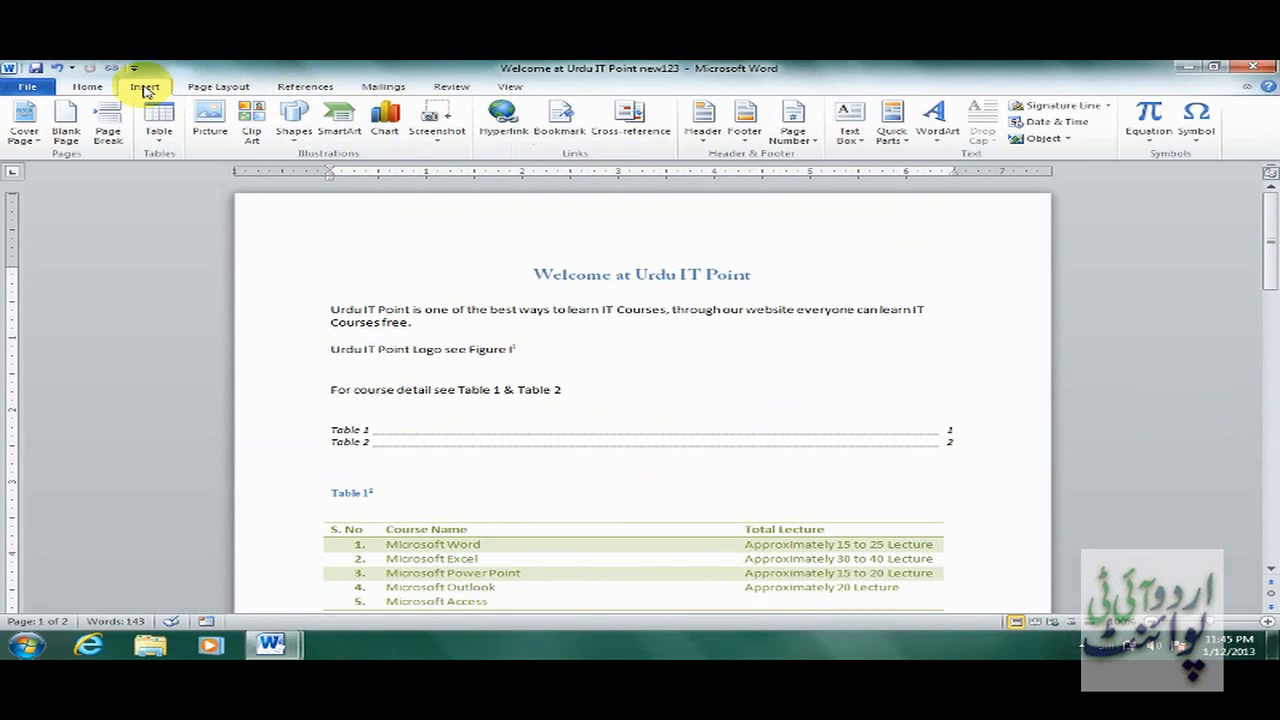
{"action": "left_click", "coordinate": [558, 135]}
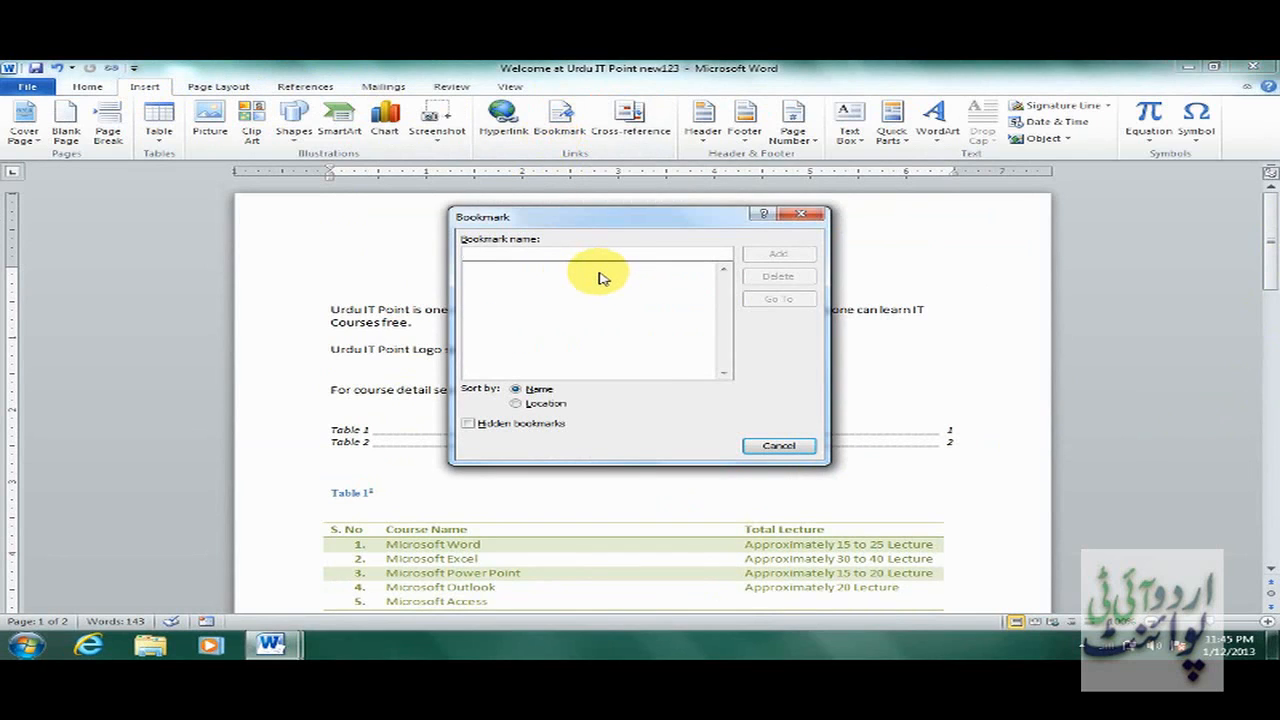
{"action": "type", "text": "edit"}
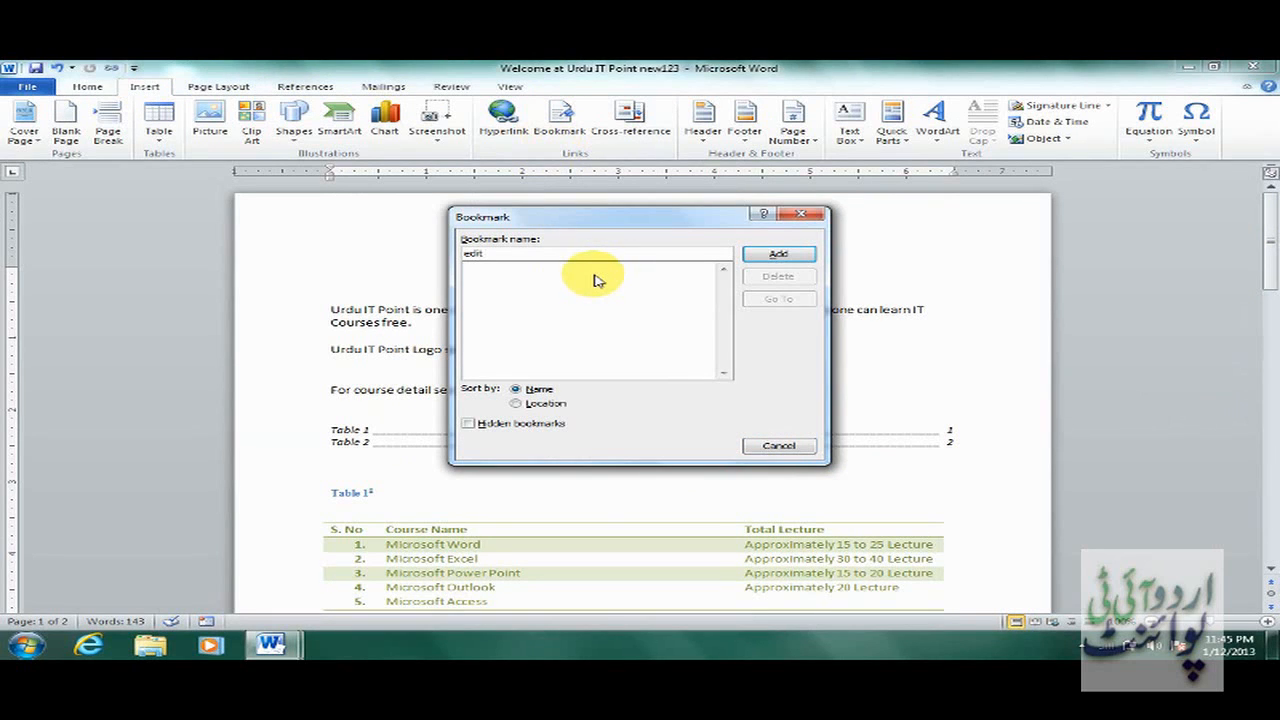
{"action": "type", "text": " 2"}
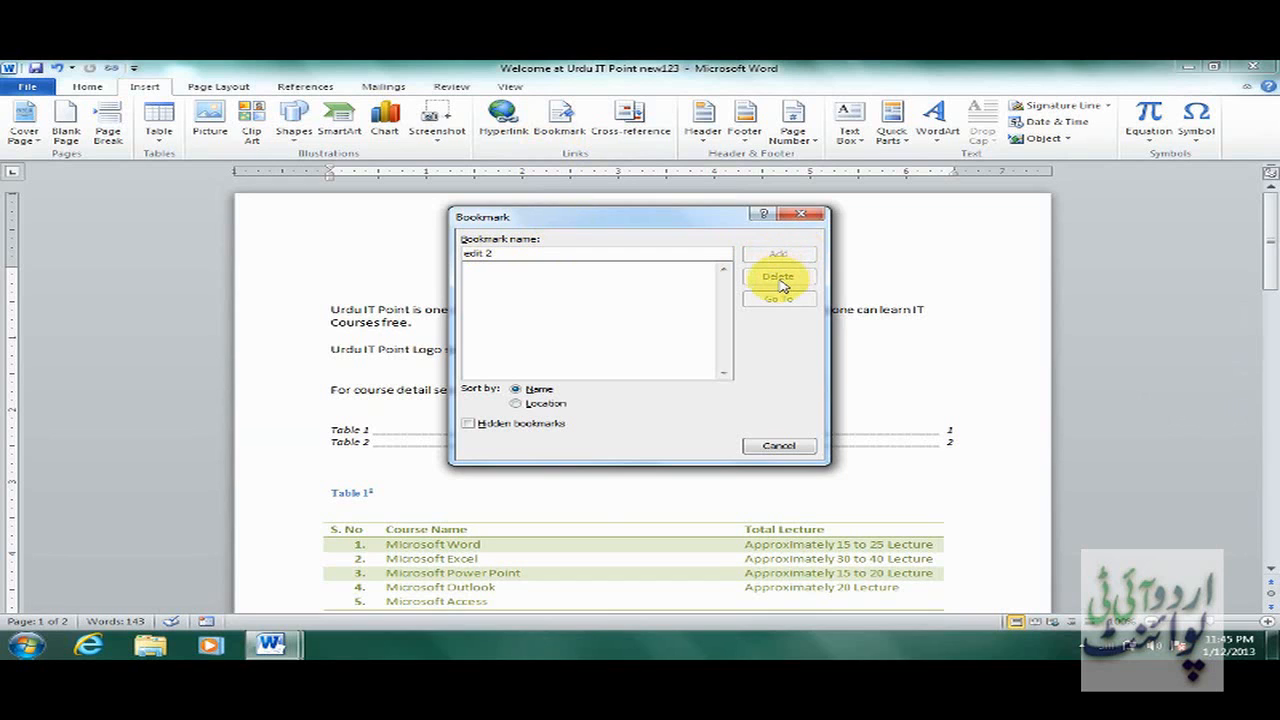
{"action": "left_click", "coordinate": [786, 448]}
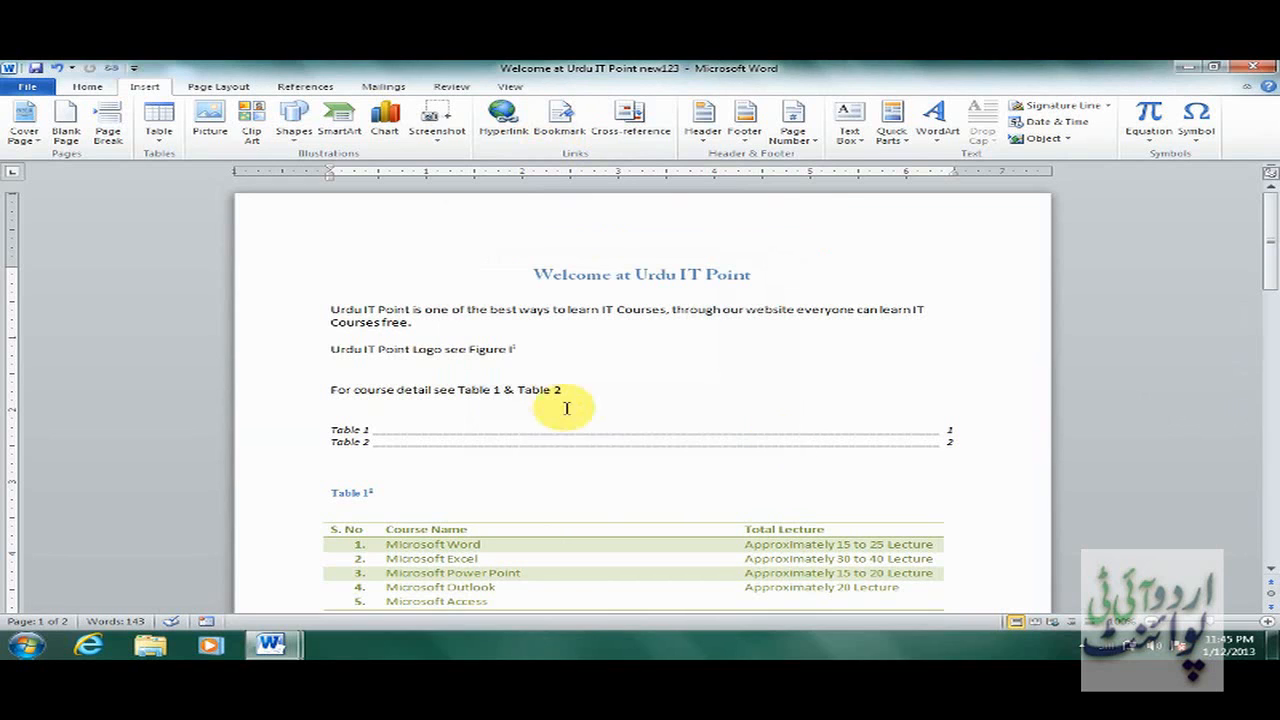
{"action": "left_click", "coordinate": [566, 390]}
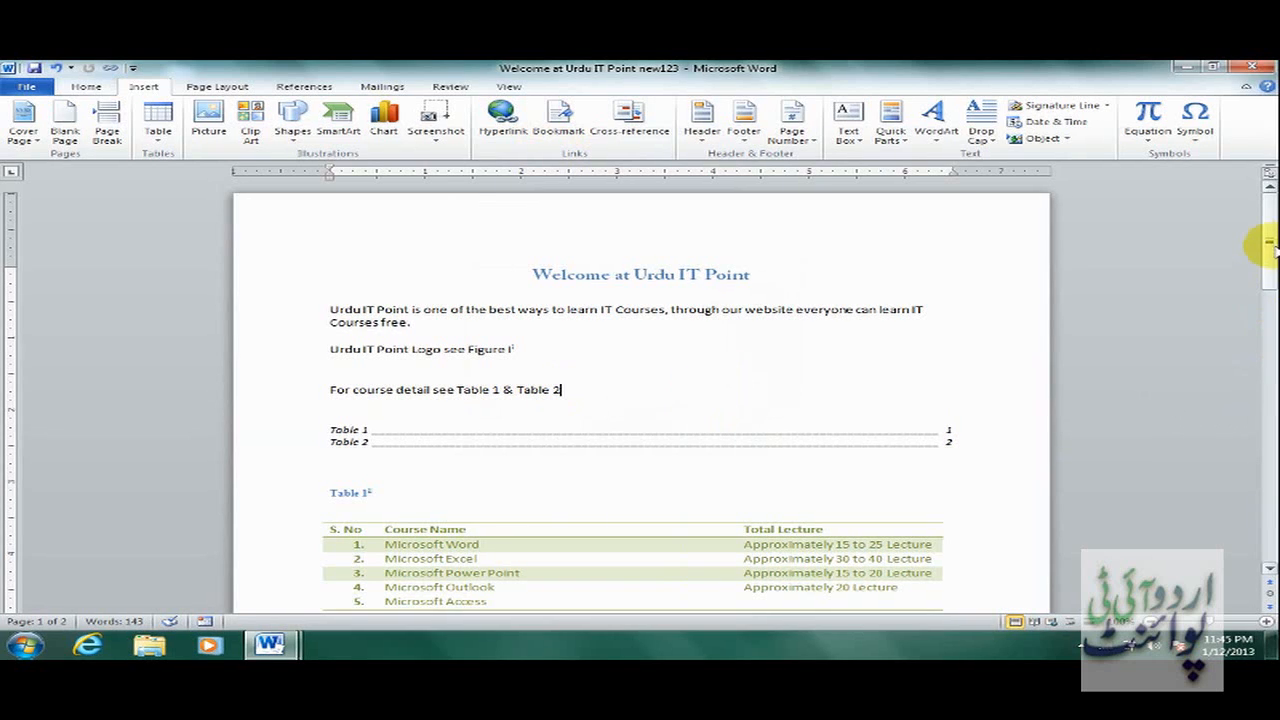
{"action": "left_click_drag", "start_coordinate": [1267, 250], "coordinate": [1267, 442]}
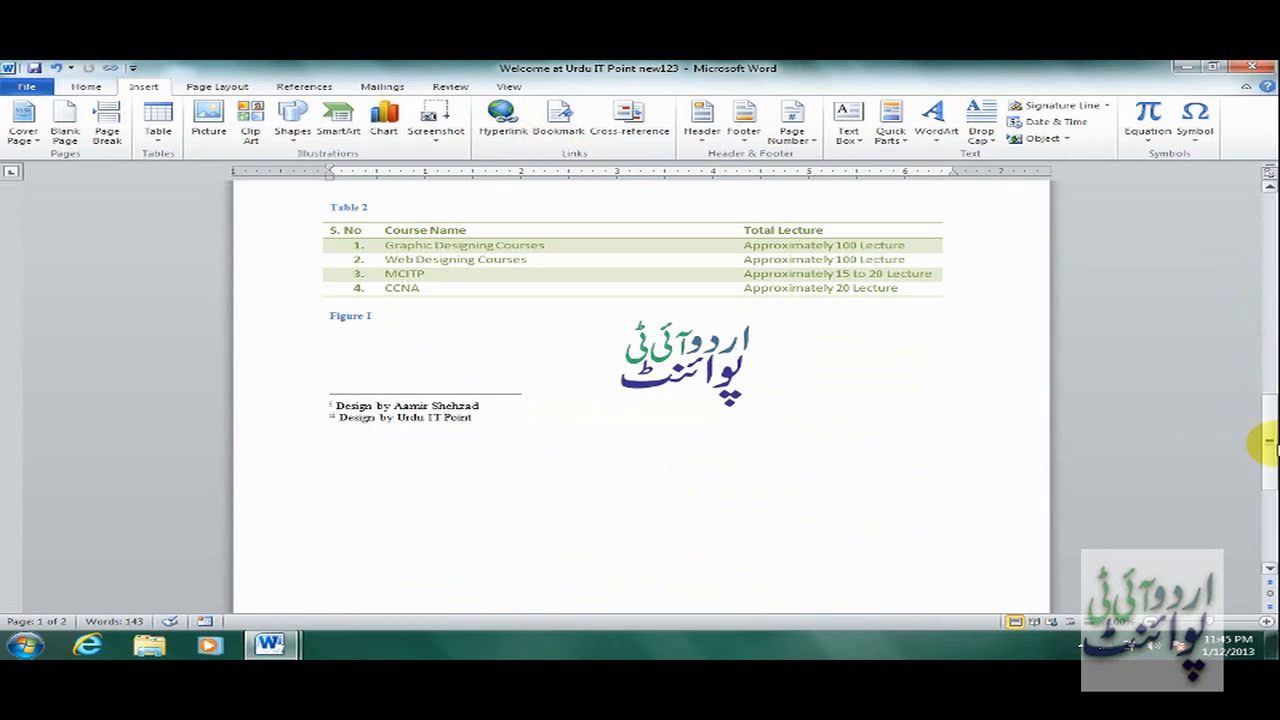
Switch to the Manual and scroll to page 5's 'Connecting 2 PC's via Straight Cable' section.
{"action": "mouse_move", "coordinate": [275, 645]}
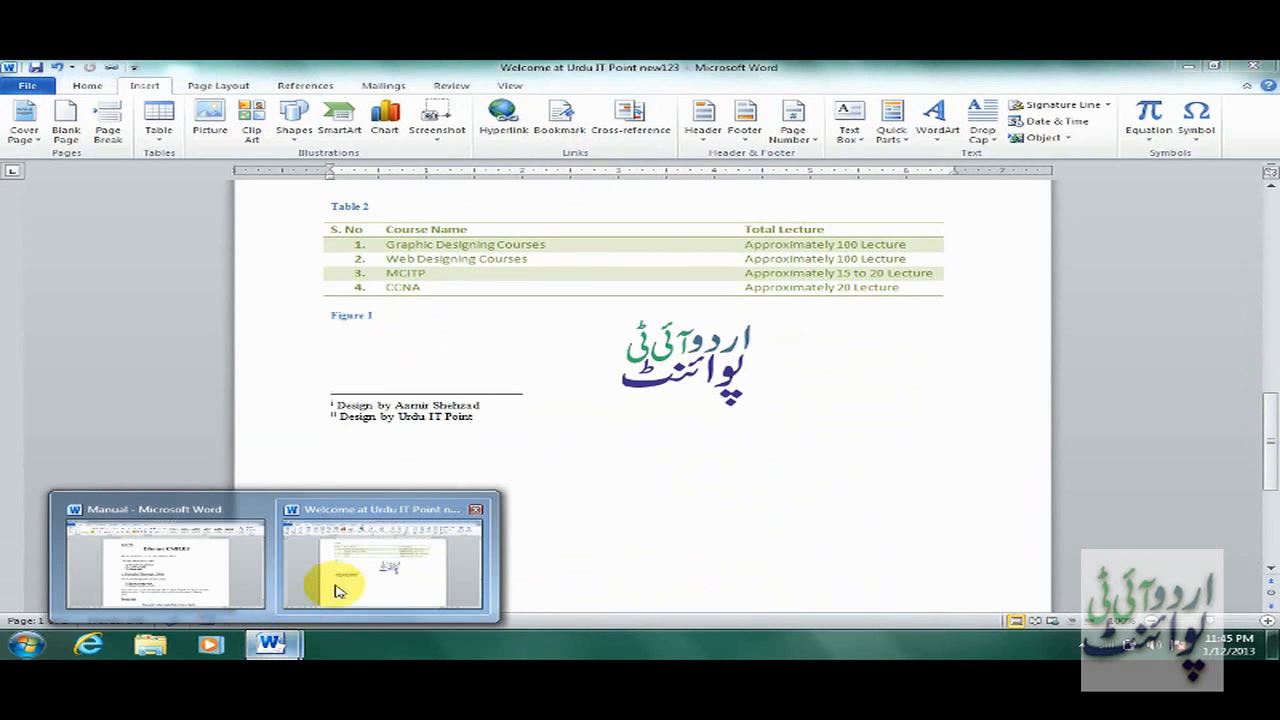
{"action": "left_click", "coordinate": [200, 566]}
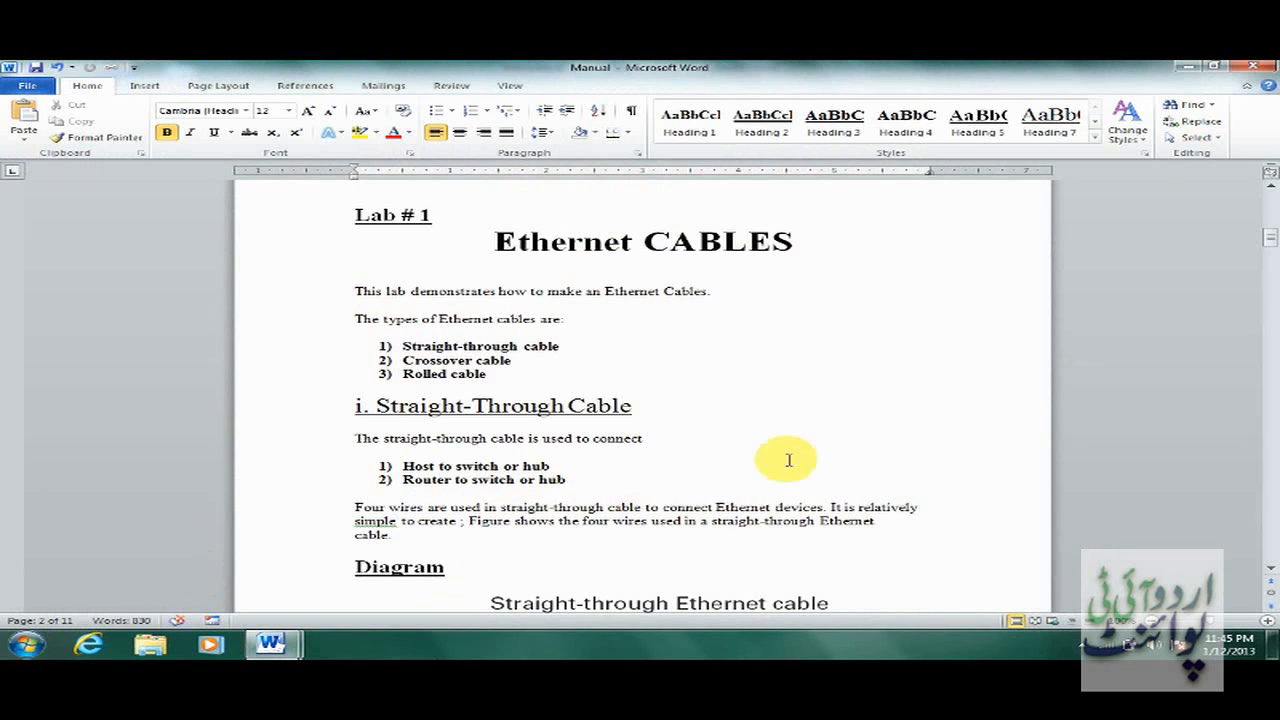
{"action": "left_click", "coordinate": [788, 460]}
{"action": "left_click_drag", "start_coordinate": [1272, 250], "coordinate": [1268, 519]}
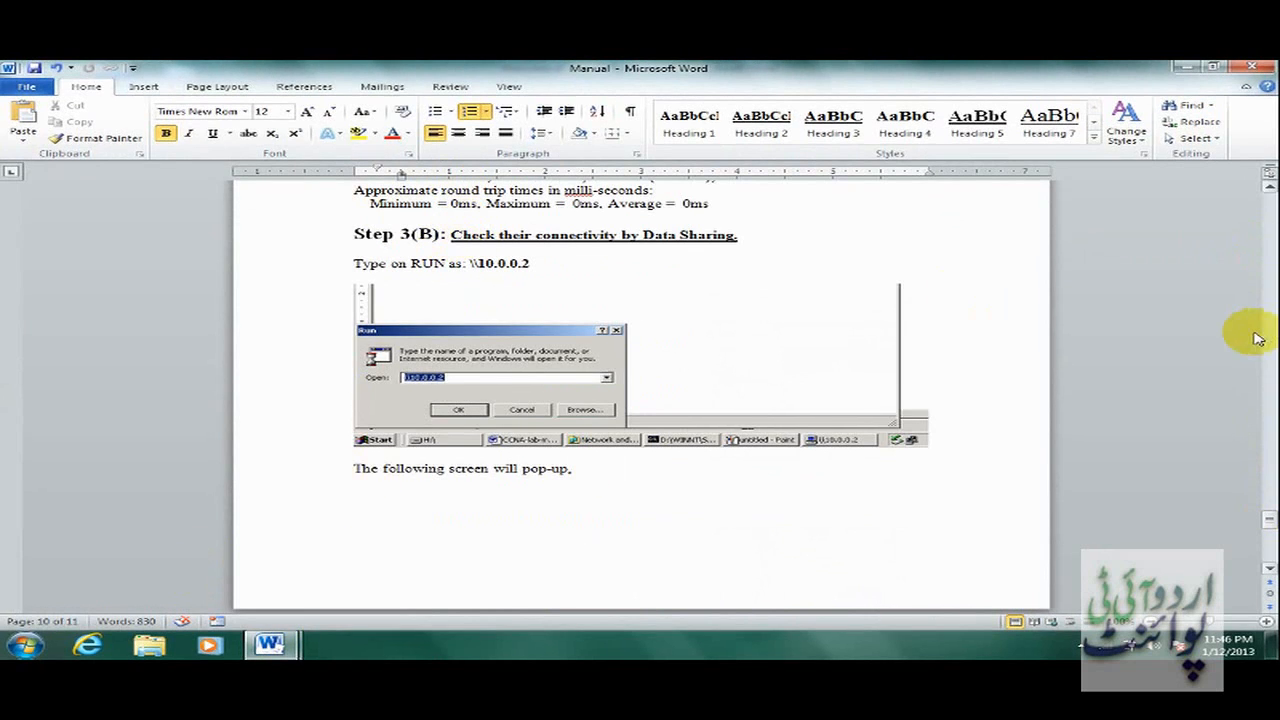
{"action": "left_click_drag", "start_coordinate": [1268, 527], "coordinate": [1268, 366]}
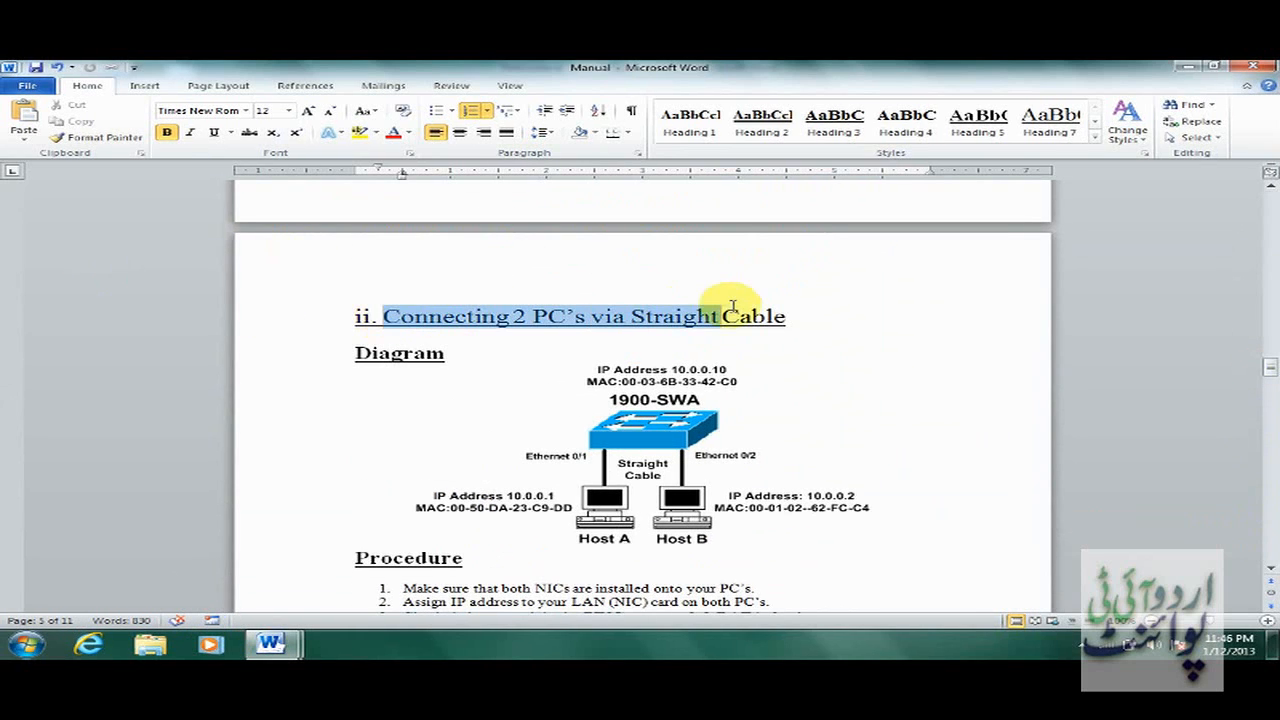
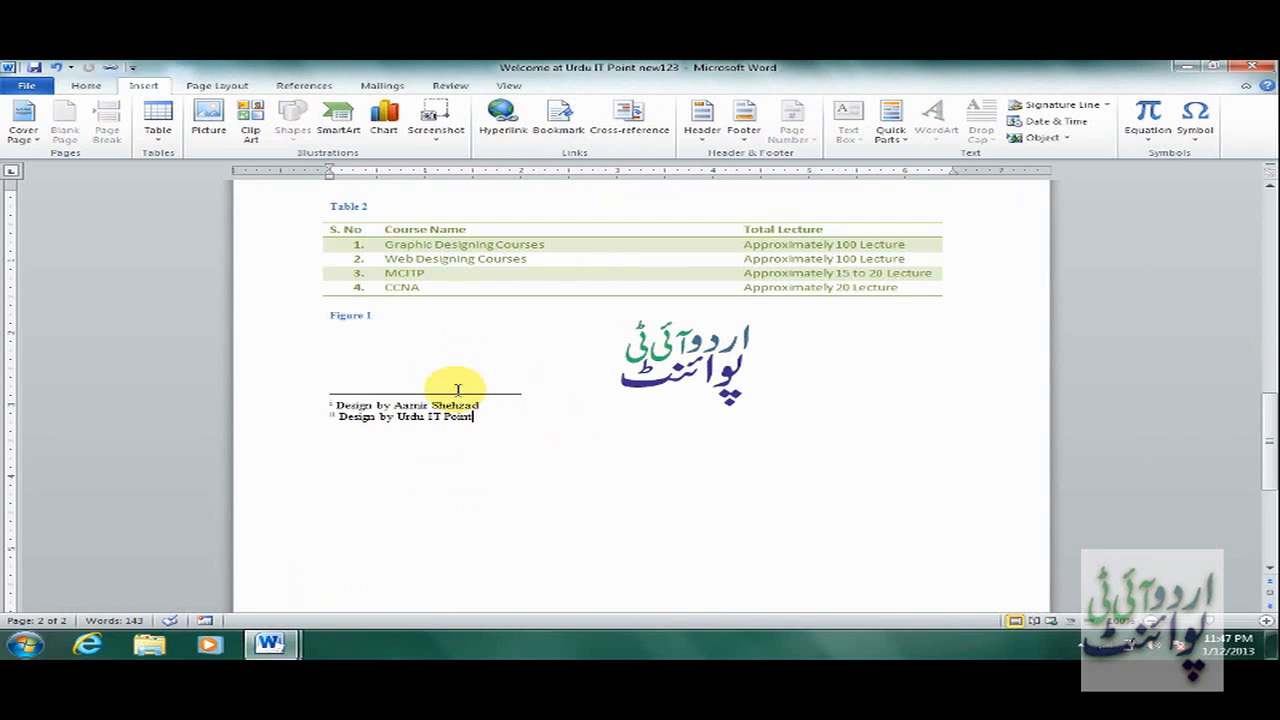
{"action": "left_click", "coordinate": [452, 388]}
{"action": "key", "text": "Return"}
{"action": "key", "text": "Return"}
{"action": "key", "text": "Return"}
{"action": "key", "text": "Return"}
{"action": "key", "text": "Return"}
{"action": "key", "text": "Return"}
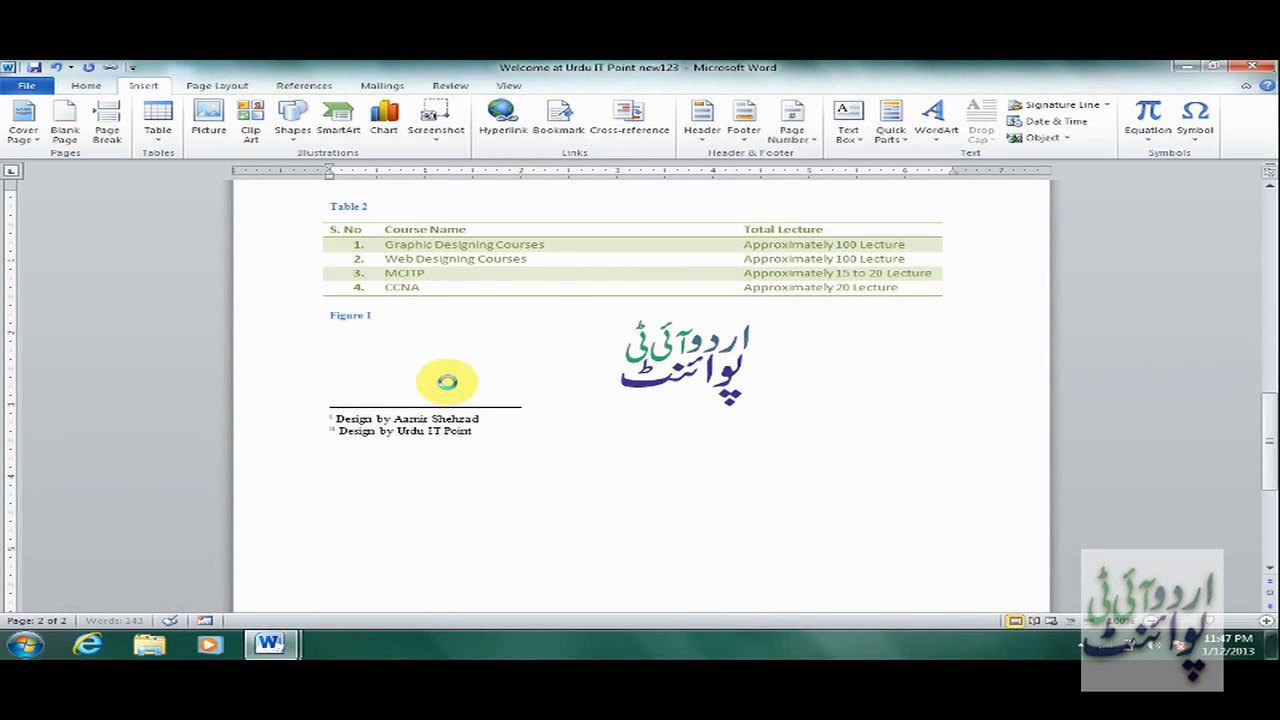
{"action": "key", "text": "Return"}
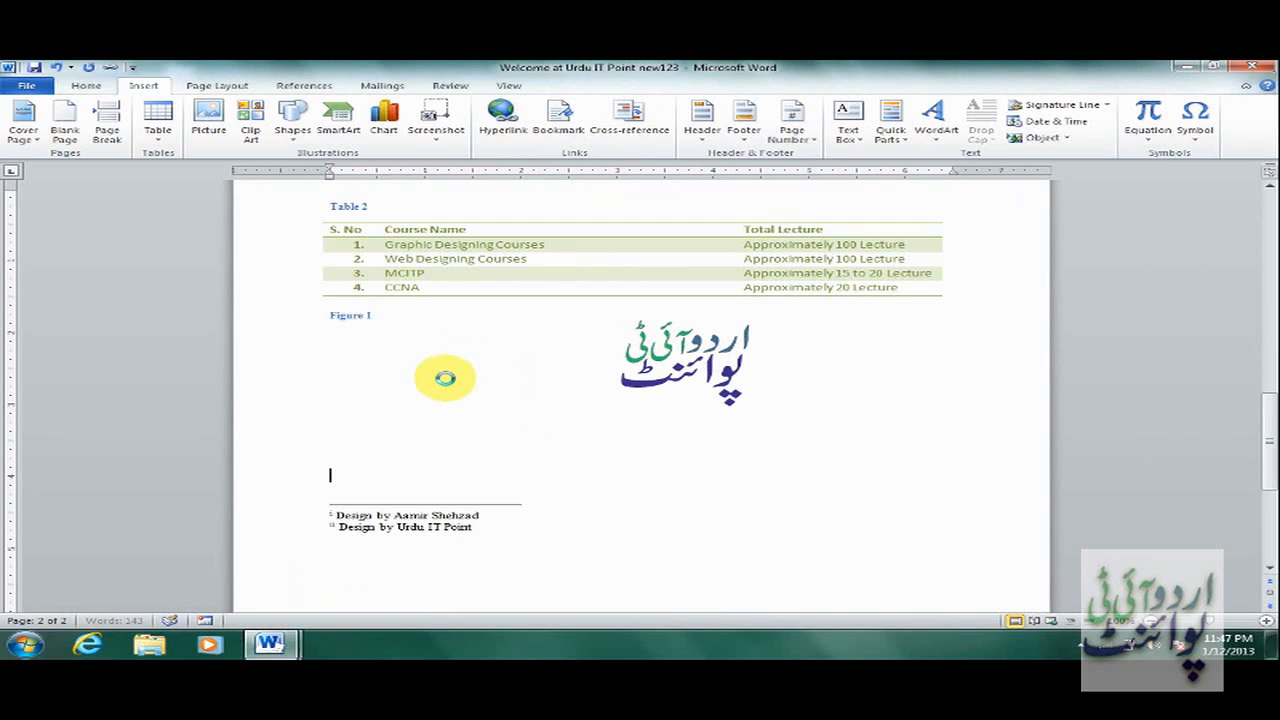
{"action": "type", "text": "u"}
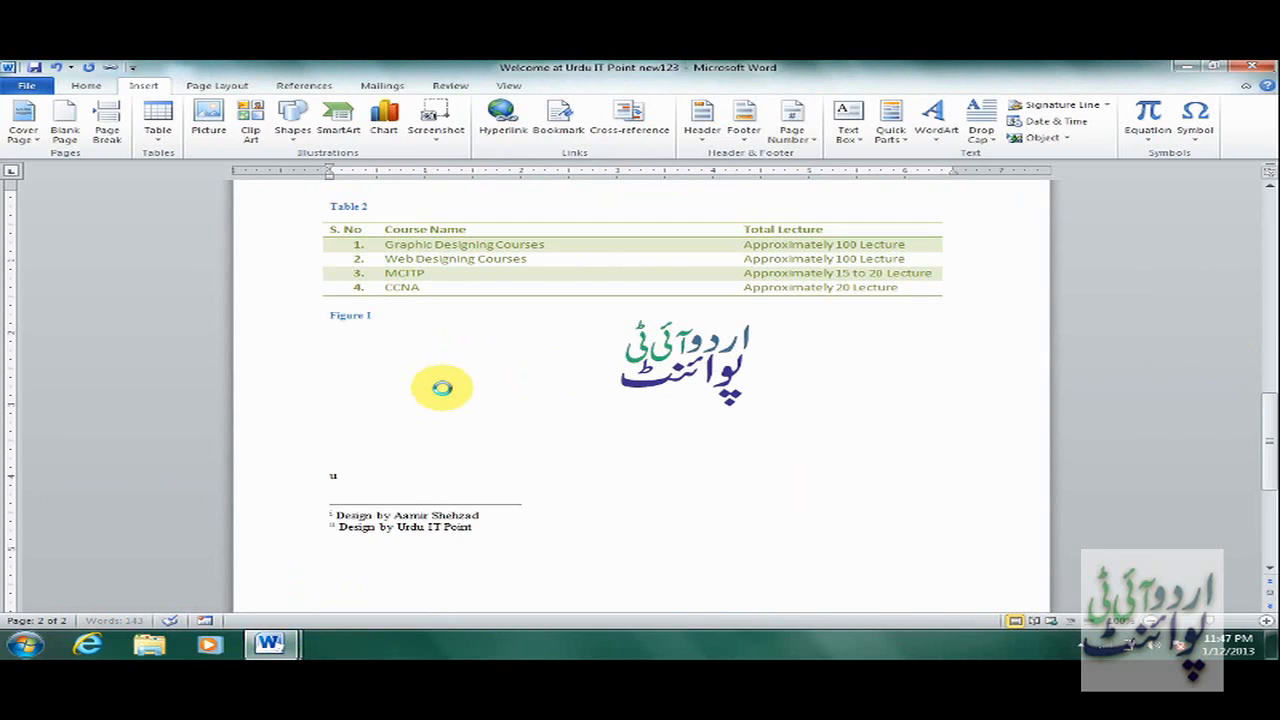
{"action": "type", "text": "rduitpoint.blg"}
{"action": "key", "text": "BackSpace"}
{"action": "type", "text": "og"}
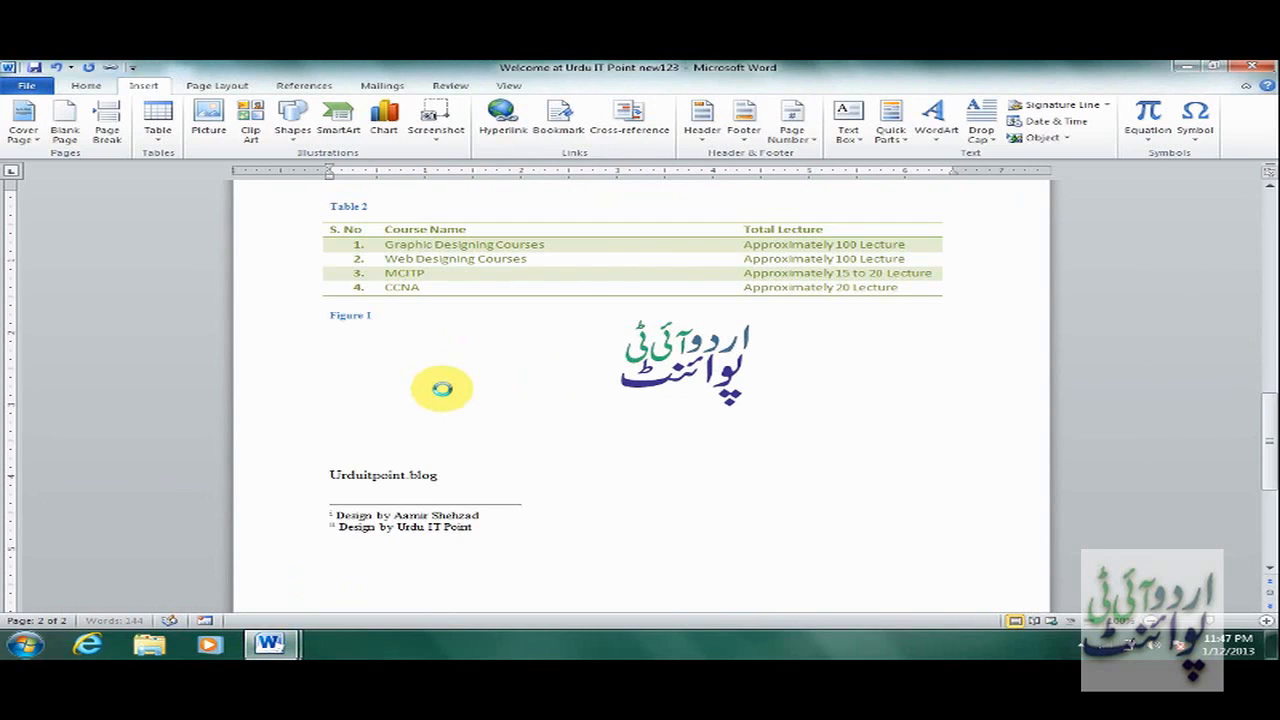
{"action": "type", "text": "spot.com"}
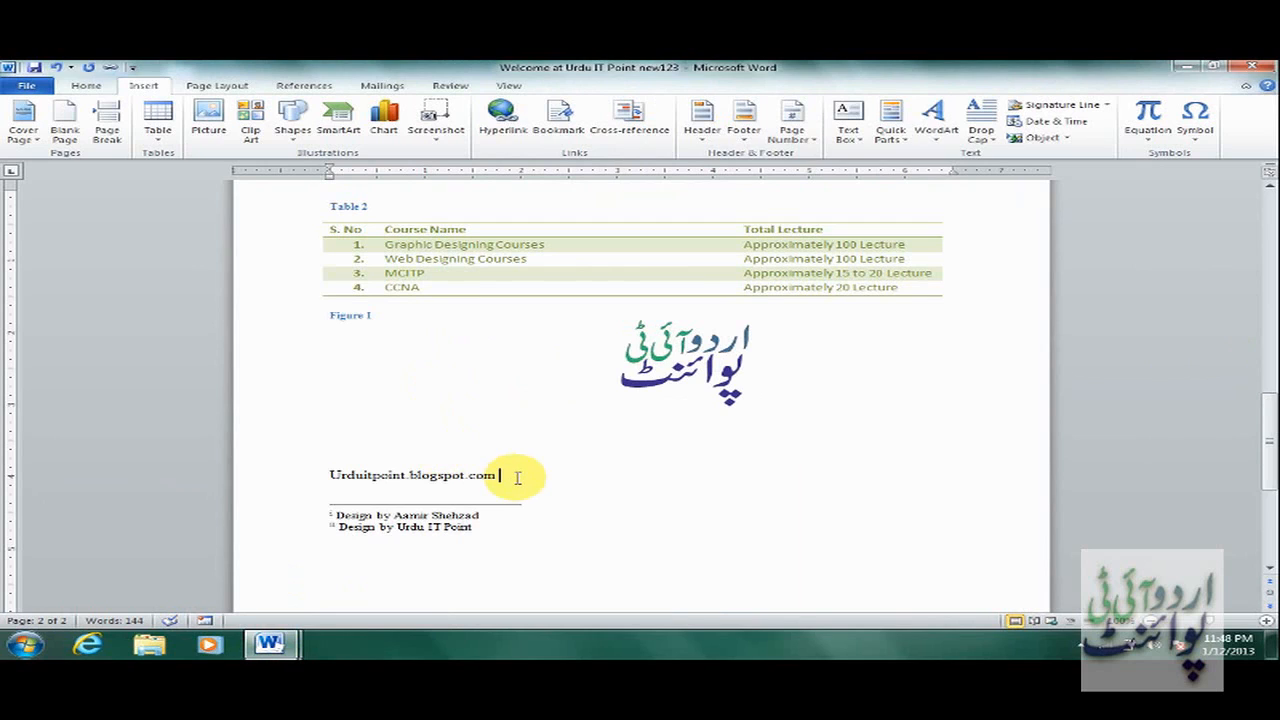
{"action": "key", "text": "Return"}
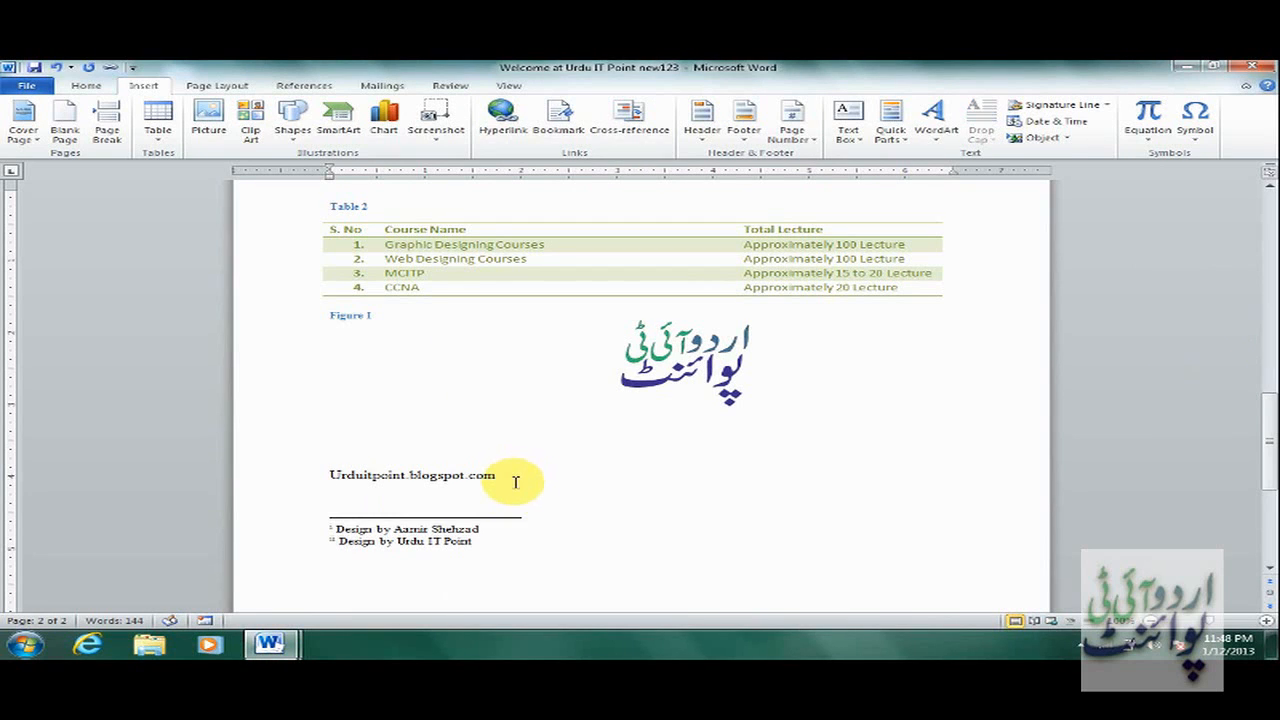
{"action": "type", "text": "www."}
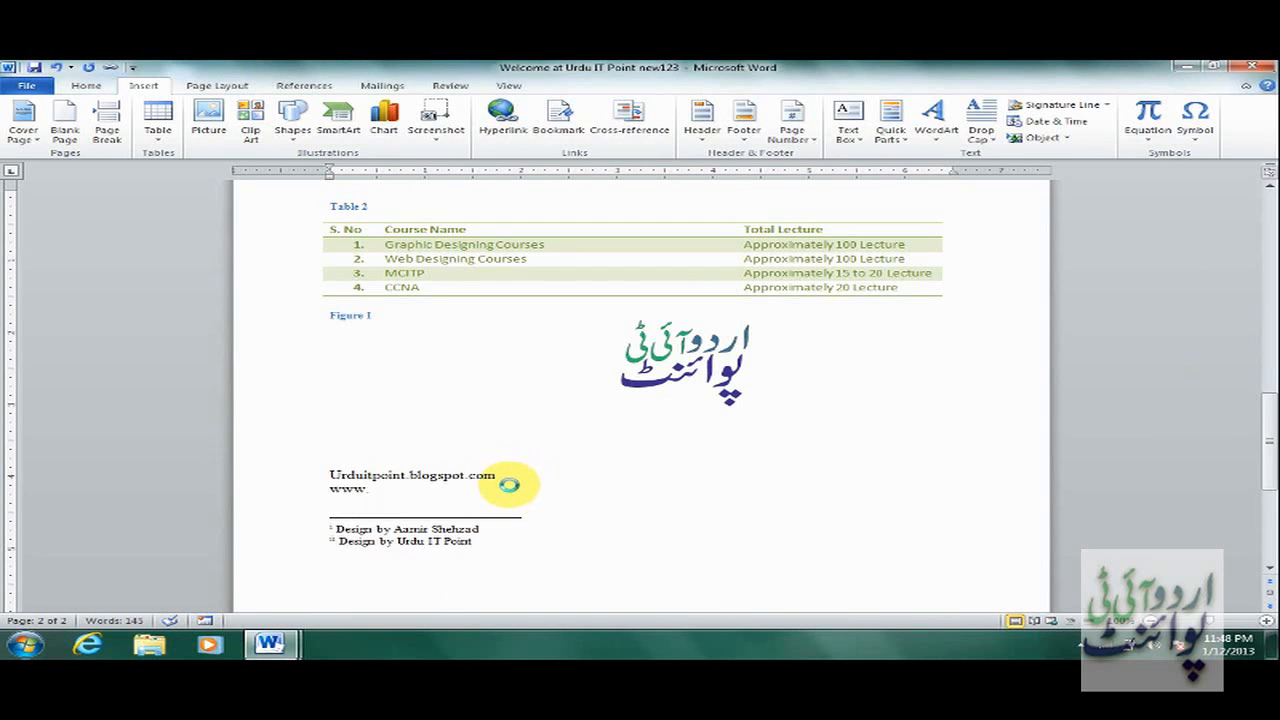
{"action": "type", "text": "yahoo.com"}
{"action": "key", "text": "space"}
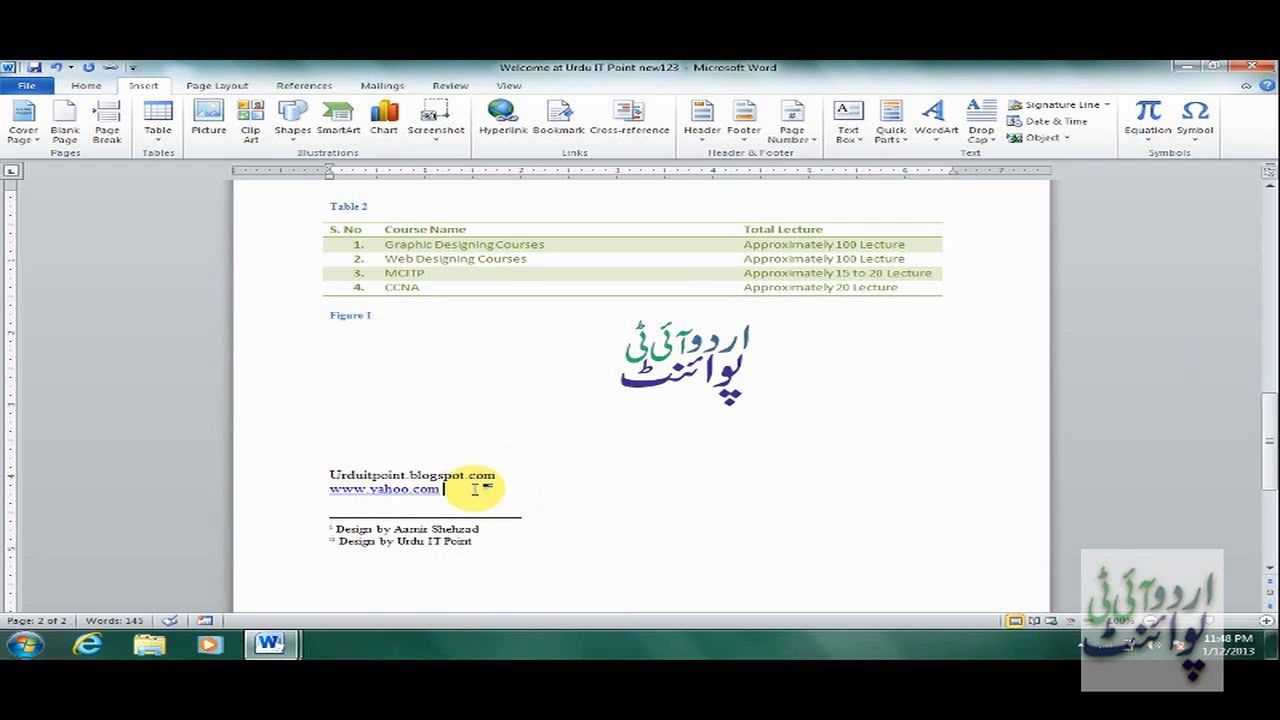
Change the blog line's capital U to lowercase and select the whole urduitpoint.blogspot.com line.
{"action": "double_click", "coordinate": [340, 476]}
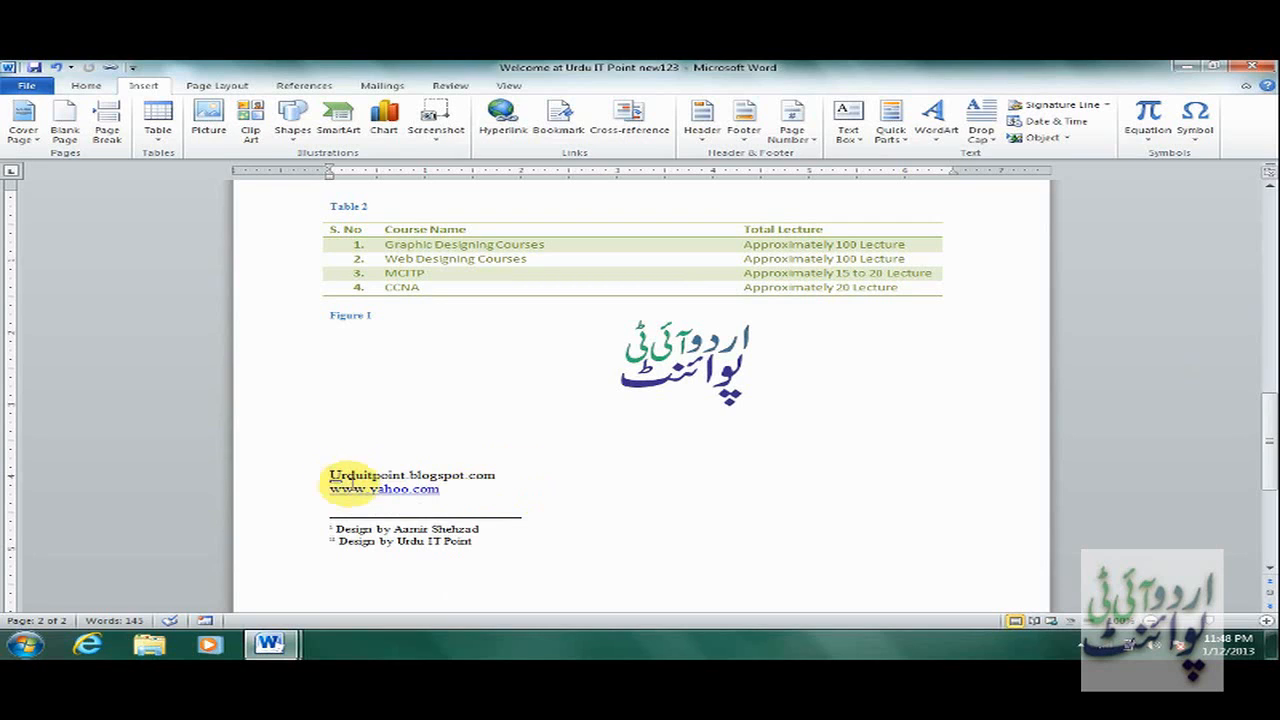
{"action": "double_click", "coordinate": [348, 476]}
{"action": "key", "text": "Left"}
{"action": "key", "text": "Delete"}
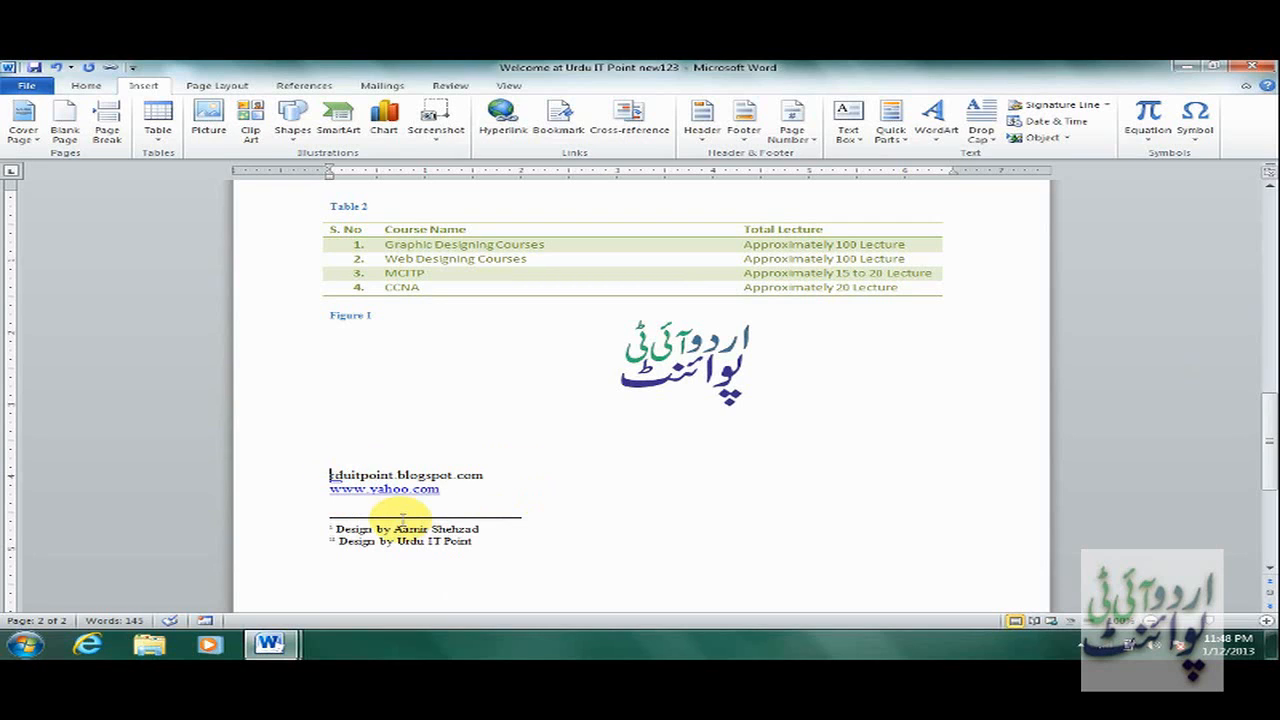
{"action": "type", "text": "u"}
{"action": "left_click", "coordinate": [524, 474]}
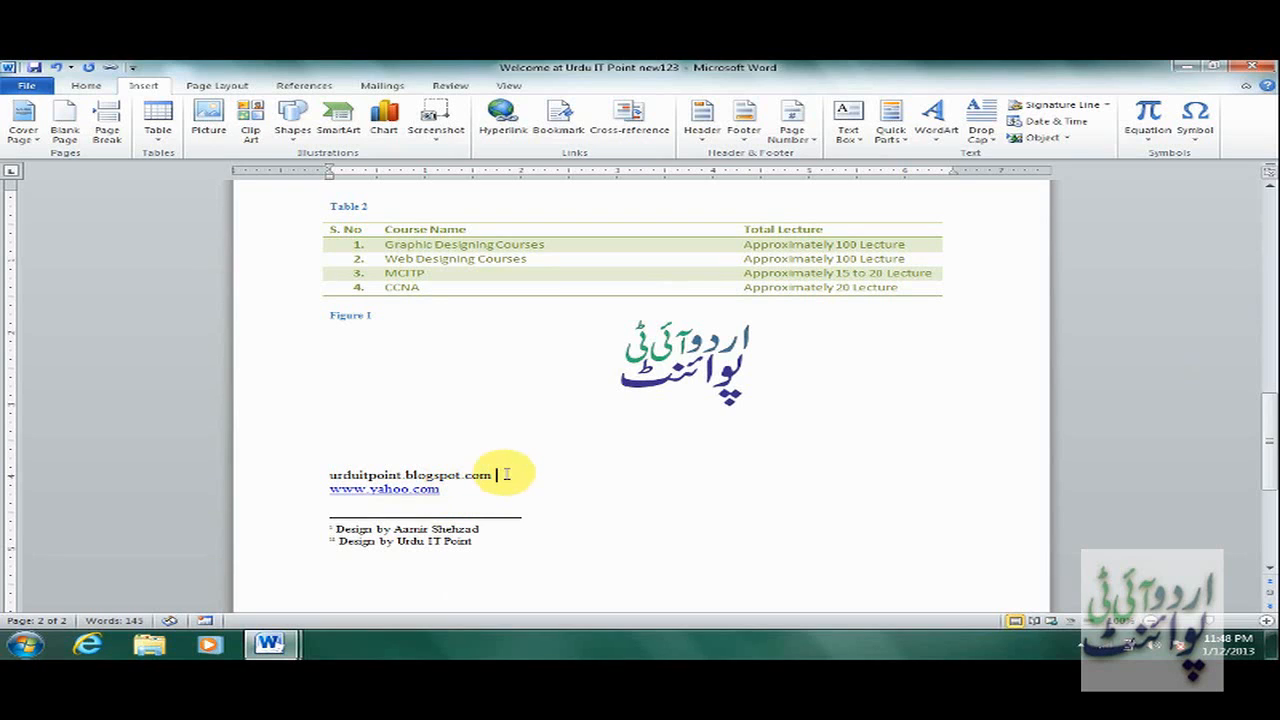
{"action": "left_click_drag", "start_coordinate": [324, 476], "coordinate": [480, 472]}
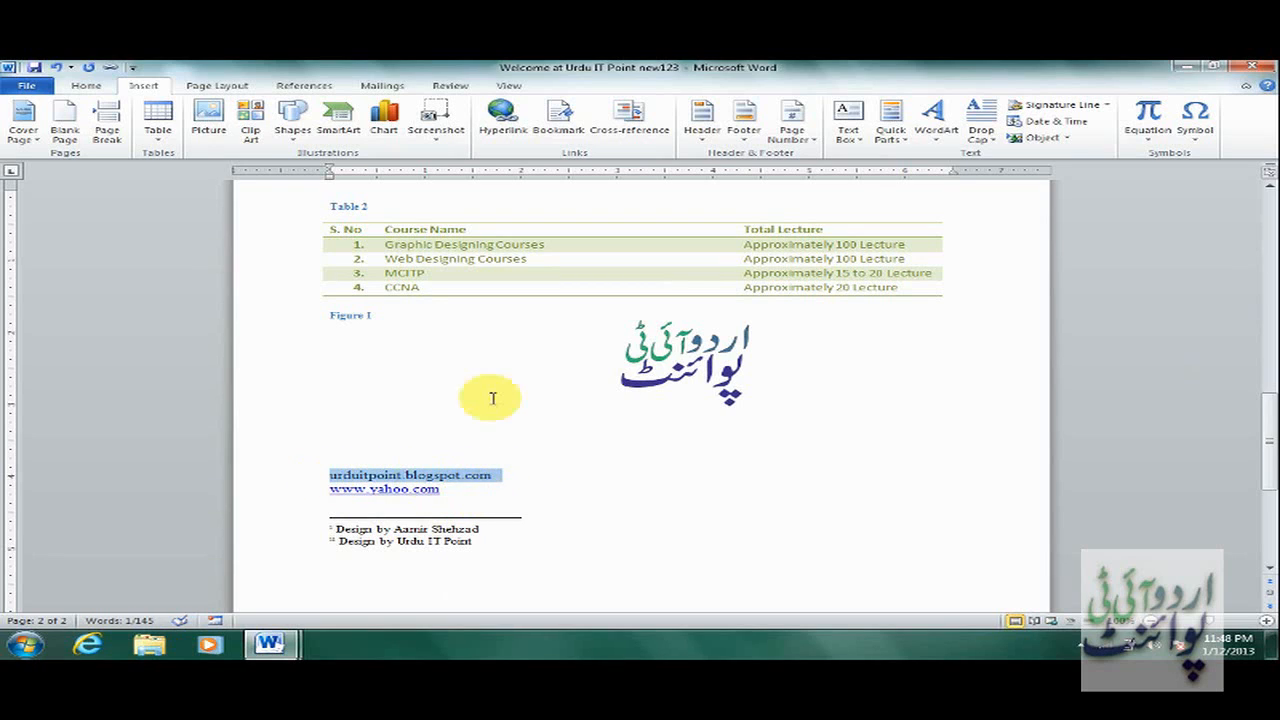
{"action": "left_click", "coordinate": [505, 118]}
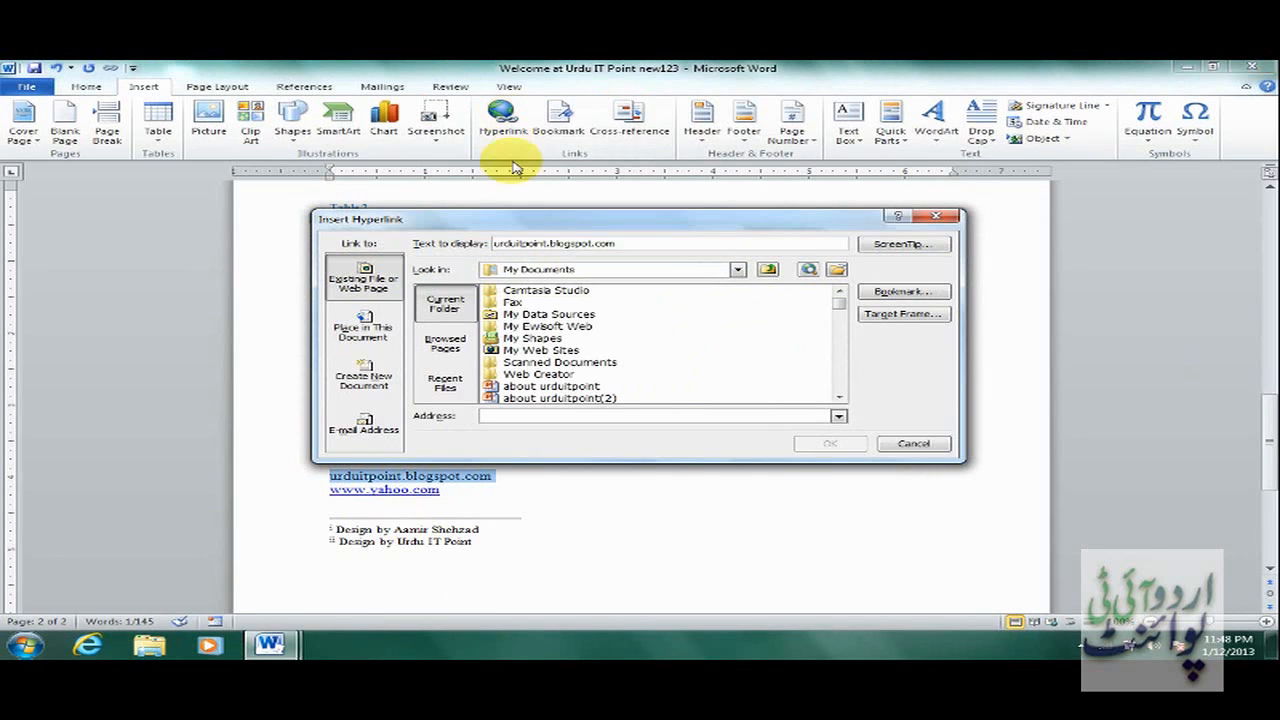
{"action": "left_click", "coordinate": [578, 418]}
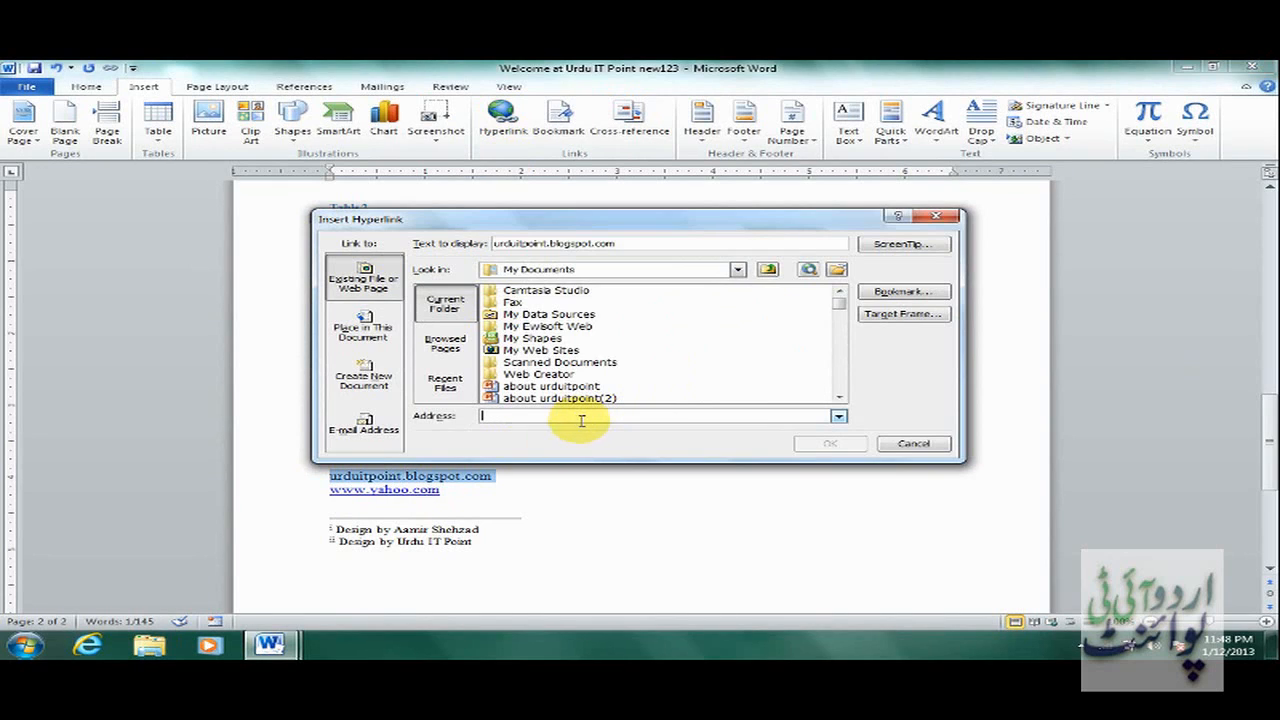
{"action": "type", "text": "htt"}
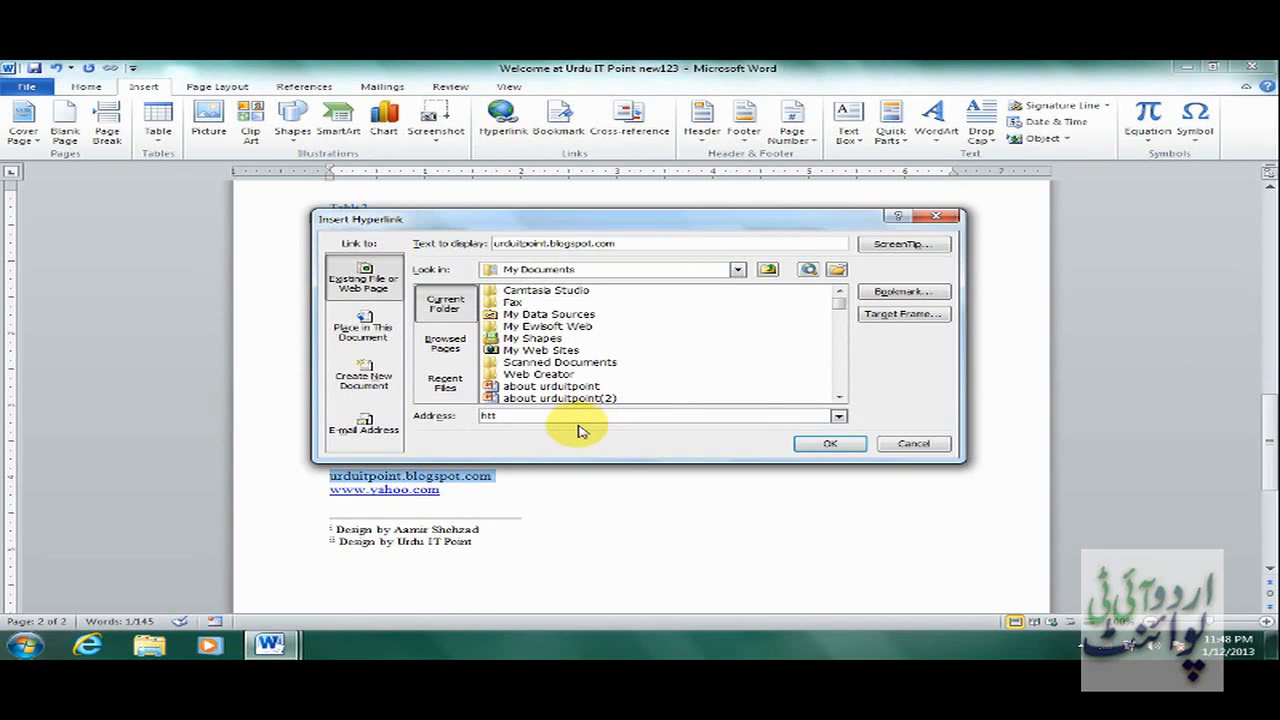
{"action": "type", "text": "p://urdu"}
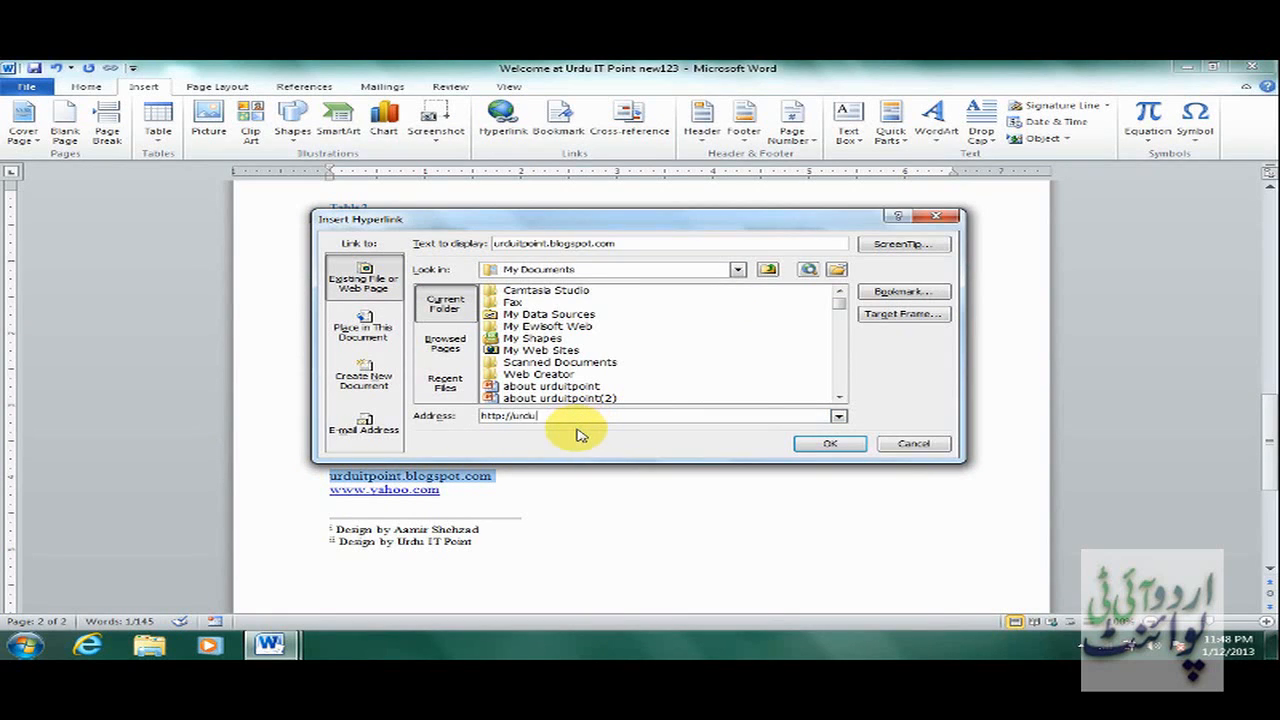
{"action": "type", "text": "itpoint.blogso"}
{"action": "type", "text": "ot.com"}
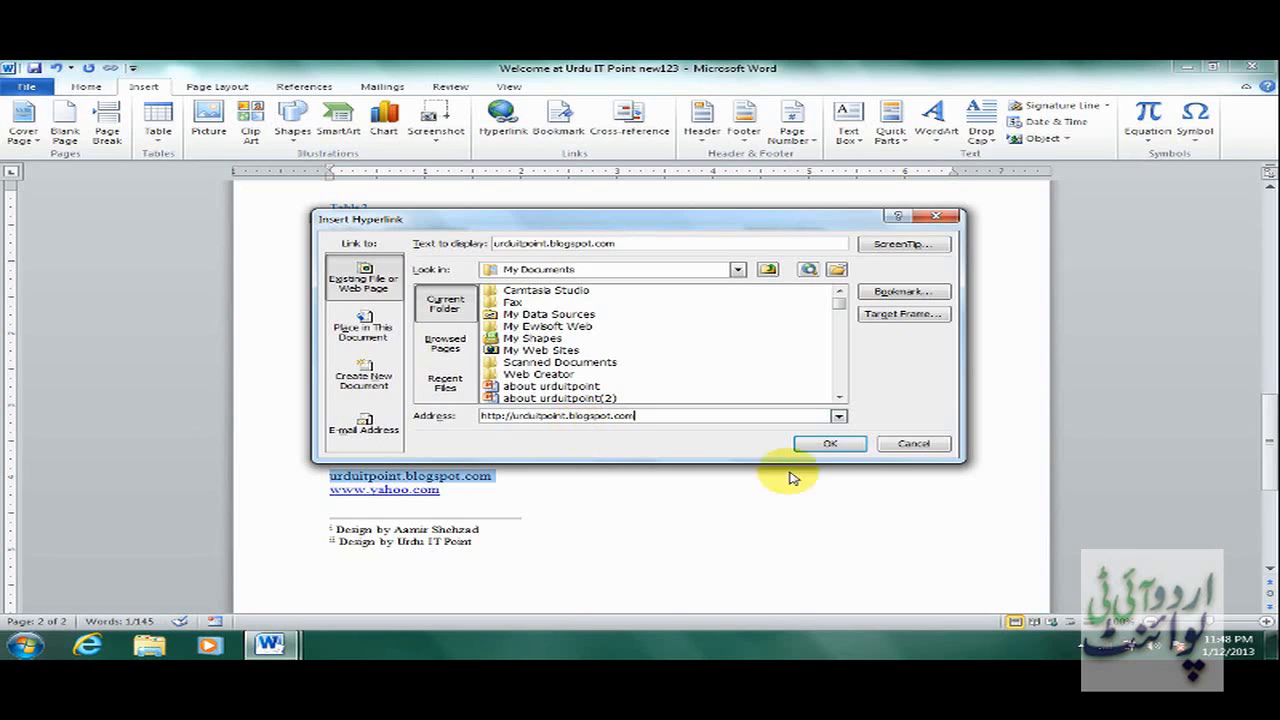
{"action": "left_click", "coordinate": [828, 446]}
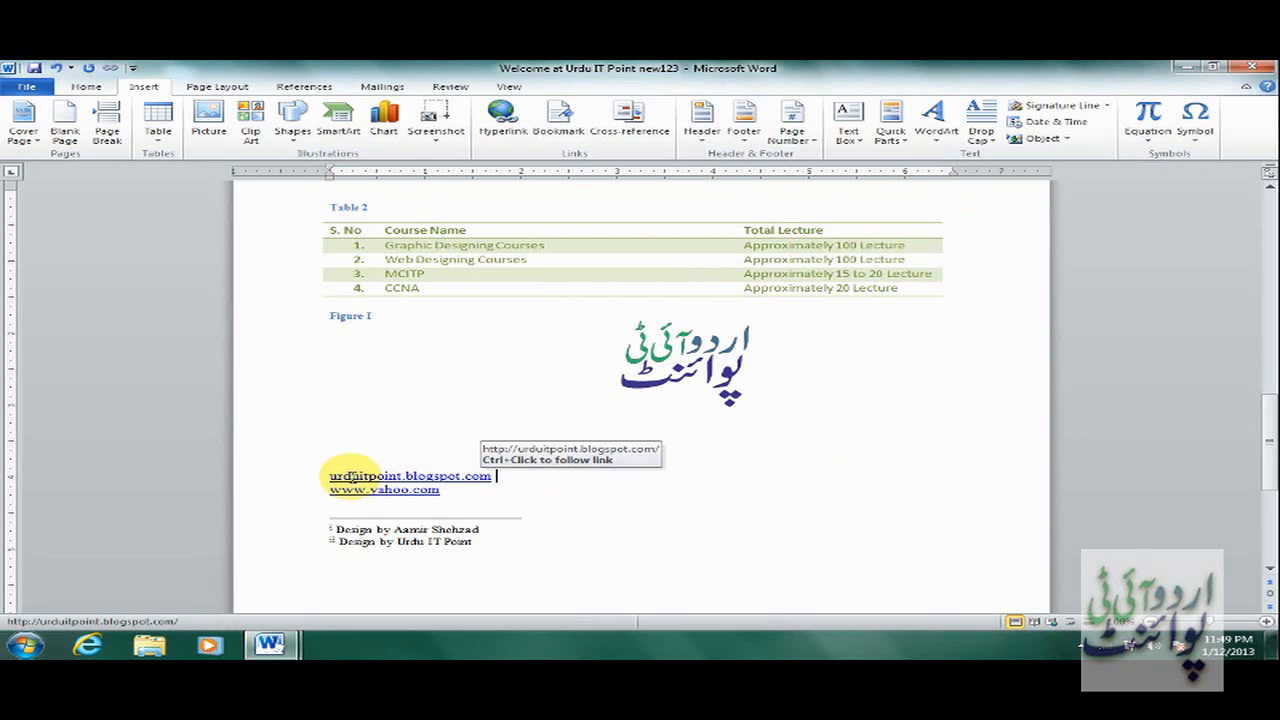
{"action": "left_click", "coordinate": [455, 494]}
{"action": "key", "text": "Return"}
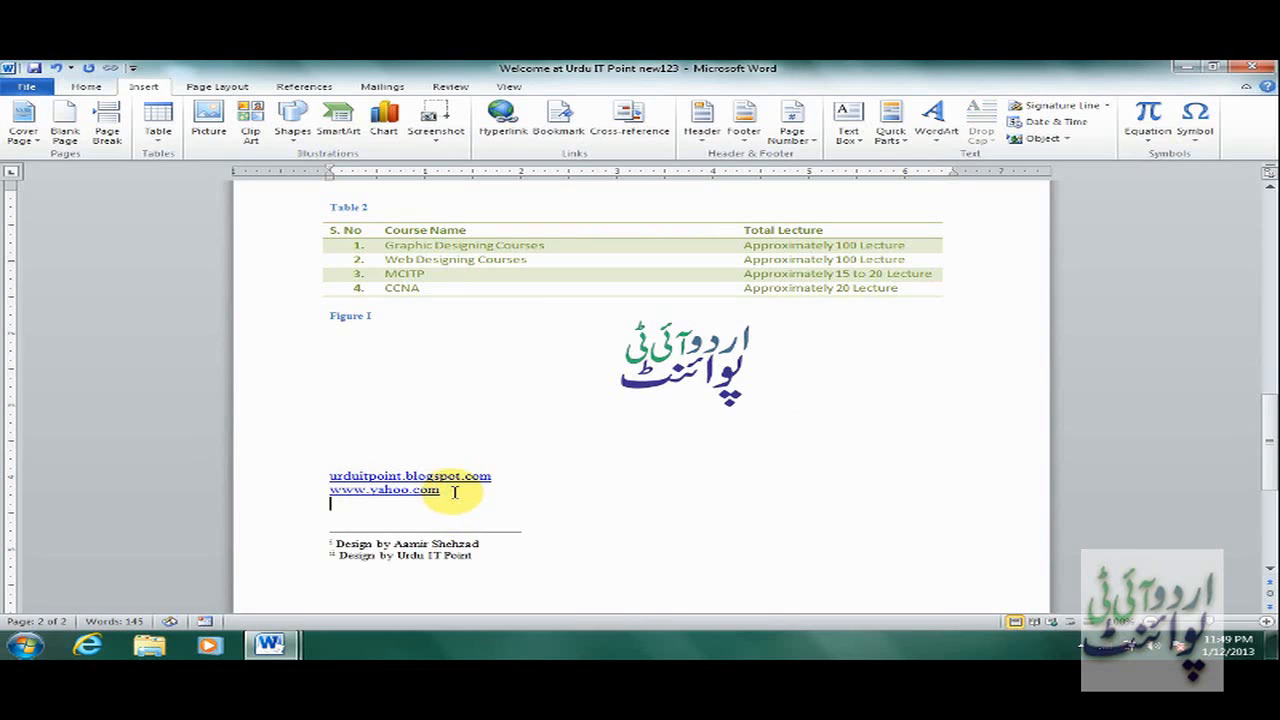
{"action": "key", "text": "Return"}
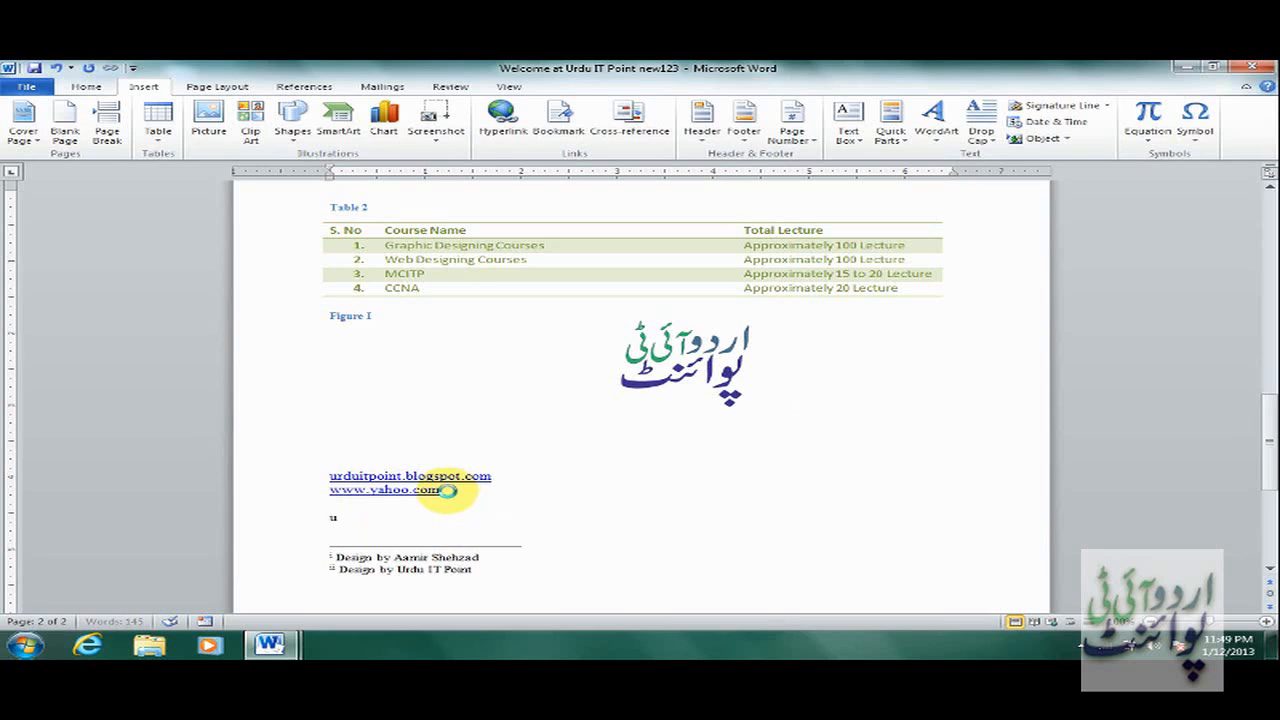
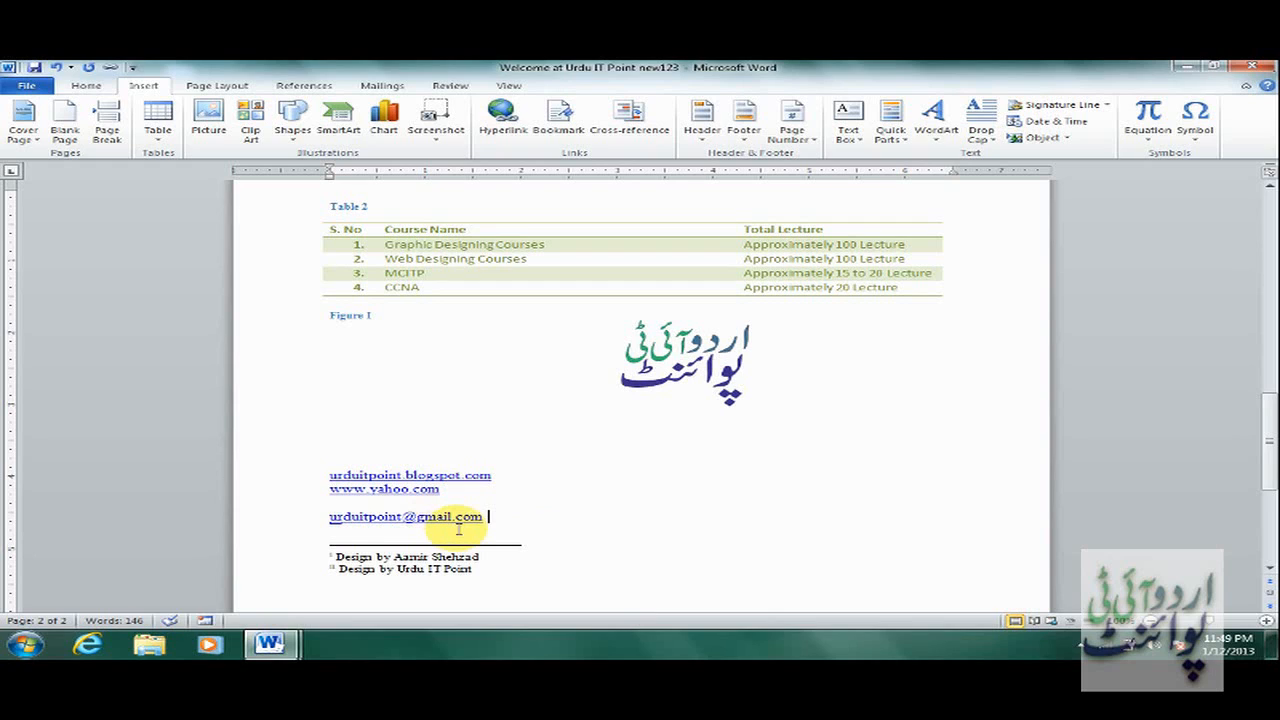
Type a name on the line beneath the e-mail link and select it.
{"action": "key", "text": "Return"}
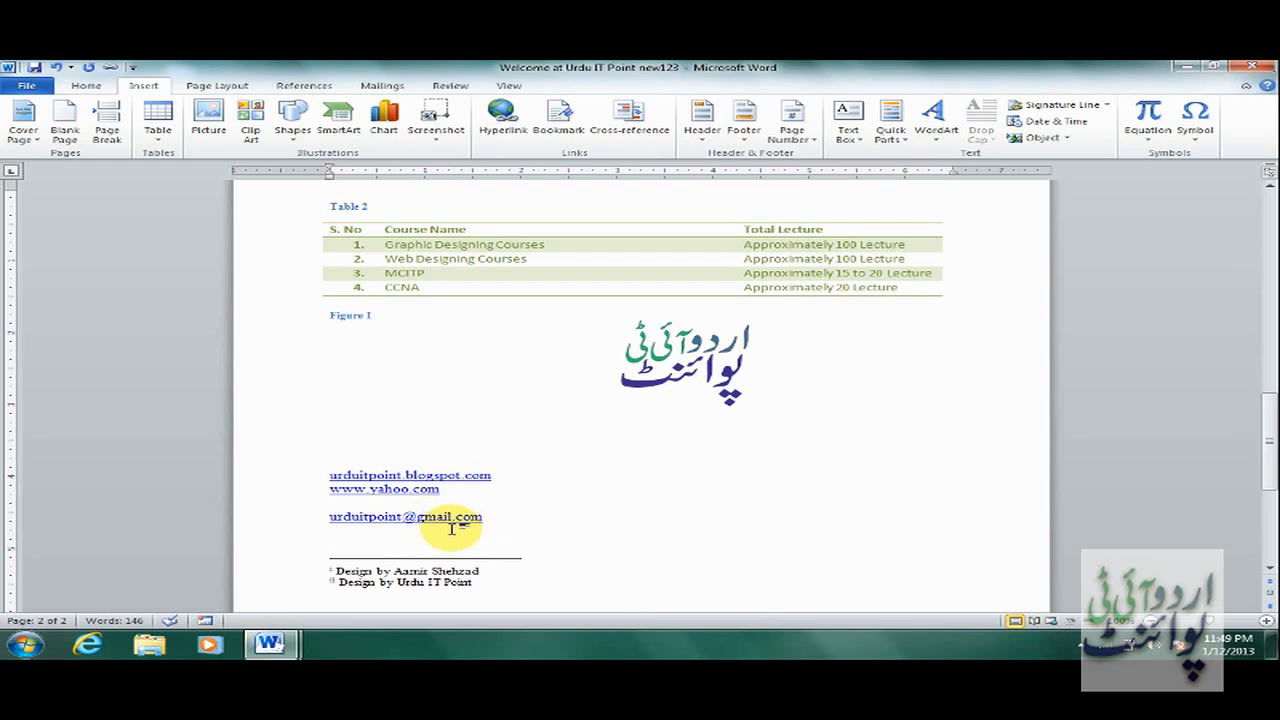
{"action": "type", "text": "aamir"}
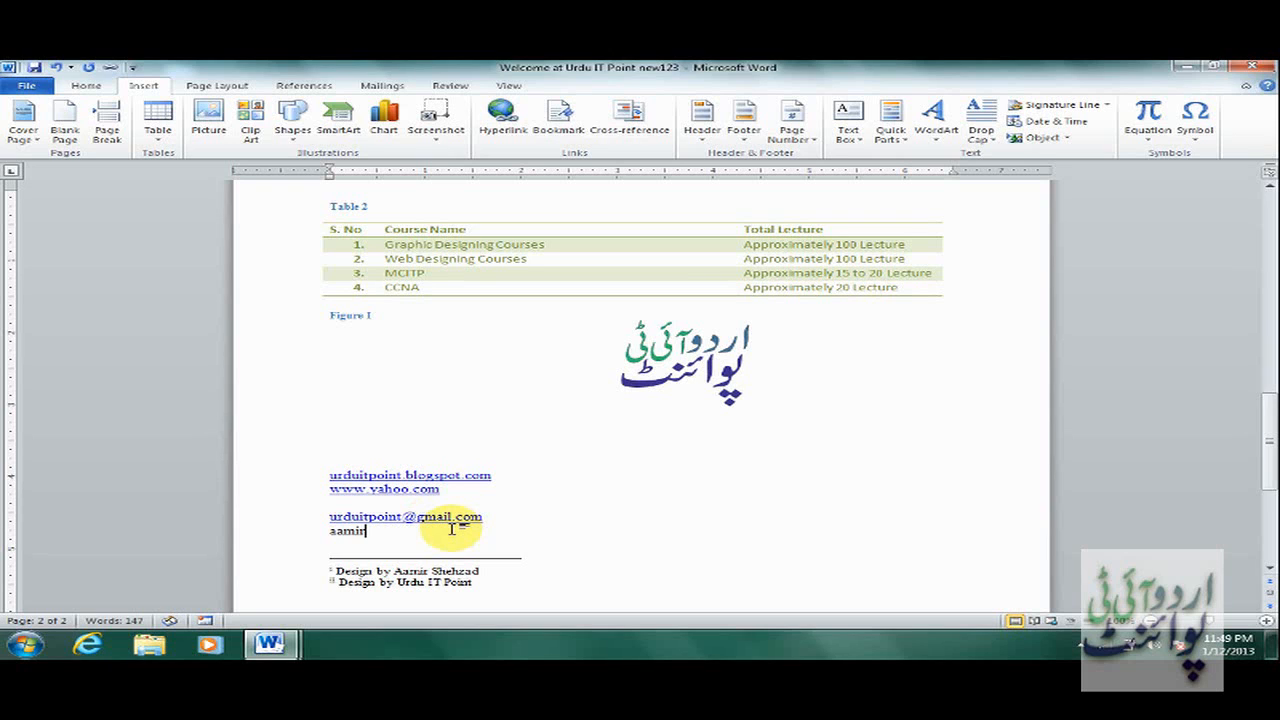
{"action": "key", "text": "shift+Home"}
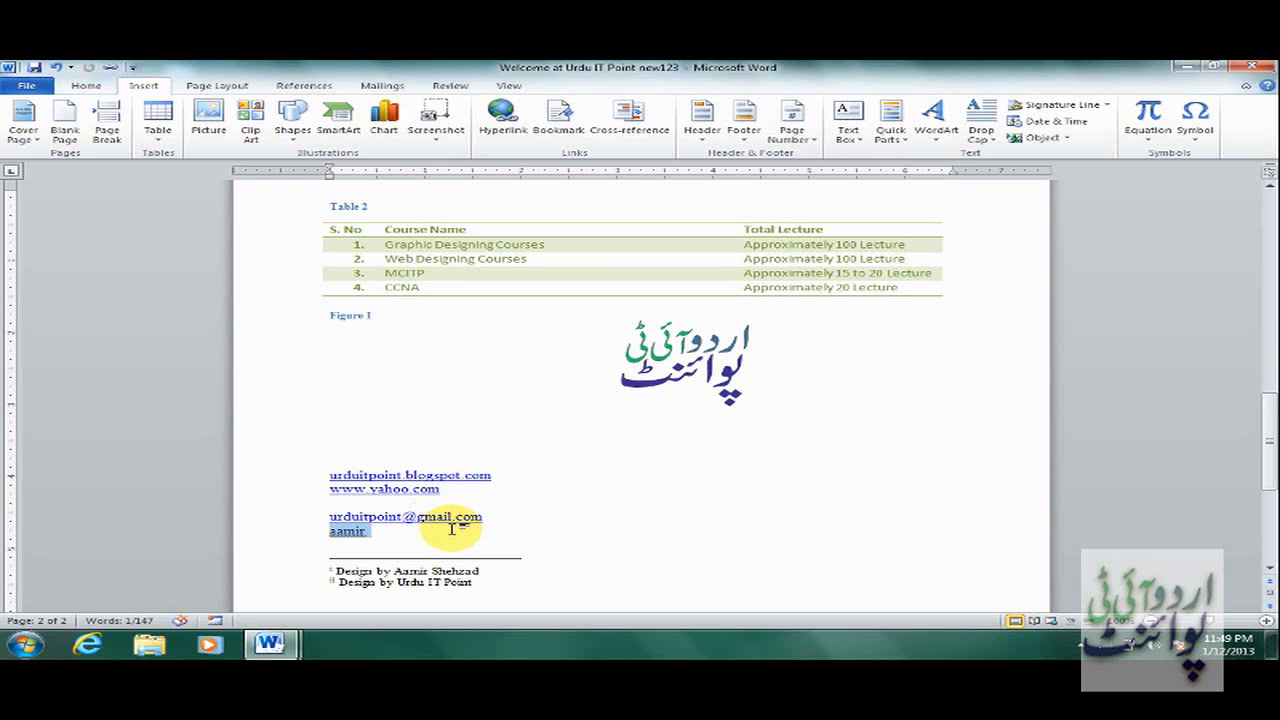
Link the selected name to a mailto: address pointing to the site's e-mail.
{"action": "left_click", "coordinate": [503, 143]}
{"action": "type", "text": "mailto"}
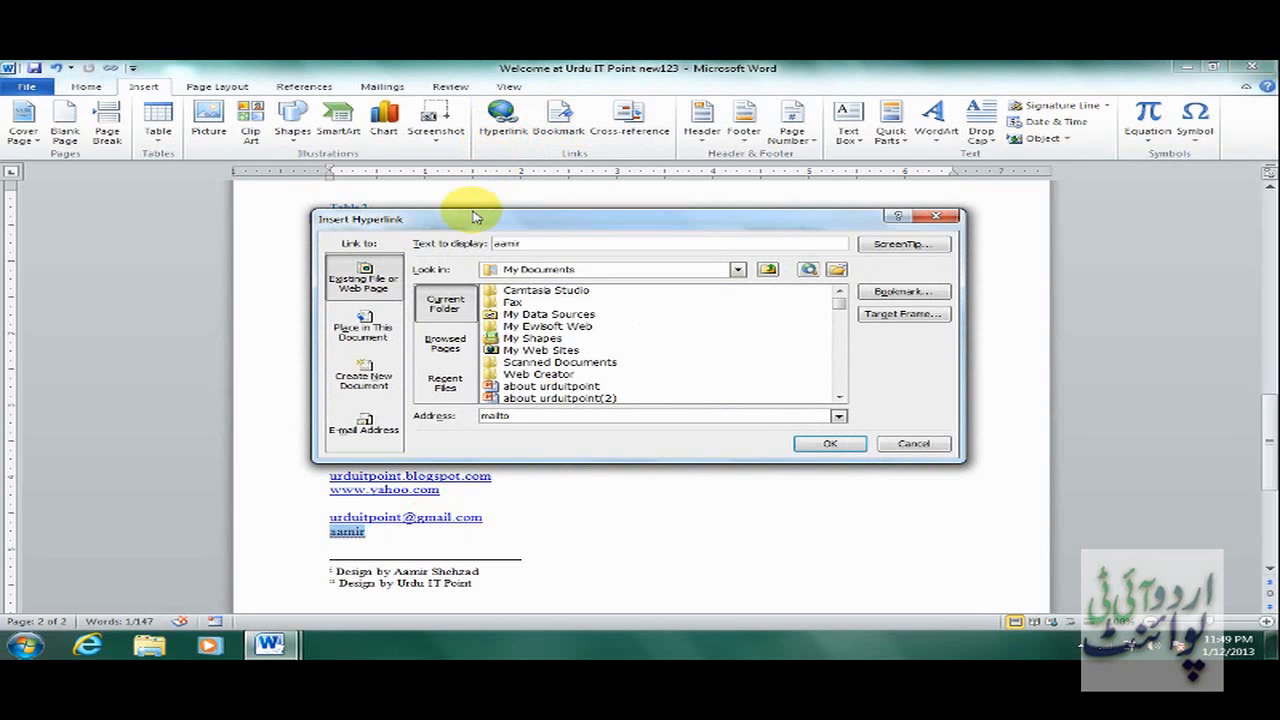
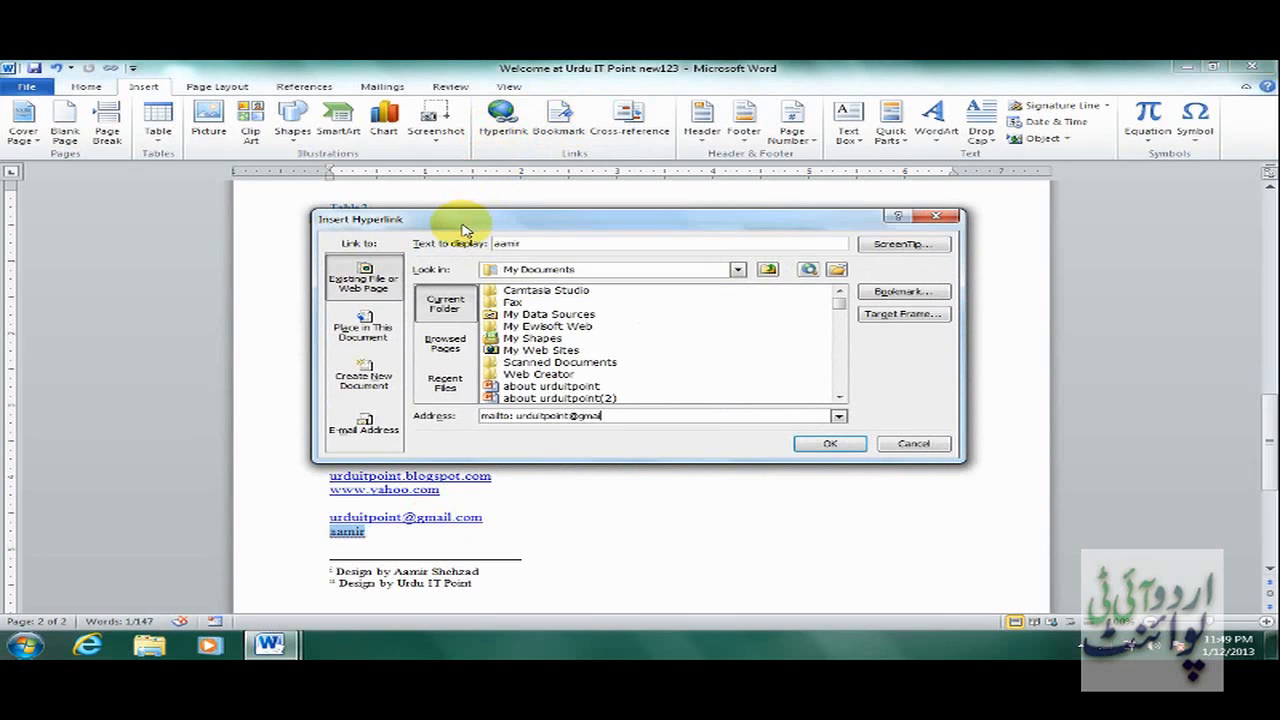
{"action": "left_click", "coordinate": [838, 445]}
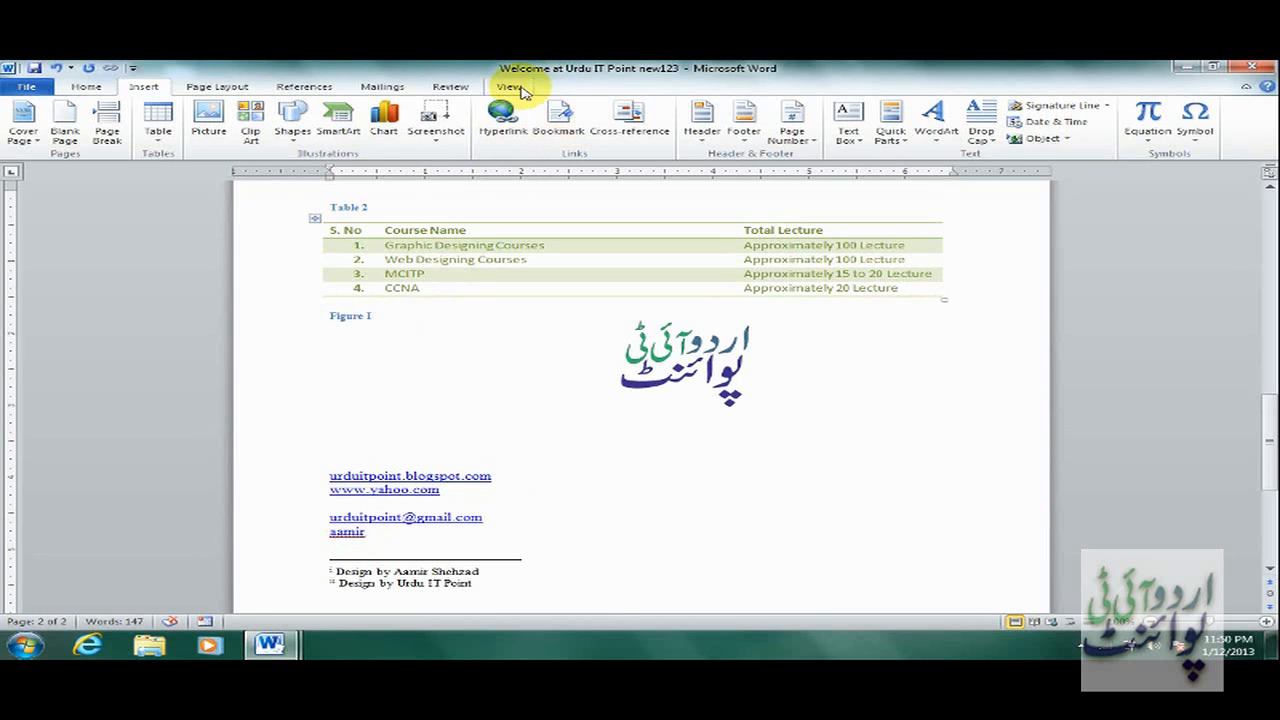
Switch to the Manual and show the Navigation Pane from the View tab, leaving gridlines off.
{"action": "mouse_move", "coordinate": [271, 641]}
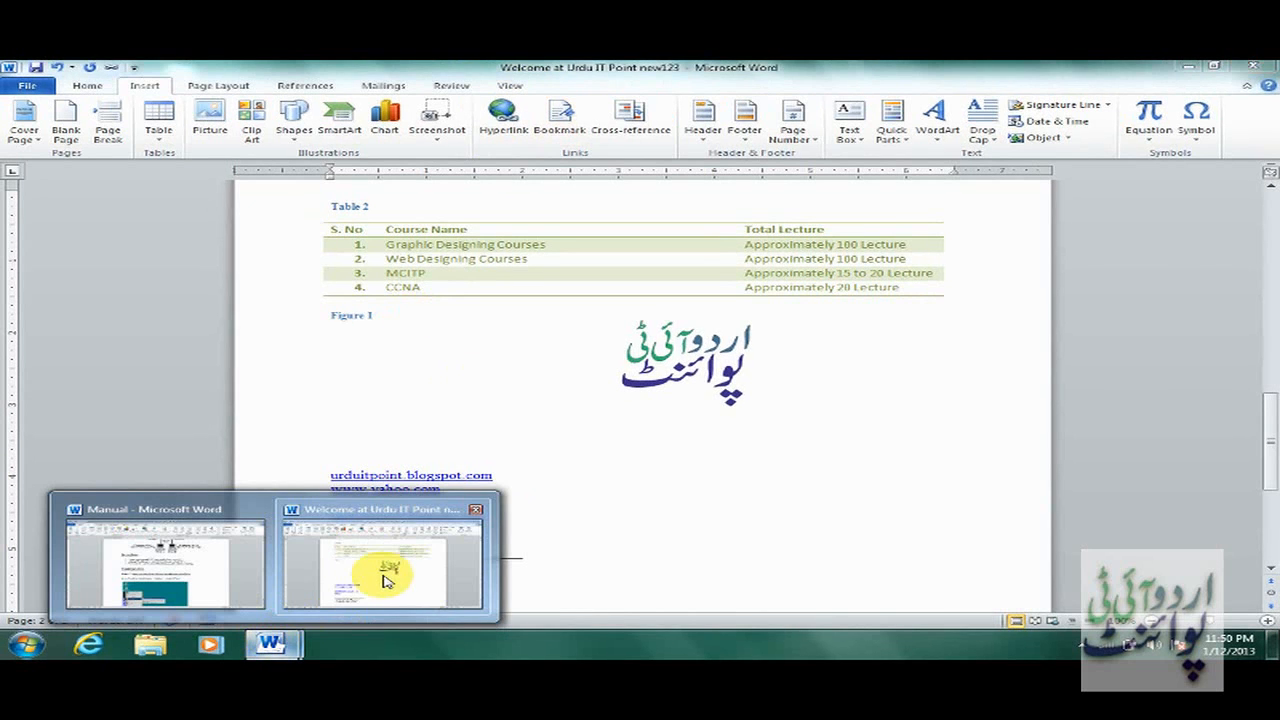
{"action": "left_click", "coordinate": [215, 562]}
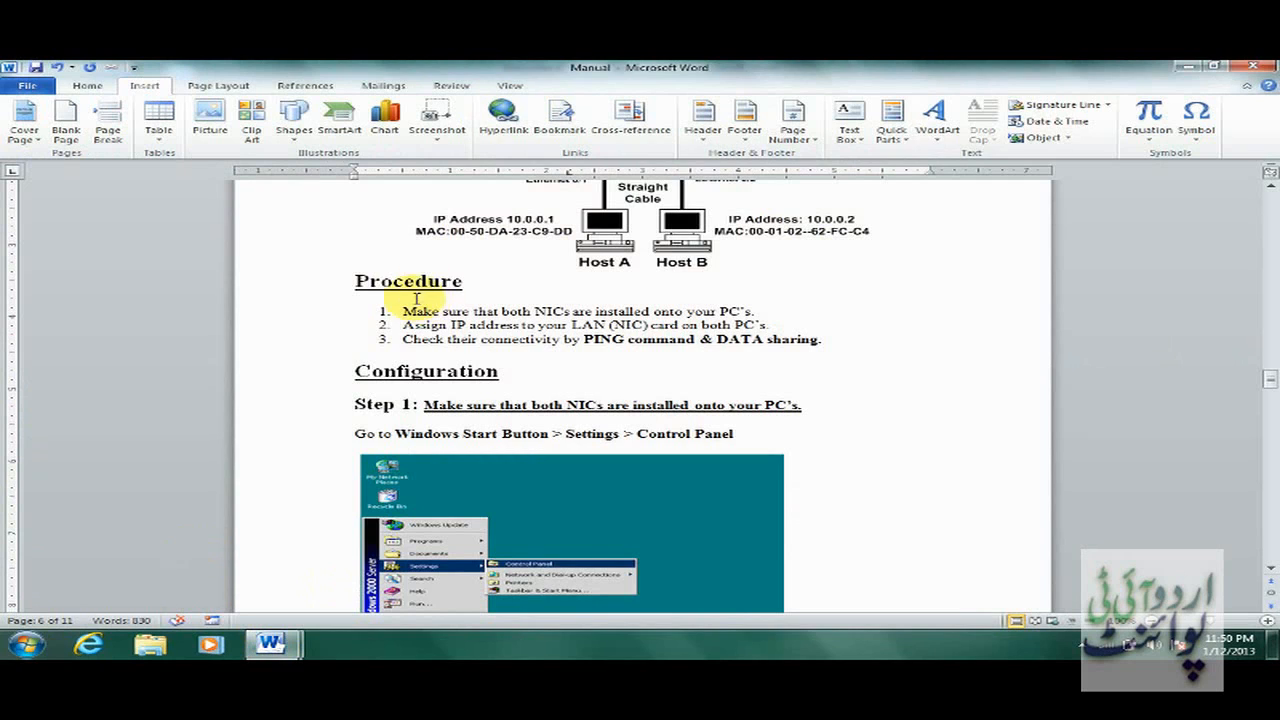
{"action": "left_click", "coordinate": [510, 87]}
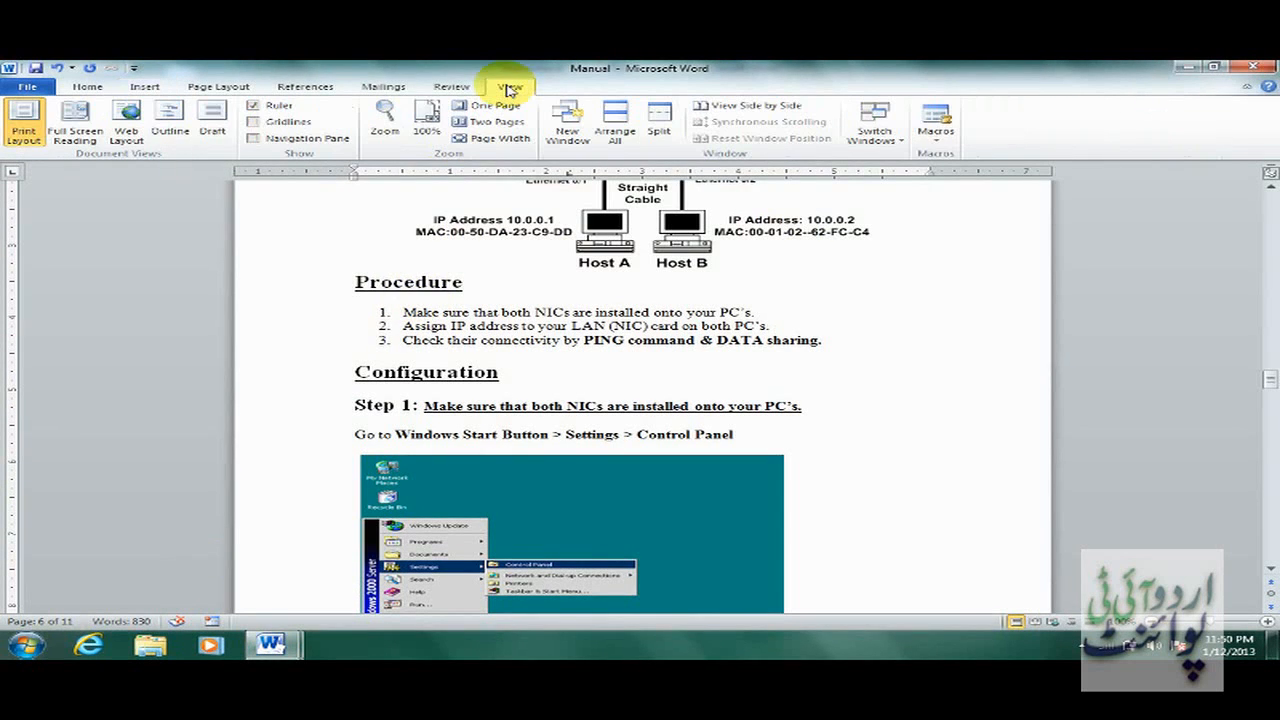
{"action": "left_click", "coordinate": [260, 122]}
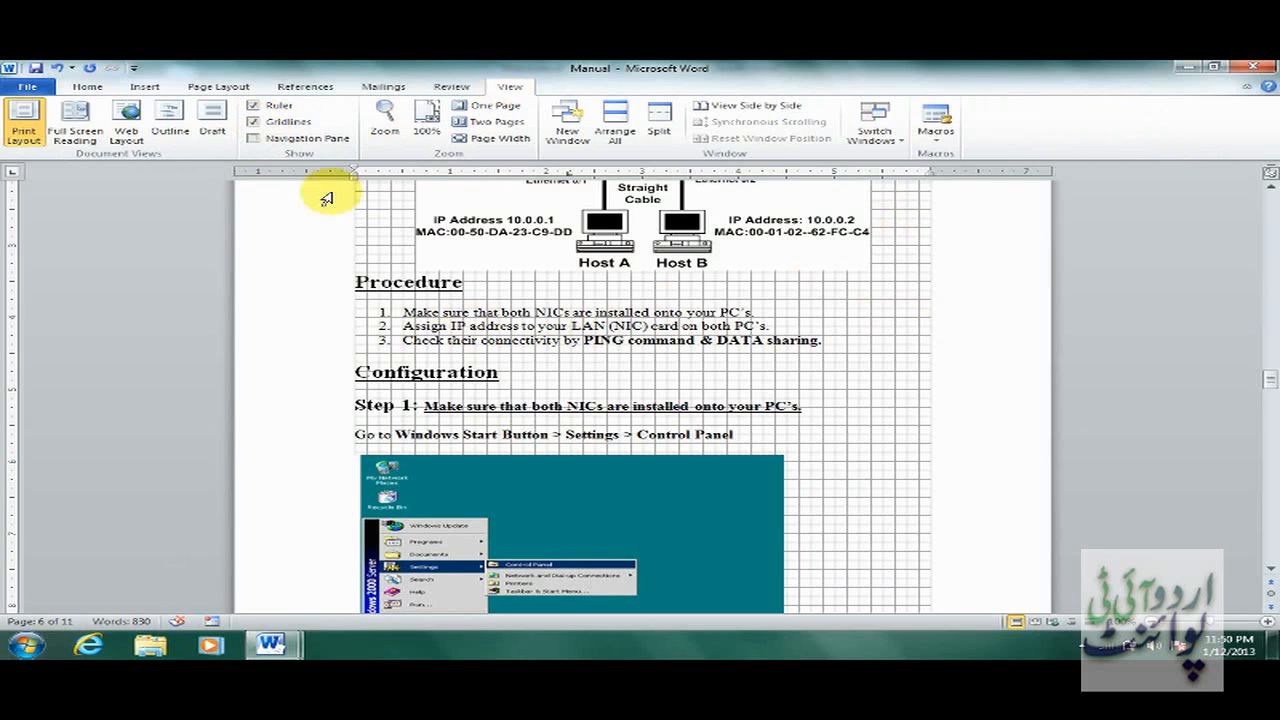
{"action": "left_click", "coordinate": [292, 122]}
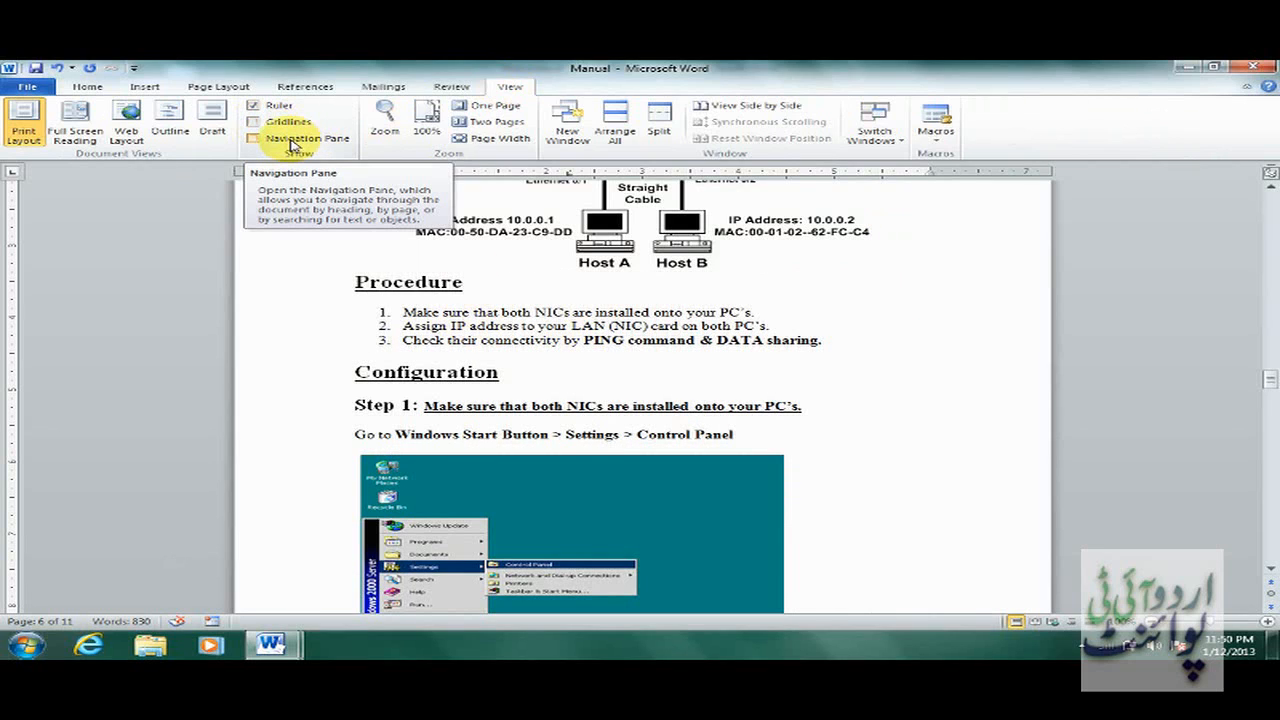
{"action": "left_click", "coordinate": [291, 140]}
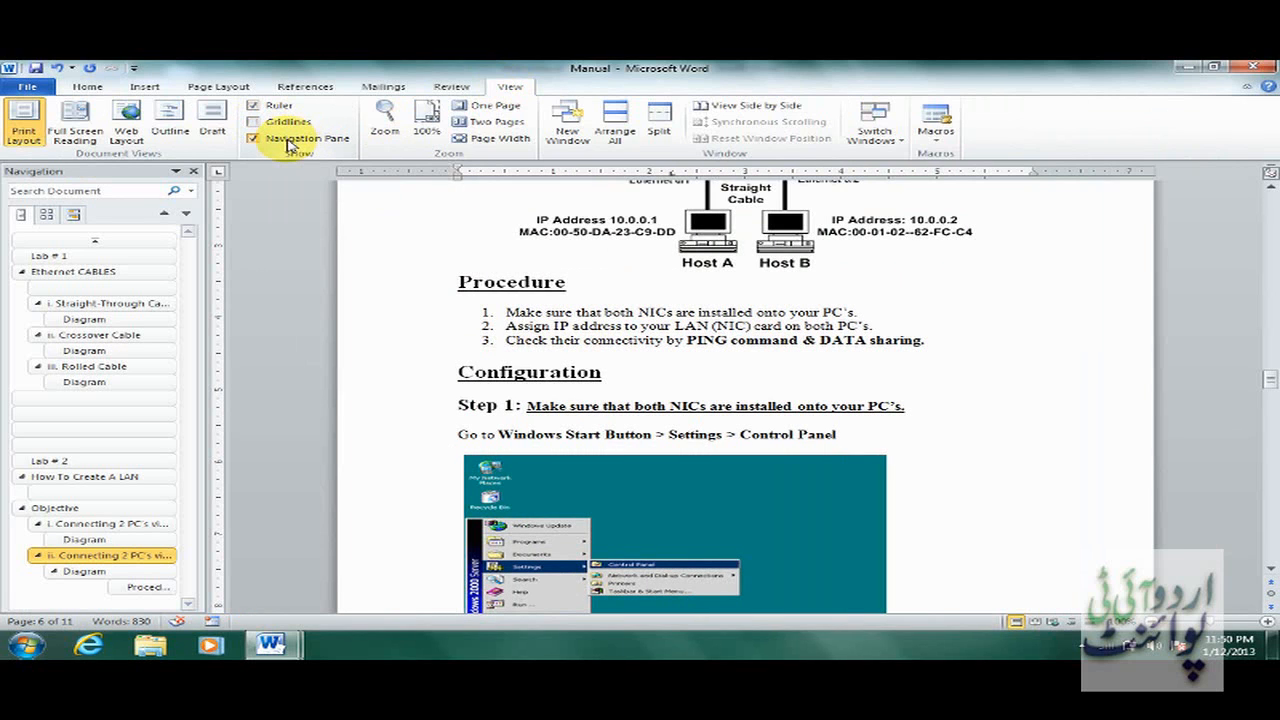
Jump through the Ethernet cable headings and the Connecting 2 PC's sections in the Navigation Pane.
{"action": "left_click", "coordinate": [98, 273]}
{"action": "left_click", "coordinate": [85, 303]}
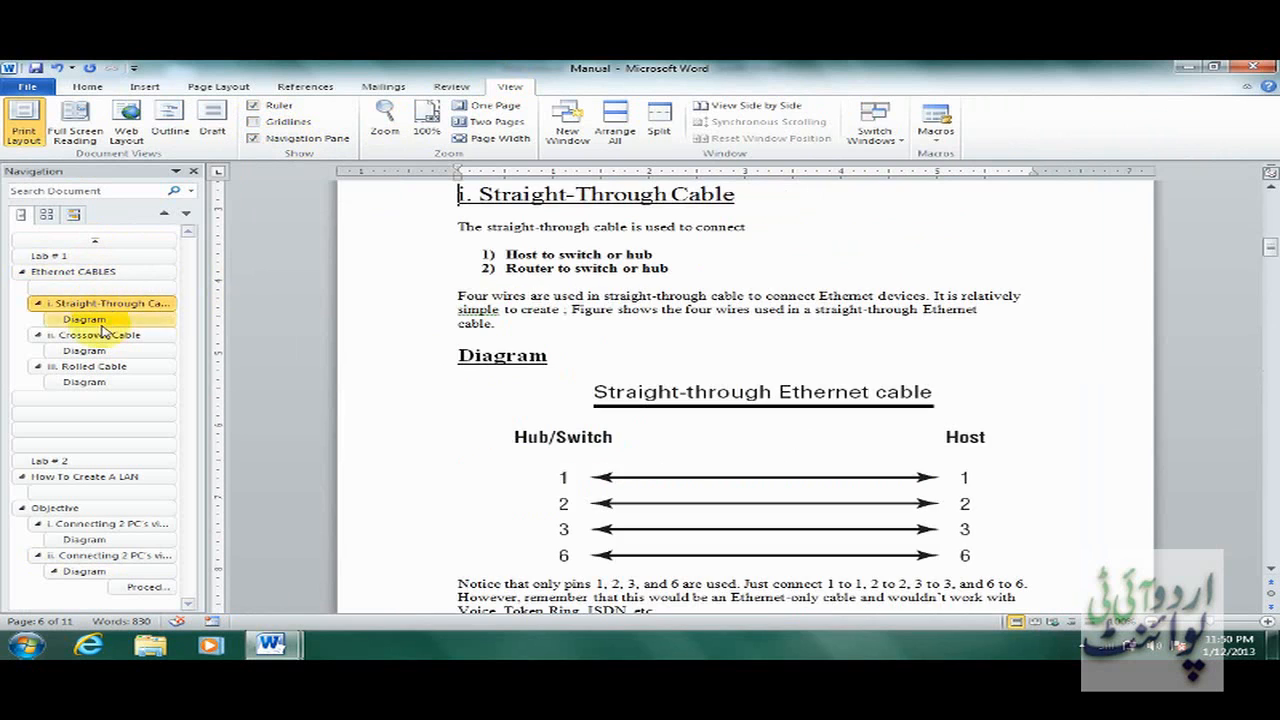
{"action": "left_click", "coordinate": [105, 335]}
{"action": "left_click", "coordinate": [90, 352]}
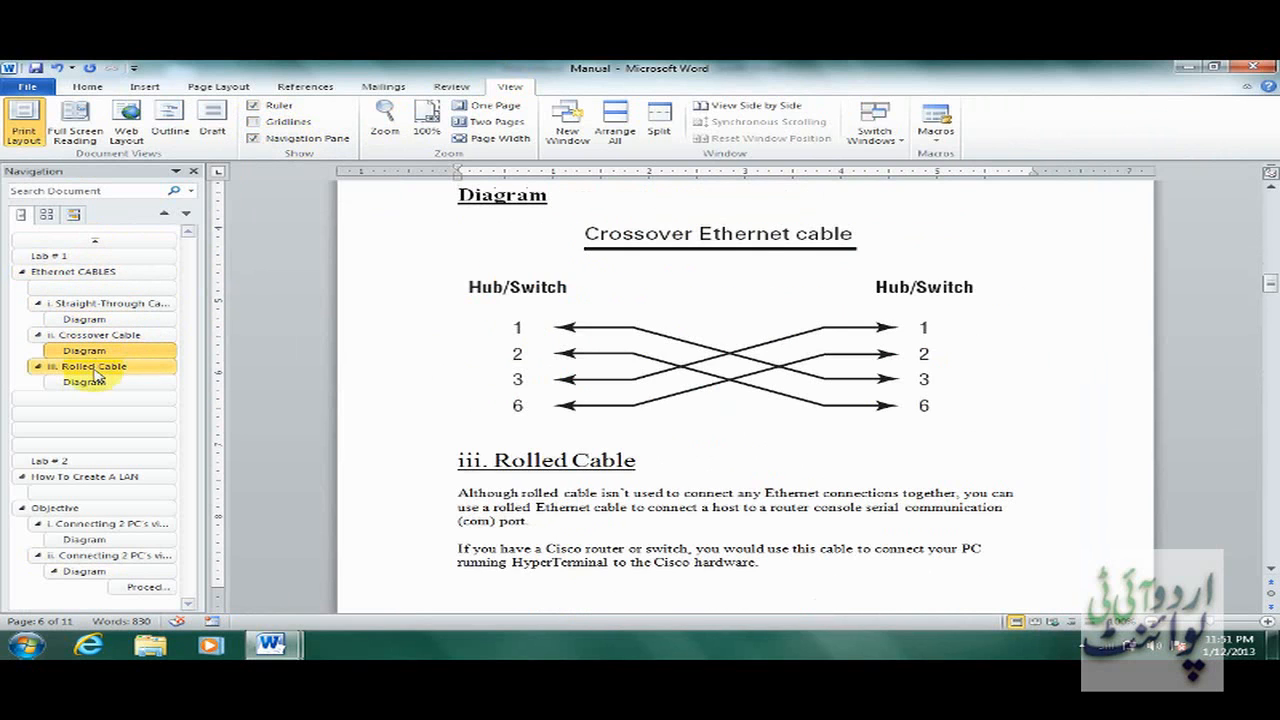
{"action": "left_click", "coordinate": [100, 367]}
{"action": "left_click", "coordinate": [78, 478]}
{"action": "left_click", "coordinate": [100, 523]}
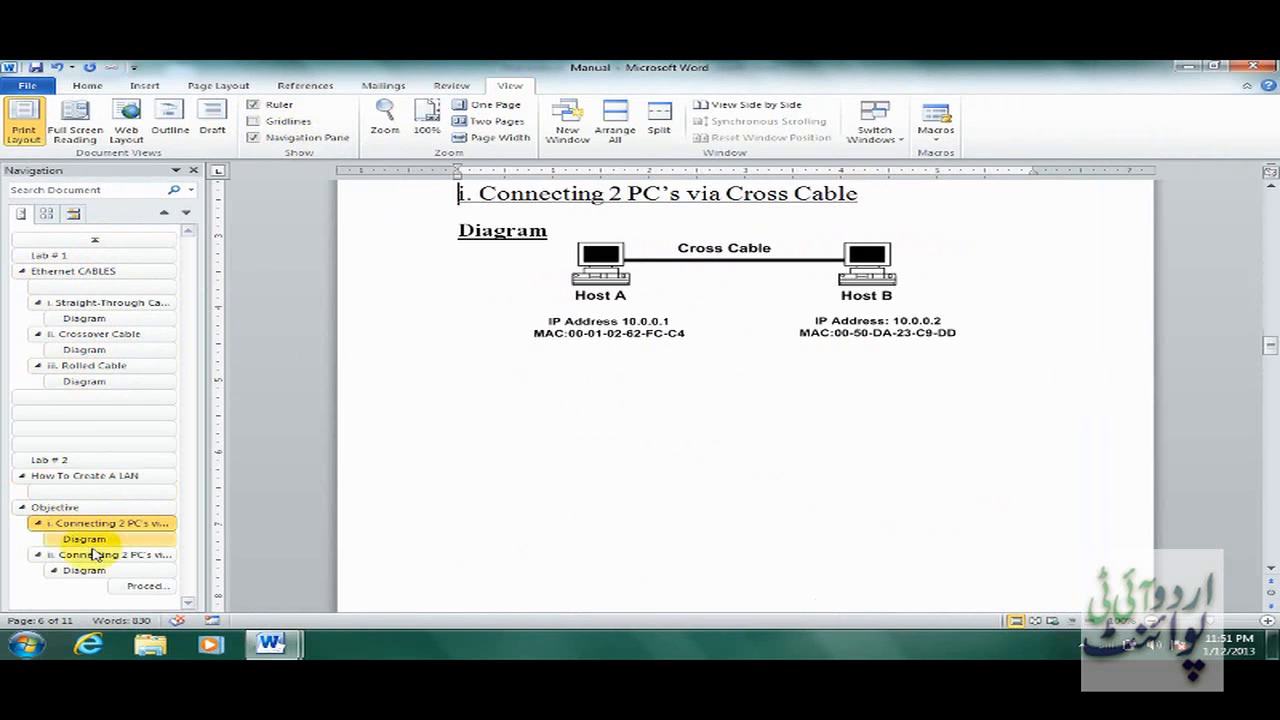
{"action": "left_click", "coordinate": [95, 555]}
{"action": "left_click", "coordinate": [88, 570]}
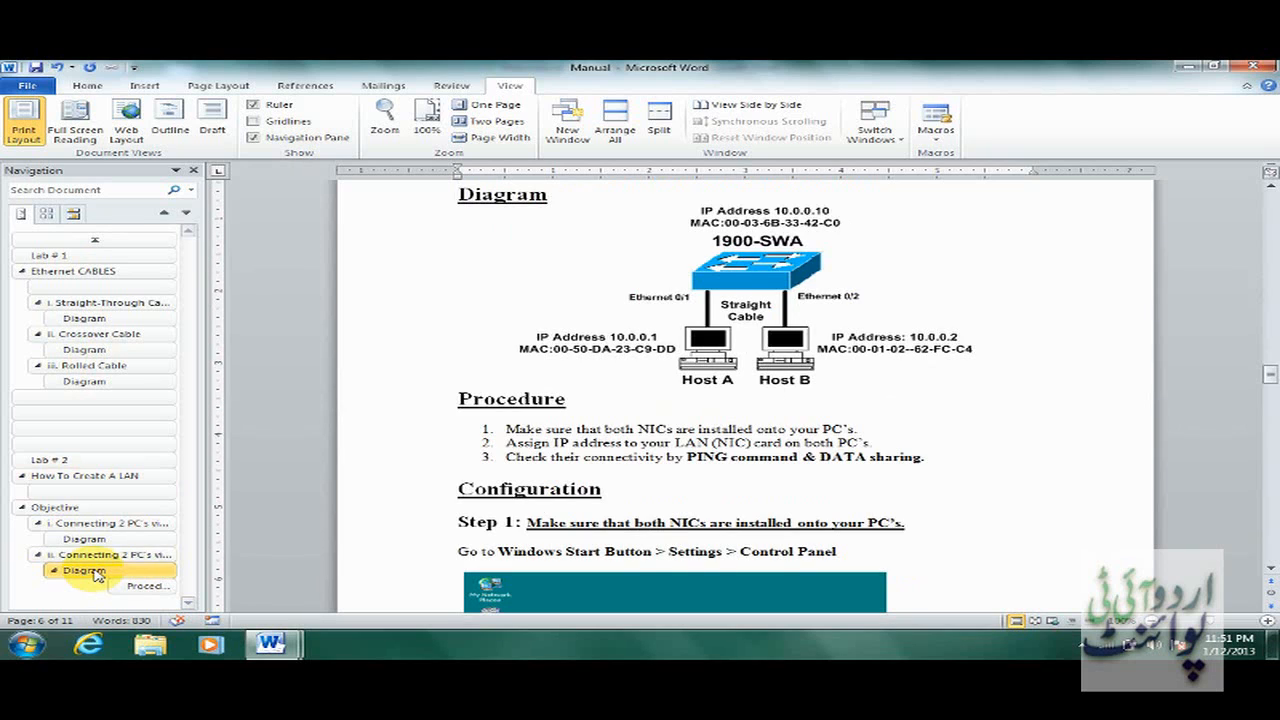
Browse page thumbnails 3, 4 and 5, return to the contents page, and close the pane.
{"action": "left_click", "coordinate": [47, 214]}
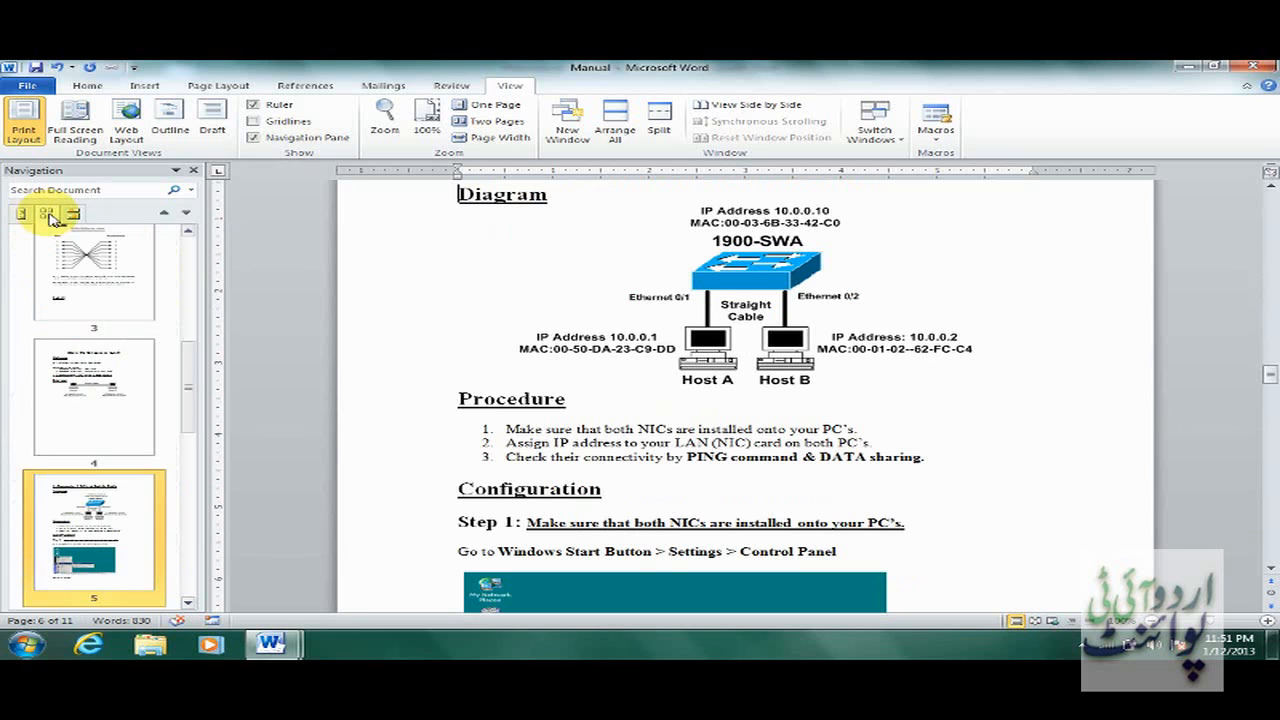
{"action": "left_click", "coordinate": [74, 264]}
{"action": "left_click", "coordinate": [110, 397]}
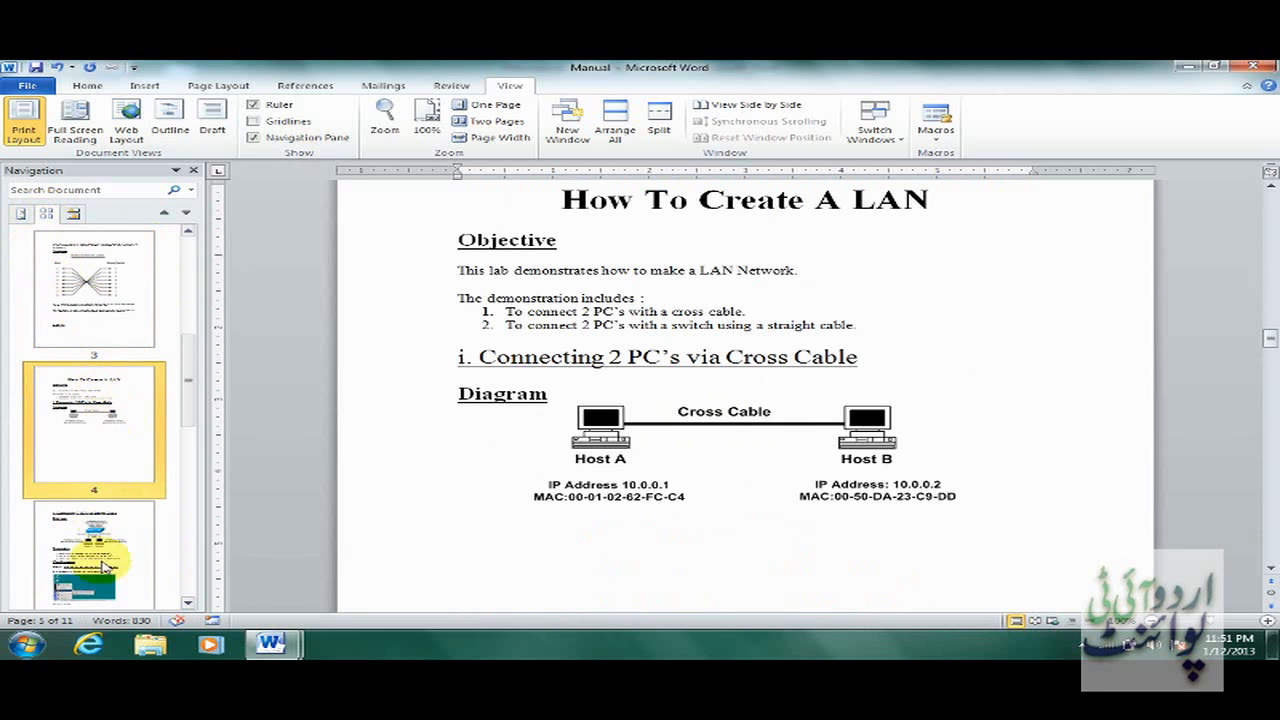
{"action": "left_click", "coordinate": [105, 565]}
{"action": "left_click", "coordinate": [110, 277]}
{"action": "scroll", "coordinate": [190, 258], "scroll_direction": "up", "scroll_amount": 5}
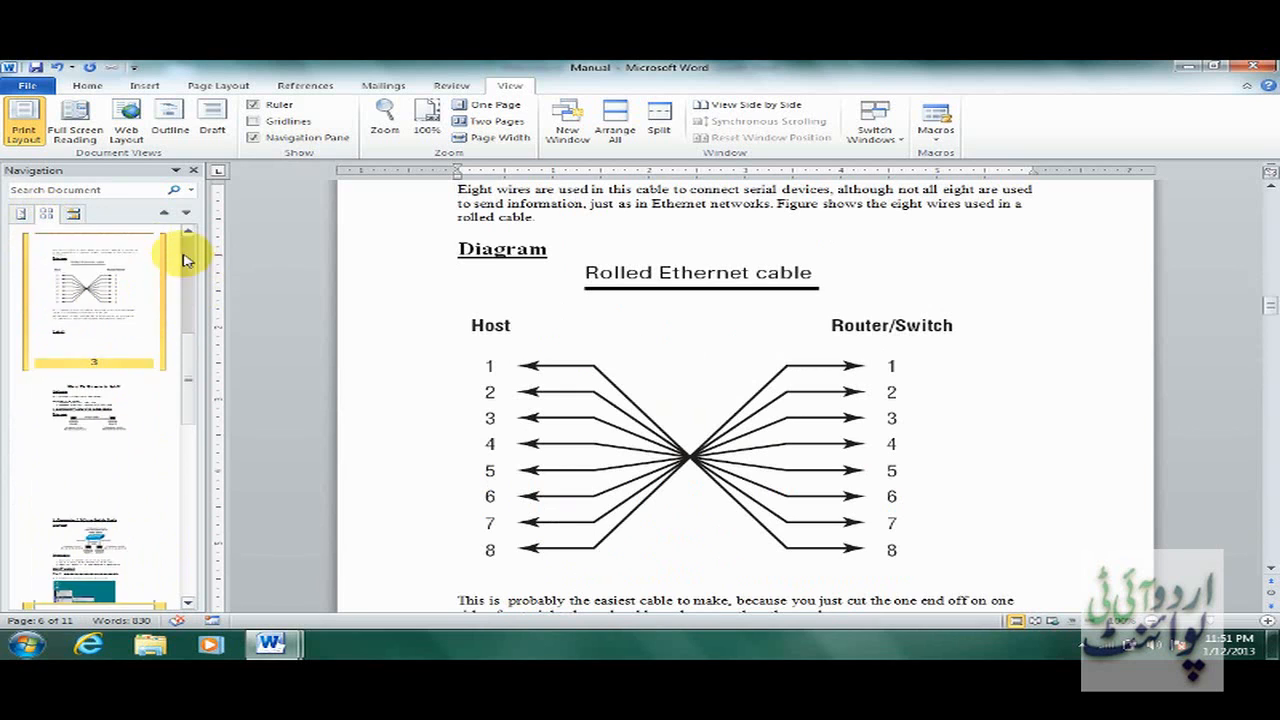
{"action": "left_click", "coordinate": [121, 253]}
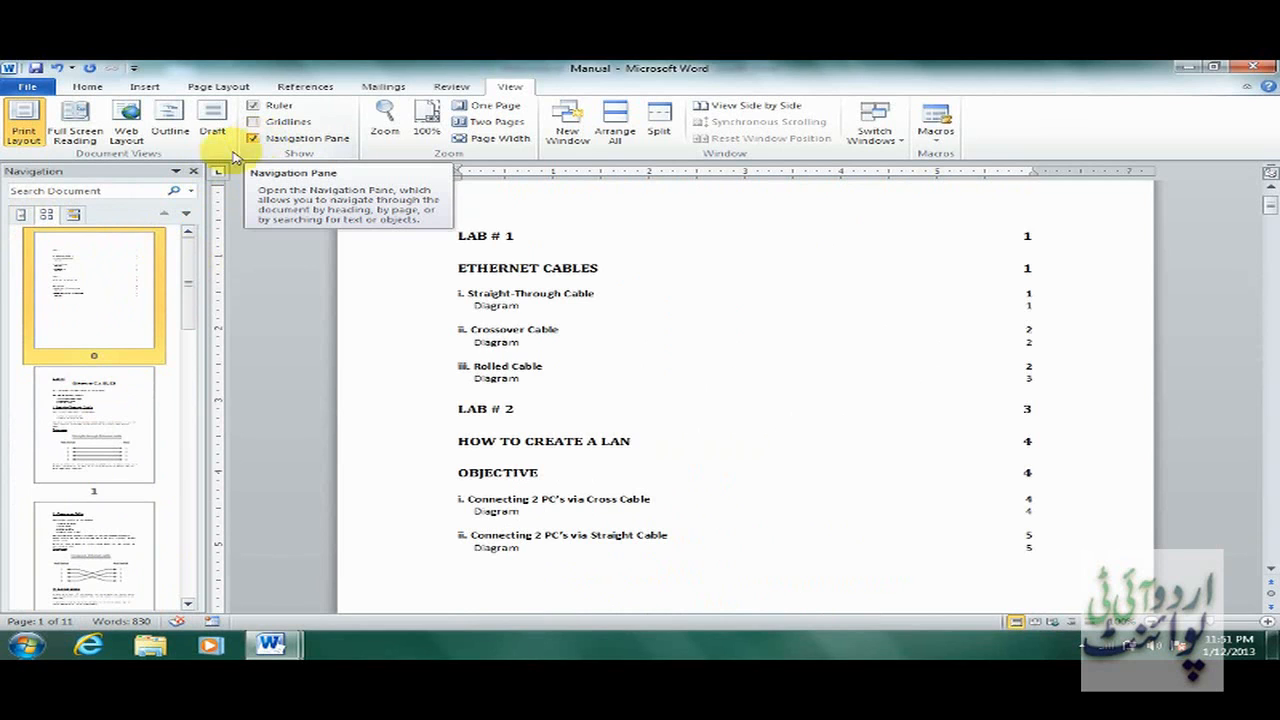
{"action": "left_click", "coordinate": [195, 172]}
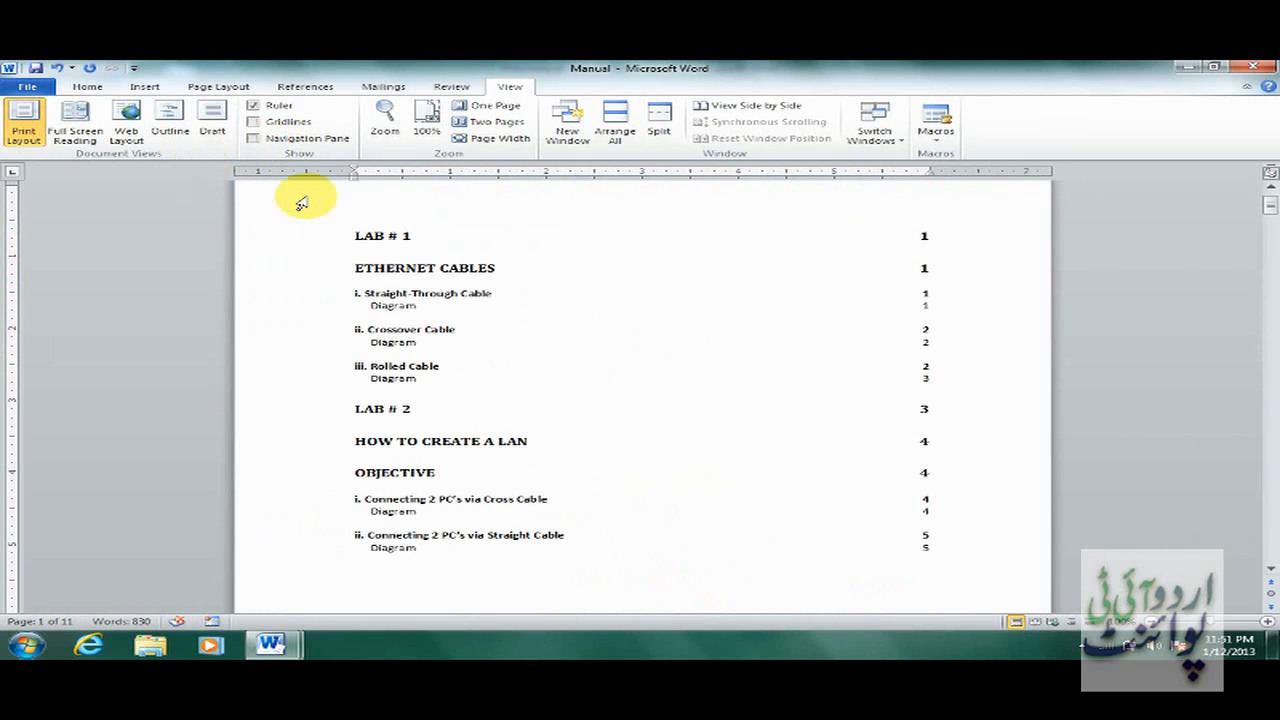